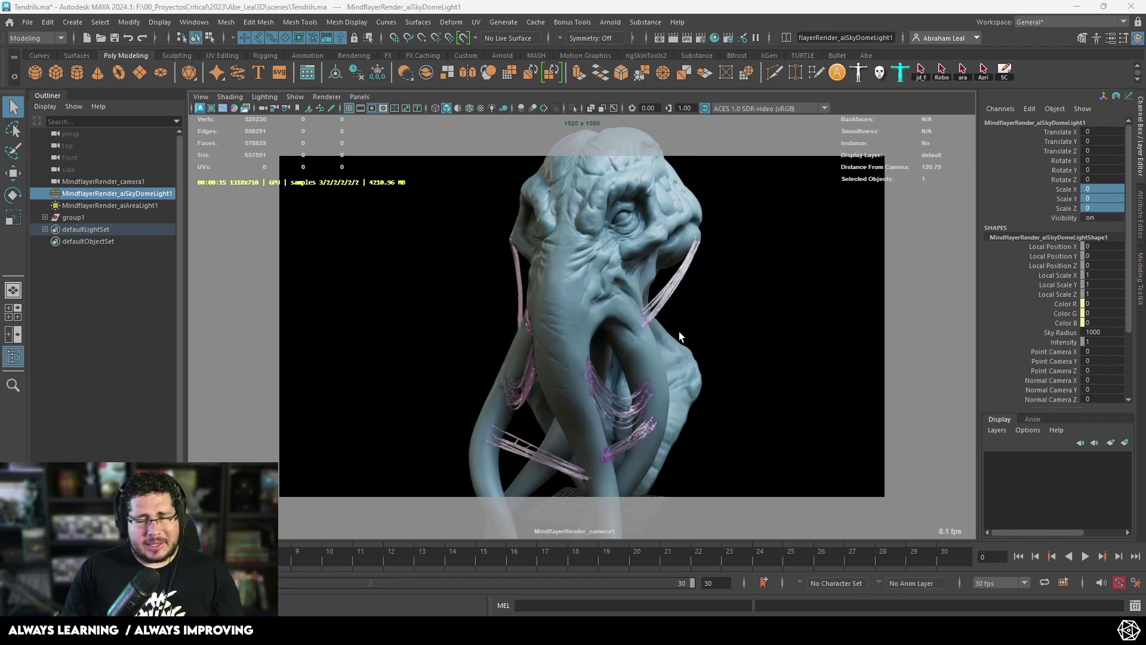
# Switch to ZBrush and set the mind flayer head mesh to subdivision level 3
pyautogui.keyDown('alt'); pyautogui.moveTo(704, 316); pyautogui.dragTo(523, 253); pyautogui.keyUp('alt')
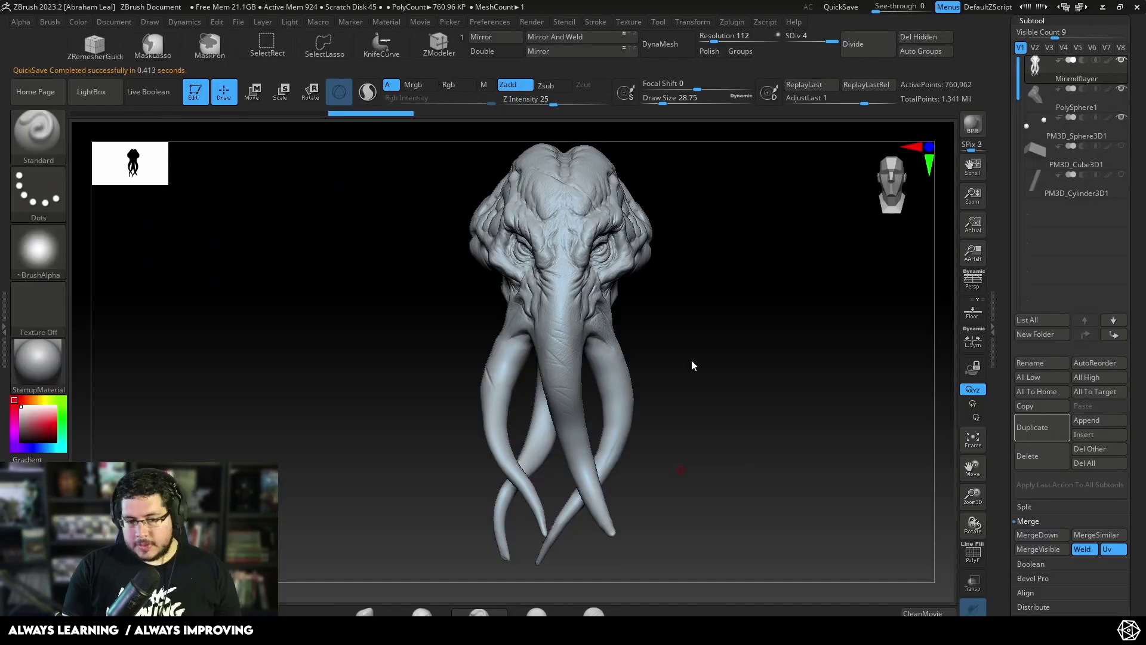
pyautogui.moveTo(691, 360); pyautogui.dragTo(727, 379)
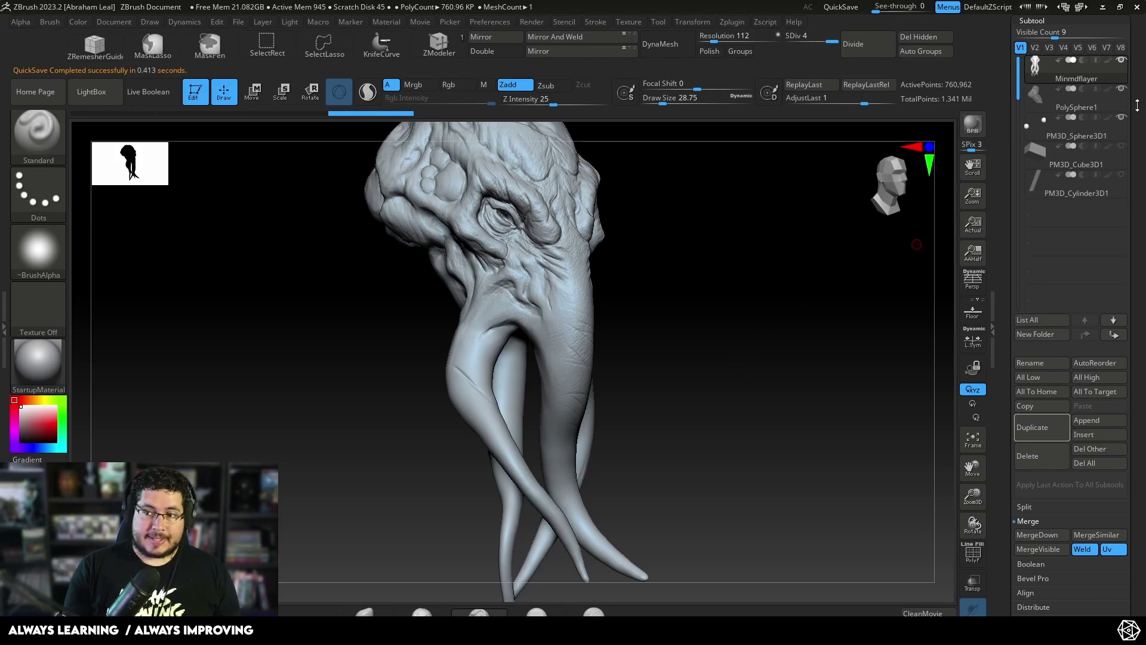
pyautogui.moveTo(737, 338); pyautogui.dragTo(775, 244)
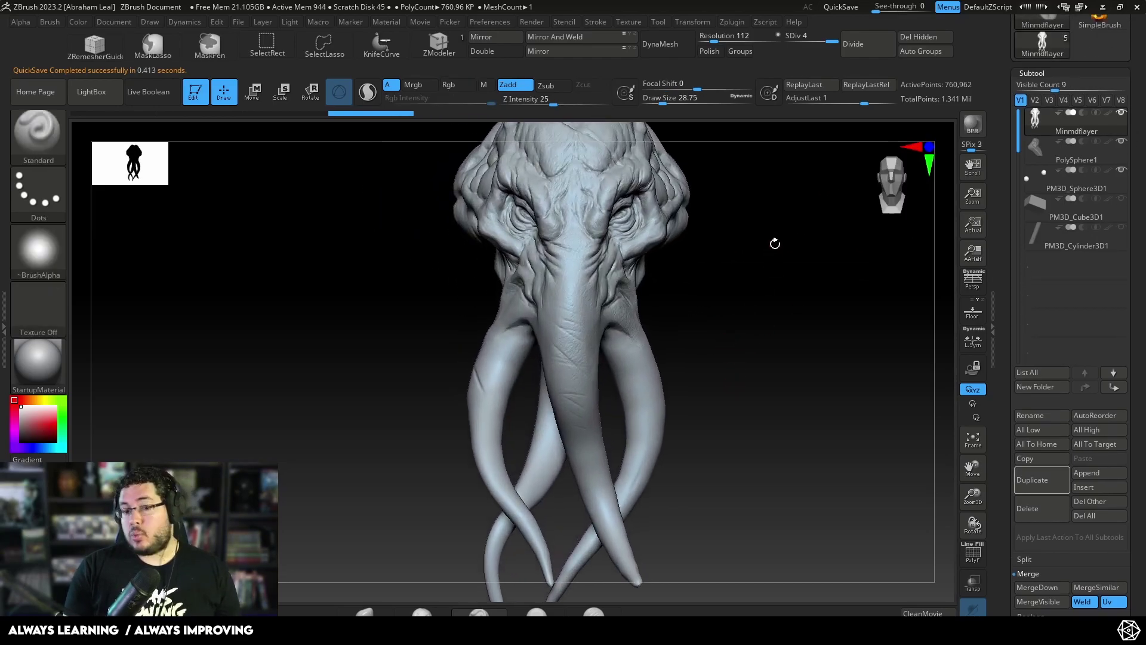
pyautogui.press('f')
pyautogui.moveTo(610, 275); pyautogui.dragTo(732, 343, button='right')
pyautogui.hotkey('shift', 'd')
pyautogui.hotkey('shift', 'd')
pyautogui.hotkey('shift', 'd')
pyautogui.press('d')
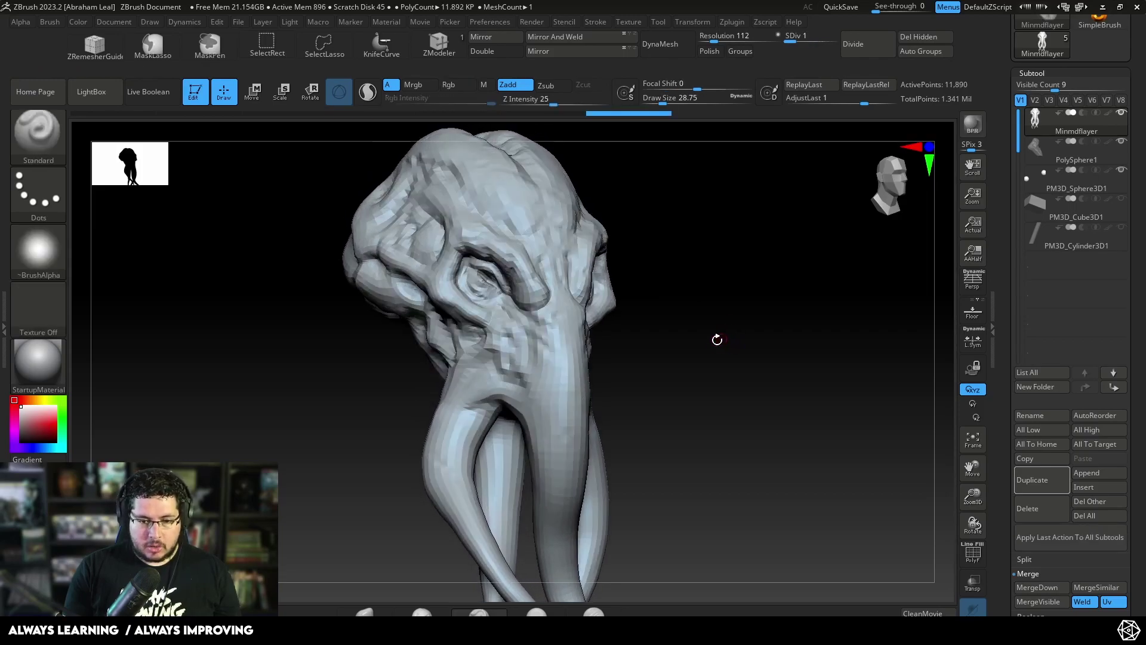
pyautogui.moveTo(716, 338)
pyautogui.mouseDown()
pyautogui.moveTo(701, 291)
pyautogui.moveTo(770, 325)
pyautogui.mouseUp()
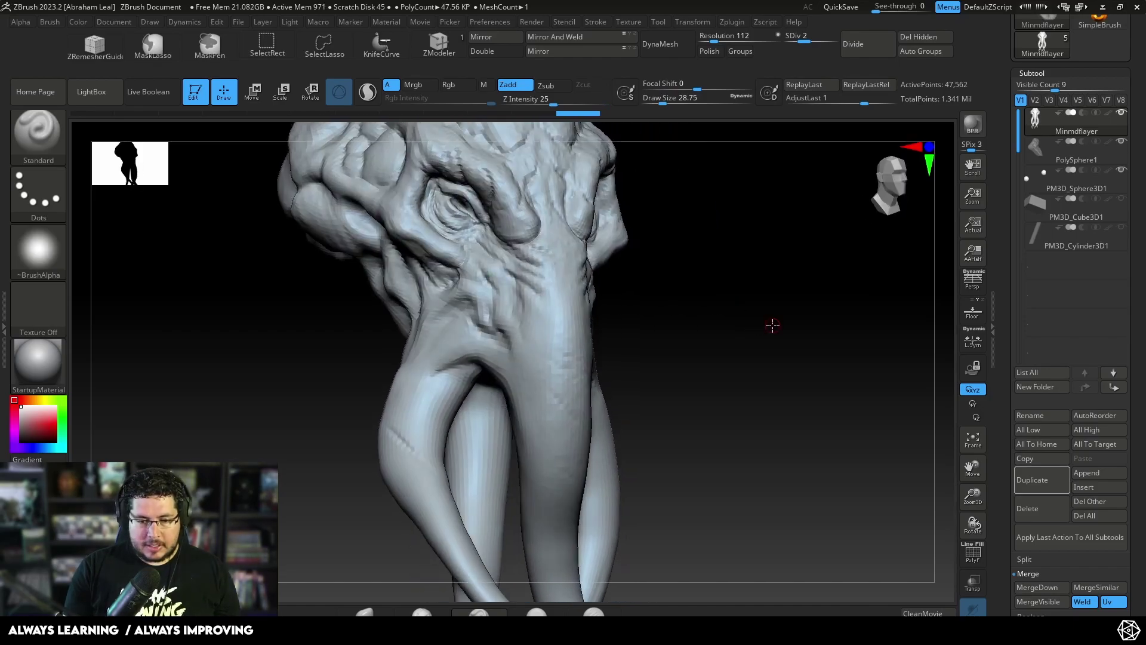
pyautogui.press('d')
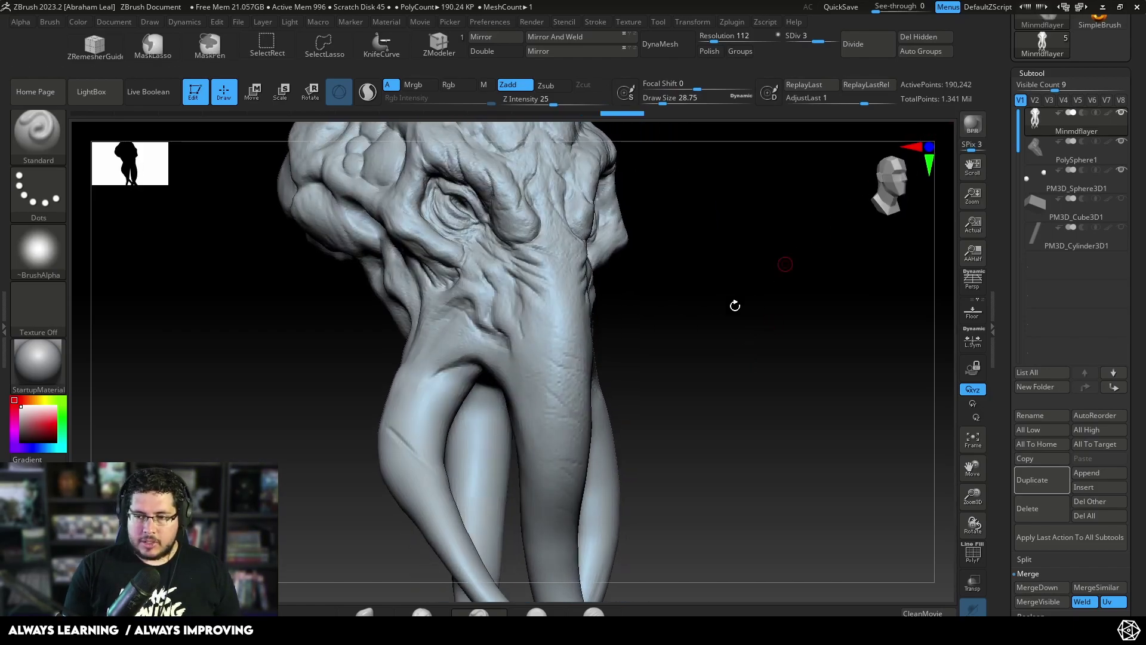
# Clone the mind flayer subtool into a separate tool and make that copy the active tool
pyautogui.scroll(3, 1135, 87)
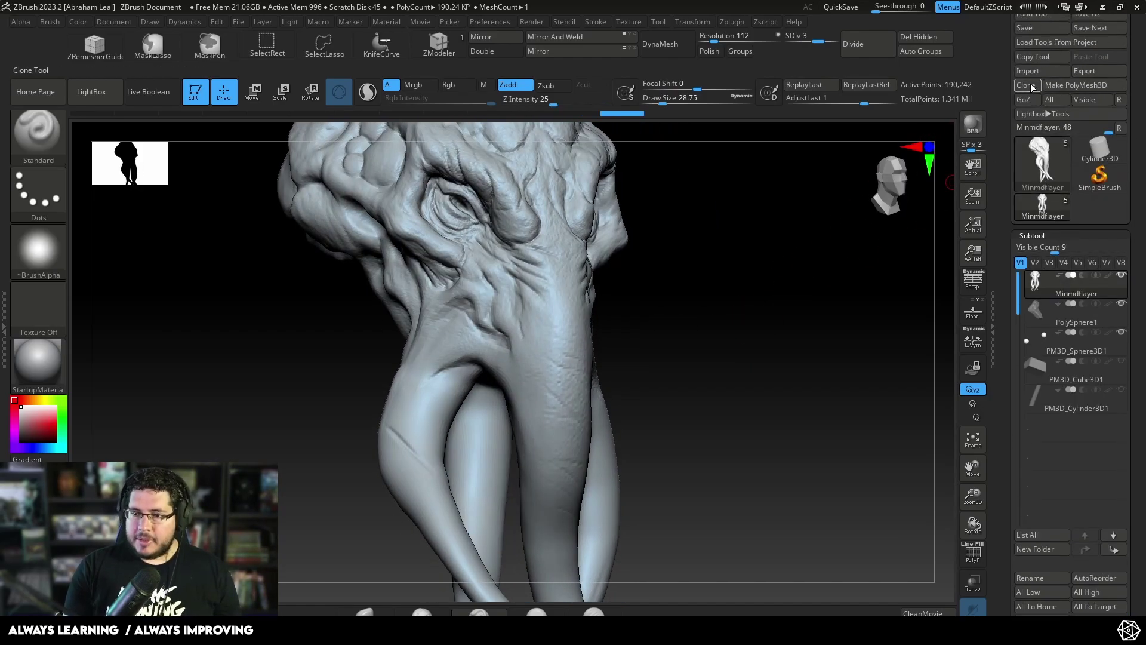
pyautogui.click(1042, 215)
pyautogui.keyDown('alt'); pyautogui.moveTo(657, 376); pyautogui.dragTo(635, 321); pyautogui.keyUp('alt')
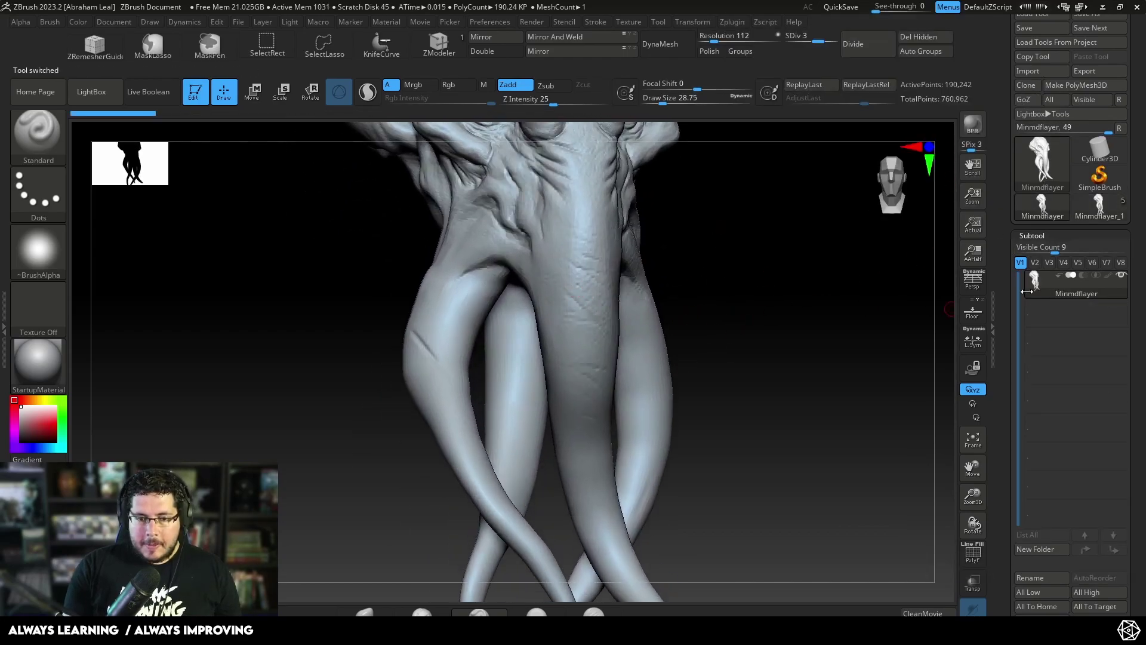
# Delete the lower and higher subdivision levels of the cloned head, keeping only its current resolution
pyautogui.click(1037, 235)
pyautogui.click(1036, 38)
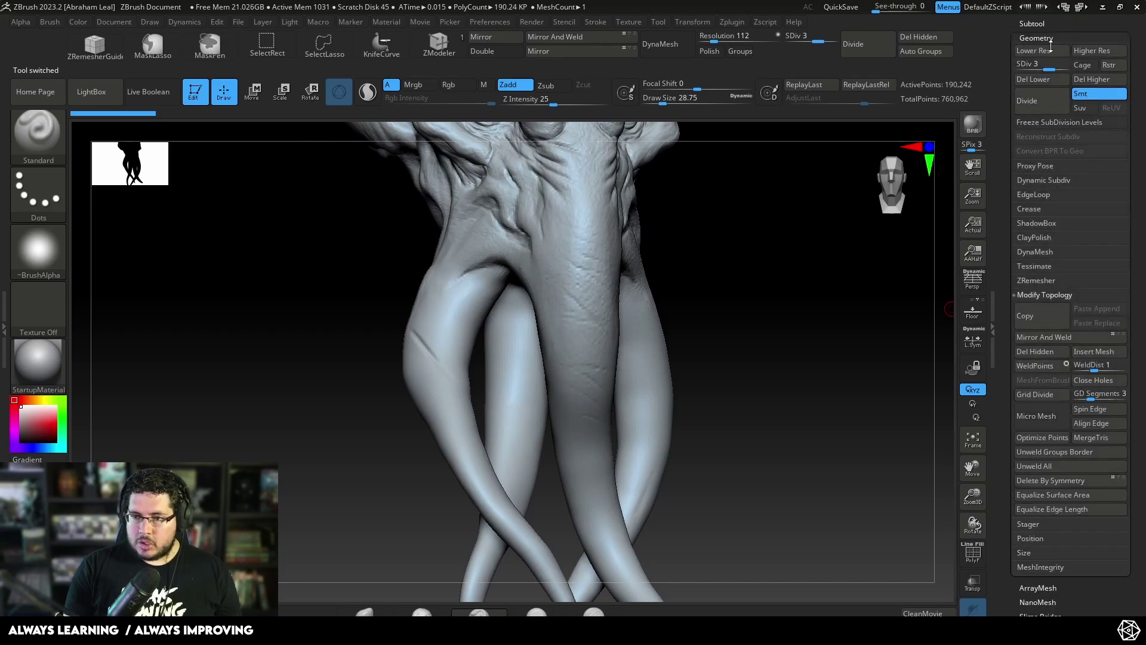
pyautogui.click(1041, 81)
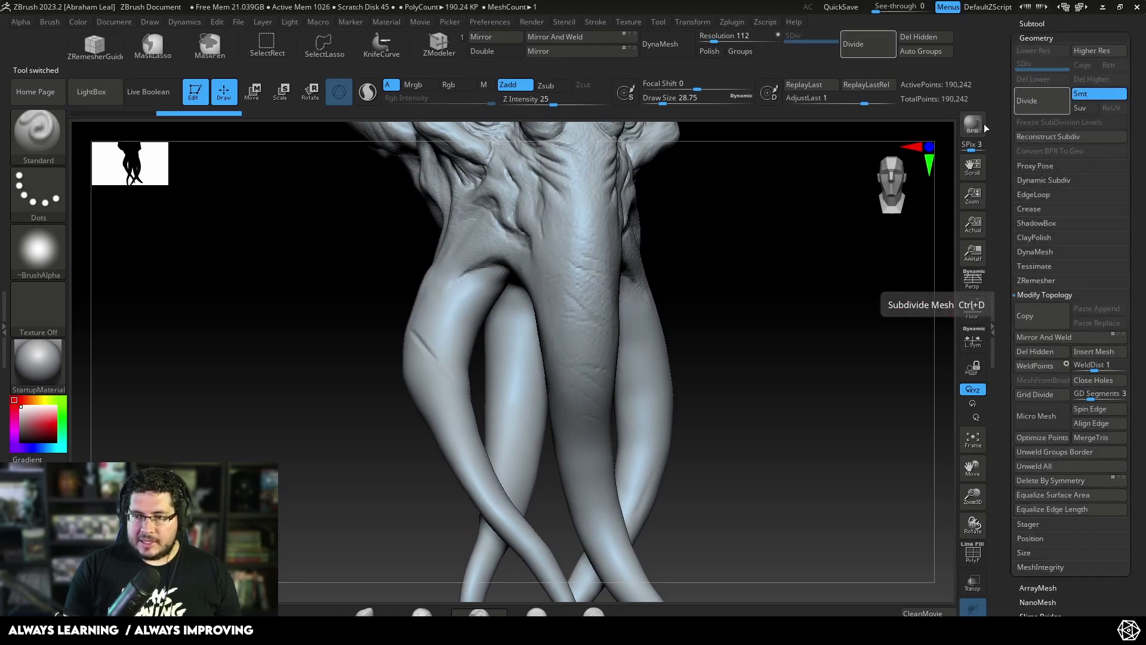
pyautogui.keyDown('alt'); pyautogui.moveTo(699, 255); pyautogui.dragTo(711, 230); pyautogui.keyUp('alt')
pyautogui.keyDown('alt'); pyautogui.moveTo(759, 269); pyautogui.dragTo(599, 330); pyautogui.keyUp('alt')
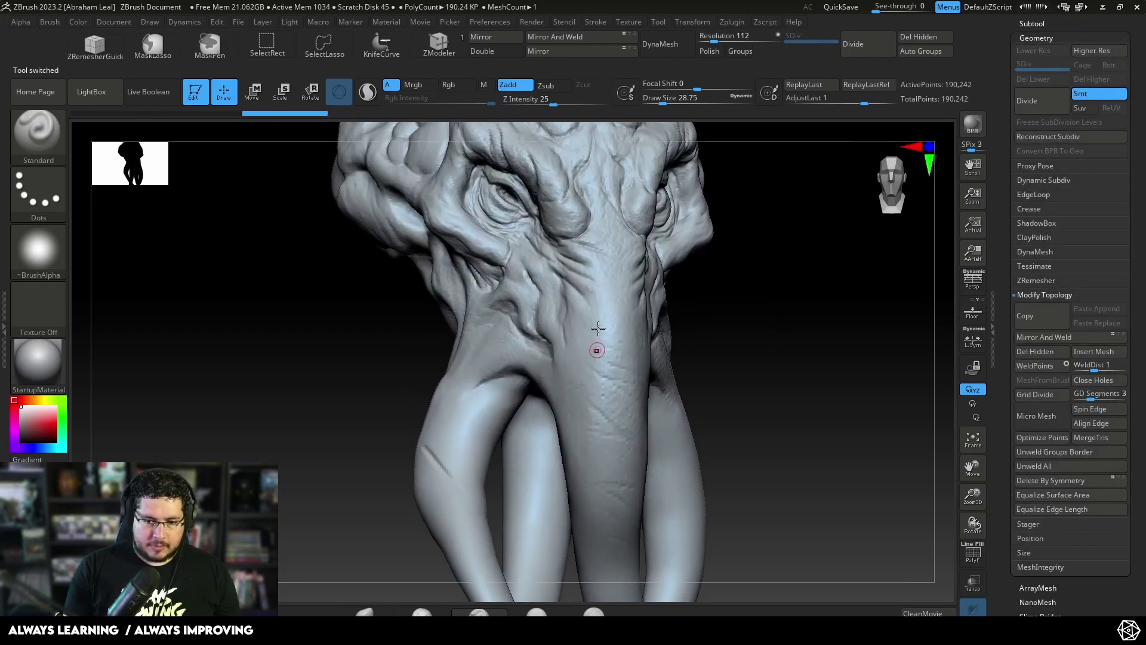
pyautogui.keyDown('alt'); pyautogui.moveTo(820, 332); pyautogui.dragTo(937, 209); pyautogui.keyUp('alt')
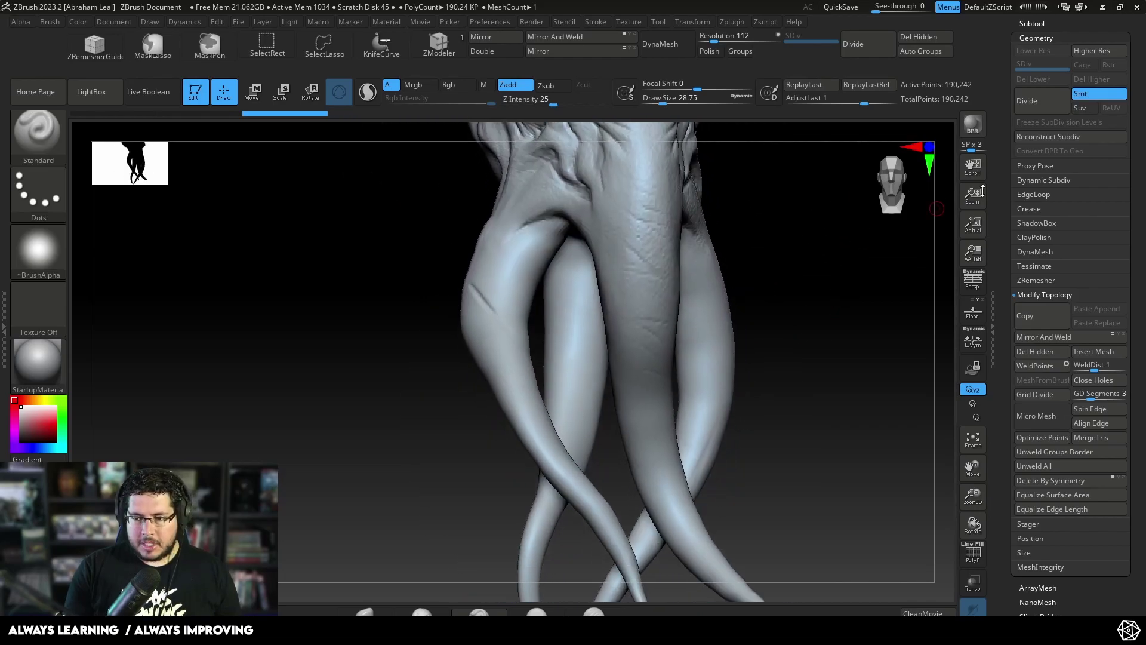
pyautogui.click(1040, 38)
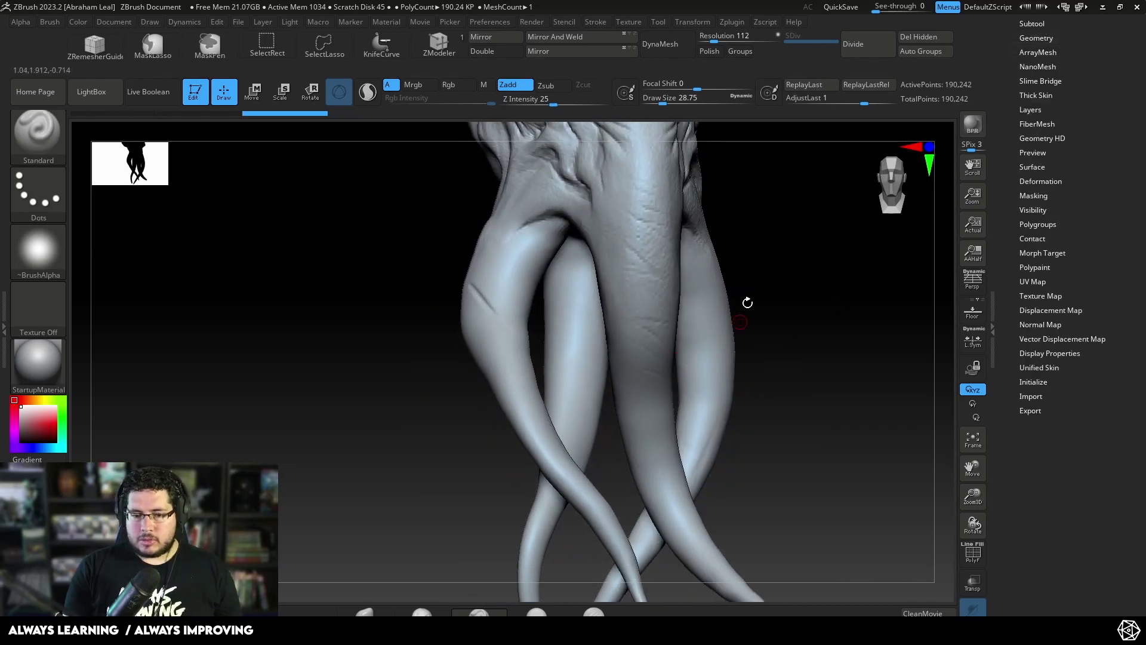
# Paint one mask patch on the front of the outer tentacle and another on the facing side of the central trunk
pyautogui.keyDown('alt'); pyautogui.moveTo(747, 303); pyautogui.dragTo(749, 358); pyautogui.keyUp('alt')
pyautogui.press('ctrl')
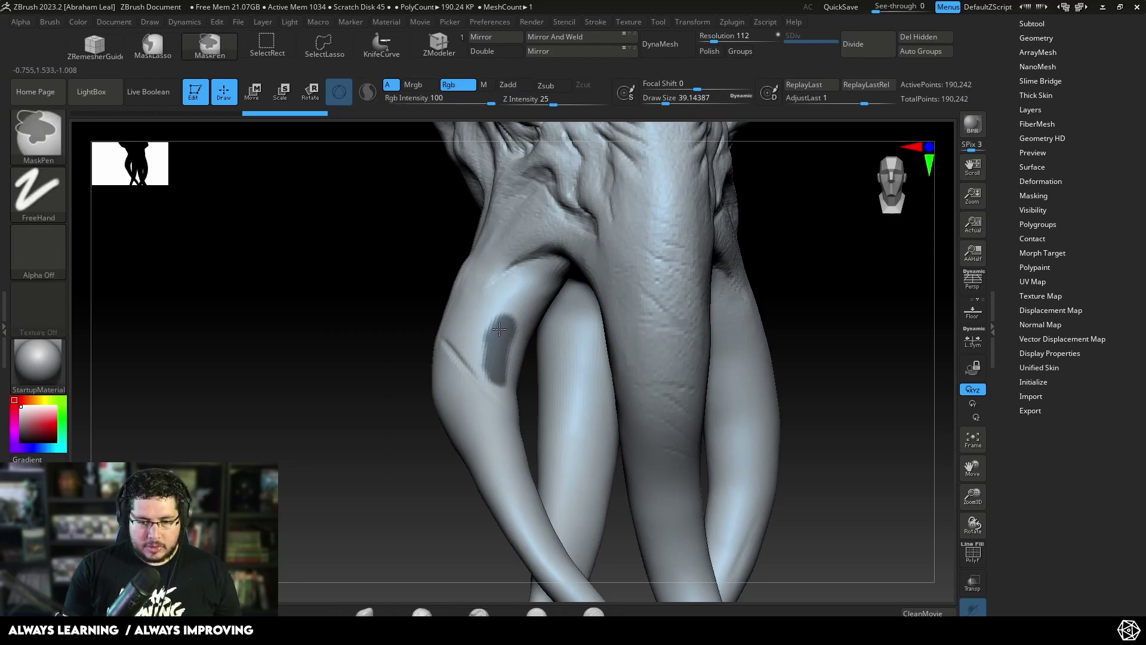
pyautogui.moveTo(371, 440); pyautogui.dragTo(594, 376)
pyautogui.press('ctrl')
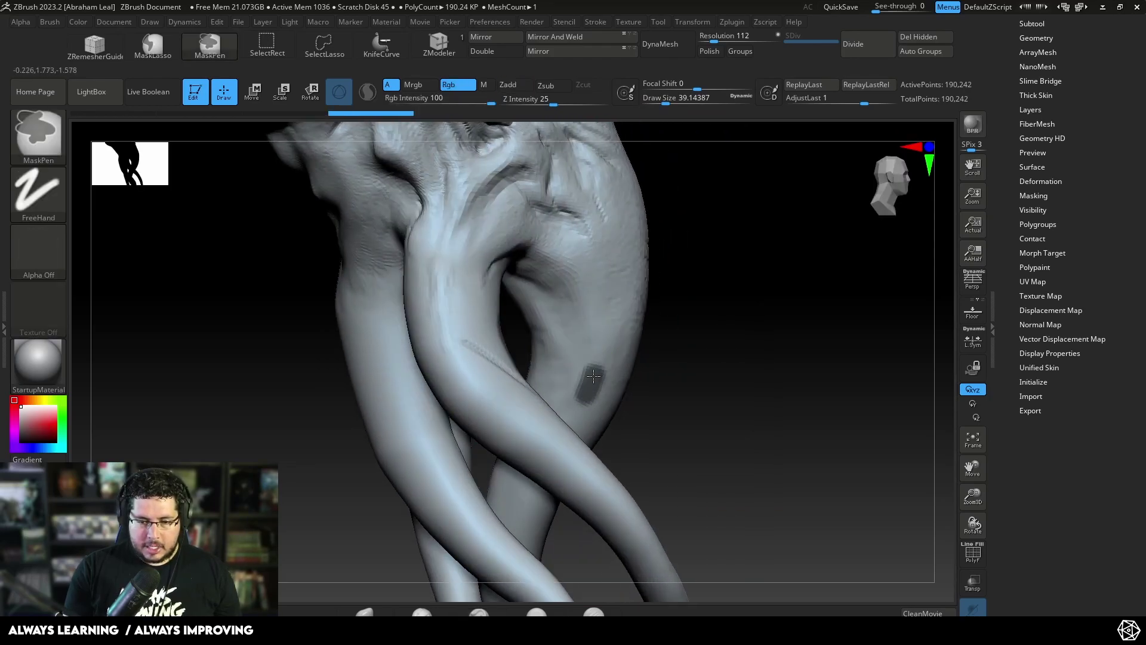
pyautogui.moveTo(734, 388); pyautogui.dragTo(619, 396)
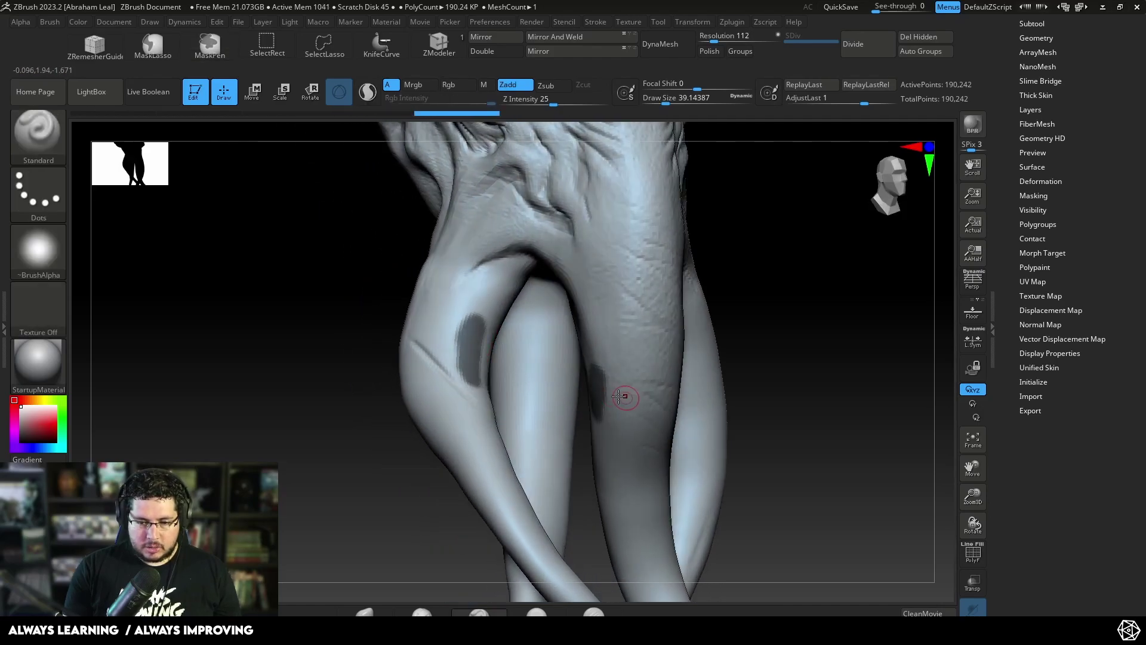
# Generate a Slime Bridge between the two masked patches with its current settings
pyautogui.moveTo(813, 364); pyautogui.dragTo(789, 298, button='right')
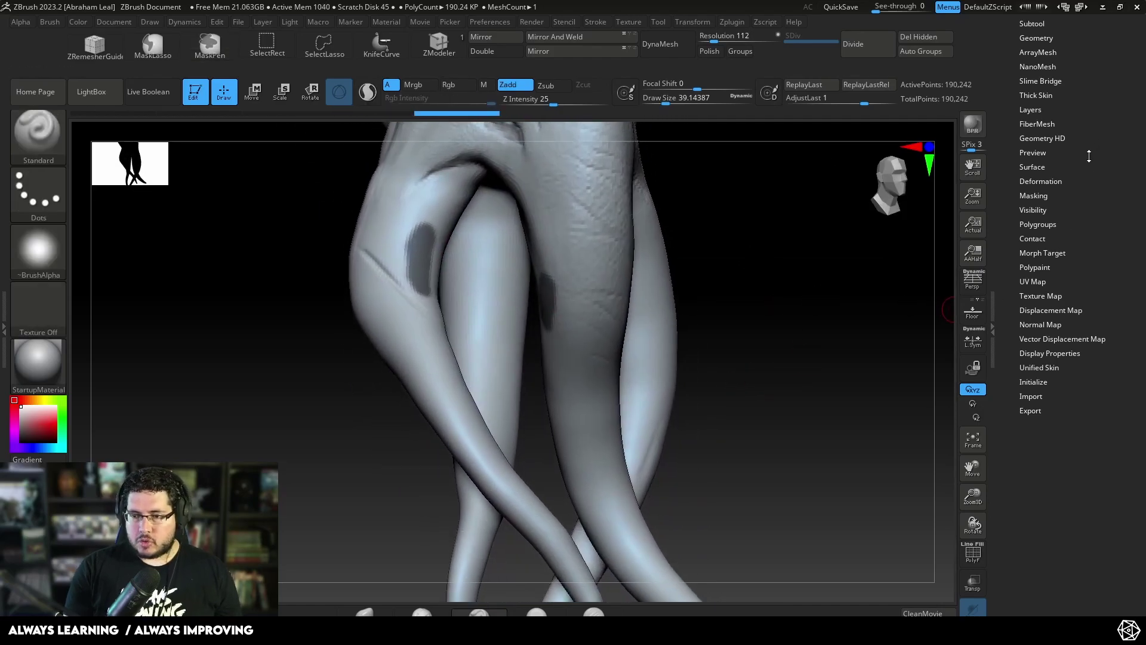
pyautogui.click(1056, 82)
pyautogui.scroll(2, 1052, 144)
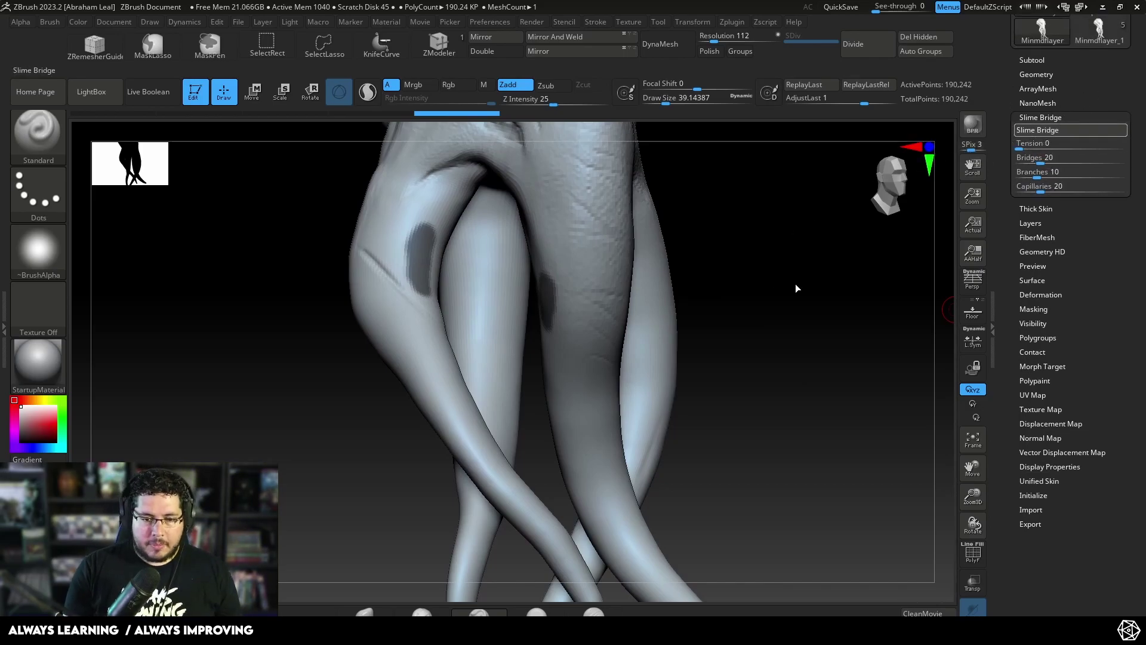
# Examine the slime strands between the outer tentacle and the central trunk from several angles
pyautogui.moveTo(800, 294); pyautogui.dragTo(774, 278, button='right')
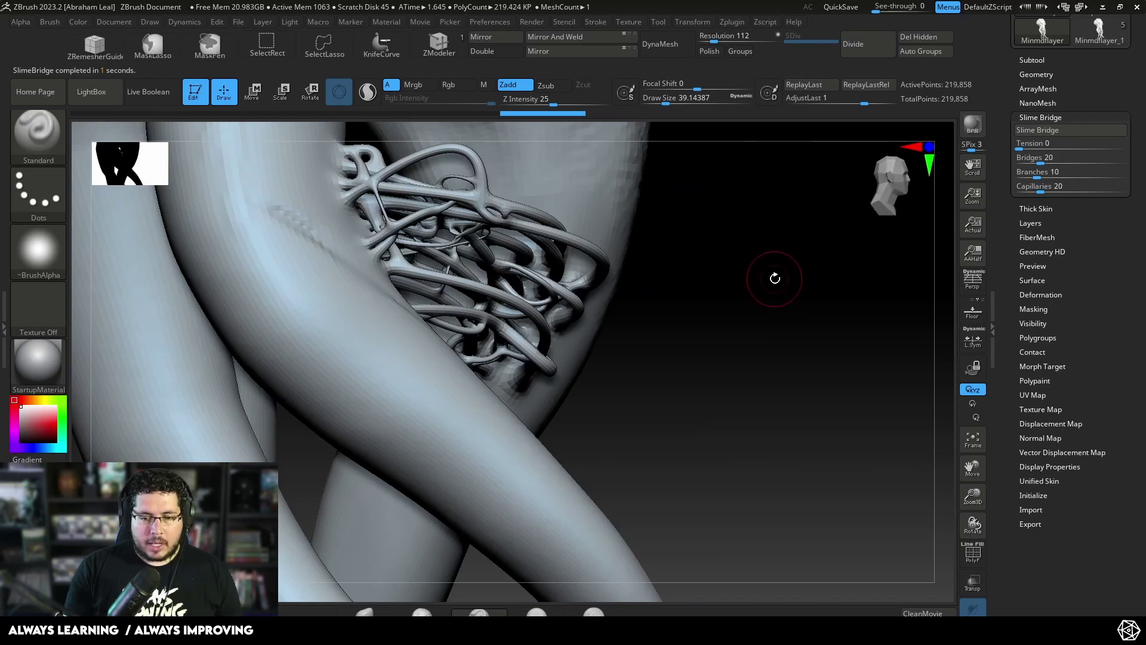
pyautogui.moveTo(760, 361)
pyautogui.mouseDown(button='right')
pyautogui.moveTo(752, 388)
pyautogui.moveTo(767, 378)
pyautogui.moveTo(768, 369)
pyautogui.moveTo(747, 380)
pyautogui.moveTo(762, 352)
pyautogui.mouseUp(button='right')
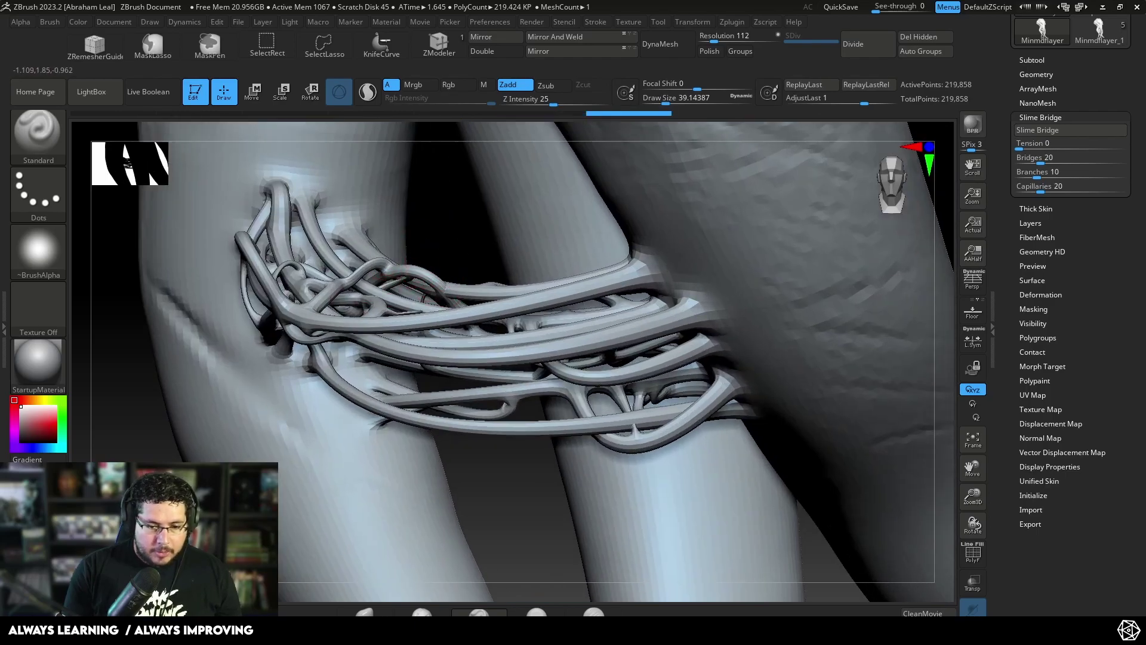
pyautogui.moveTo(406, 289); pyautogui.dragTo(419, 326, button='right')
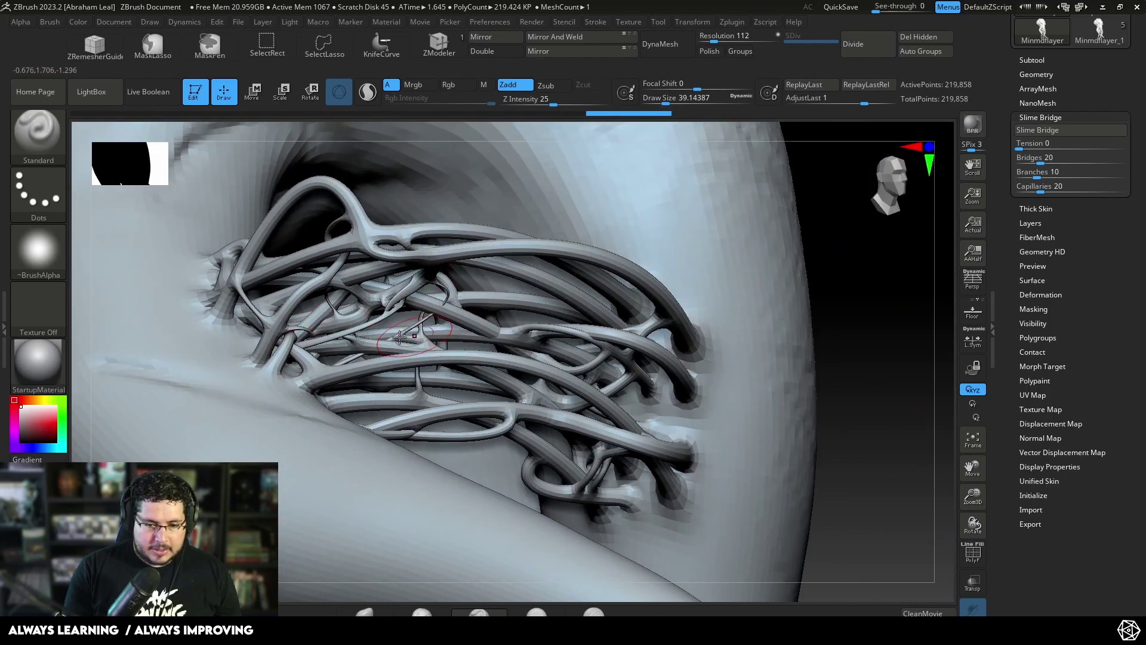
pyautogui.moveTo(848, 322); pyautogui.dragTo(427, 287, button='right')
pyautogui.moveTo(354, 308); pyautogui.dragTo(461, 431, button='right')
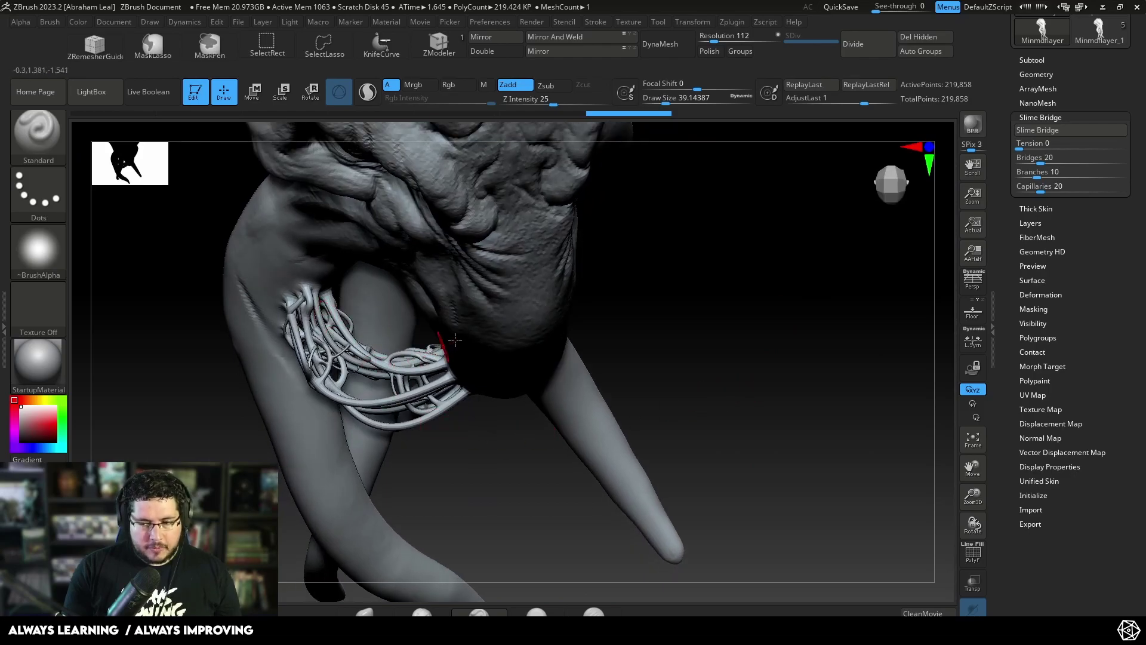
pyautogui.moveTo(754, 305); pyautogui.dragTo(265, 342, button='right')
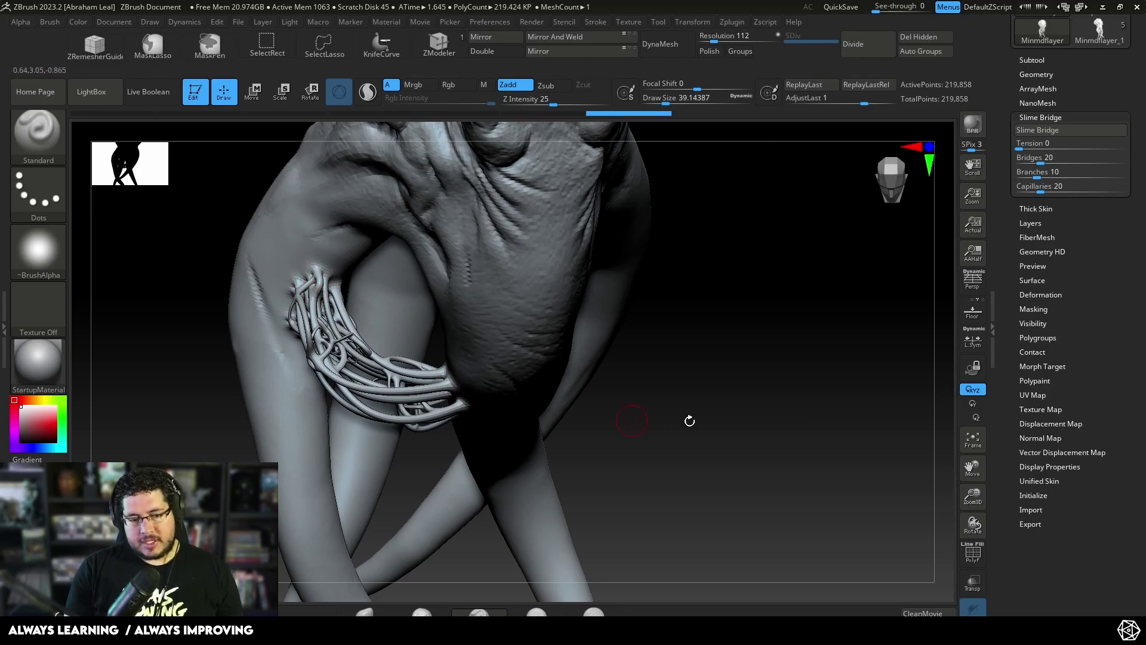
pyautogui.moveTo(689, 421); pyautogui.dragTo(469, 389, button='right')
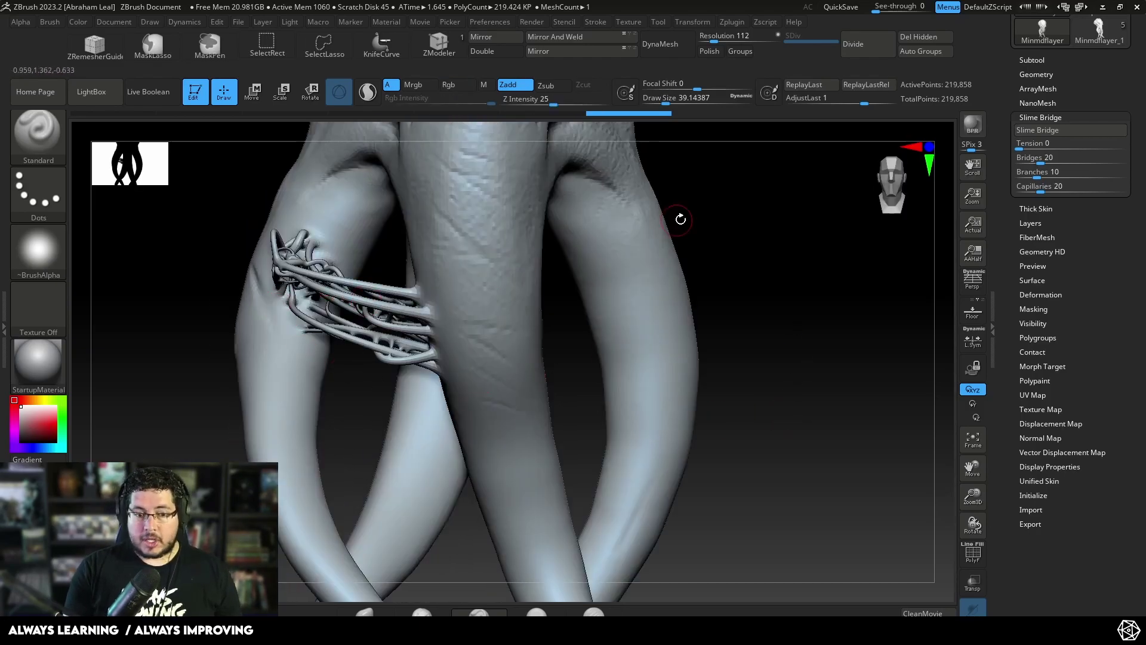
pyautogui.keyDown('ctrl'); pyautogui.moveTo(787, 318); pyautogui.dragTo(770, 274, button='right'); pyautogui.keyUp('ctrl')
# Undo the generated slime bridge and return to the mesh without strands
pyautogui.hotkey('ctrl', 'z')
pyautogui.moveTo(678, 318)
pyautogui.keyDown('alt'); pyautogui.mouseDown(button='right')
pyautogui.moveTo(724, 279)
pyautogui.moveTo(726, 310)
pyautogui.moveTo(698, 348)
pyautogui.moveTo(724, 328)
pyautogui.moveTo(744, 242)
pyautogui.moveTo(724, 225)
pyautogui.moveTo(782, 230)
pyautogui.mouseUp(button='right'); pyautogui.keyUp('alt')
pyautogui.hotkey('ctrl', 'z')
# Repaint the mask patches on the facing inner sides of the central trunk and the outer tentacle
pyautogui.keyDown('ctrl'); pyautogui.moveTo(416, 247); pyautogui.dragTo(400, 288); pyautogui.keyUp('ctrl')
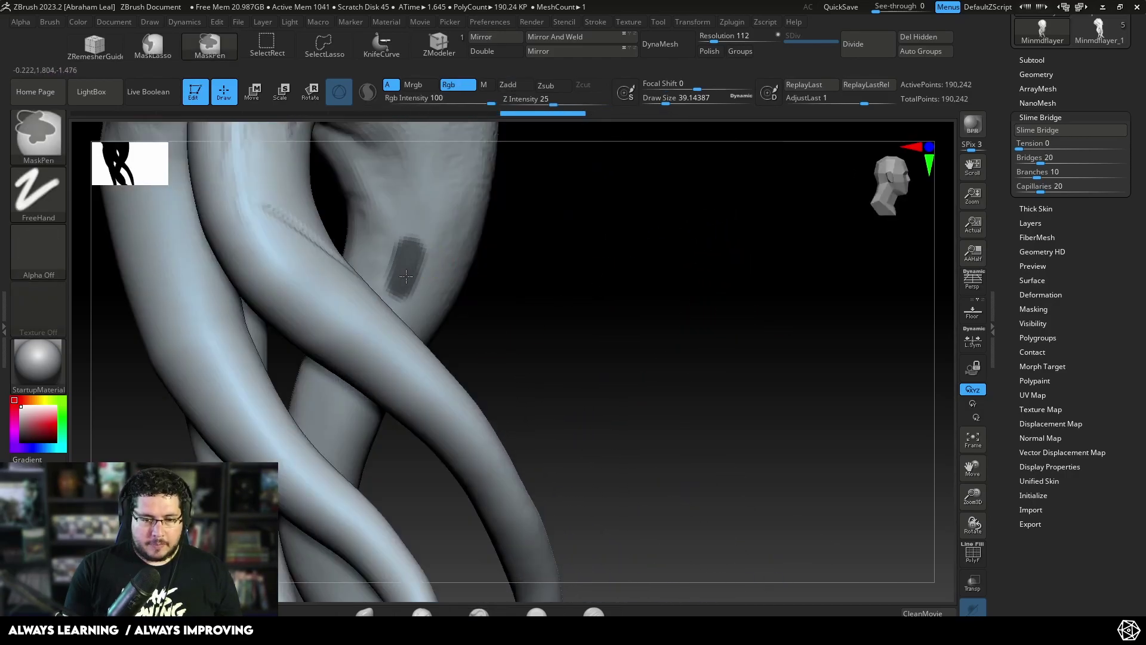
pyautogui.hotkey('ctrl', 'z')
pyautogui.hotkey('ctrl', 'z')
pyautogui.hotkey('ctrl', 'z')
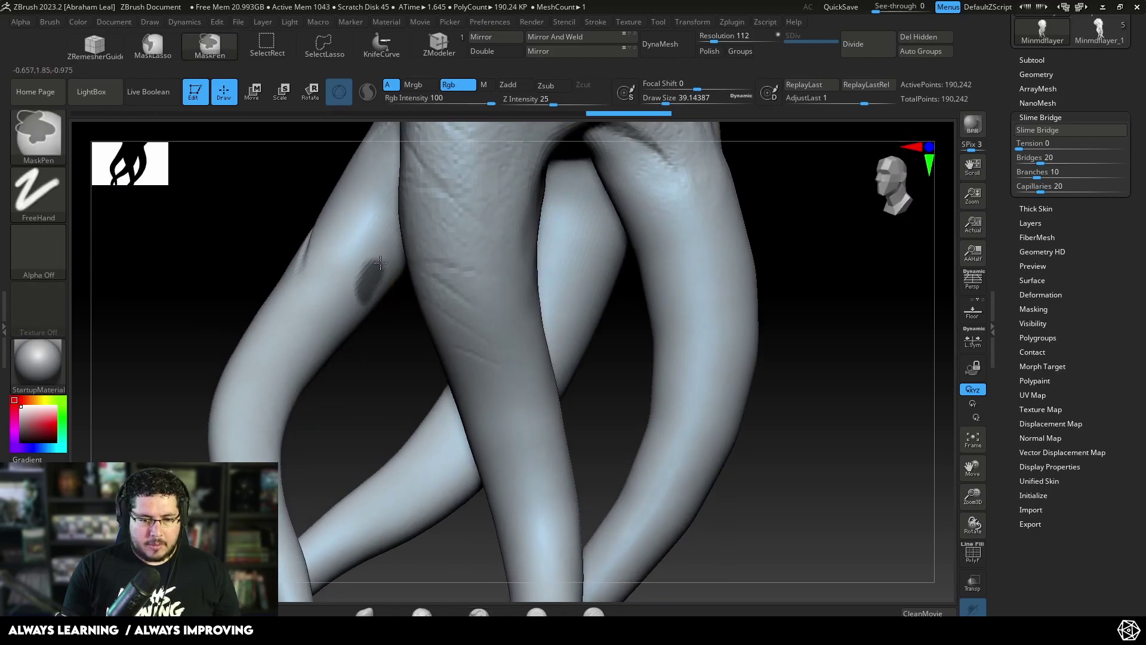
pyautogui.hotkey('ctrl', 'z')
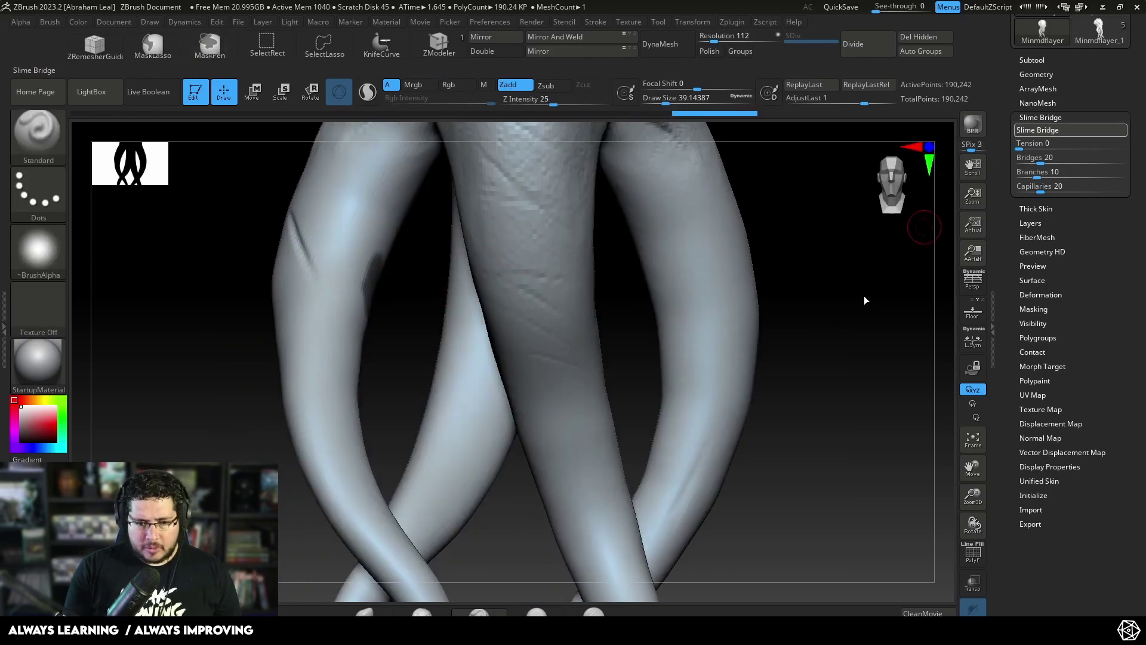
# Generate the Slime Bridge between the repainted masks and turn on the polyframe to show its polygroups
pyautogui.moveTo(880, 328); pyautogui.dragTo(747, 352)
pyautogui.keyDown('alt'); pyautogui.moveTo(189, 393); pyautogui.dragTo(197, 448); pyautogui.keyUp('alt')
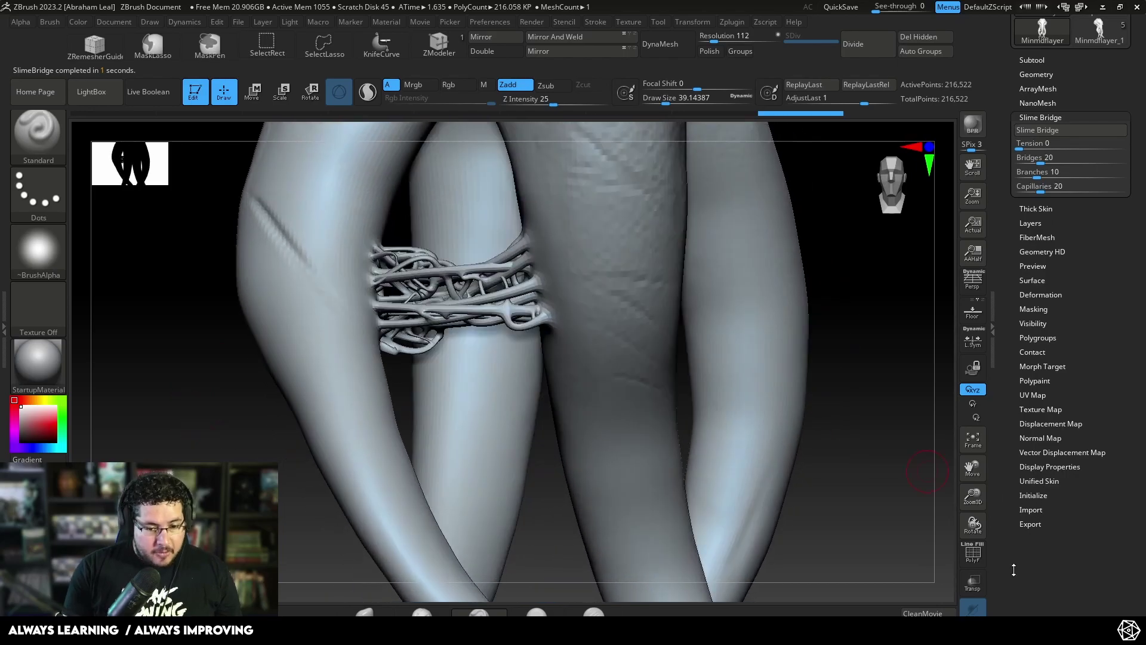
pyautogui.click(973, 555)
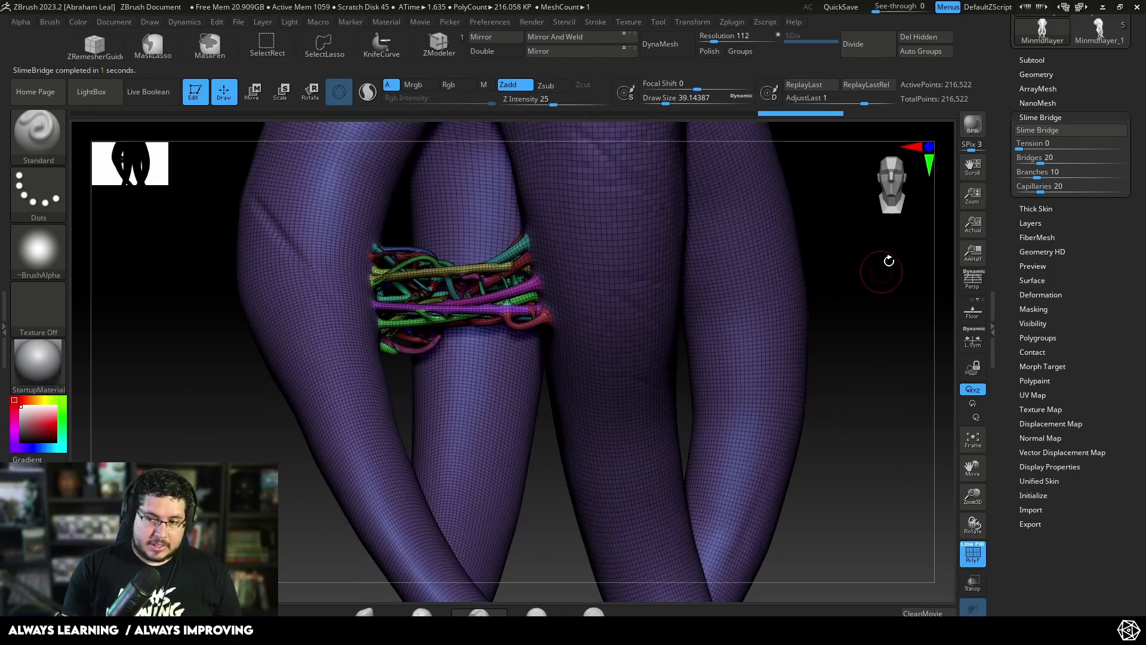
pyautogui.moveTo(889, 261); pyautogui.dragTo(527, 358)
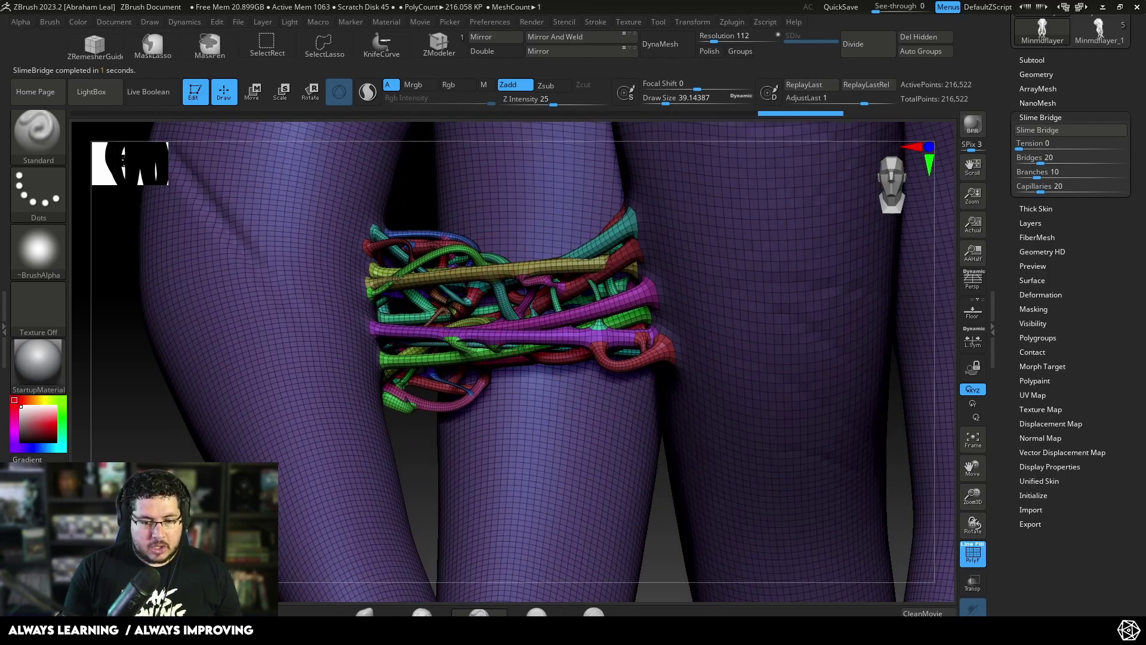
pyautogui.moveTo(597, 286); pyautogui.dragTo(647, 279, button='right')
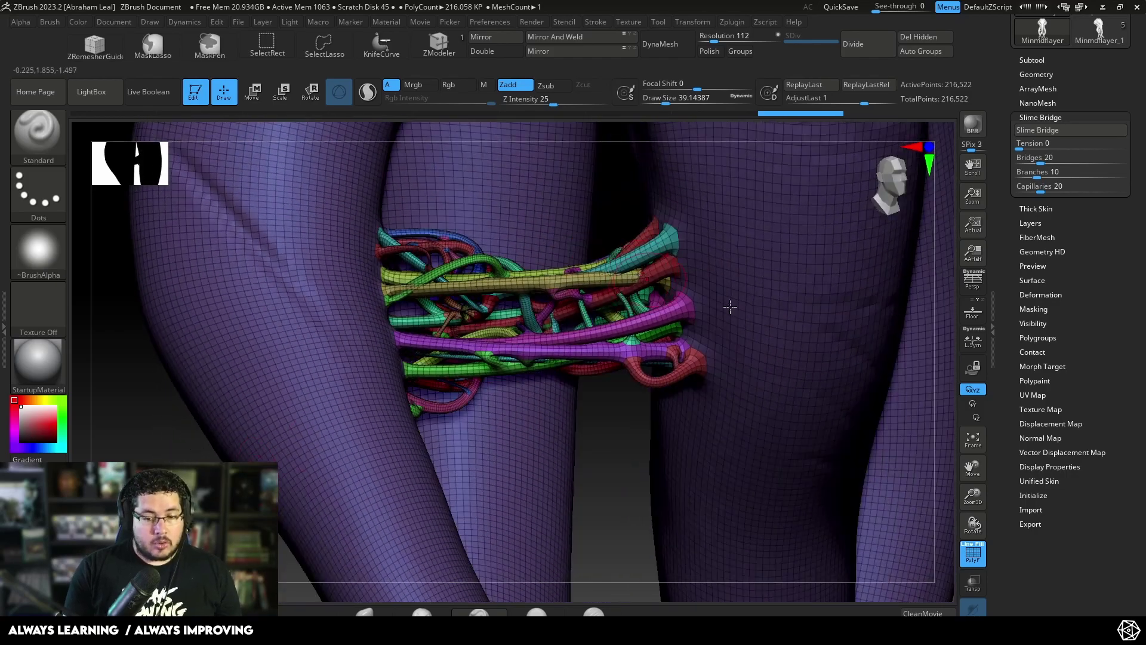
# Isolate the body polygroup, mask it completely and unhide the strands so that only they stay editable
pyautogui.keyDown('ctrl'); pyautogui.keyDown('shift'); pyautogui.click(755, 287); pyautogui.keyUp('shift'); pyautogui.keyUp('ctrl')
pyautogui.keyDown('ctrl'); pyautogui.click(609, 537); pyautogui.keyUp('ctrl')
pyautogui.keyDown('ctrl'); pyautogui.keyDown('shift'); pyautogui.click(624, 496); pyautogui.keyUp('shift'); pyautogui.keyUp('ctrl')
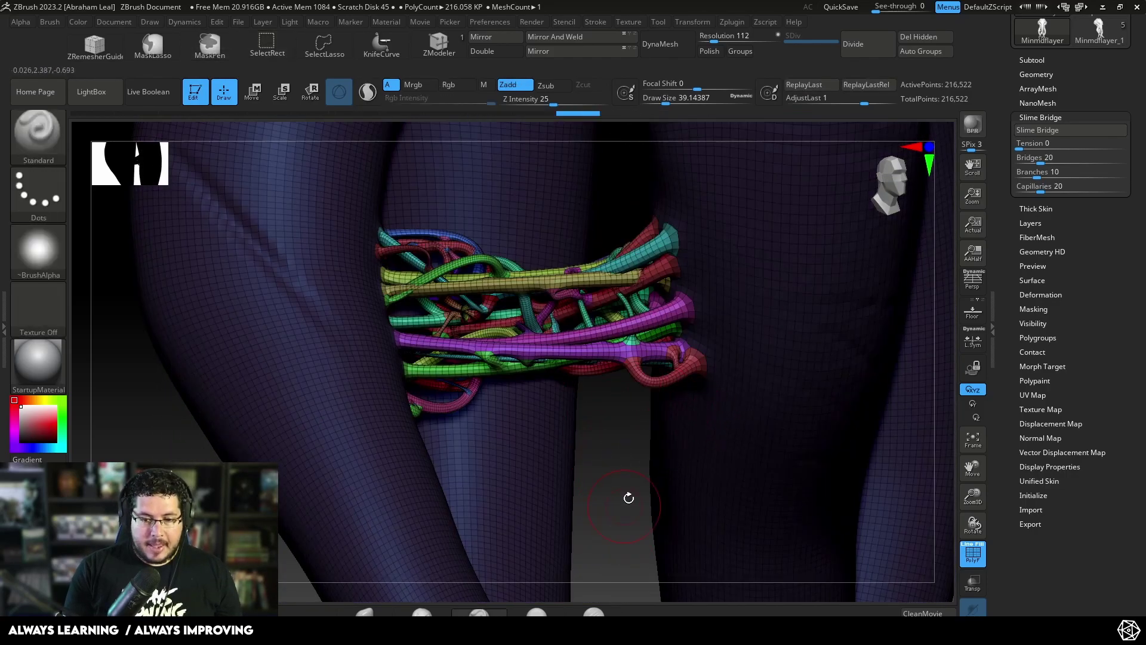
# Switch to the Move brush and enlarge its draw size to about 437
pyautogui.moveTo(628, 497)
pyautogui.mouseDown()
pyautogui.moveTo(535, 455)
pyautogui.moveTo(409, 450)
pyautogui.moveTo(468, 389)
pyautogui.mouseUp()
pyautogui.press('b')
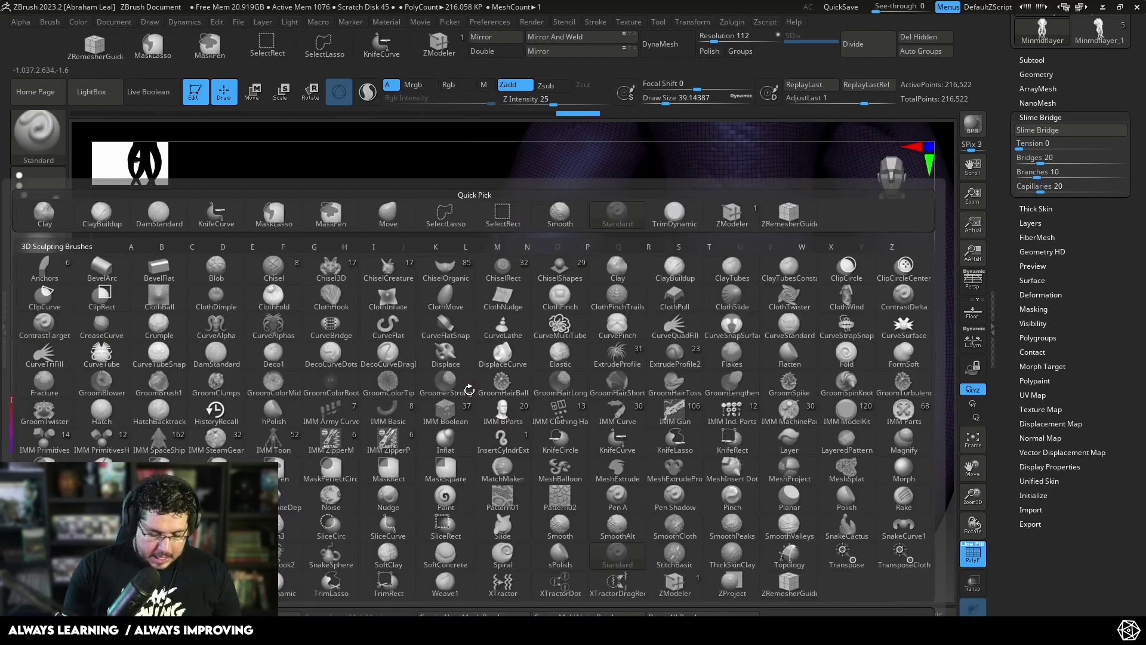
pyautogui.press('m')
pyautogui.press('v')
pyautogui.press('space')
pyautogui.moveTo(514, 349); pyautogui.dragTo(552, 350)
pyautogui.moveTo(558, 358); pyautogui.dragTo(502, 380, button='right')
pyautogui.press('space')
pyautogui.moveTo(552, 354); pyautogui.dragTo(563, 354)
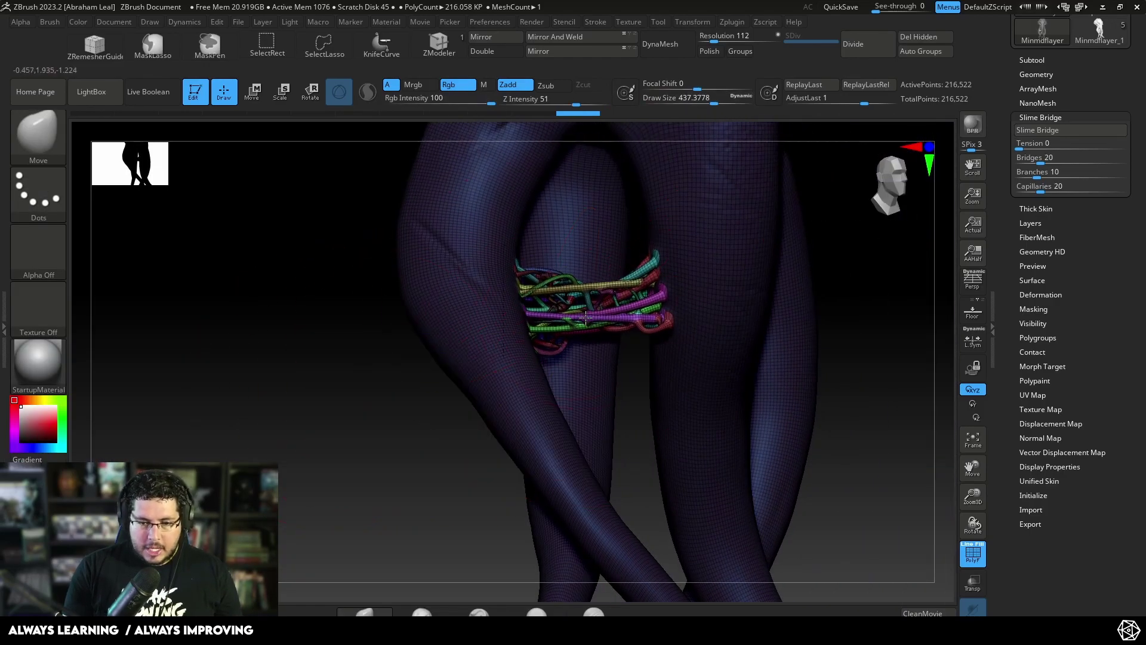
# Reduce the Move brush to a draw size of about 274 and pull the middle of the slime strands downward
pyautogui.press('space')
pyautogui.moveTo(598, 317)
pyautogui.mouseDown()
pyautogui.moveTo(592, 291)
pyautogui.moveTo(578, 325)
pyautogui.mouseUp()
pyautogui.hotkey('ctrl', 'z')
pyautogui.press('space')
pyautogui.moveTo(896, 381); pyautogui.dragTo(746, 373)
pyautogui.press('space')
pyautogui.moveTo(627, 334); pyautogui.dragTo(636, 335)
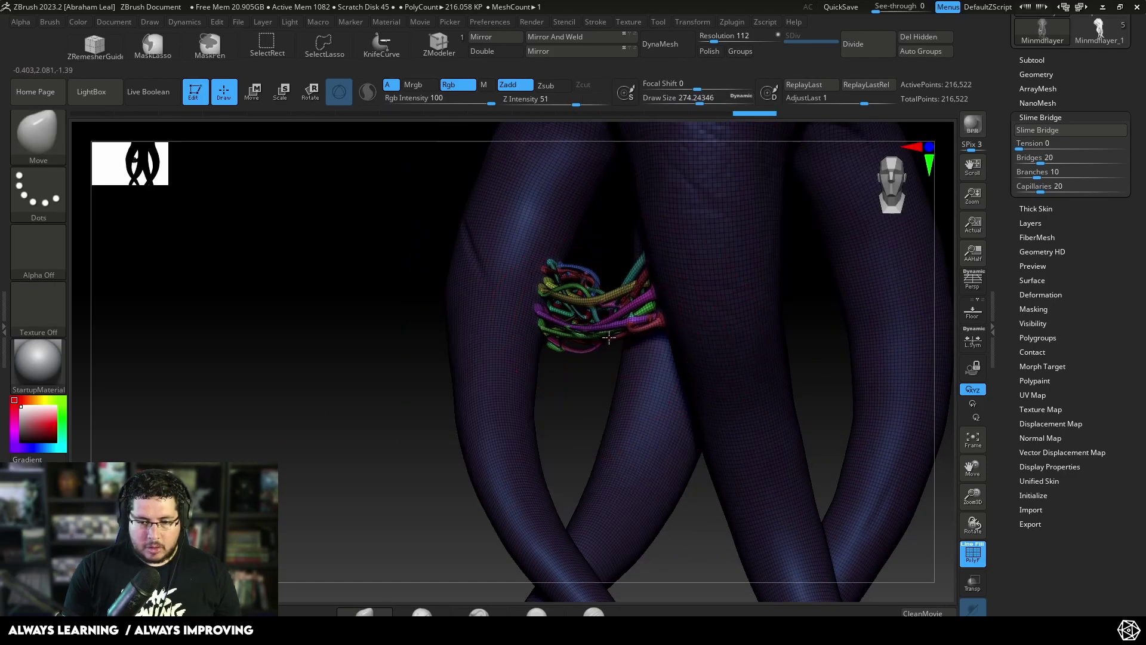
# Isolate the body polygroup, bring the whole mesh back into view and turn off the polyframe
pyautogui.keyDown('ctrl'); pyautogui.keyDown('shift'); pyautogui.click(468, 417); pyautogui.keyUp('shift'); pyautogui.keyUp('ctrl')
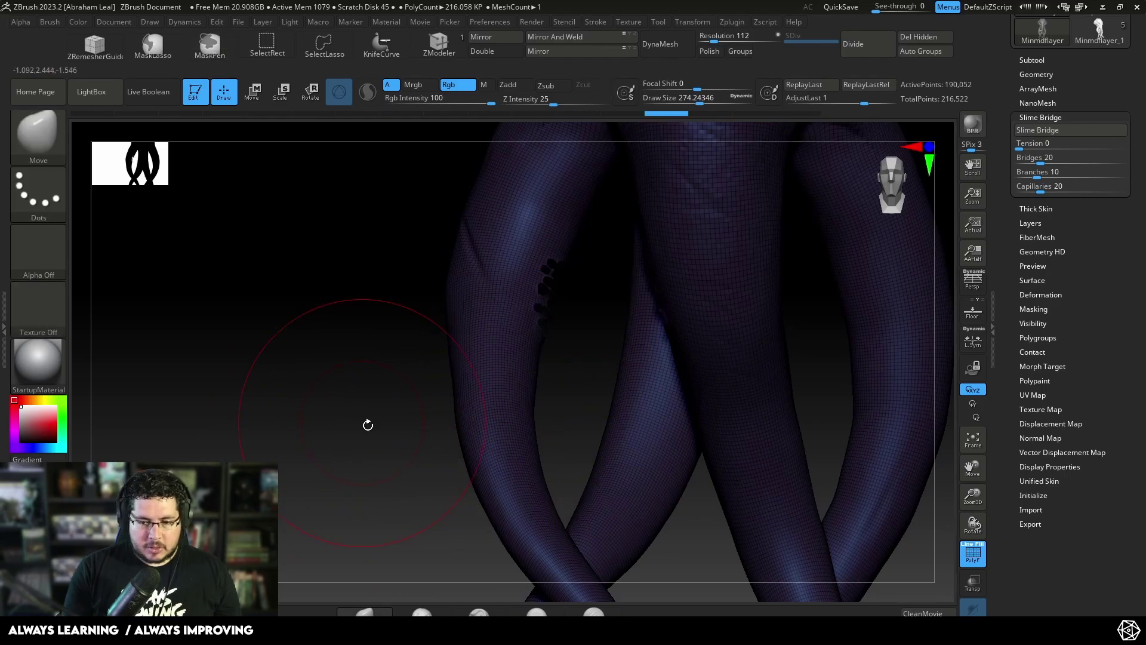
pyautogui.moveTo(366, 424)
pyautogui.mouseDown(button='right')
pyautogui.moveTo(388, 397)
pyautogui.moveTo(773, 414)
pyautogui.mouseUp(button='right')
pyautogui.keyDown('ctrl'); pyautogui.keyDown('shift'); pyautogui.click(809, 399); pyautogui.keyUp('shift'); pyautogui.keyUp('ctrl')
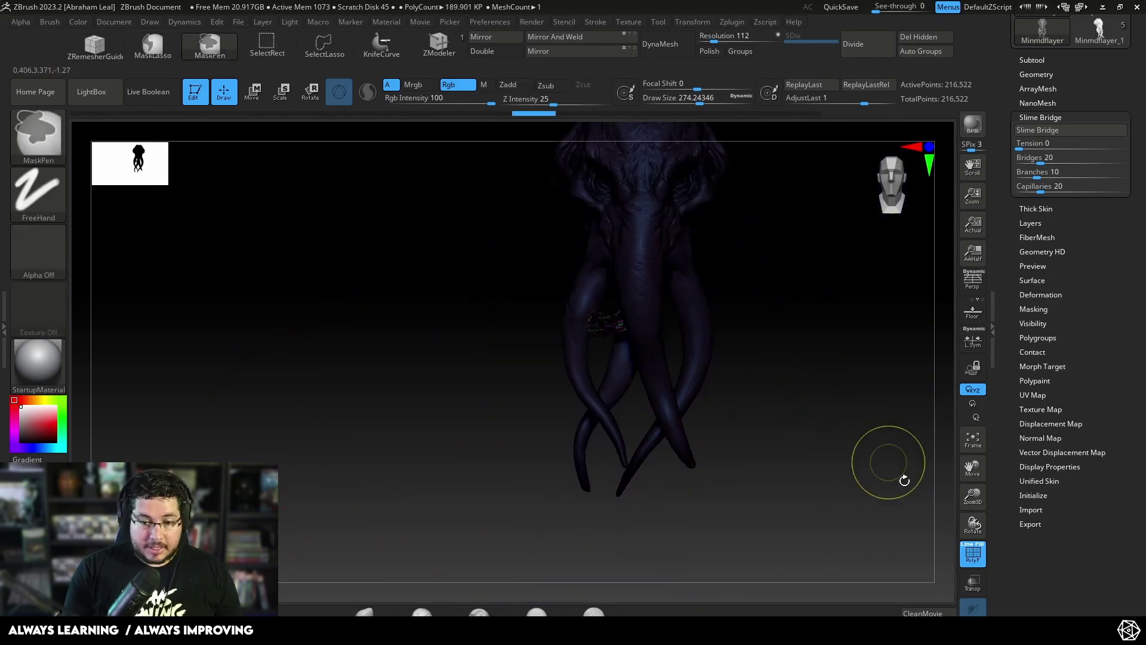
pyautogui.click(970, 555)
pyautogui.moveTo(860, 433)
pyautogui.keyDown('ctrl'); pyautogui.mouseDown(button='right')
pyautogui.moveTo(865, 474)
pyautogui.moveTo(880, 486)
pyautogui.mouseUp(button='right'); pyautogui.keyUp('ctrl')
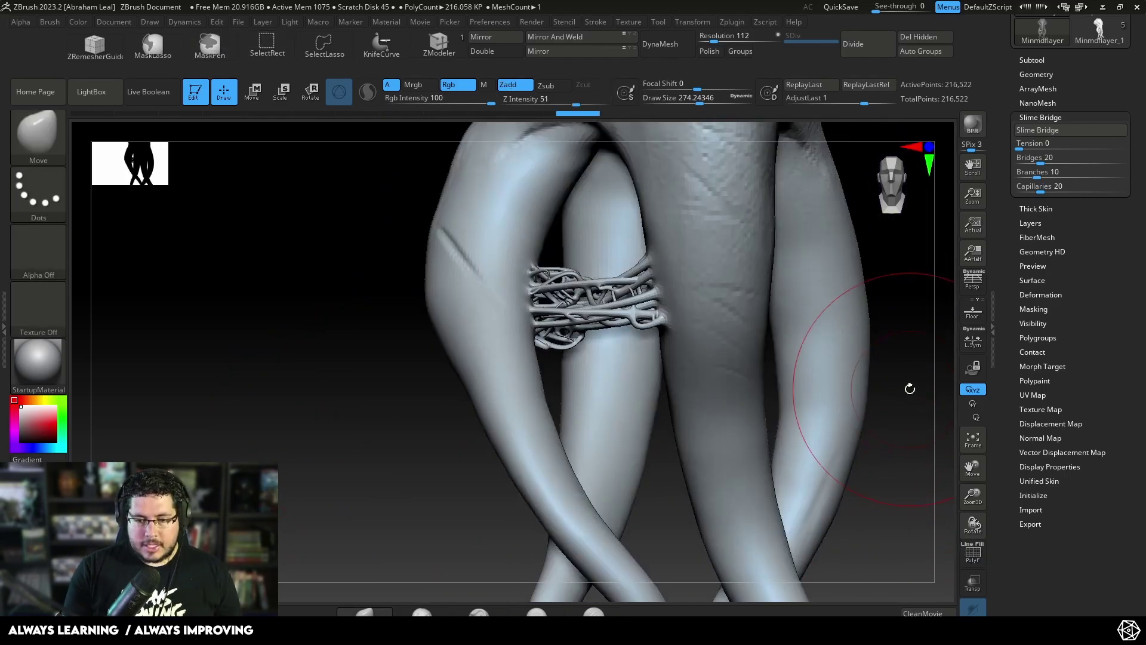
# Reduce the brush's draw size to about 49
pyautogui.keyDown('alt'); pyautogui.moveTo(908, 389); pyautogui.dragTo(834, 435, button='right'); pyautogui.keyUp('alt')
pyautogui.press('space')
pyautogui.moveTo(880, 381); pyautogui.dragTo(859, 373)
pyautogui.moveTo(858, 330)
pyautogui.keyDown('alt'); pyautogui.mouseDown(button='right')
pyautogui.moveTo(819, 330)
pyautogui.moveTo(854, 330)
pyautogui.mouseUp(button='right'); pyautogui.keyUp('alt')
pyautogui.hotkey('ctrl', 'shift', 'z')
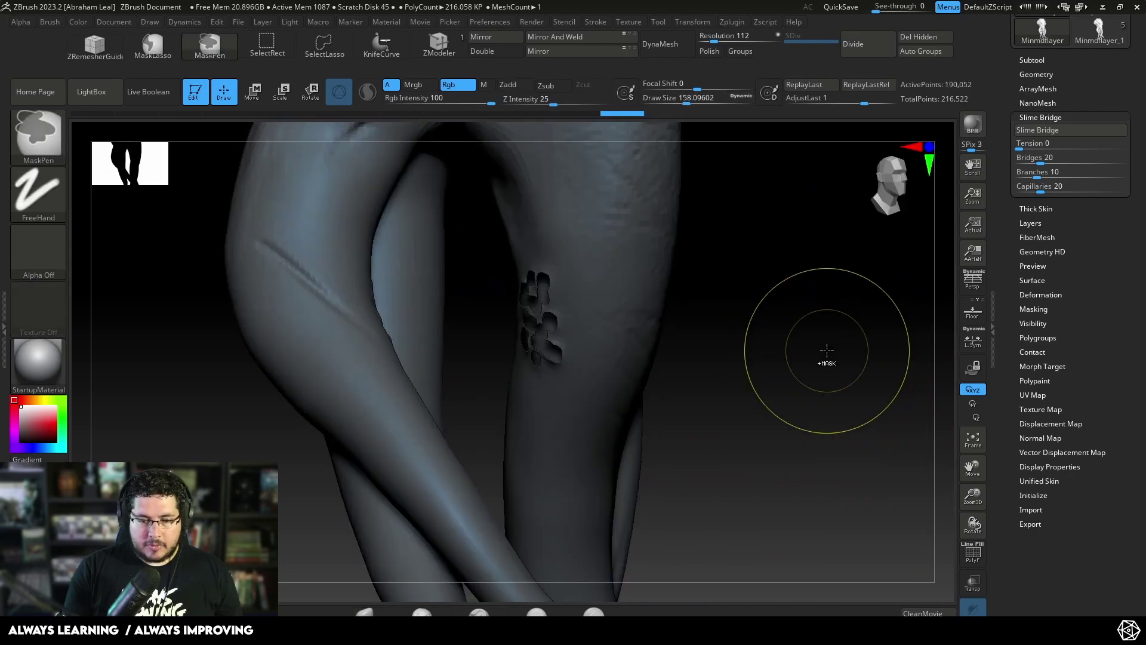
pyautogui.press('space')
pyautogui.moveTo(814, 332); pyautogui.dragTo(799, 331)
# Undo the strand edits and the earlier bridge, and generate a Slime Bridge with a tension of about 55.7
pyautogui.hotkey('ctrl', 'z')
pyautogui.hotkey('ctrl', 'z')
pyautogui.hotkey('ctrl', 'z')
pyautogui.hotkey('ctrl', 'z')
pyautogui.hotkey('ctrl', 'z')
pyautogui.hotkey('ctrl', 'z')
pyautogui.moveTo(821, 338); pyautogui.dragTo(776, 331, button='right')
pyautogui.keyDown('alt'); pyautogui.moveTo(841, 287); pyautogui.dragTo(908, 241, button='right'); pyautogui.keyUp('alt')
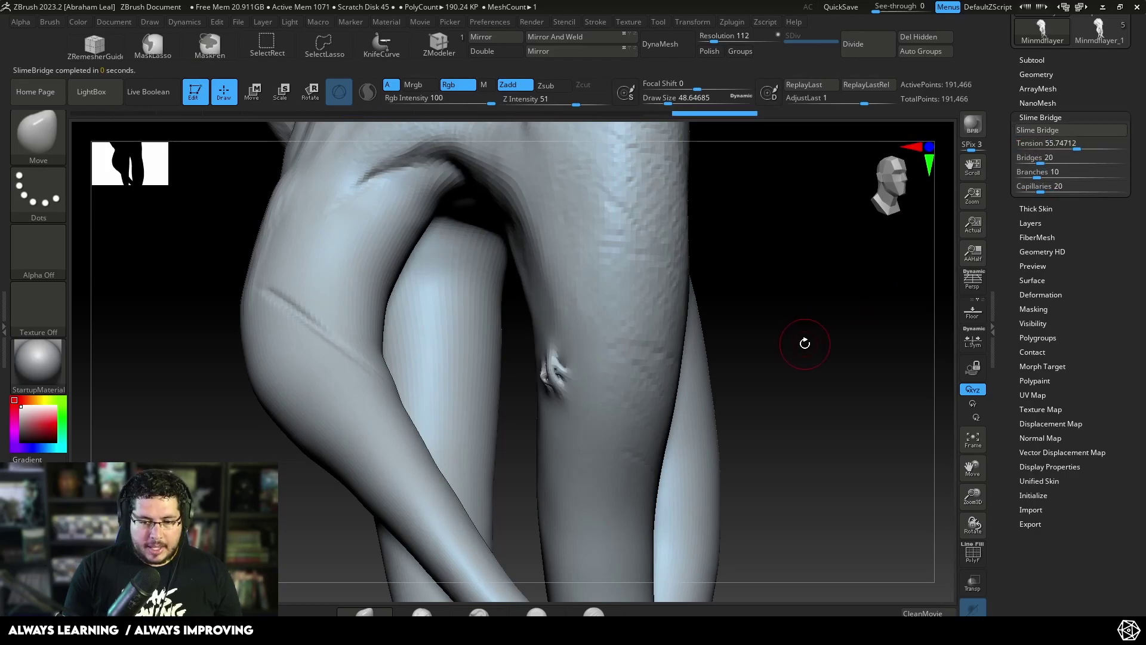
# Undo the latest bridge and regenerate the Slime Bridge between the masks with a tension of about 25.3
pyautogui.moveTo(803, 343); pyautogui.dragTo(657, 375, button='right')
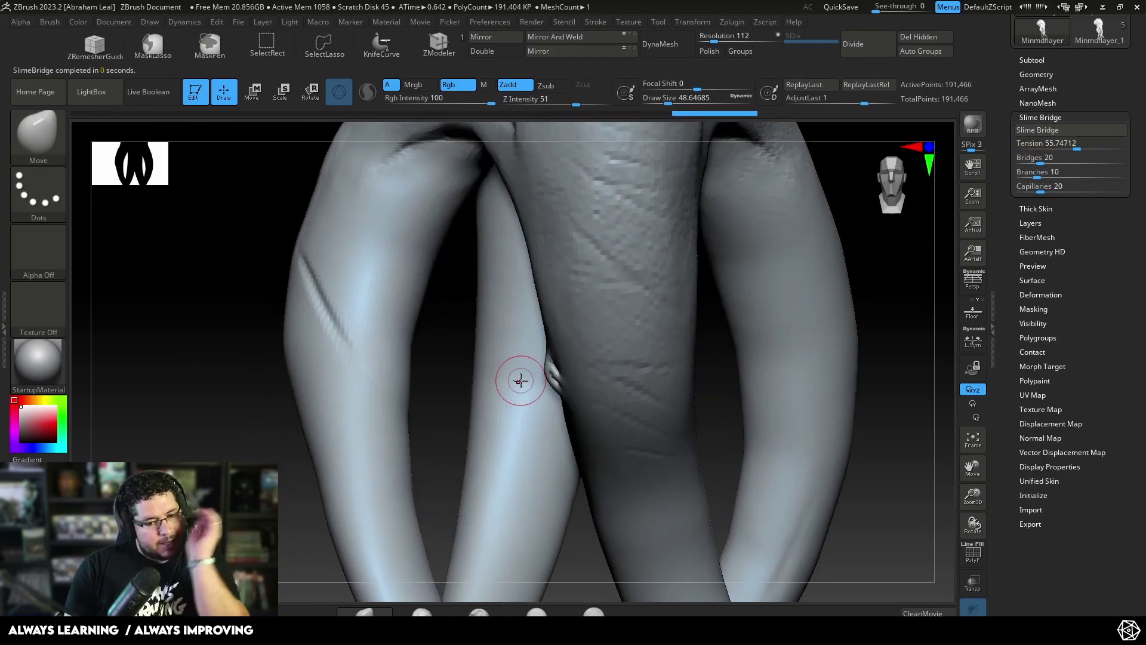
pyautogui.moveTo(877, 336)
pyautogui.mouseDown(button='right')
pyautogui.moveTo(898, 324)
pyautogui.moveTo(862, 338)
pyautogui.moveTo(885, 335)
pyautogui.moveTo(878, 328)
pyautogui.mouseUp(button='right')
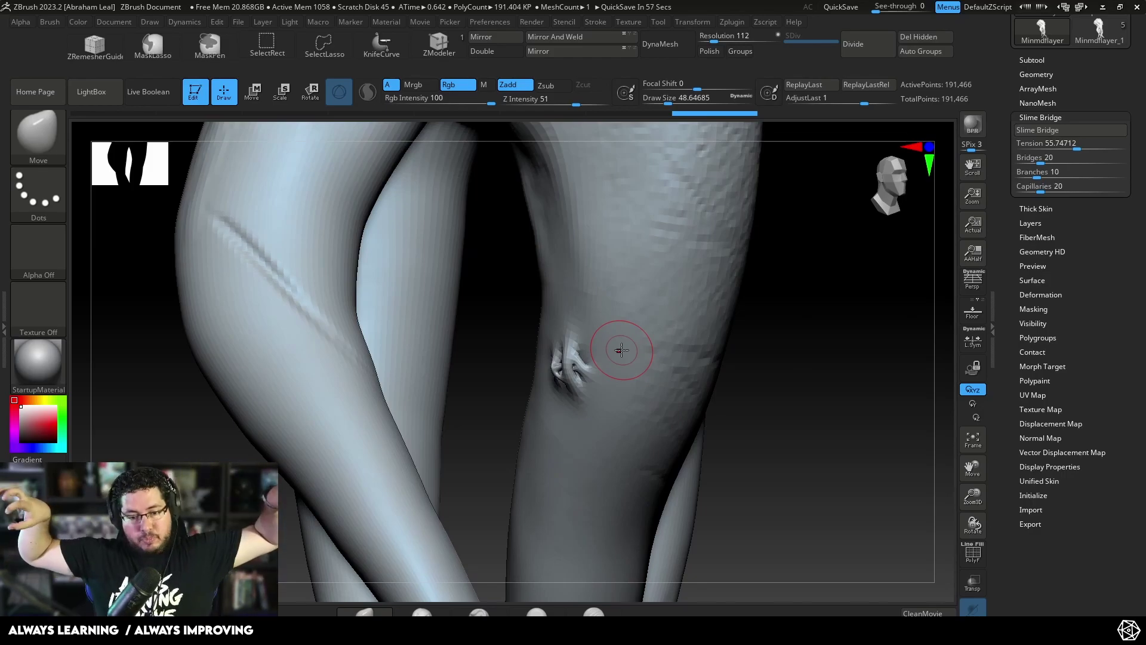
pyautogui.hotkey('ctrl', 'z')
pyautogui.moveTo(1074, 147); pyautogui.dragTo(1041, 146)
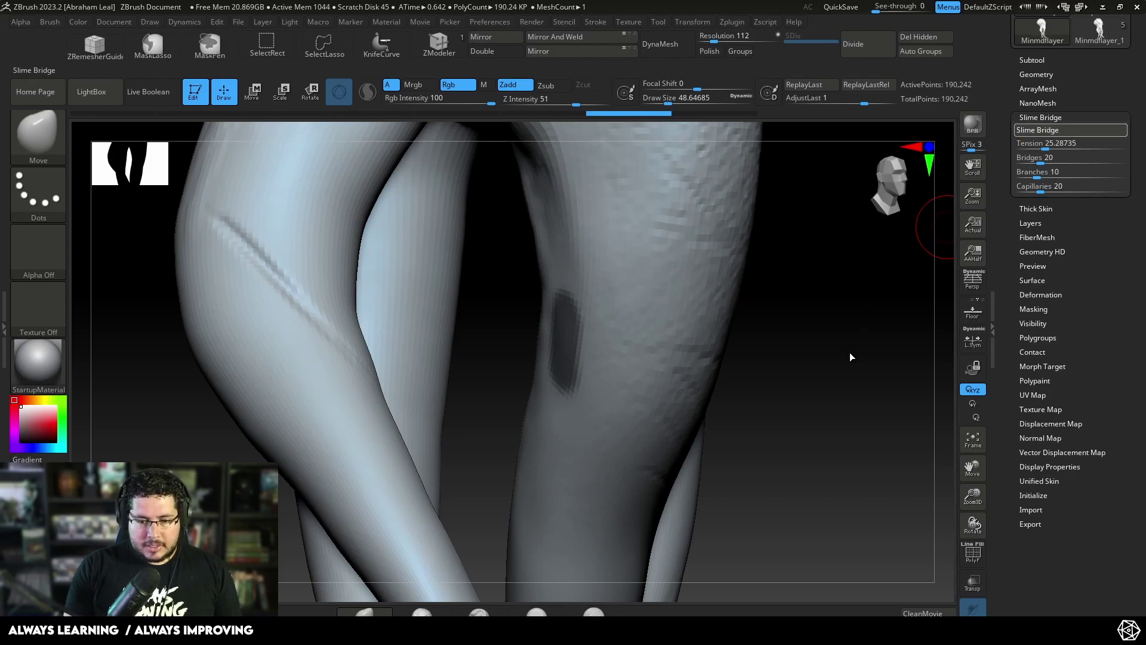
pyautogui.moveTo(845, 353); pyautogui.dragTo(800, 353)
# Undo the bridge, try a Slime Bridge tension of about 12.1 and reduce the brush's draw size to about 35
pyautogui.hotkey('ctrl', 'z')
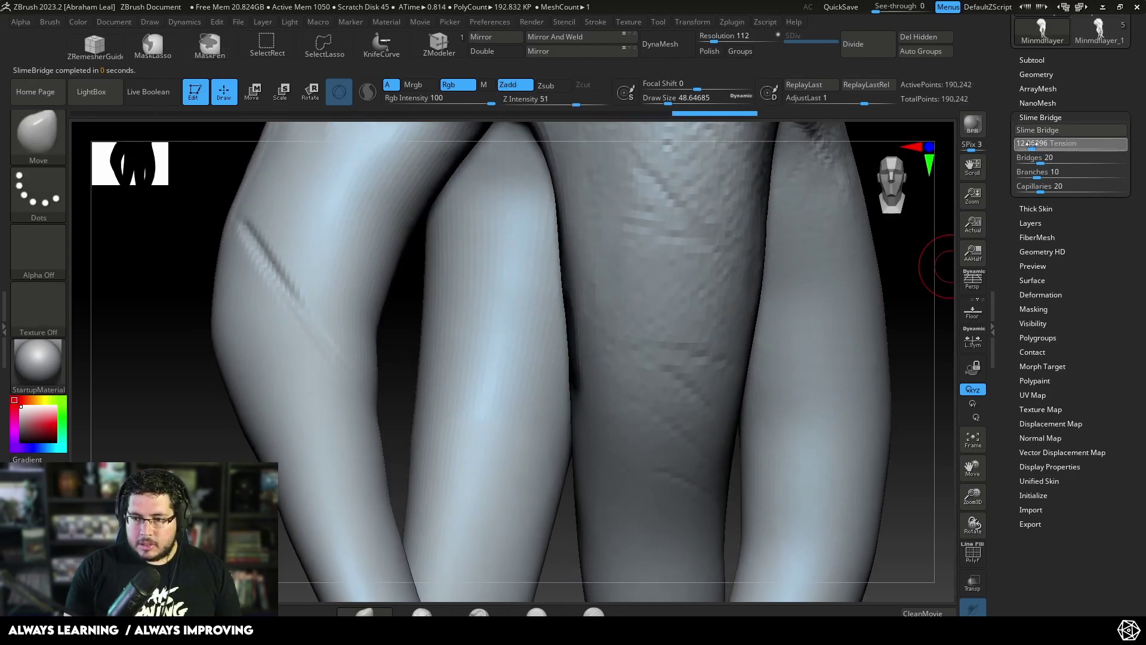
pyautogui.moveTo(895, 317); pyautogui.dragTo(418, 382)
pyautogui.press('space')
pyautogui.moveTo(454, 365)
pyautogui.mouseDown()
pyautogui.moveTo(442, 365)
pyautogui.moveTo(479, 385)
pyautogui.moveTo(457, 415)
pyautogui.mouseUp()
pyautogui.moveTo(534, 442); pyautogui.dragTo(656, 441)
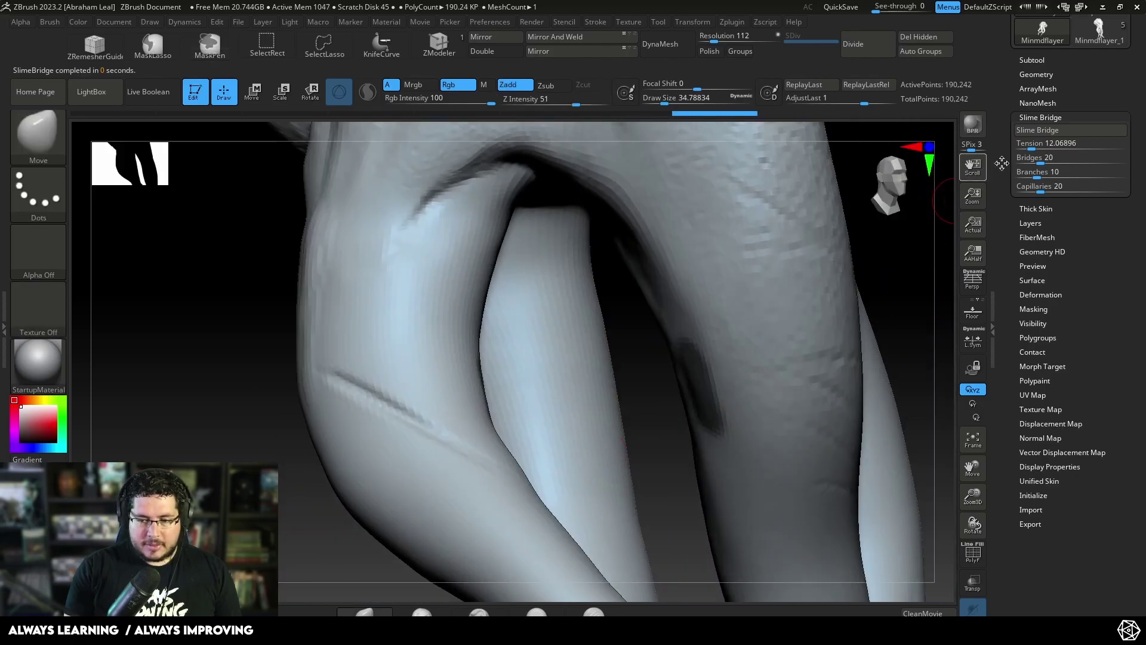
# Try a Slime Bridge with a tension of about 43.7, view it from below and undo it
pyautogui.moveTo(1034, 150); pyautogui.dragTo(1058, 130)
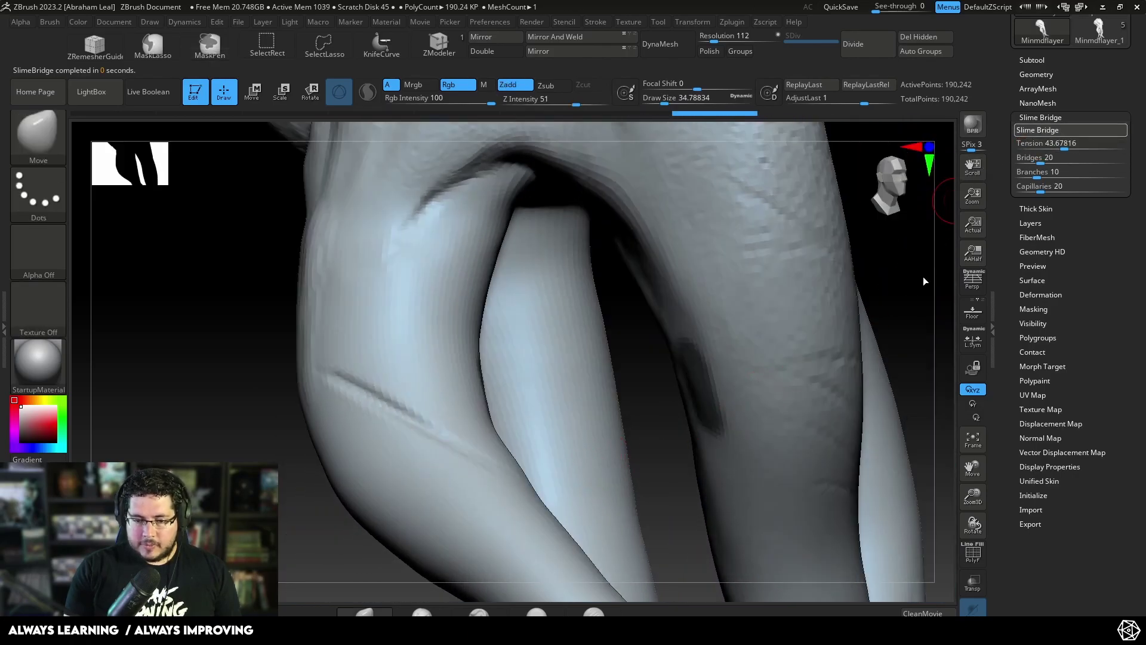
pyautogui.moveTo(918, 270); pyautogui.dragTo(865, 282)
pyautogui.hotkey('ctrl', 'z')
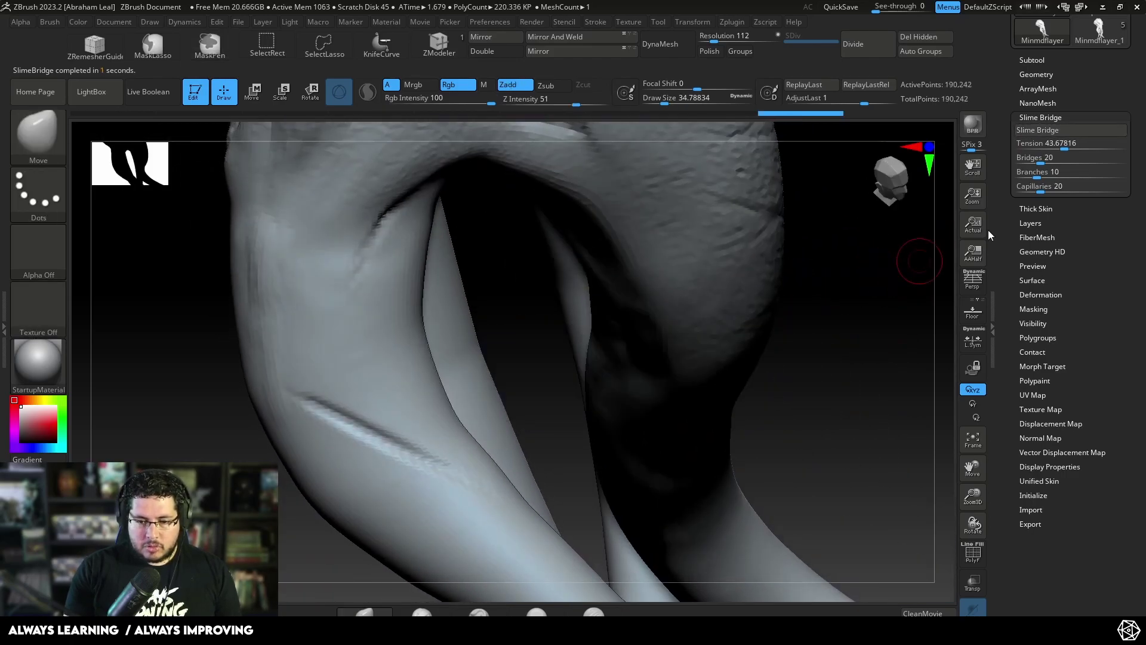
# Generate the Slime Bridge with a tension of about 79.3 and inspect the taut strands from several angles
pyautogui.moveTo(1064, 144); pyautogui.dragTo(1077, 124)
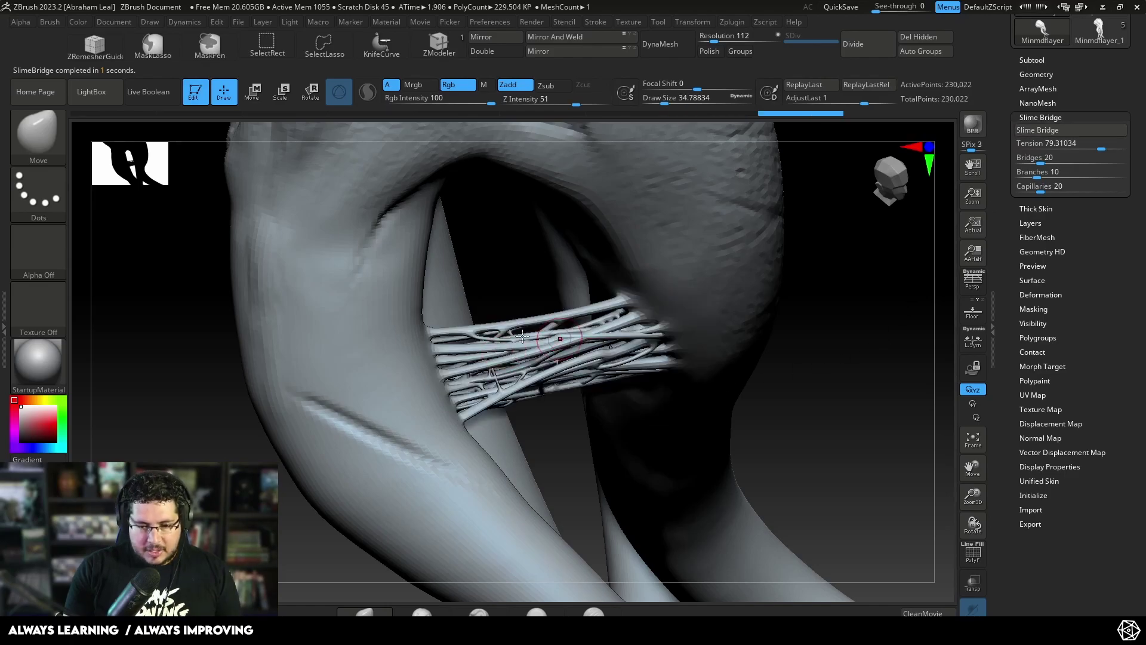
pyautogui.moveTo(603, 340); pyautogui.dragTo(362, 347, button='right')
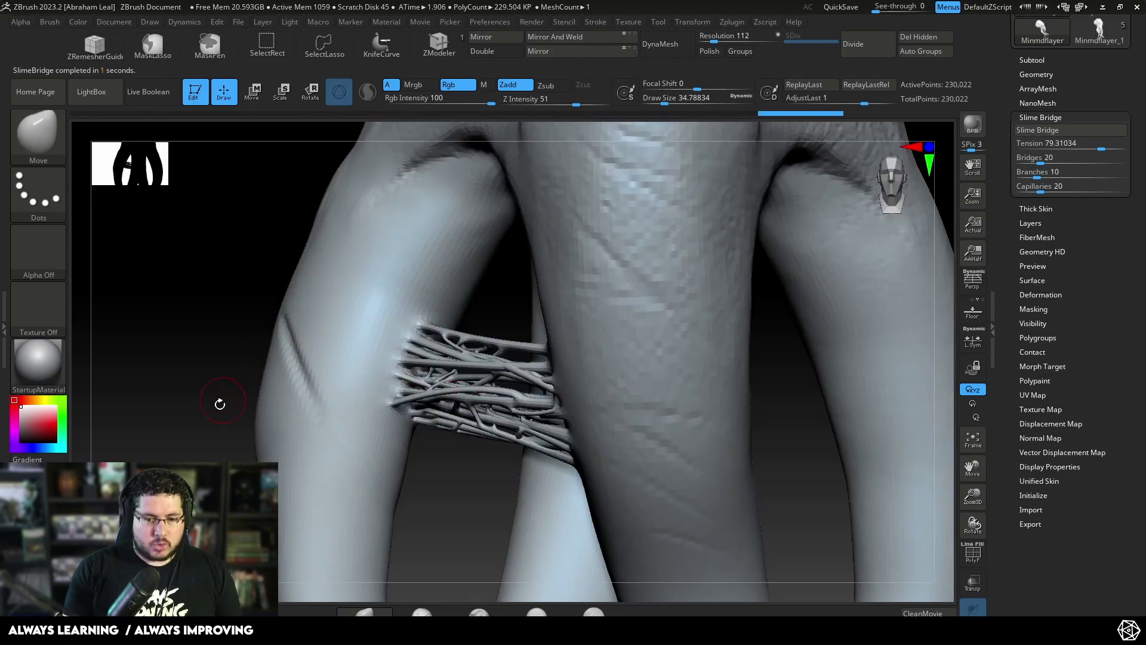
pyautogui.moveTo(220, 403); pyautogui.dragTo(806, 387, button='right')
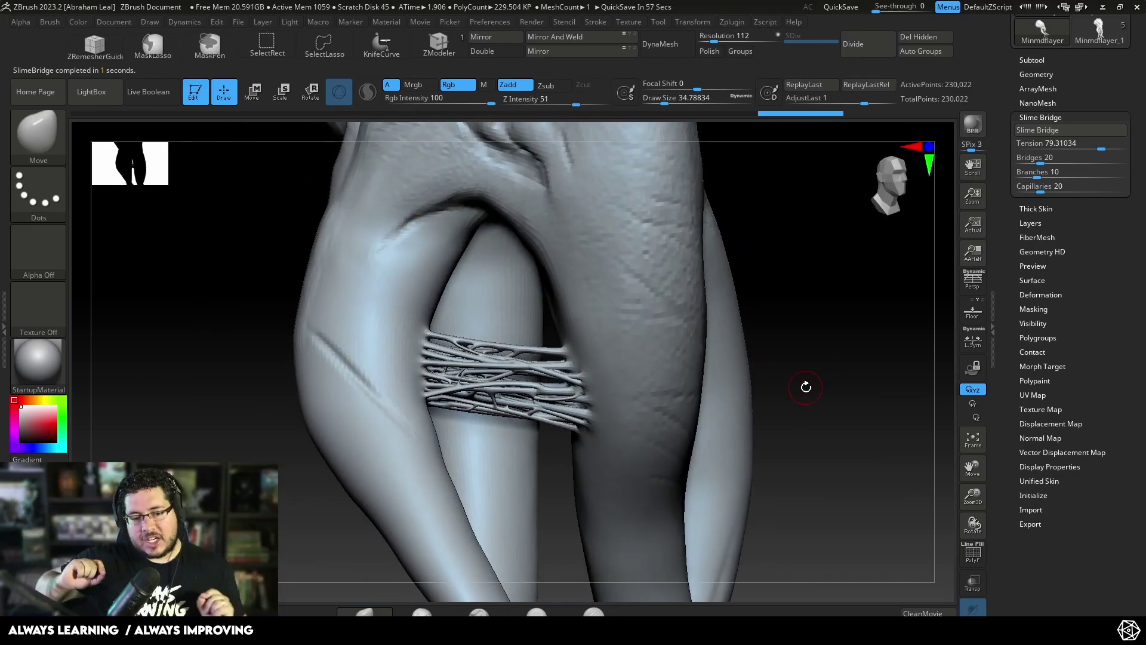
pyautogui.moveTo(803, 305); pyautogui.dragTo(854, 363, button='right')
# Undo the taut bridge, try the Slime Bridge with a tension of about 0.57 and undo it after inspecting it
pyautogui.hotkey('ctrl', 'z')
pyautogui.moveTo(1102, 148); pyautogui.dragTo(1043, 149)
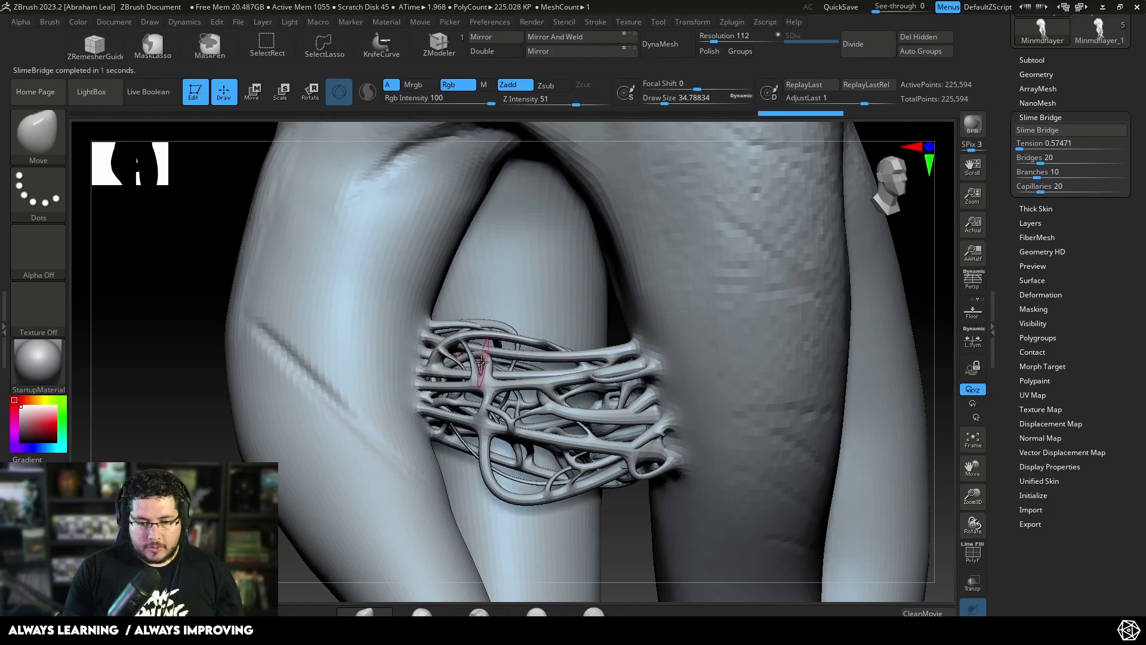
pyautogui.keyDown('alt'); pyautogui.moveTo(145, 477); pyautogui.dragTo(512, 402); pyautogui.keyUp('alt')
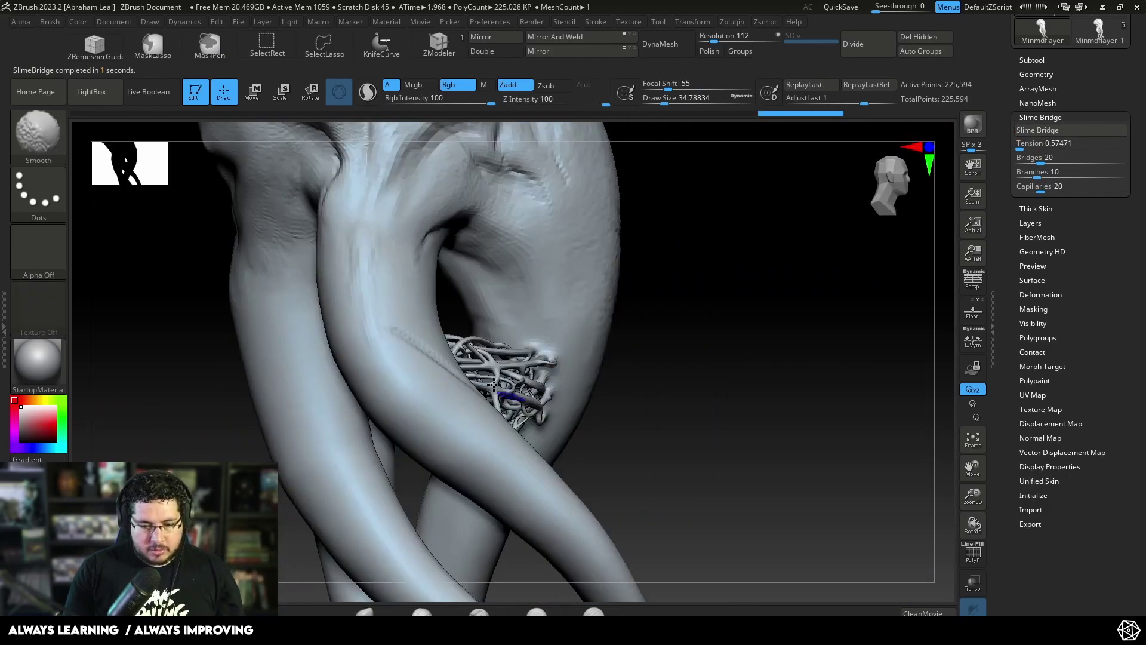
pyautogui.moveTo(642, 371); pyautogui.dragTo(205, 376)
pyautogui.hotkey('ctrl', 'z')
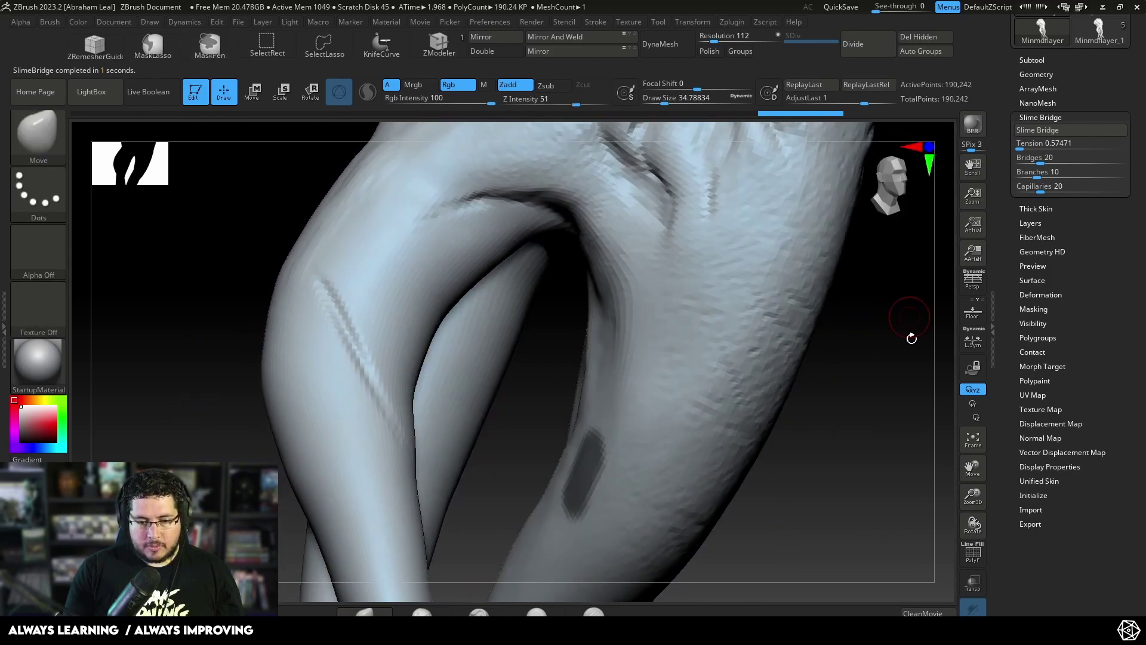
# Generate a Slime Bridge with 0 branches and 0 capillaries and inspect its bare strands
pyautogui.moveTo(908, 325); pyautogui.dragTo(128, 368)
pyautogui.moveTo(1036, 172); pyautogui.dragTo(1018, 173)
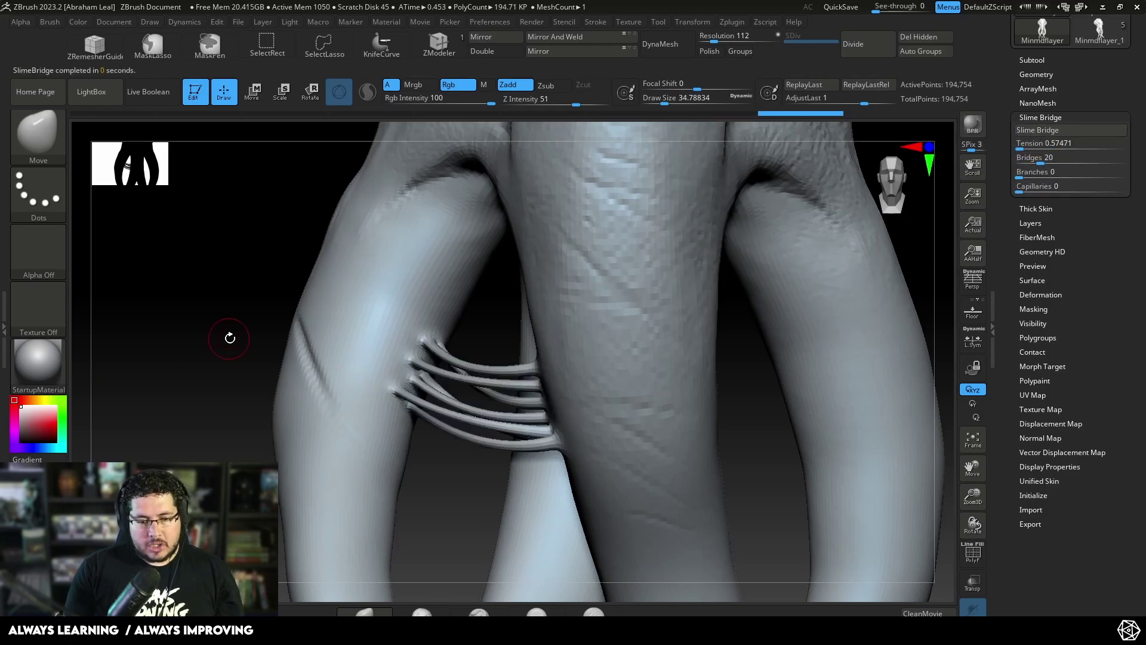
pyautogui.moveTo(230, 339); pyautogui.dragTo(186, 340)
pyautogui.moveTo(874, 360); pyautogui.dragTo(891, 314)
pyautogui.moveTo(810, 347); pyautogui.dragTo(715, 396)
pyautogui.moveTo(280, 305); pyautogui.dragTo(747, 351)
# Undo the bare bridge and regenerate the Slime Bridge with 6 branches
pyautogui.hotkey('ctrl', 'z')
pyautogui.click(1061, 161)
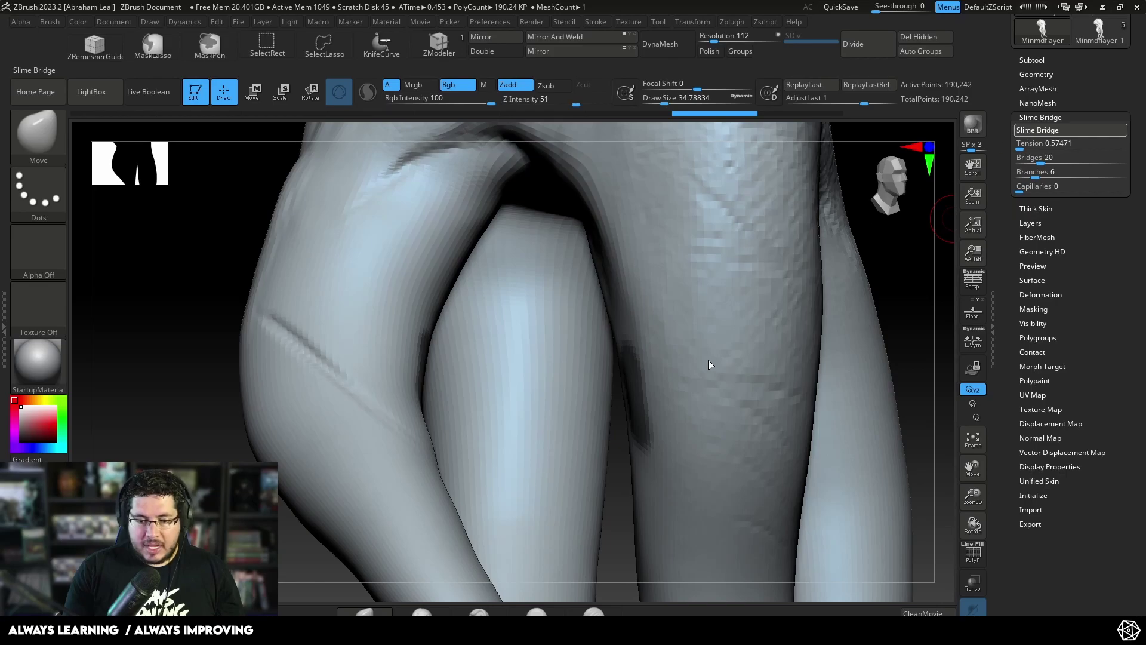
pyautogui.moveTo(163, 409); pyautogui.dragTo(108, 405)
pyautogui.moveTo(258, 388); pyautogui.dragTo(238, 418)
# Undo the branched bridge and regenerate the Slime Bridge with 0 branches and 5 capillaries
pyautogui.hotkey('ctrl', 'z')
pyautogui.moveTo(1034, 173); pyautogui.dragTo(1016, 187)
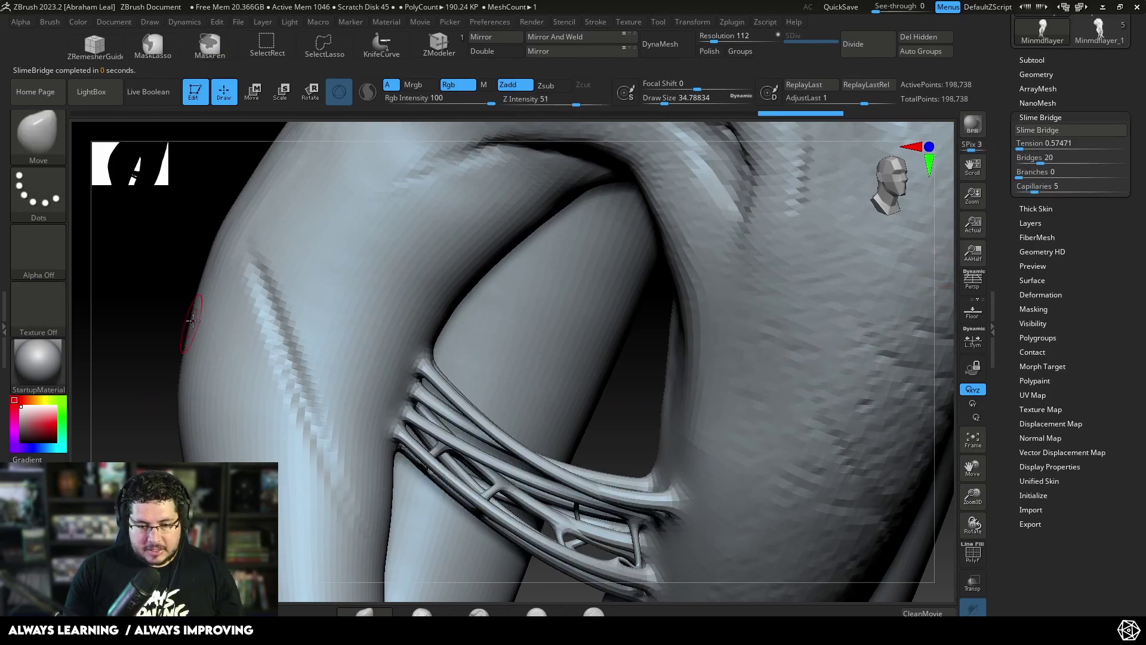
pyautogui.moveTo(113, 412); pyautogui.dragTo(267, 358)
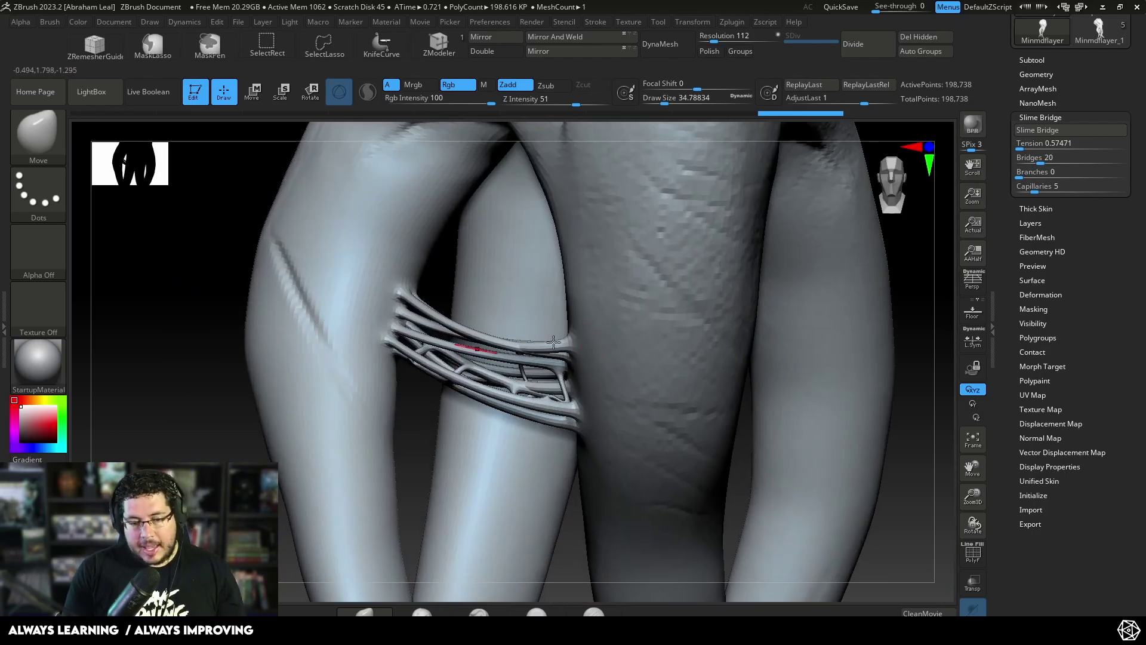
# Undo that bridge and regenerate the Slime Bridge with 132 branches and 0 capillaries
pyautogui.hotkey('ctrl', 'z')
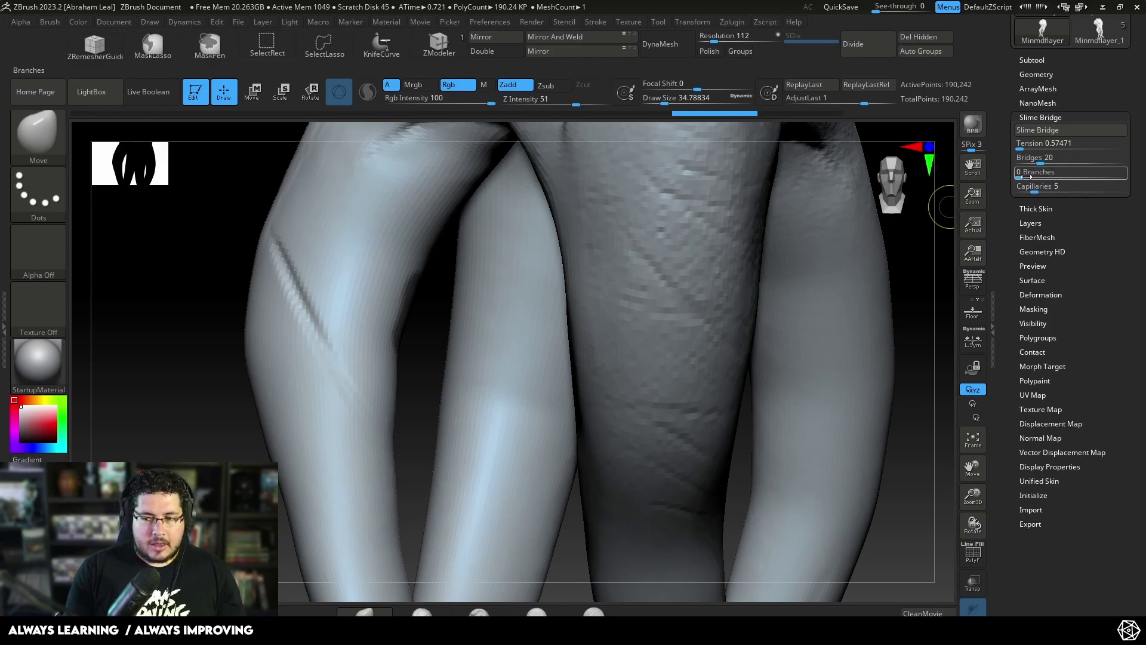
pyautogui.moveTo(1046, 172); pyautogui.dragTo(1018, 187)
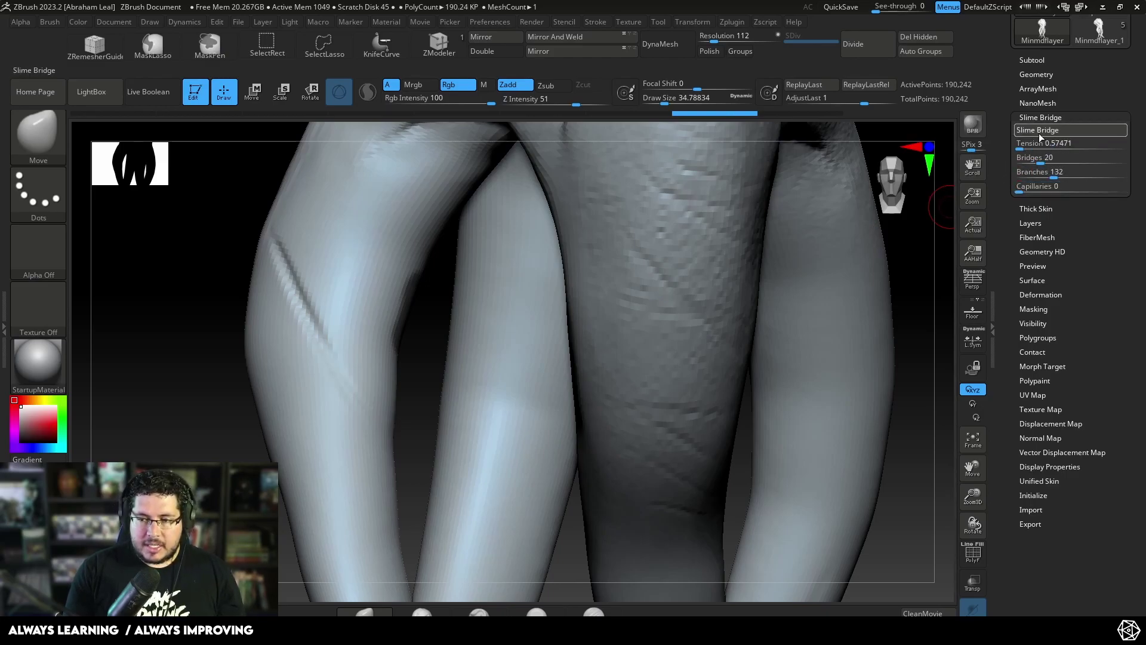
pyautogui.moveTo(143, 432); pyautogui.dragTo(463, 325)
pyautogui.moveTo(194, 326); pyautogui.dragTo(522, 305)
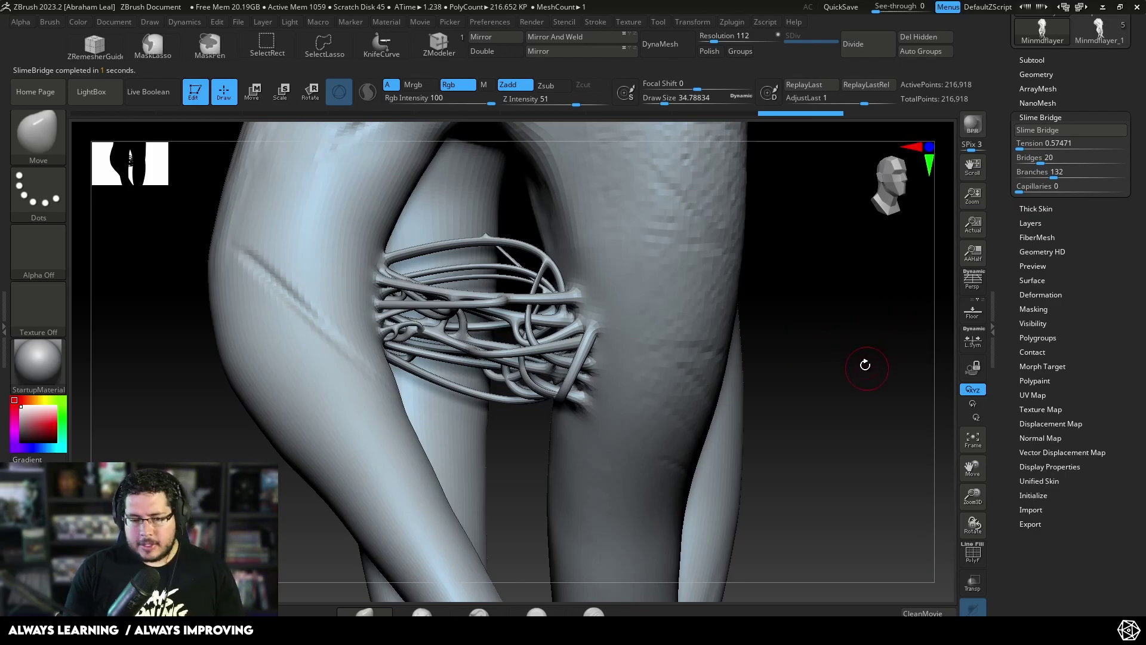
pyautogui.moveTo(865, 365); pyautogui.dragTo(913, 307)
# Undo the heavily branched bridge and regenerate the Slime Bridge with 0 branches and 310 capillaries
pyautogui.hotkey('ctrl', 'z')
pyautogui.moveTo(1054, 188); pyautogui.dragTo(1055, 183)
pyautogui.moveTo(1054, 173); pyautogui.dragTo(1007, 178)
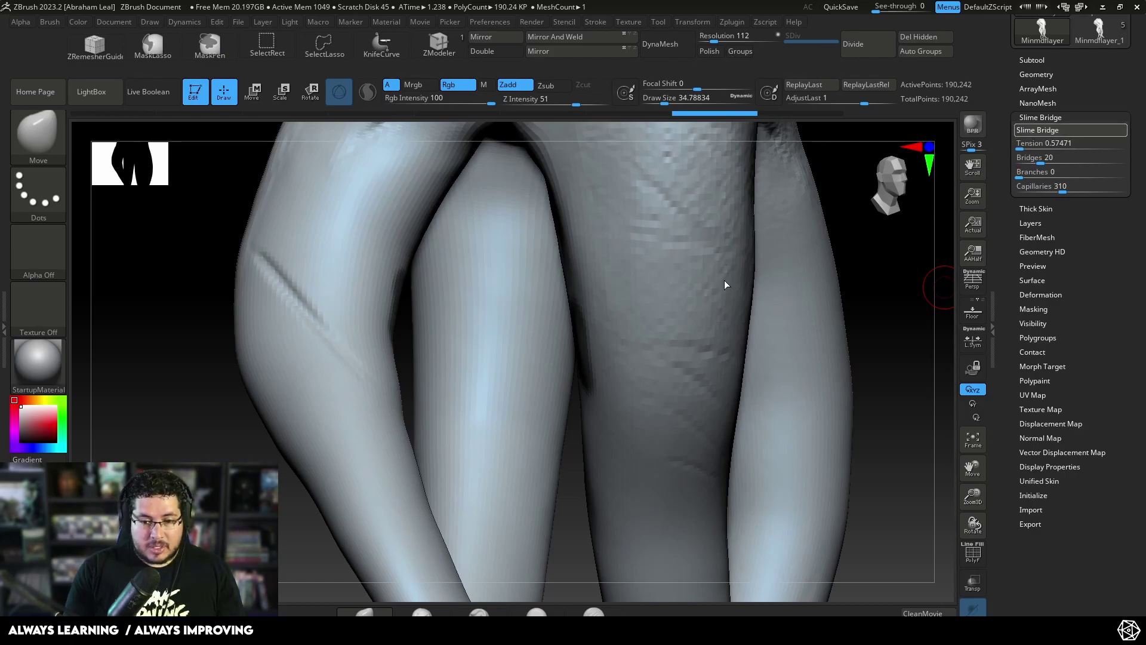
pyautogui.moveTo(865, 287); pyautogui.dragTo(937, 431)
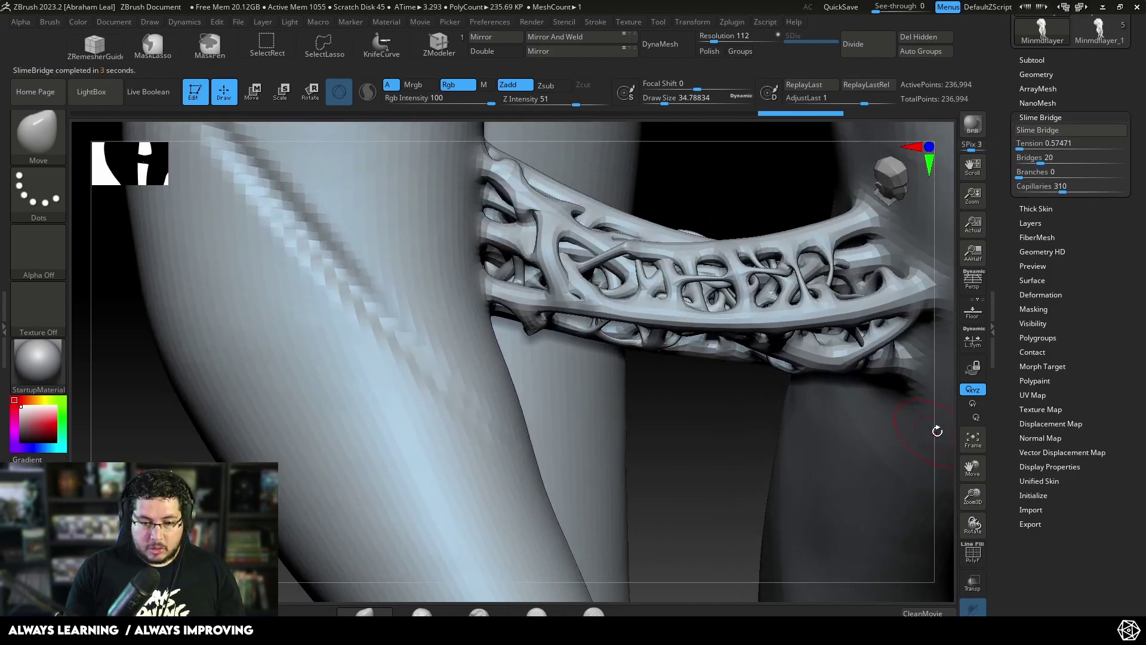
pyautogui.moveTo(751, 454); pyautogui.dragTo(548, 416)
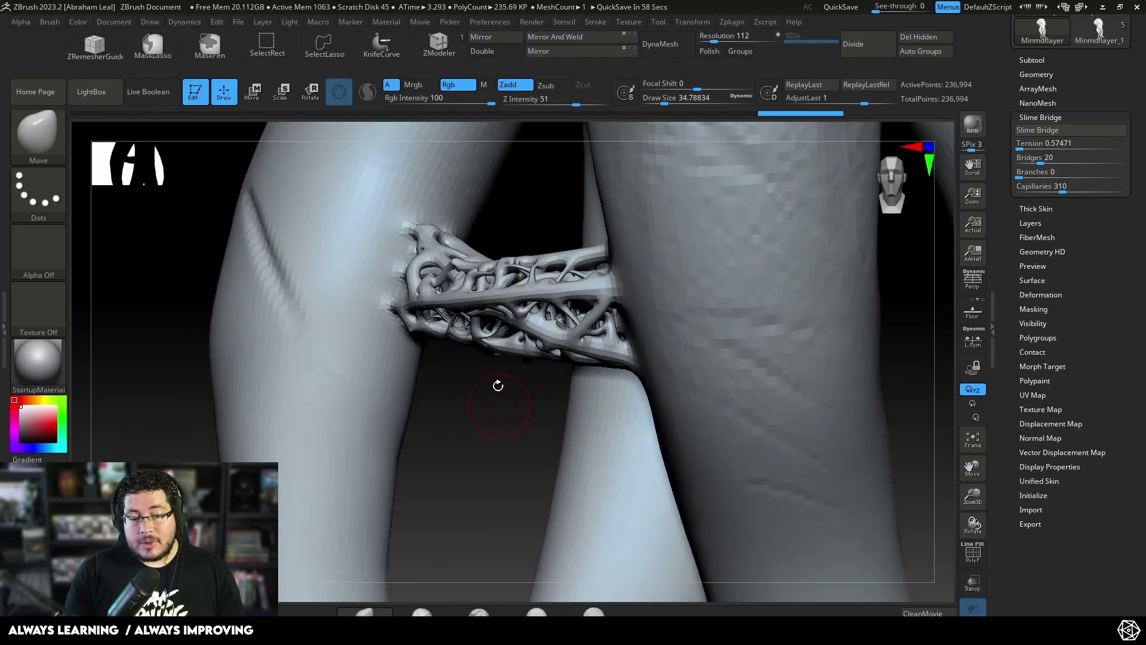
pyautogui.moveTo(498, 386); pyautogui.dragTo(530, 419)
# Try thickening the slime strands with the Inflat brush at a draw size of about 154, and undo the strokes
pyautogui.press('b')
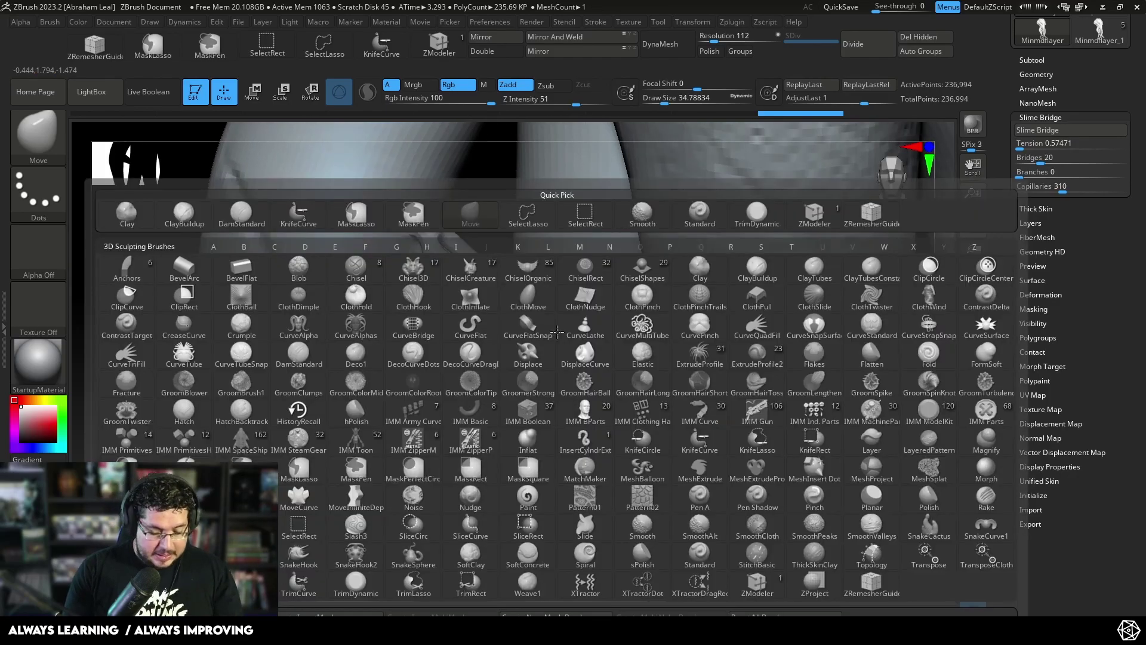
pyautogui.press('i')
pyautogui.press('n')
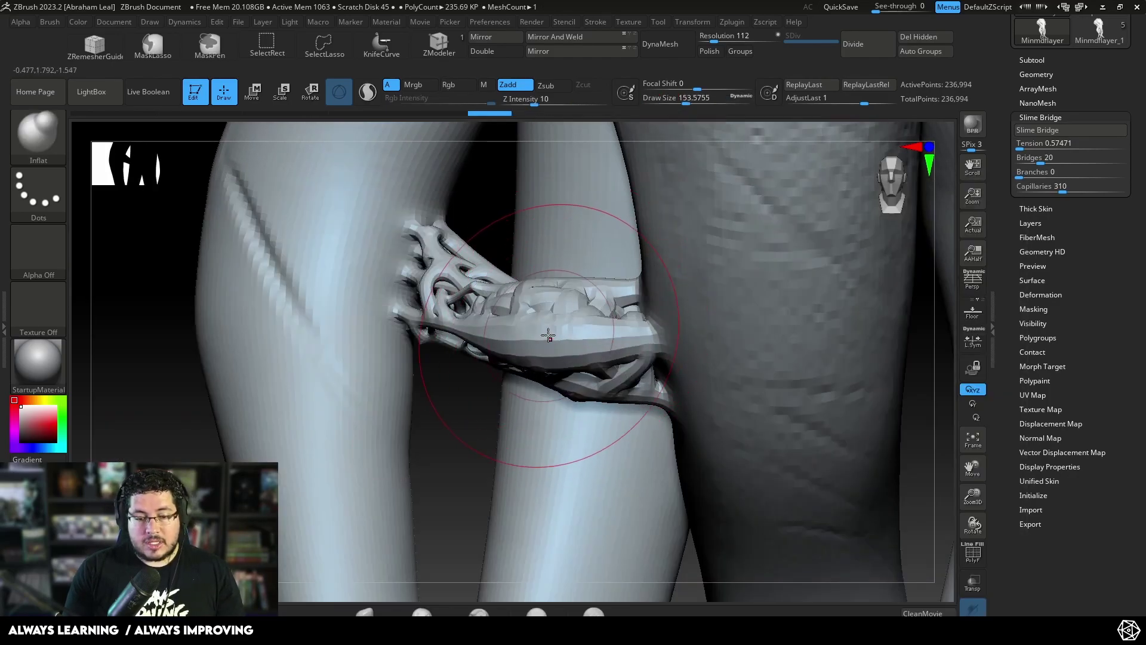
pyautogui.hotkey('ctrl', 'z')
pyautogui.hotkey('ctrl', 'z')
pyautogui.hotkey('ctrl', 'z')
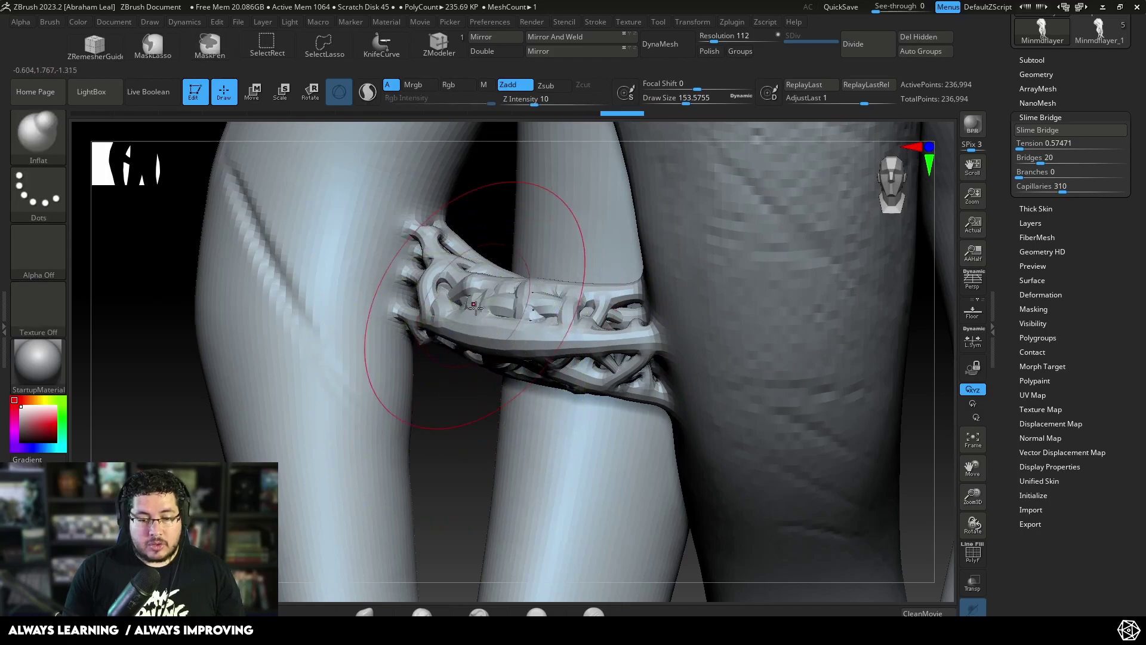
# Inspect the dense capillary bridge from below and undo it to return to the clean tentacles
pyautogui.moveTo(451, 387)
pyautogui.mouseDown()
pyautogui.moveTo(456, 325)
pyautogui.moveTo(495, 316)
pyautogui.mouseUp()
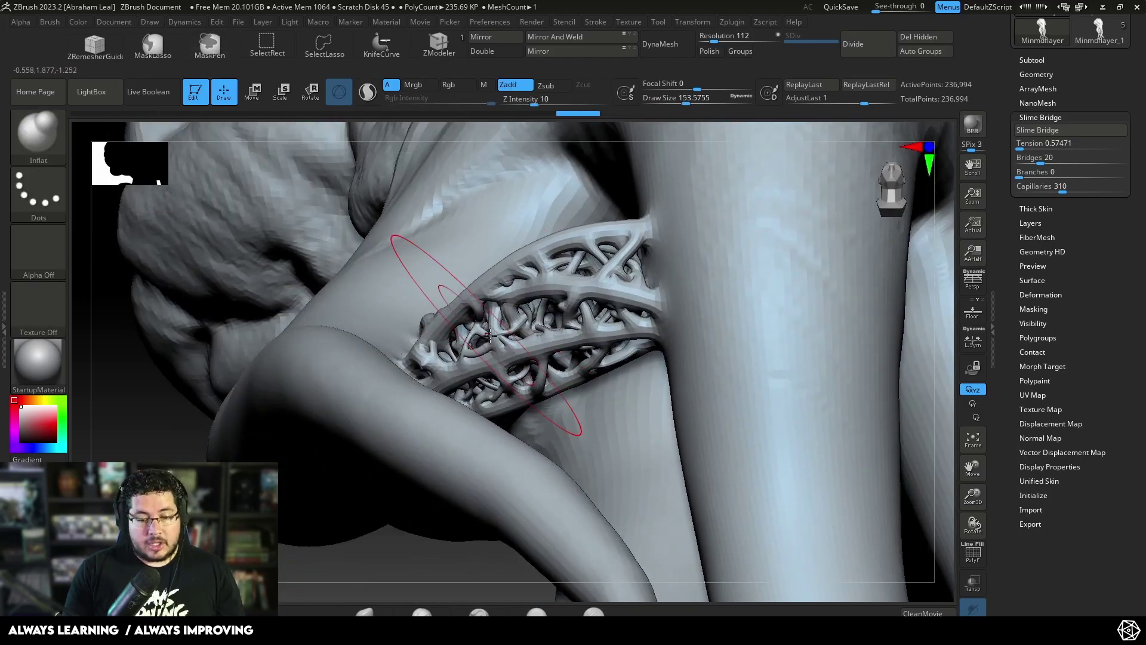
pyautogui.moveTo(329, 531)
pyautogui.mouseDown()
pyautogui.moveTo(315, 361)
pyautogui.moveTo(418, 369)
pyautogui.moveTo(790, 328)
pyautogui.moveTo(758, 324)
pyautogui.mouseUp()
pyautogui.press('ctrl')
pyautogui.hotkey('ctrl', 'z')
# Set draw size to about 46 and capillaries to 0, mask patches on two neighbouring tentacles and run Slime Bridge
pyautogui.rightClick(824, 334)
pyautogui.moveTo(803, 340)
pyautogui.keyDown('ctrl'); pyautogui.mouseDown(button='right')
pyautogui.moveTo(824, 335)
pyautogui.moveTo(804, 365)
pyautogui.moveTo(851, 323)
pyautogui.moveTo(834, 290)
pyautogui.moveTo(844, 292)
pyautogui.moveTo(778, 292)
pyautogui.mouseUp(button='right'); pyautogui.keyUp('ctrl')
pyautogui.rightClick(847, 317)
pyautogui.press('space')
pyautogui.moveTo(564, 261); pyautogui.dragTo(553, 260)
pyautogui.press('space')
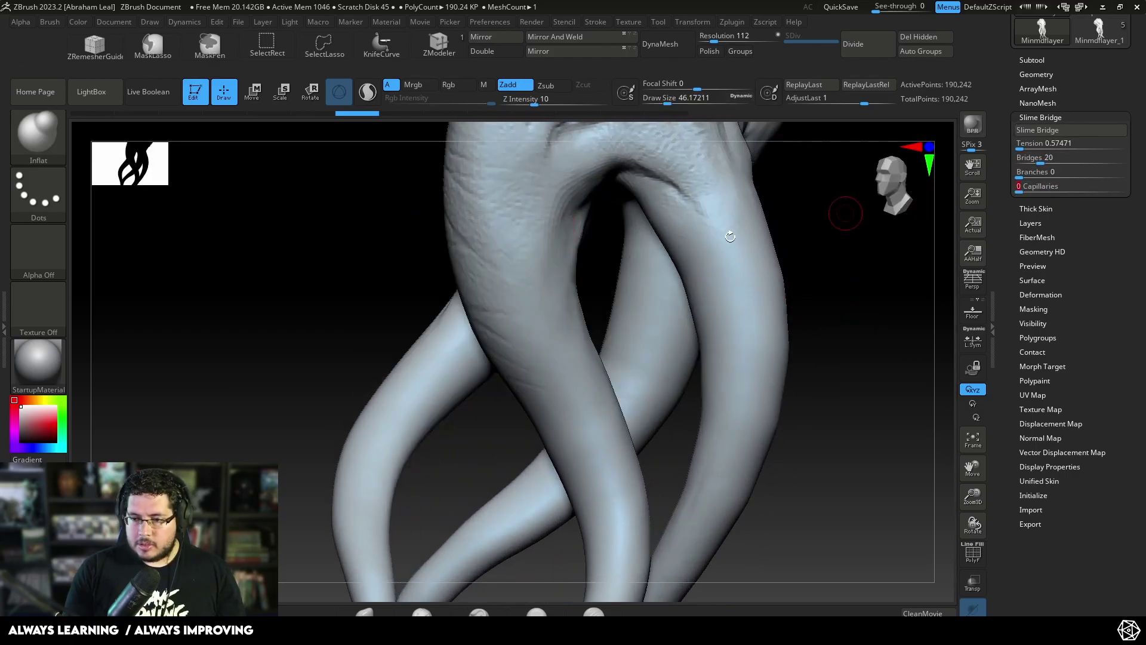
pyautogui.press('ctrl')
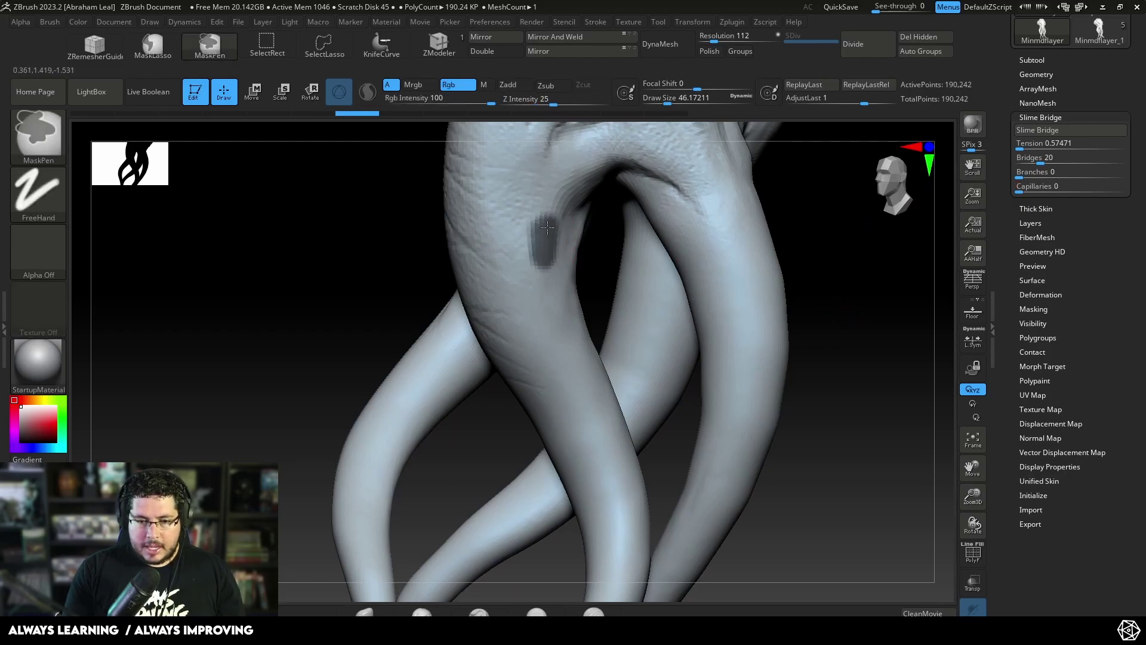
pyautogui.click(1065, 129)
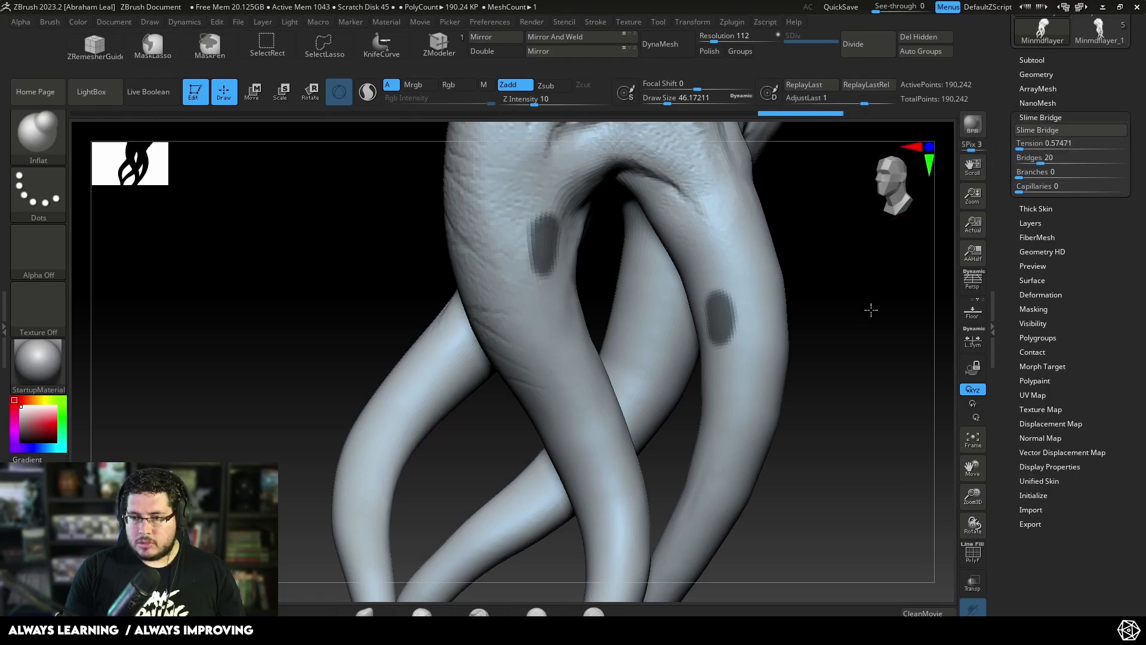
# Try running Slime Bridge from enlarged mask patches on the two neighbouring tentacles, and undo the bridge
pyautogui.keyDown('ctrl'); pyautogui.moveTo(563, 242); pyautogui.dragTo(555, 274); pyautogui.keyUp('ctrl')
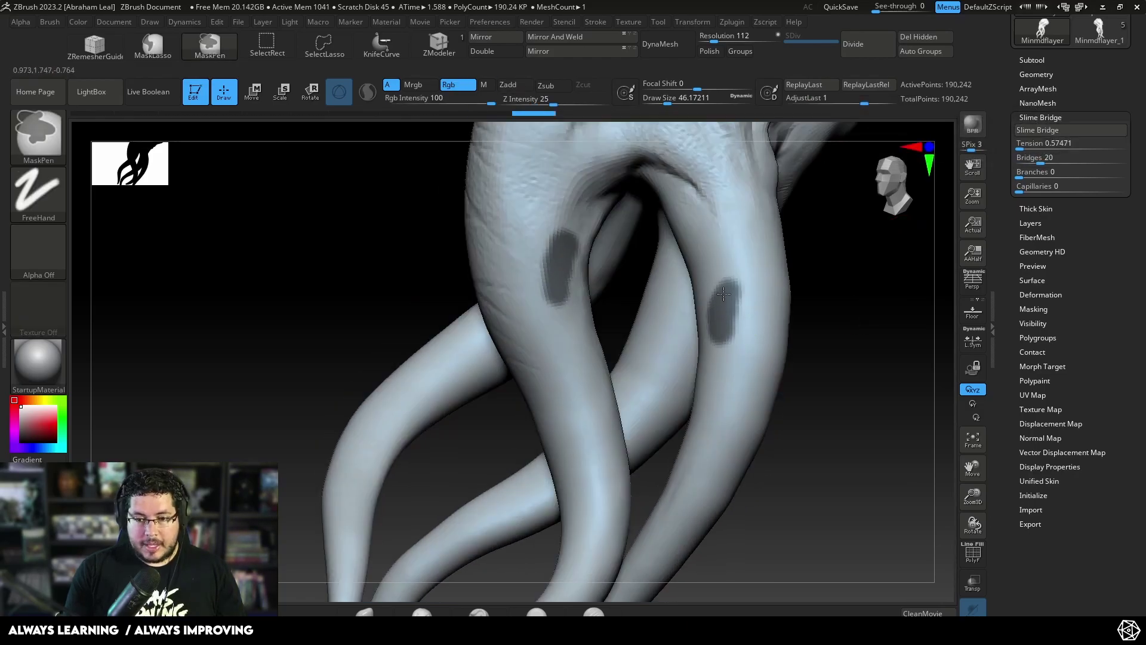
pyautogui.click(1037, 132)
pyautogui.moveTo(870, 314); pyautogui.dragTo(902, 463)
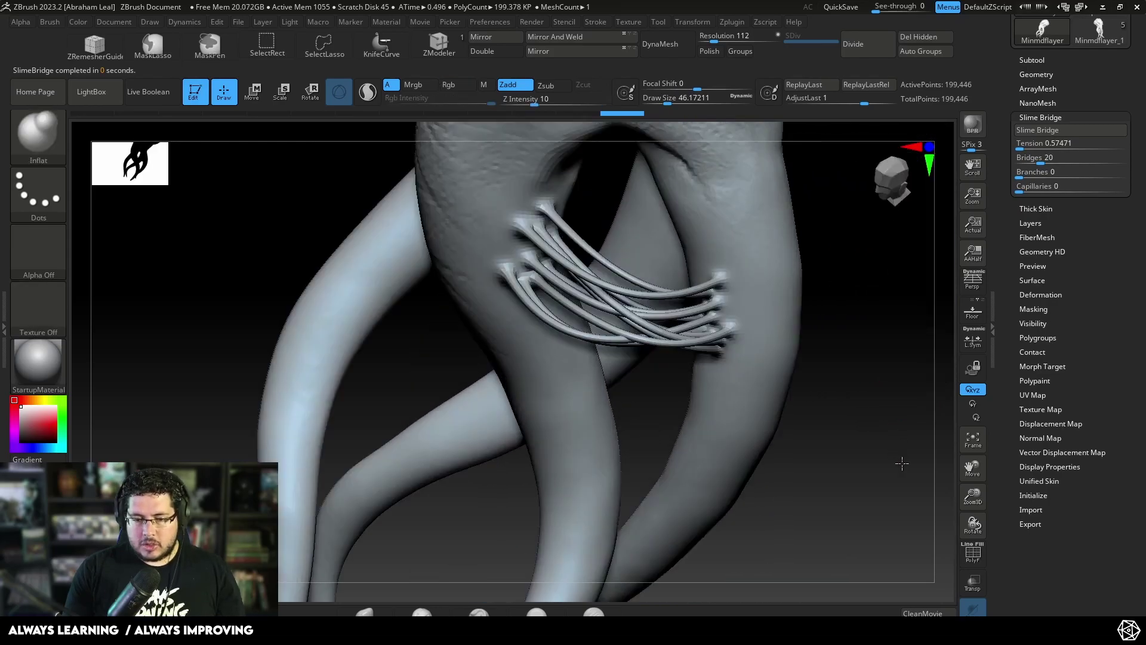
pyautogui.hotkey('ctrl', 'z')
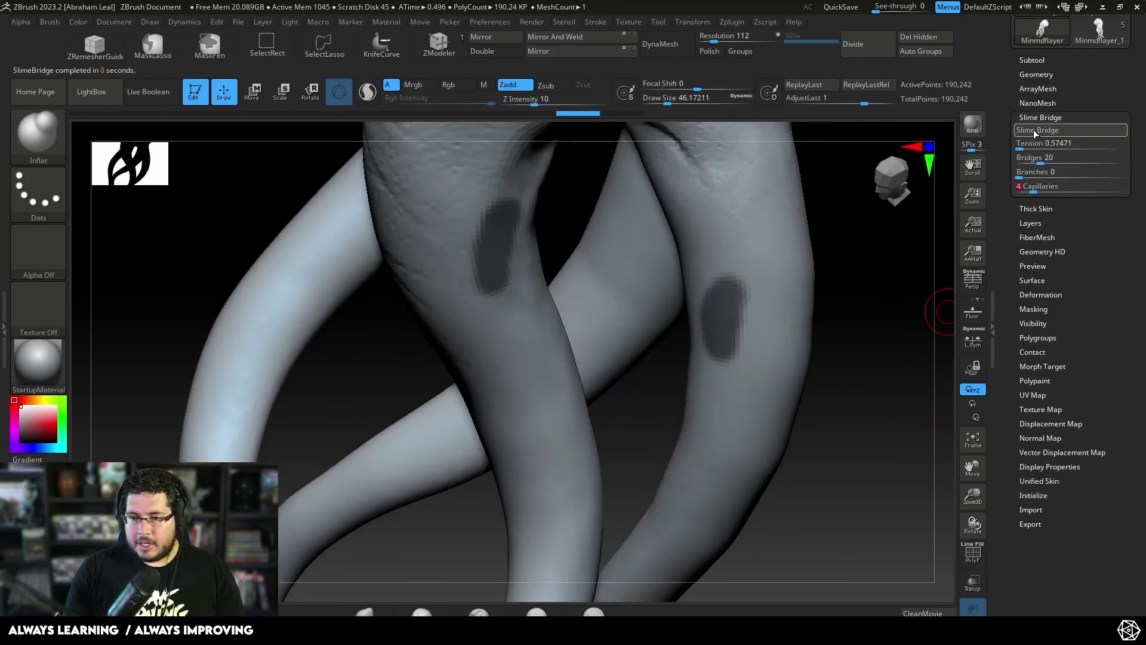
# Generate a Slime Bridge with 4 capillaries between the two tentacles and mask everything except its strands
pyautogui.moveTo(885, 382)
pyautogui.mouseDown()
pyautogui.moveTo(865, 371)
pyautogui.moveTo(577, 424)
pyautogui.moveTo(883, 382)
pyautogui.moveTo(931, 361)
pyautogui.mouseUp()
pyautogui.keyDown('ctrl'); pyautogui.keyDown('shift'); pyautogui.click(656, 276); pyautogui.keyUp('shift'); pyautogui.keyUp('ctrl')
pyautogui.keyDown('ctrl'); pyautogui.keyDown('shift'); pyautogui.click(776, 266); pyautogui.keyUp('shift'); pyautogui.keyUp('ctrl')
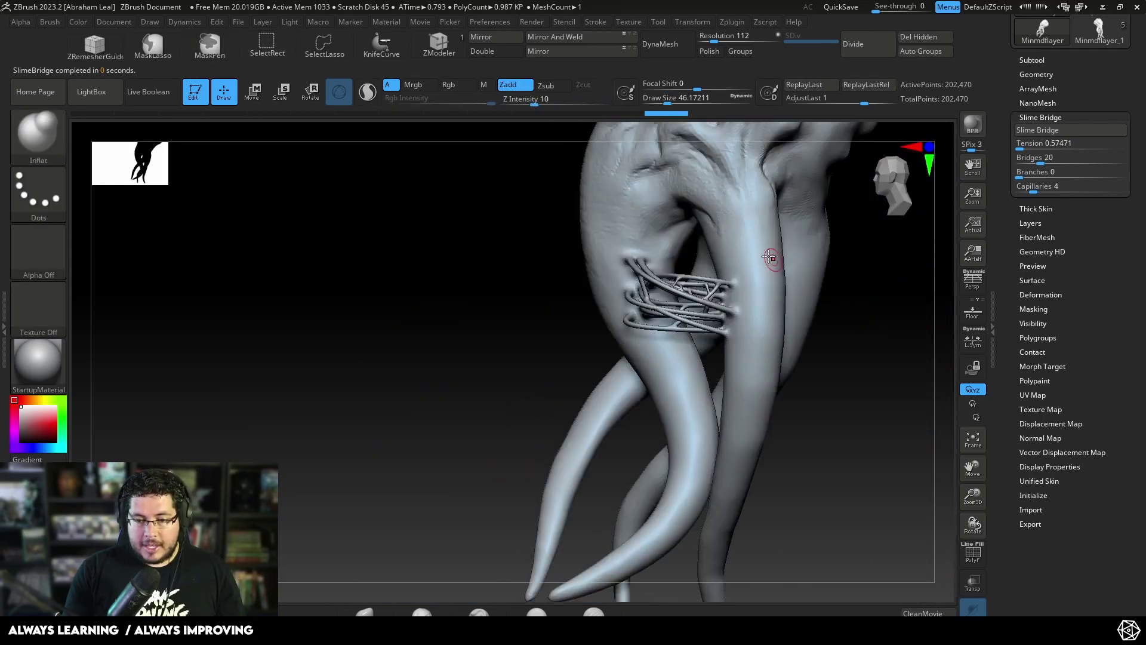
pyautogui.keyDown('ctrl'); pyautogui.keyDown('shift'); pyautogui.click(741, 226); pyautogui.keyUp('shift'); pyautogui.keyUp('ctrl')
pyautogui.moveTo(868, 296); pyautogui.dragTo(434, 307)
pyautogui.keyDown('ctrl'); pyautogui.click(870, 282); pyautogui.keyUp('ctrl')
pyautogui.keyDown('ctrl'); pyautogui.keyDown('shift'); pyautogui.click(869, 285); pyautogui.keyUp('shift'); pyautogui.keyUp('ctrl')
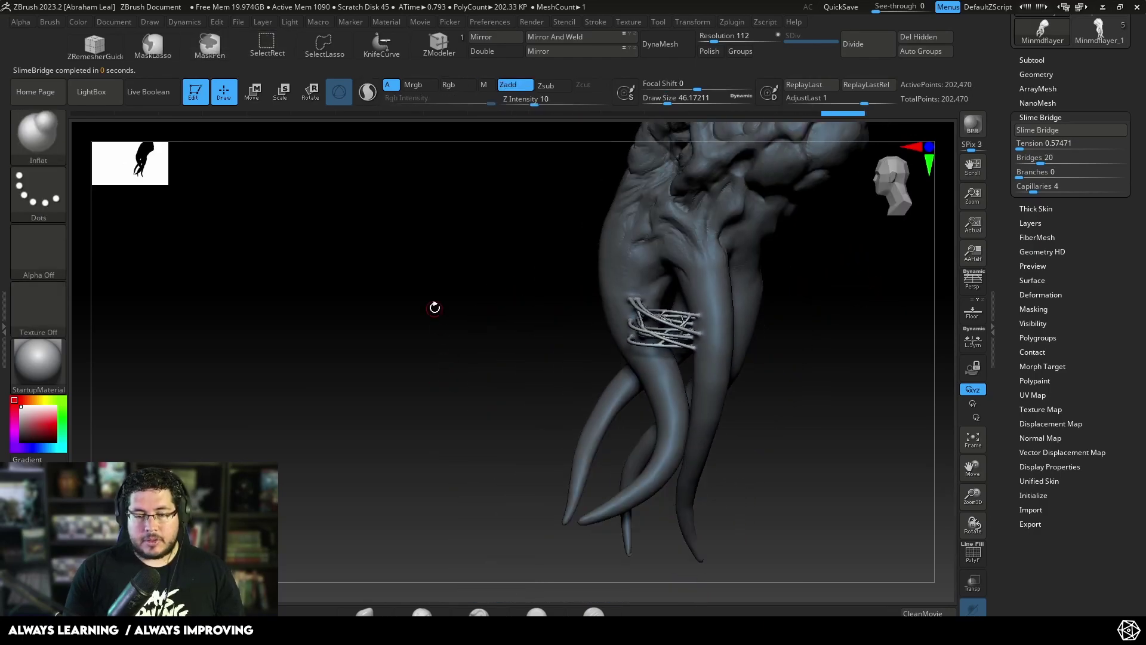
# Try a gravity dynamics simulation on the unmasked slime strands and inspect the drape from the front and below
pyautogui.click(186, 21)
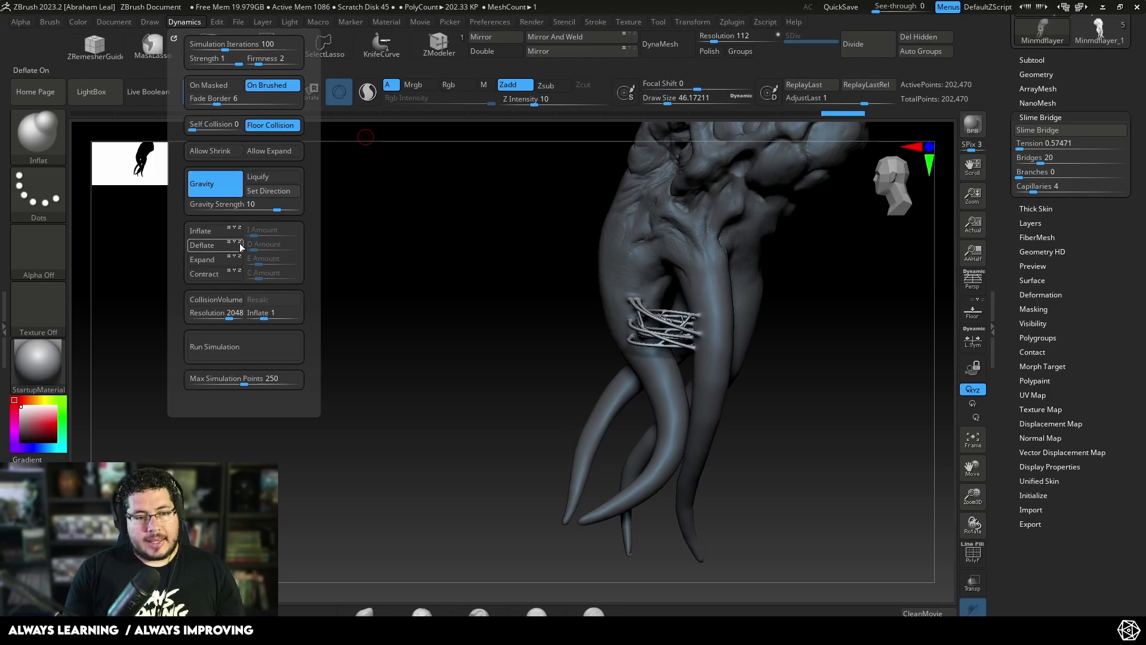
pyautogui.click(237, 349)
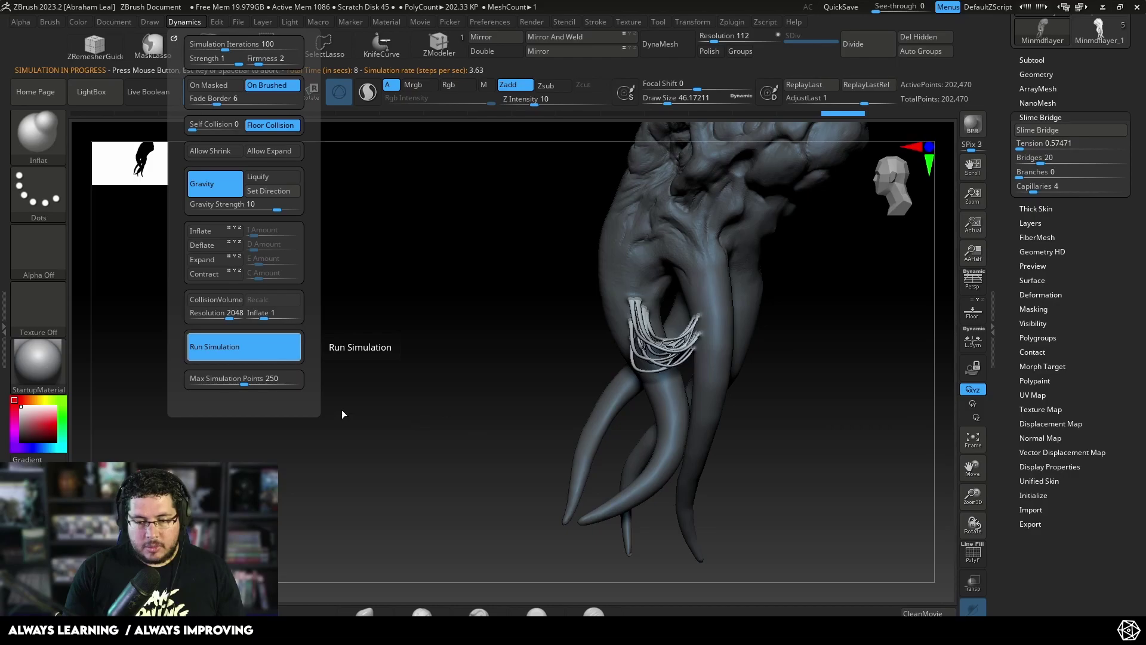
pyautogui.moveTo(472, 394); pyautogui.dragTo(839, 370, button='right')
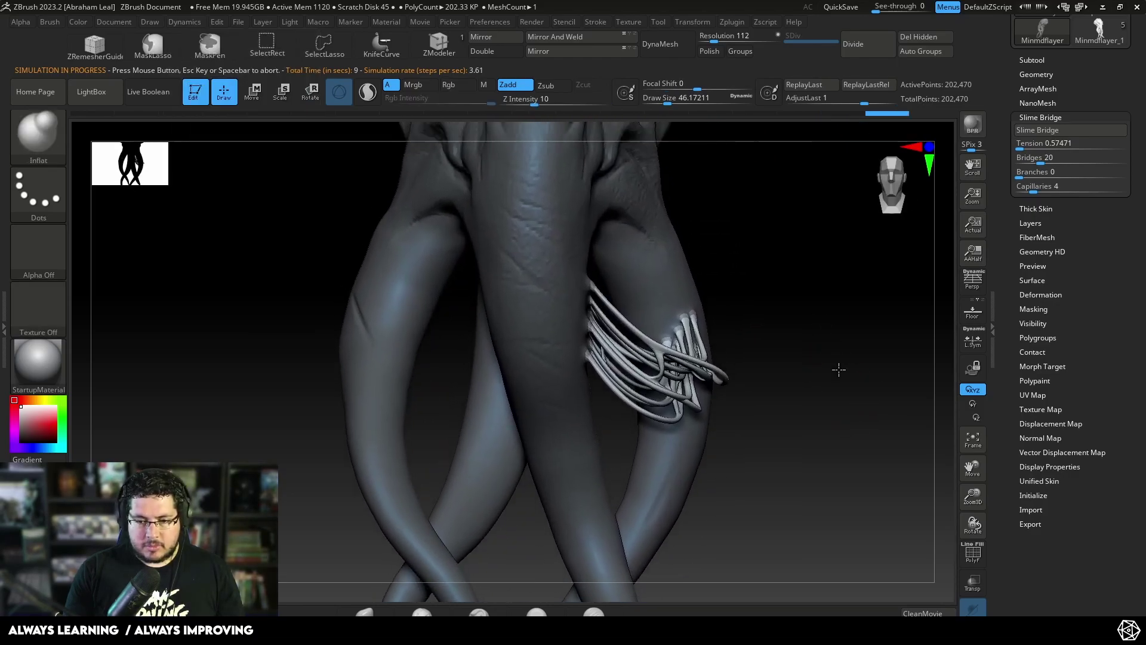
pyautogui.moveTo(839, 370); pyautogui.dragTo(860, 305)
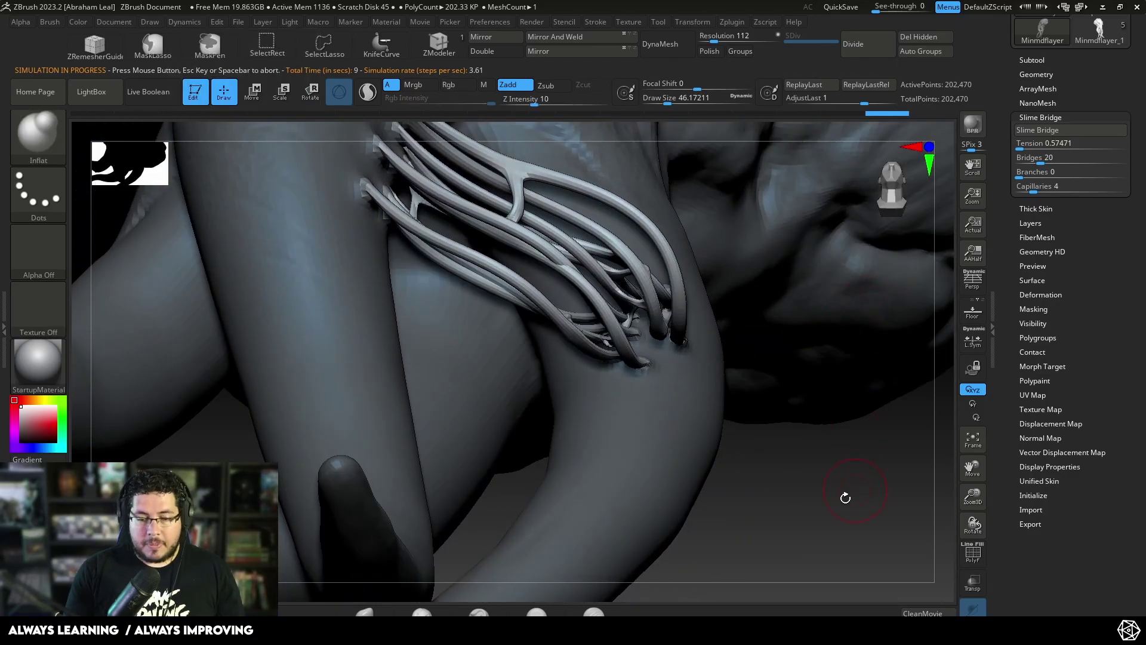
pyautogui.moveTo(846, 497); pyautogui.dragTo(161, 445)
pyautogui.moveTo(922, 405)
pyautogui.mouseDown()
pyautogui.moveTo(832, 409)
pyautogui.moveTo(800, 364)
pyautogui.moveTo(826, 398)
pyautogui.mouseUp()
# Undo the simulation, the body mask and the Slime Bridge to return to the clean tentacles
pyautogui.press('ctrl')
pyautogui.hotkey('ctrl', 'z')
pyautogui.hotkey('ctrl', 'z')
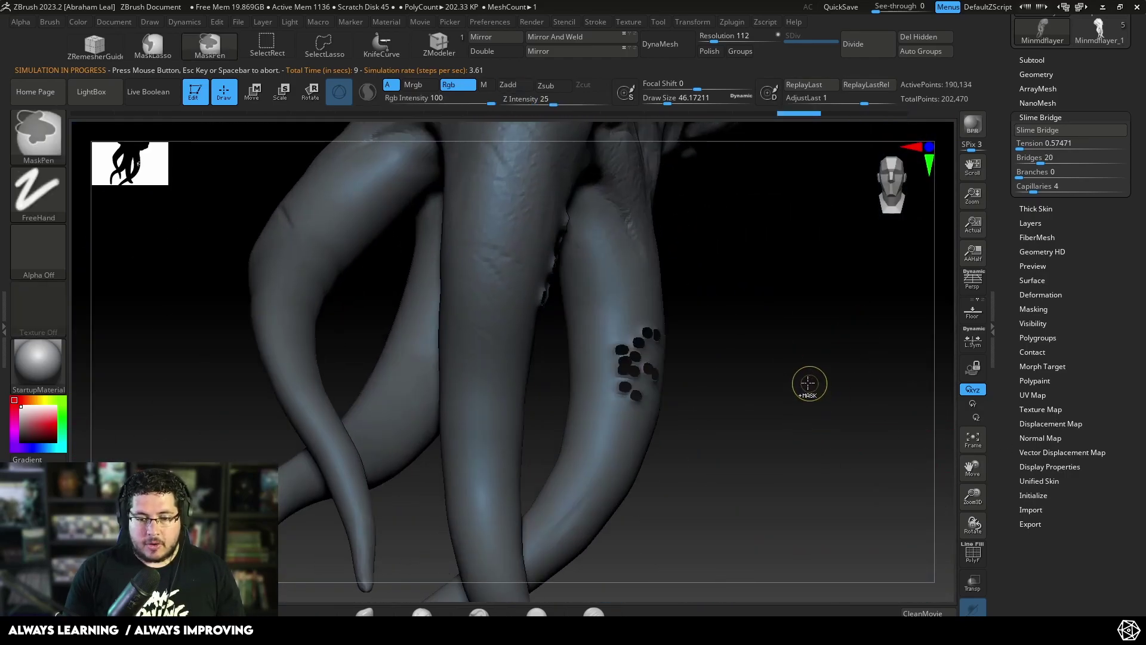
pyautogui.moveTo(785, 335); pyautogui.dragTo(767, 382)
pyautogui.hotkey('ctrl', 'z')
pyautogui.hotkey('ctrl', 'z')
pyautogui.hotkey('ctrl', 'z')
pyautogui.hotkey('ctrl', 'z')
pyautogui.hotkey('ctrl', 'z')
pyautogui.hotkey('ctrl', 'z')
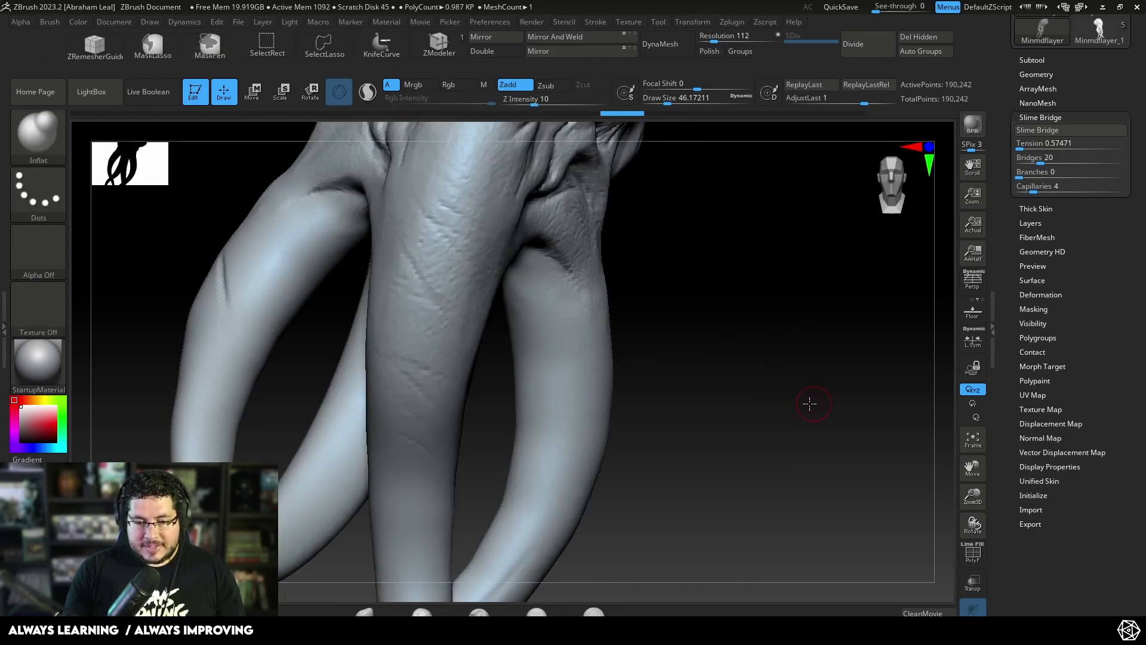
# Mask patches on the same two tentacles, set the tension to 100 and run Slime Bridge
pyautogui.moveTo(808, 402)
pyautogui.mouseDown()
pyautogui.moveTo(570, 424)
pyautogui.moveTo(658, 381)
pyautogui.moveTo(521, 340)
pyautogui.mouseUp()
pyautogui.press('ctrl')
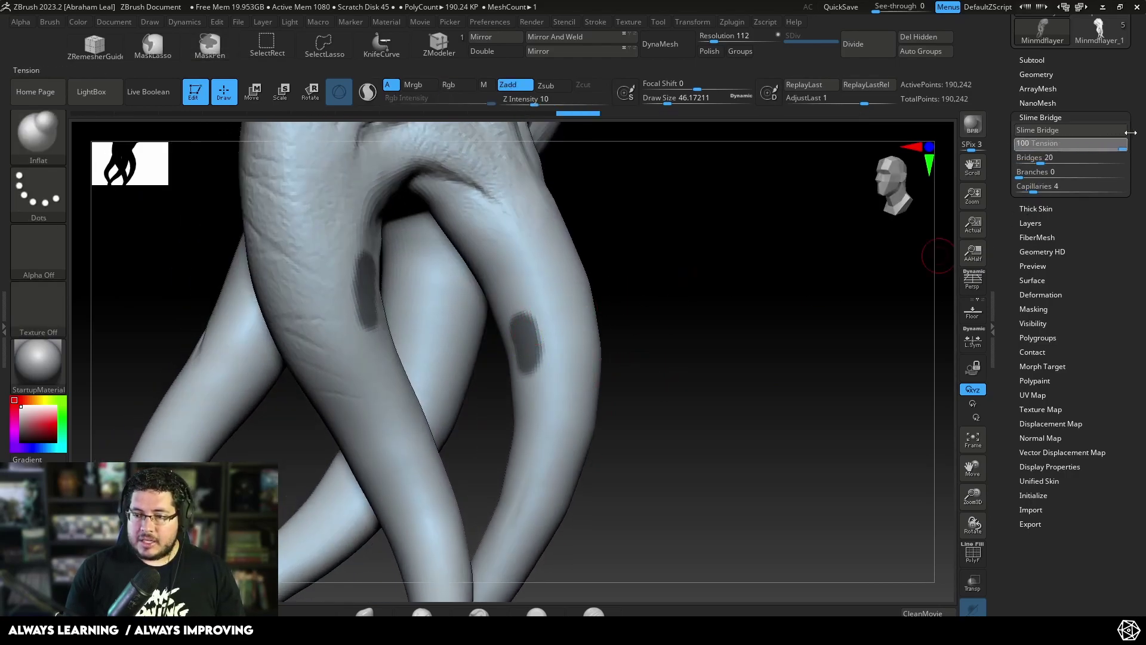
pyautogui.moveTo(689, 348)
pyautogui.mouseDown()
pyautogui.moveTo(721, 349)
pyautogui.moveTo(672, 352)
pyautogui.mouseUp()
# Isolate and mask the body, and show everything again with only the straight bridge strands unmasked
pyautogui.press('ctrl')
pyautogui.hotkey('ctrl', 'z')
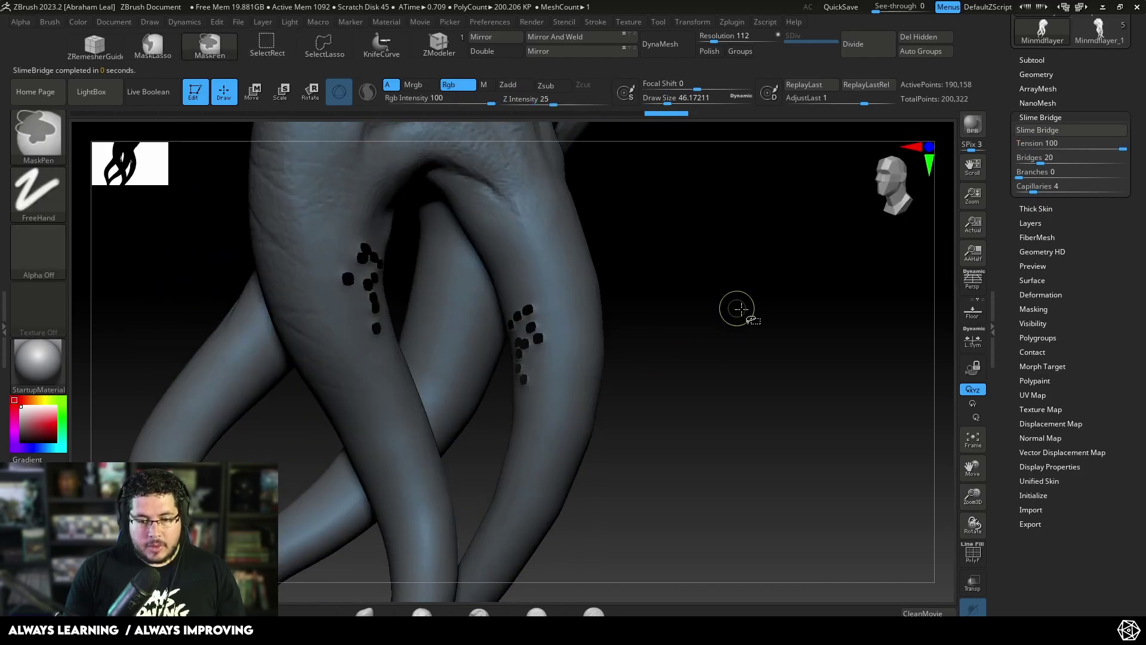
pyautogui.hotkey('ctrl', 'shift', 'z')
pyautogui.keyDown('ctrl'); pyautogui.click(760, 279); pyautogui.keyUp('ctrl')
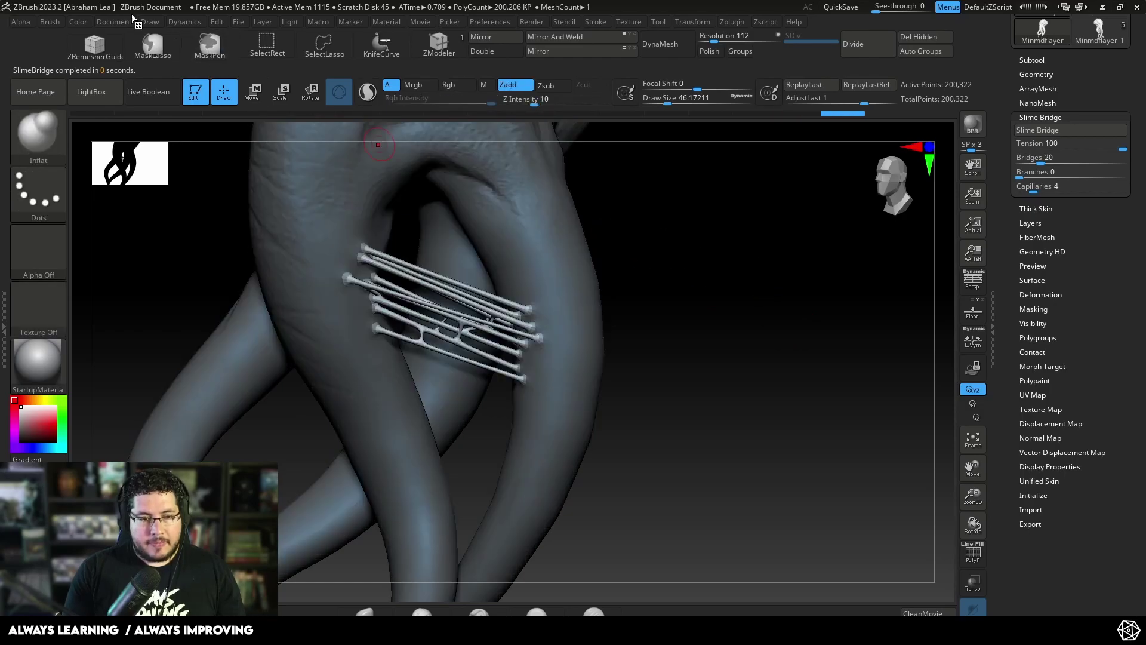
# Run the gravity simulation on the straight strands until they sag between the tentacles, then stop it and clear the mask
pyautogui.click(187, 22)
pyautogui.click(252, 346)
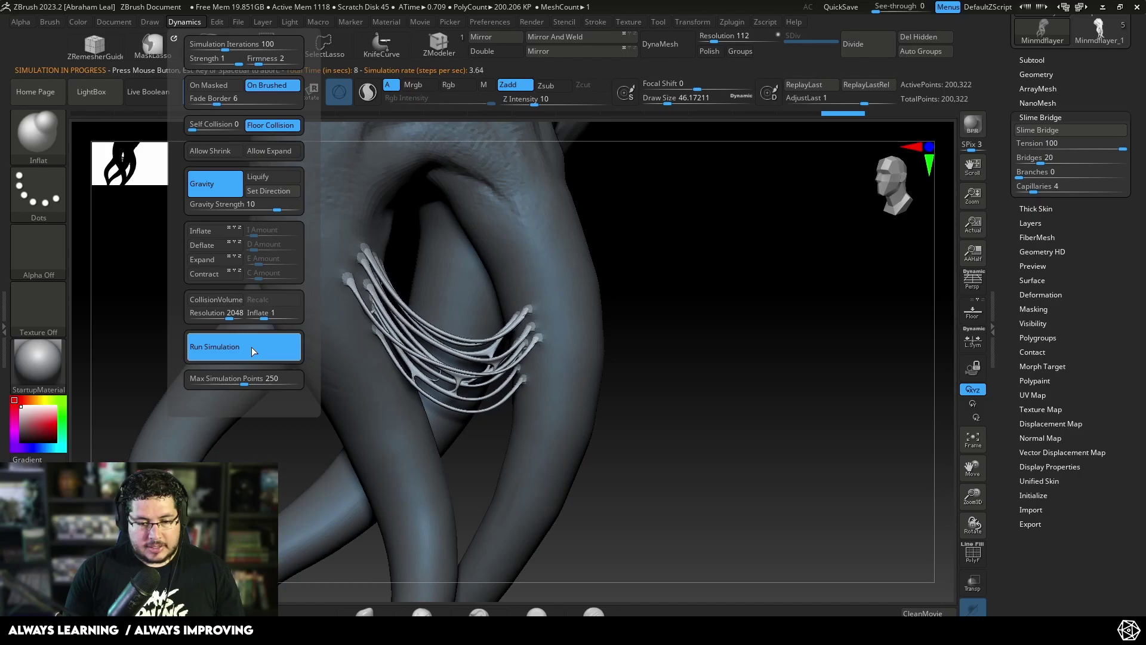
pyautogui.press('space')
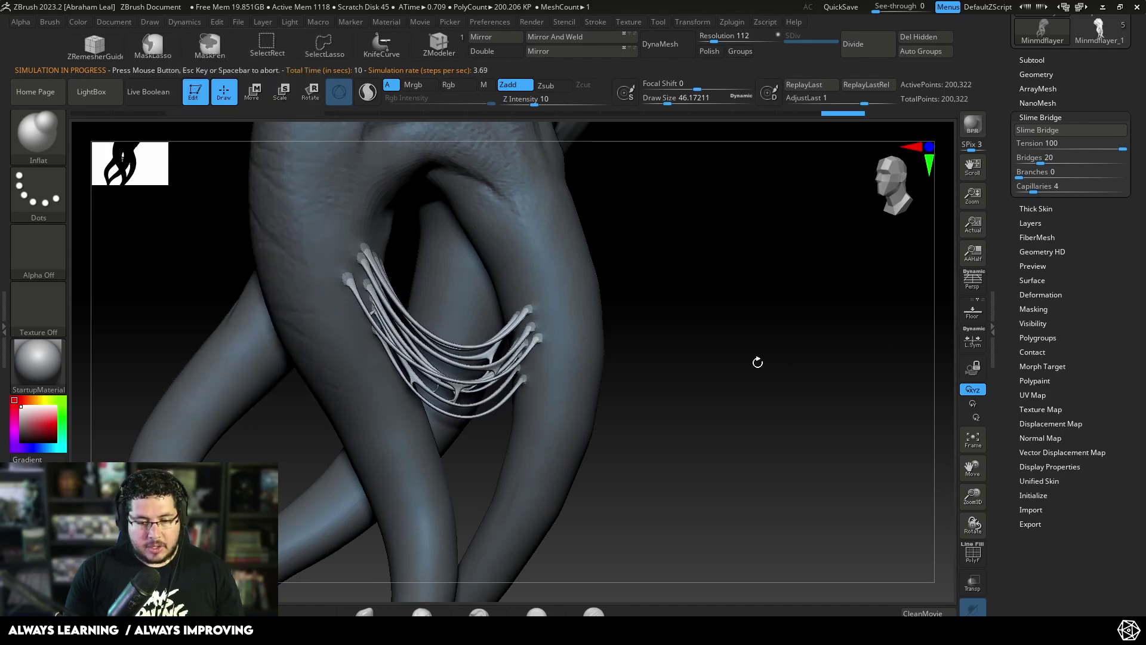
pyautogui.moveTo(729, 348); pyautogui.dragTo(758, 388)
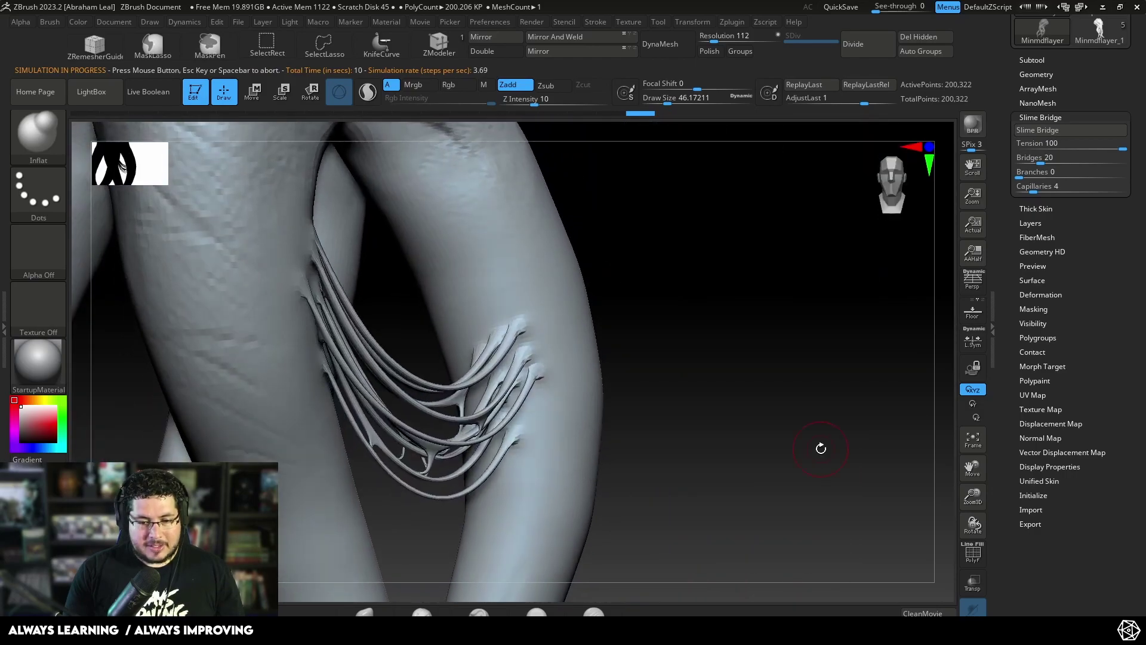
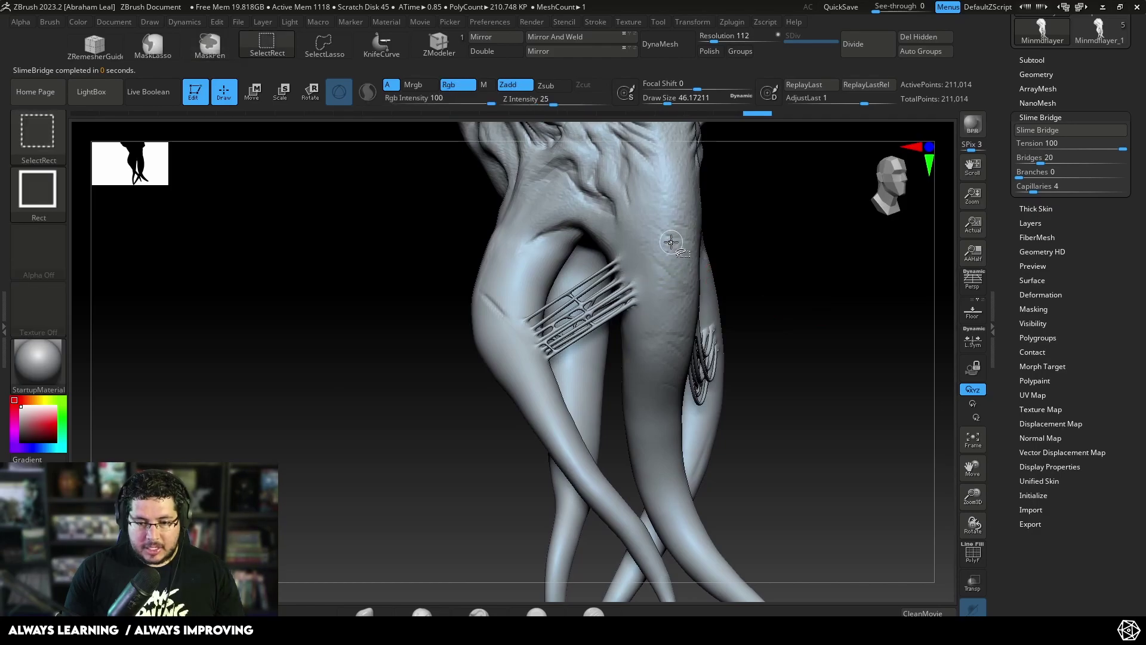
# Mask the body and the already draped strands, leaving only the new bridge on the opposite side of the front tentacle free
pyautogui.hotkey('ctrl', 'shift', 'z')
pyautogui.hotkey('ctrl', 'shift', 'z')
pyautogui.keyDown('ctrl'); pyautogui.click(819, 253); pyautogui.keyUp('ctrl')
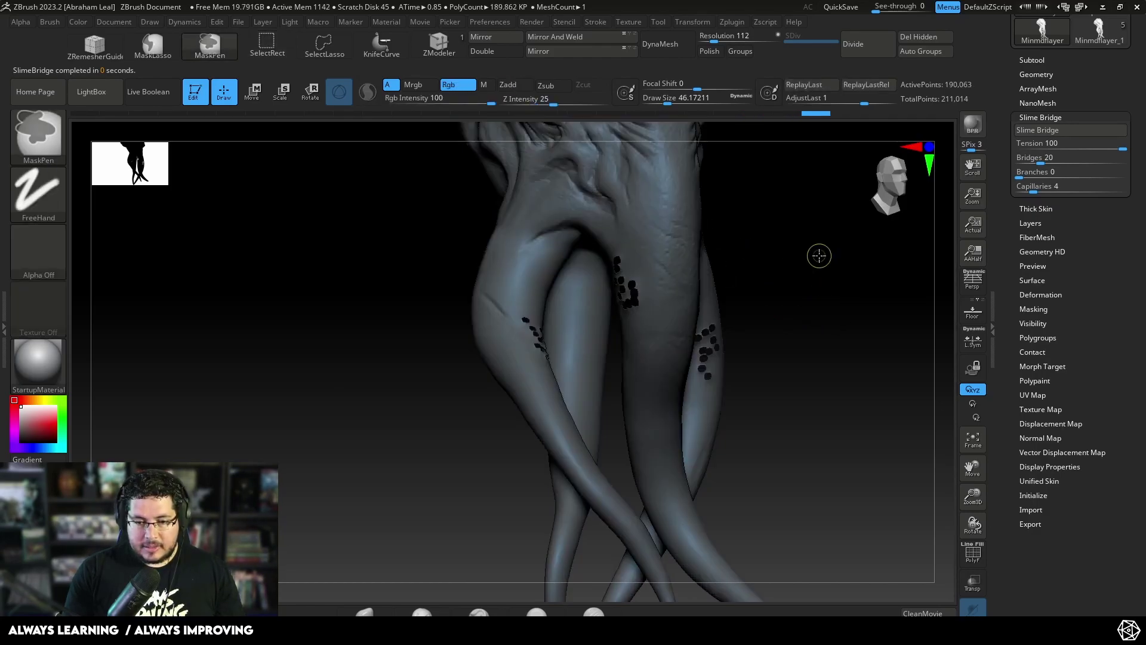
pyautogui.keyDown('shift'); pyautogui.moveTo(792, 264); pyautogui.dragTo(840, 278); pyautogui.keyUp('shift')
pyautogui.keyDown('ctrl'); pyautogui.moveTo(886, 231); pyautogui.dragTo(693, 505); pyautogui.keyUp('ctrl')
pyautogui.moveTo(863, 419); pyautogui.dragTo(460, 169)
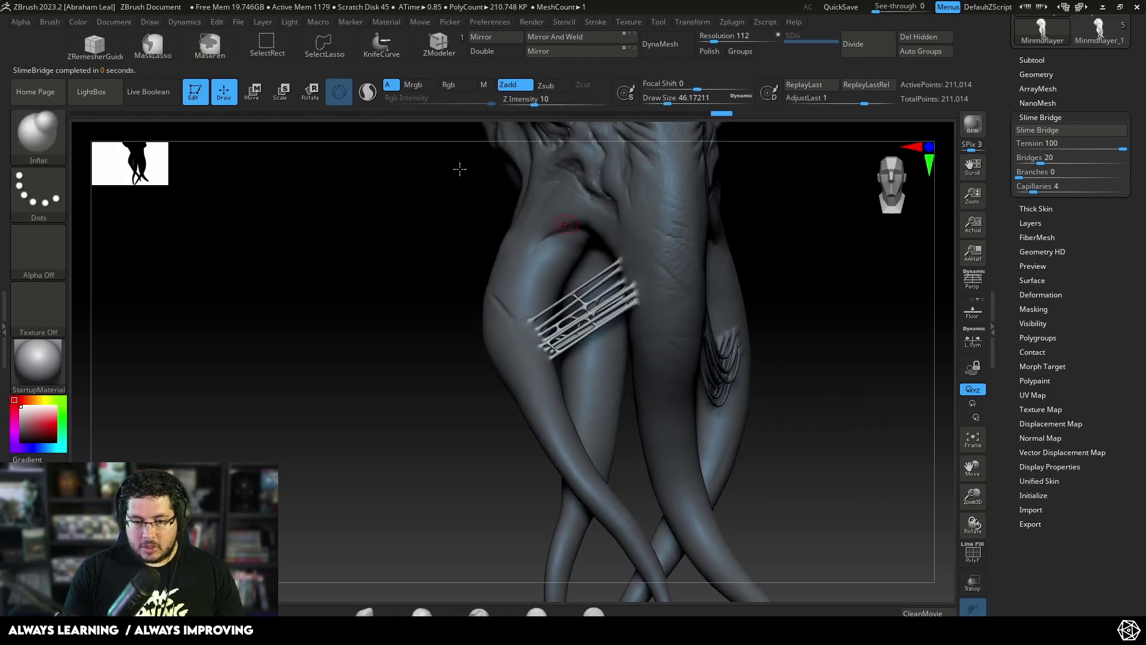
# Drape the opposite side's bridge with the gravity simulation, stop it and clear the mask
pyautogui.click(192, 23)
pyautogui.click(228, 351)
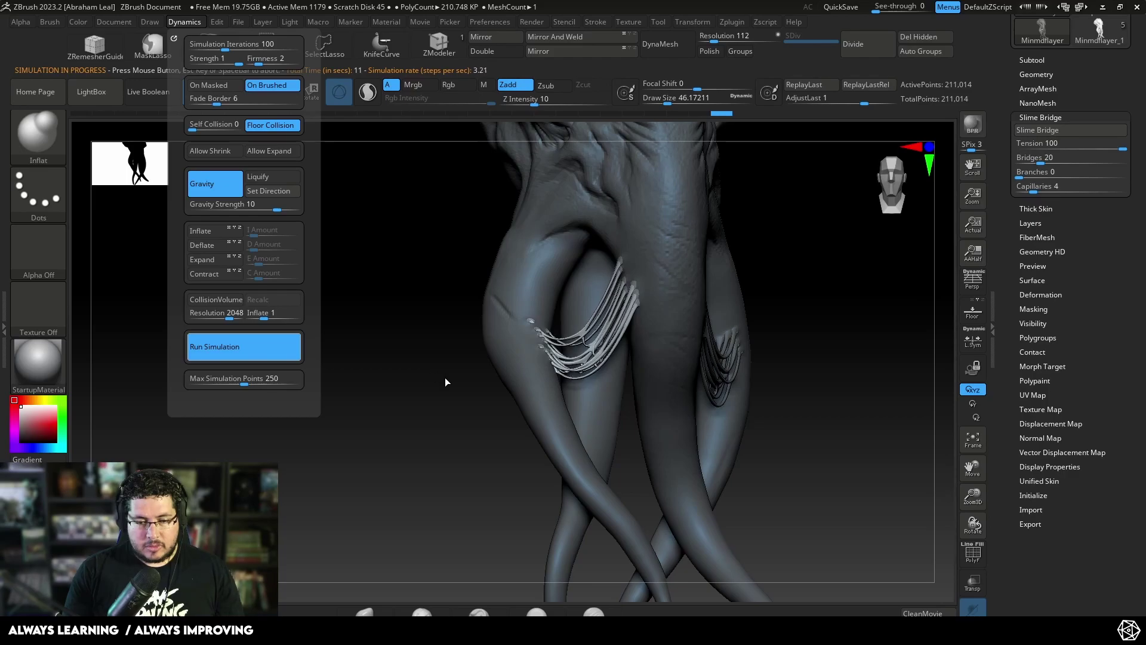
pyautogui.moveTo(456, 393); pyautogui.dragTo(372, 410)
pyautogui.scroll(6, 372, 409)
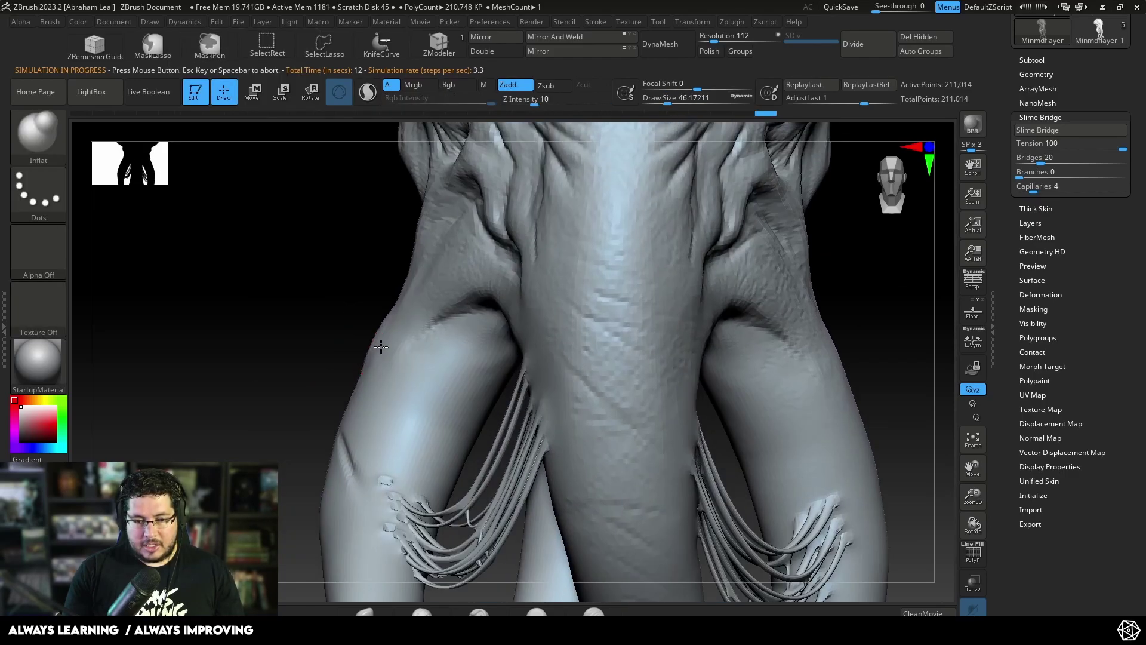
# Mask patches above the gap at the tentacle roots, using a draw size of about 33, and run Slime Bridge
pyautogui.moveTo(440, 263)
pyautogui.keyDown('ctrl'); pyautogui.mouseDown()
pyautogui.moveTo(435, 302)
pyautogui.moveTo(443, 292)
pyautogui.mouseUp(); pyautogui.keyUp('ctrl')
pyautogui.moveTo(374, 299); pyautogui.dragTo(446, 376)
pyautogui.press('space')
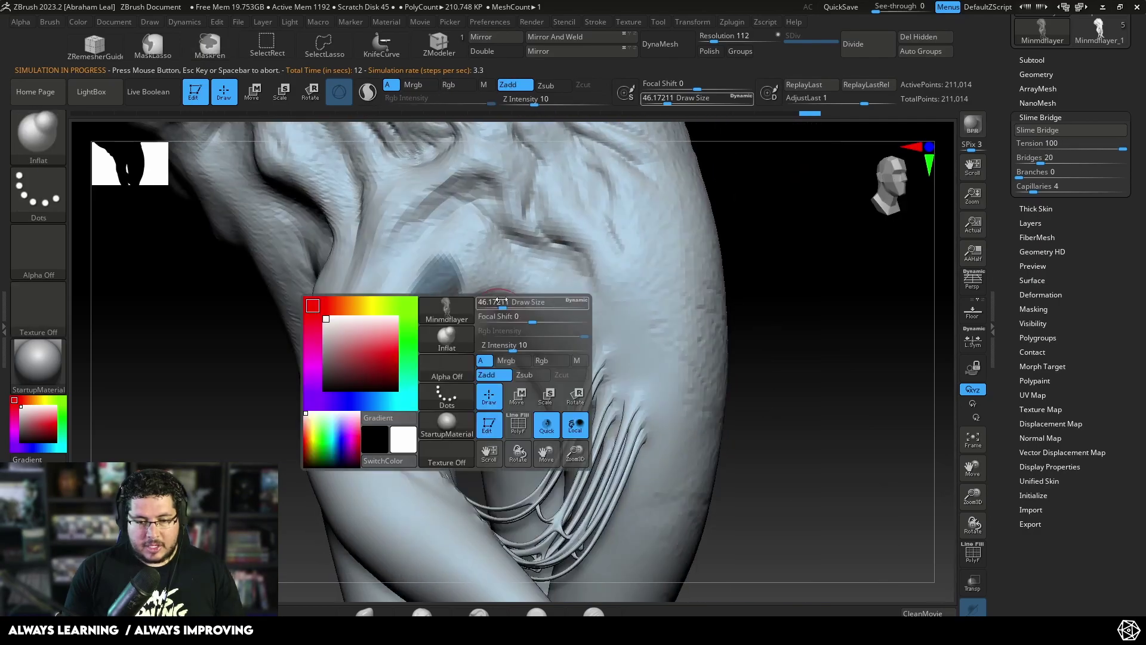
pyautogui.moveTo(511, 307); pyautogui.dragTo(502, 307)
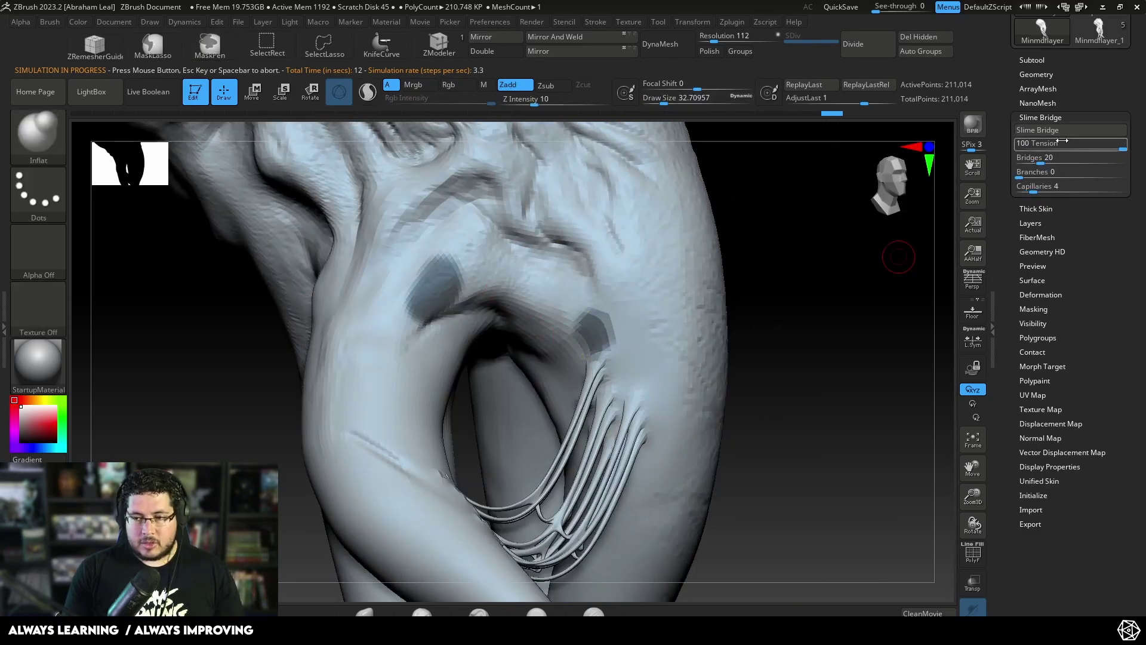
pyautogui.moveTo(913, 340); pyautogui.dragTo(776, 357)
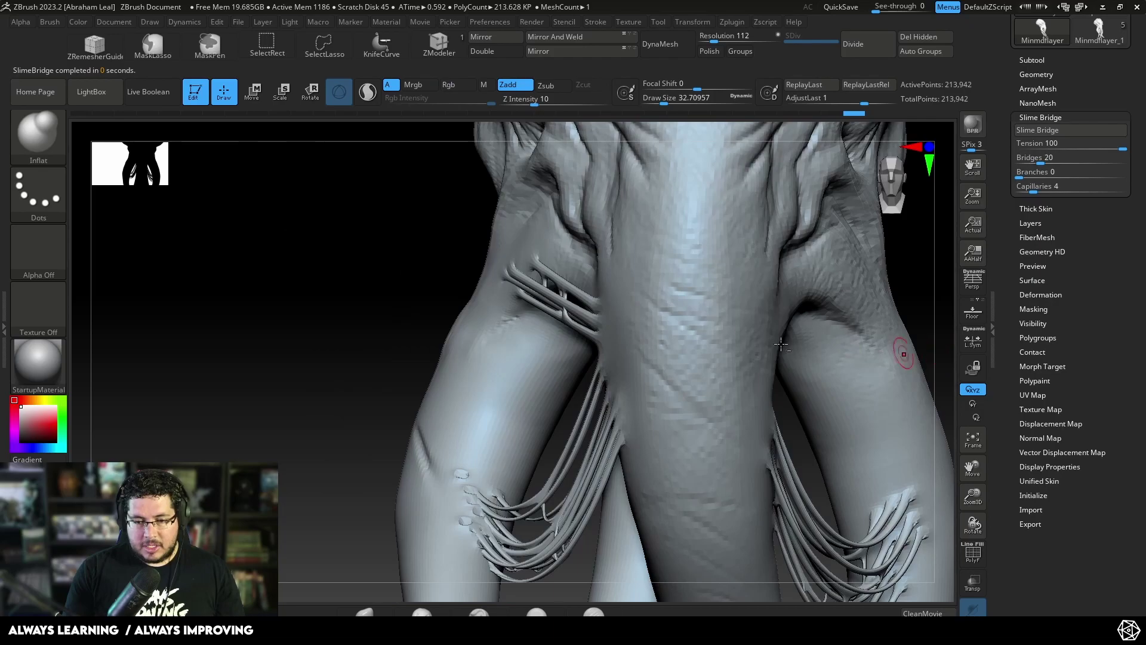
pyautogui.keyDown('shift'); pyautogui.moveTo(276, 331); pyautogui.dragTo(430, 298); pyautogui.keyUp('shift')
# Hide the body so that only the slime strands stay visible and unmasked
pyautogui.keyDown('ctrl'); pyautogui.keyDown('shift'); pyautogui.click(686, 242); pyautogui.keyUp('shift'); pyautogui.keyUp('ctrl')
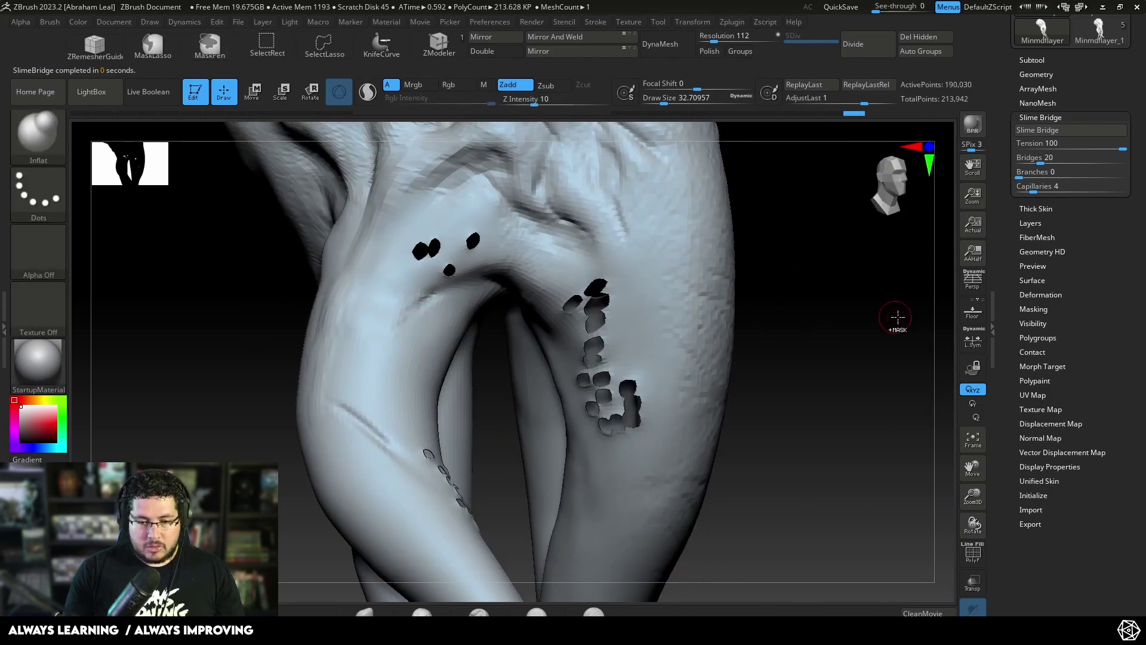
pyautogui.keyDown('ctrl'); pyautogui.click(884, 318); pyautogui.keyUp('ctrl')
pyautogui.keyDown('ctrl'); pyautogui.keyDown('shift'); pyautogui.click(864, 292); pyautogui.keyUp('shift'); pyautogui.keyUp('ctrl')
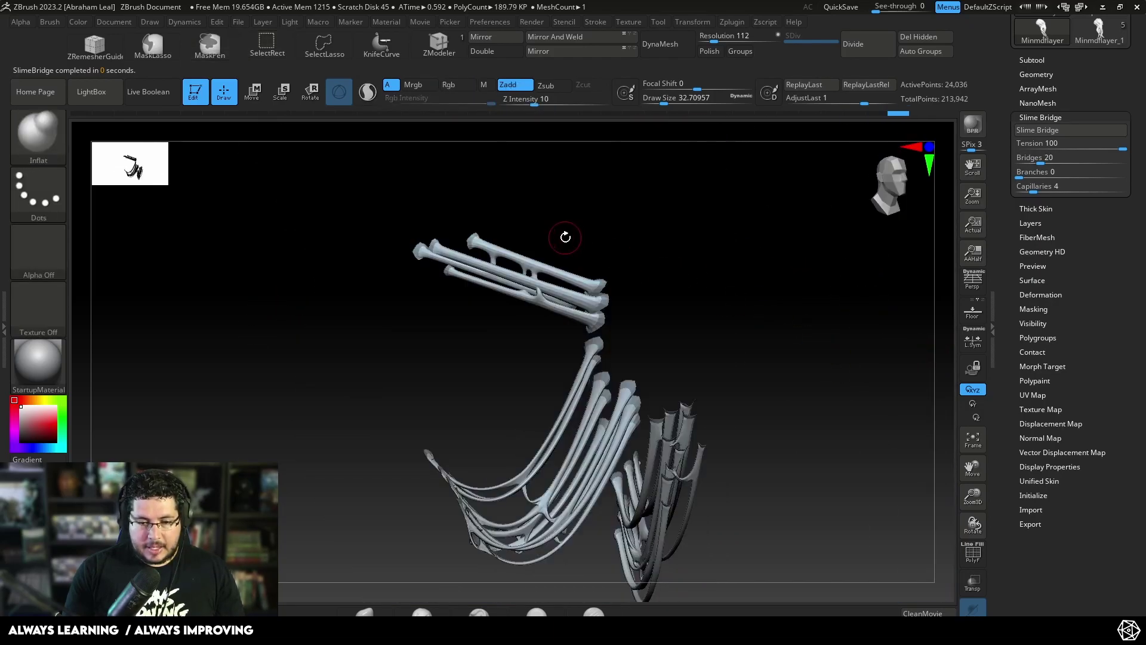
# Pull the upper straight strands into a sag with the Move brush at draw size about 128, then show the whole mesh
pyautogui.press('b')
pyautogui.press('m')
pyautogui.press('v')
pyautogui.press('space')
pyautogui.moveTo(548, 237); pyautogui.dragTo(575, 237)
pyautogui.press('space')
pyautogui.moveTo(527, 271); pyautogui.dragTo(493, 283)
pyautogui.press('space')
pyautogui.press('space')
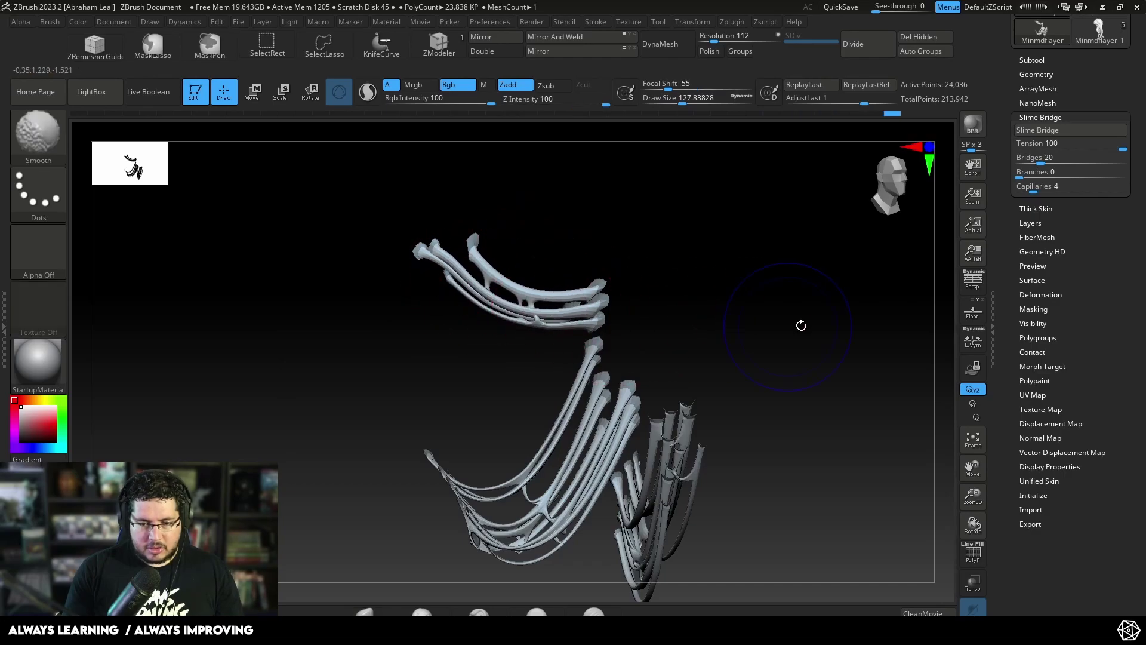
pyautogui.keyDown('ctrl'); pyautogui.keyDown('shift'); pyautogui.click(830, 332); pyautogui.keyUp('shift'); pyautogui.keyUp('ctrl')
# Reduce the draw size to about 31, mask patches lower on the side and front tentacles, and run Slime Bridge
pyautogui.moveTo(826, 327)
pyautogui.keyDown('shift'); pyautogui.mouseDown()
pyautogui.moveTo(849, 268)
pyautogui.moveTo(812, 327)
pyautogui.moveTo(831, 353)
pyautogui.mouseUp(); pyautogui.keyUp('shift')
pyautogui.press('space')
pyautogui.moveTo(834, 353)
pyautogui.keyDown('alt'); pyautogui.mouseDown()
pyautogui.moveTo(838, 274)
pyautogui.moveTo(825, 250)
pyautogui.mouseUp(); pyautogui.keyUp('alt')
pyautogui.press('space')
pyautogui.moveTo(501, 303)
pyautogui.mouseDown()
pyautogui.moveTo(464, 278)
pyautogui.moveTo(463, 251)
pyautogui.moveTo(464, 260)
pyautogui.mouseUp()
pyautogui.hotkey('ctrl', 'shift', 'a')
pyautogui.press('space')
pyautogui.press('space')
pyautogui.moveTo(422, 315); pyautogui.dragTo(456, 317)
pyautogui.moveTo(567, 323); pyautogui.dragTo(668, 331)
pyautogui.keyDown('ctrl'); pyautogui.moveTo(580, 346); pyautogui.dragTo(583, 351); pyautogui.keyUp('ctrl')
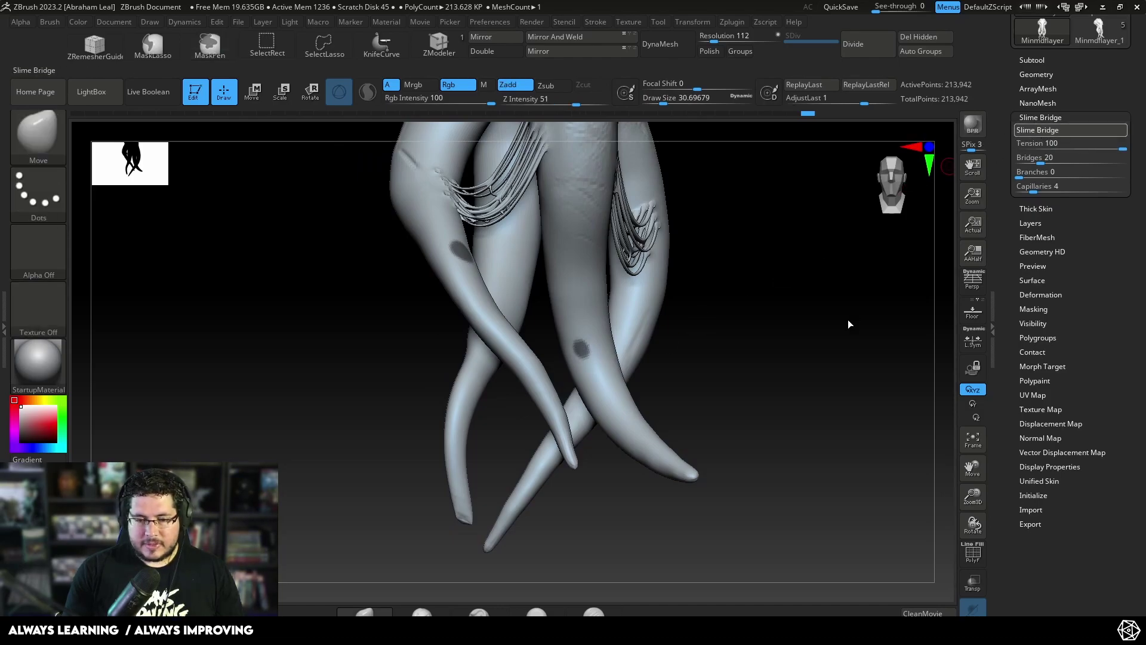
# Mask patches on two tentacles below the first draped bridge, set the tension to about 66.67 and run Slime Bridge
pyautogui.moveTo(782, 396)
pyautogui.keyDown('shift'); pyautogui.mouseDown()
pyautogui.moveTo(783, 415)
pyautogui.moveTo(725, 417)
pyautogui.moveTo(570, 344)
pyautogui.mouseUp(); pyautogui.keyUp('shift')
pyautogui.press('ctrl')
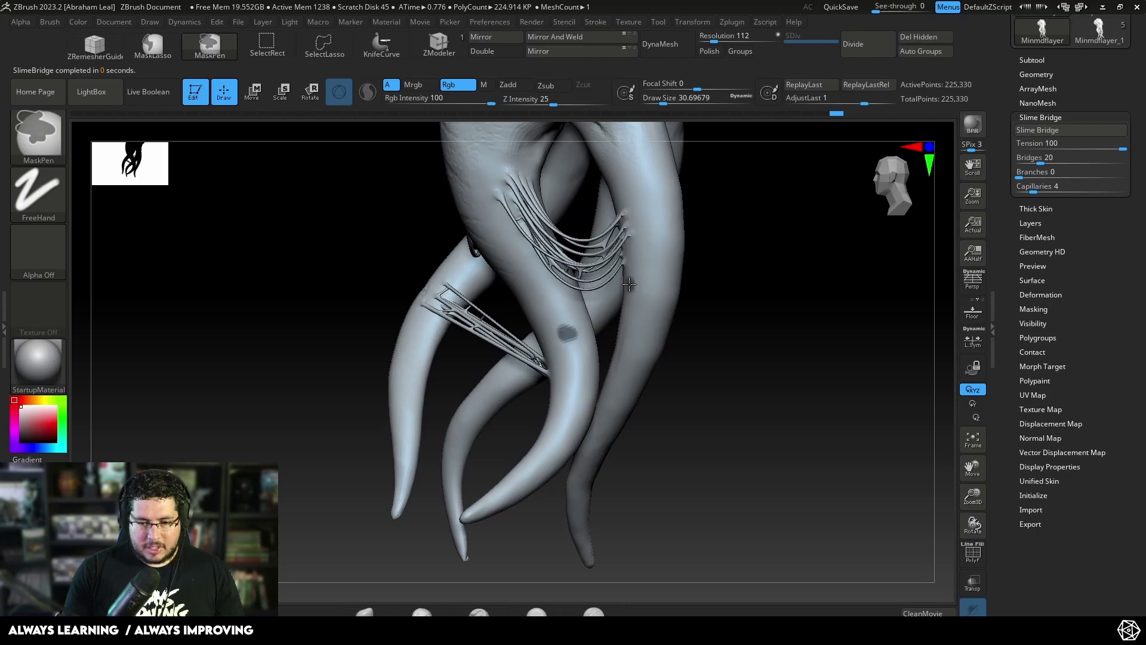
pyautogui.click(1089, 145)
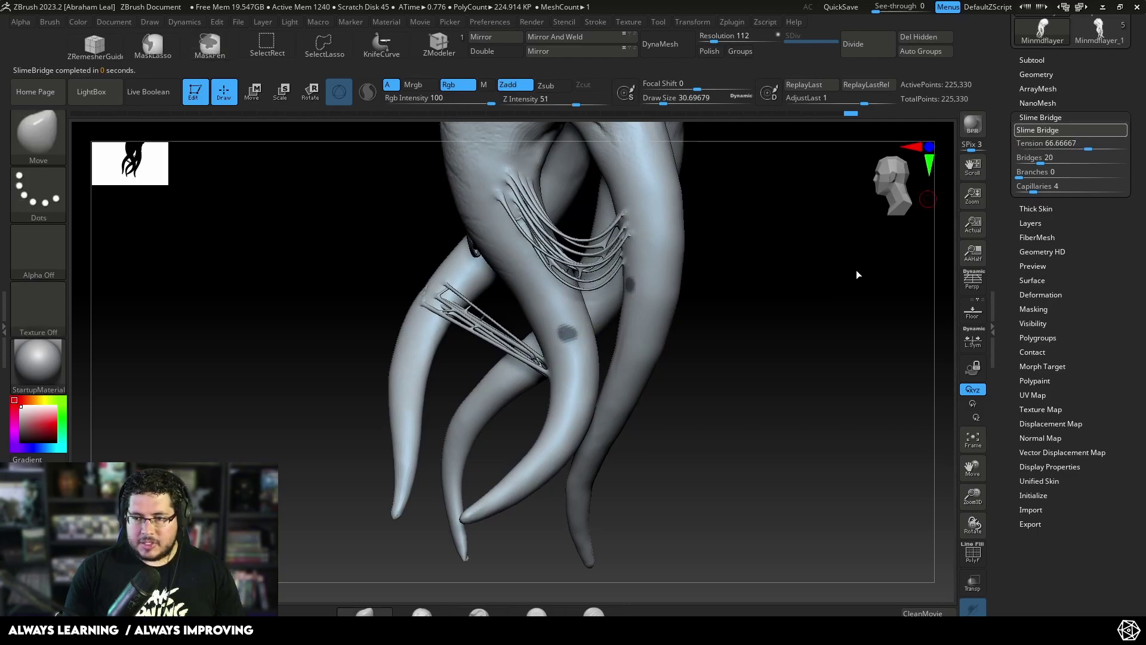
pyautogui.moveTo(799, 302); pyautogui.dragTo(663, 275)
pyautogui.keyDown('alt'); pyautogui.moveTo(753, 360); pyautogui.dragTo(774, 266); pyautogui.keyUp('alt')
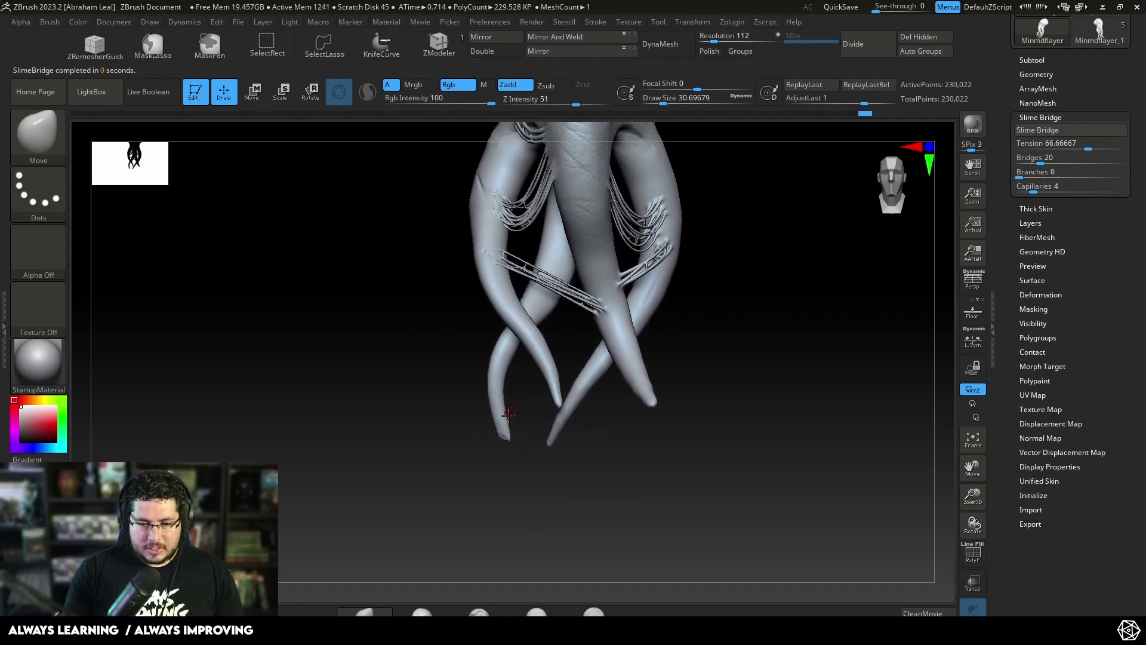
# Mask patches near the tentacle tips, run Slime Bridge between them and review the strands on the head
pyautogui.moveTo(534, 460); pyautogui.dragTo(511, 420)
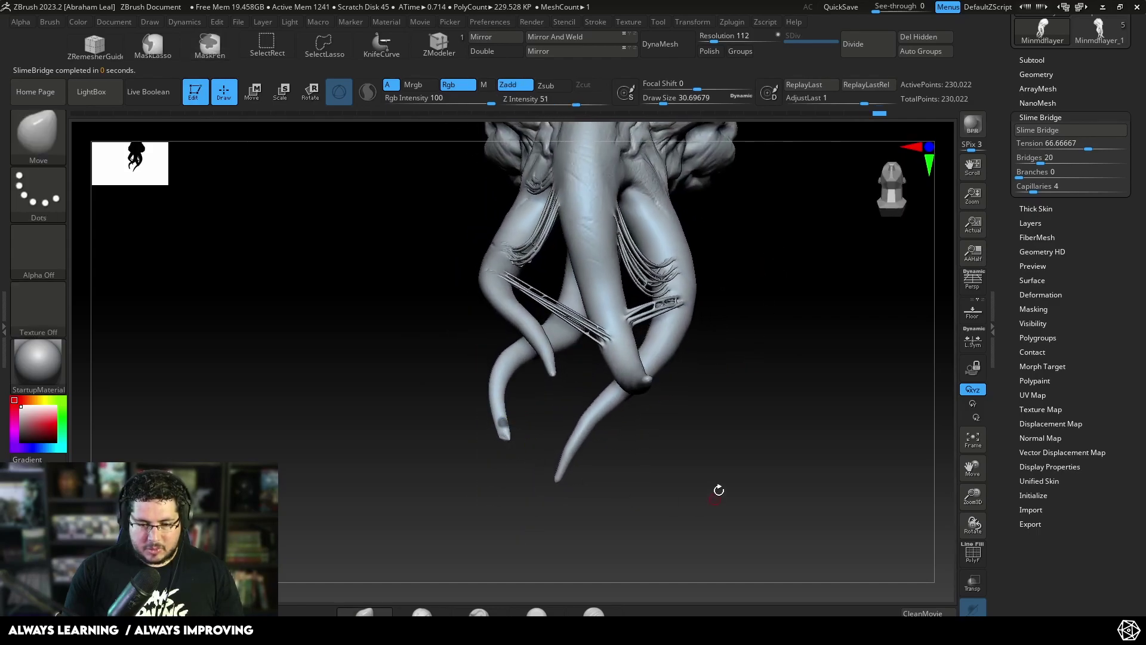
pyautogui.moveTo(718, 491); pyautogui.dragTo(593, 409)
pyautogui.keyDown('ctrl'); pyautogui.click(576, 399); pyautogui.keyUp('ctrl')
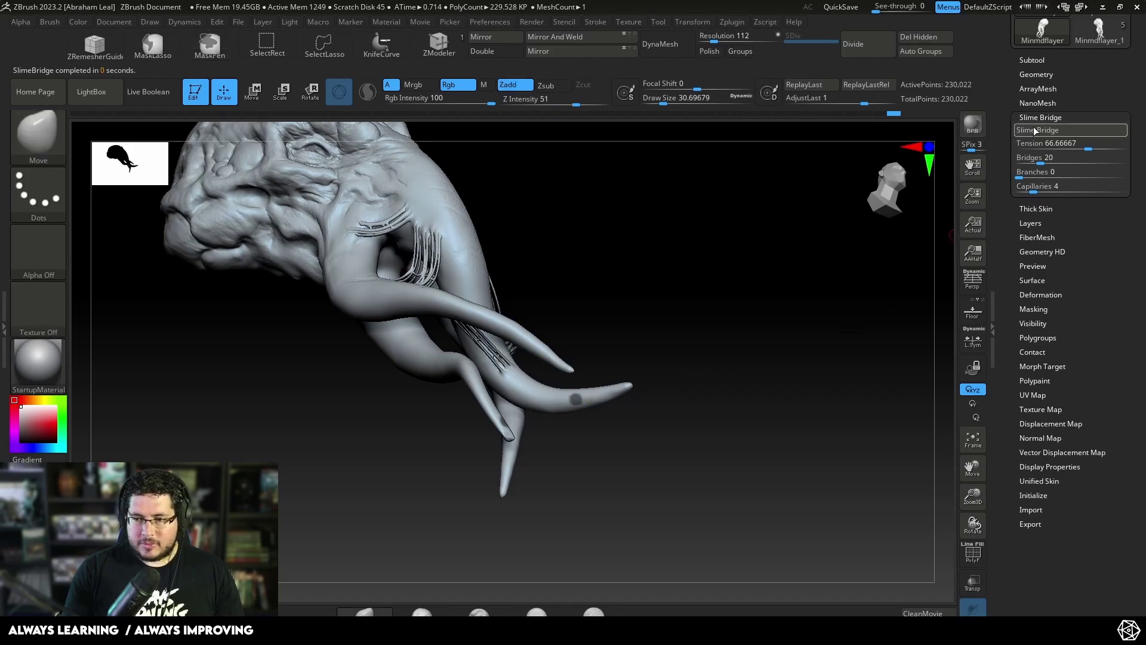
pyautogui.moveTo(774, 384); pyautogui.dragTo(836, 540)
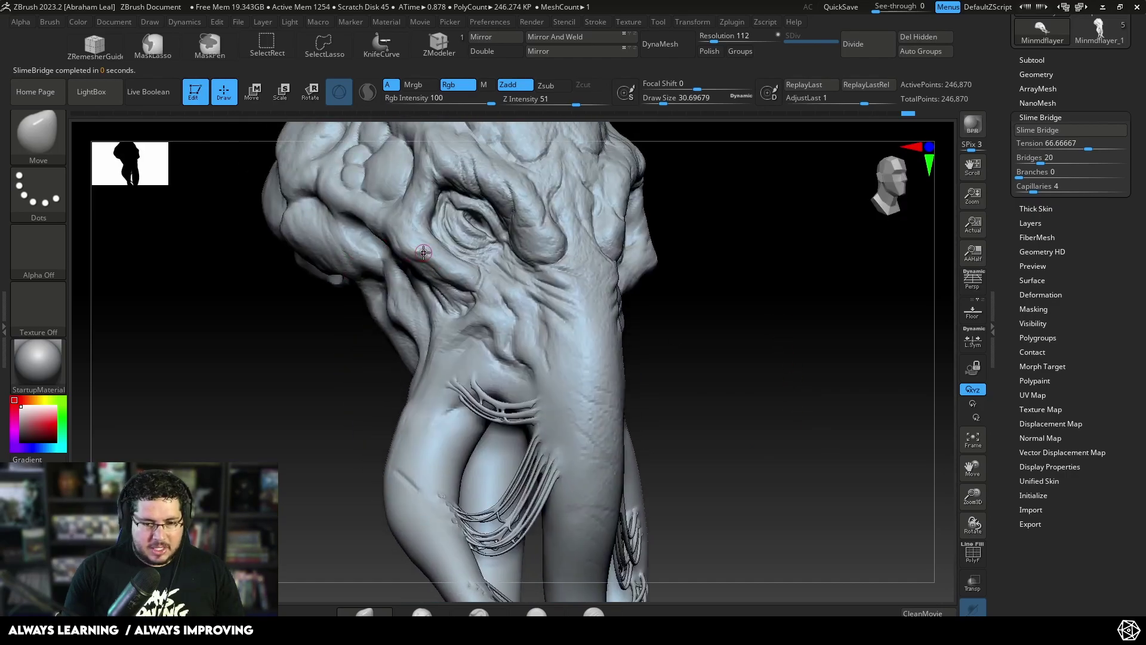
# Mask patches beside the eye and on the outer tentacle below, and bridge them with Slime Bridge at tension 100
pyautogui.press('ctrl')
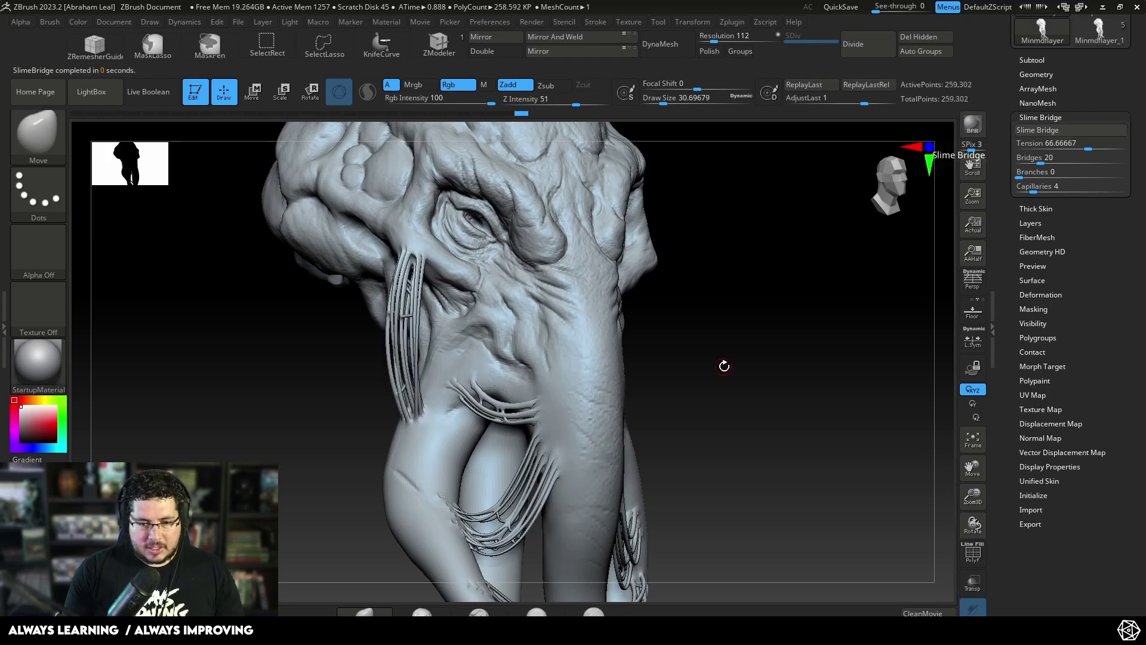
pyautogui.moveTo(724, 366); pyautogui.dragTo(758, 364)
pyautogui.hotkey('ctrl', 'z')
pyautogui.moveTo(1079, 147); pyautogui.dragTo(1131, 145)
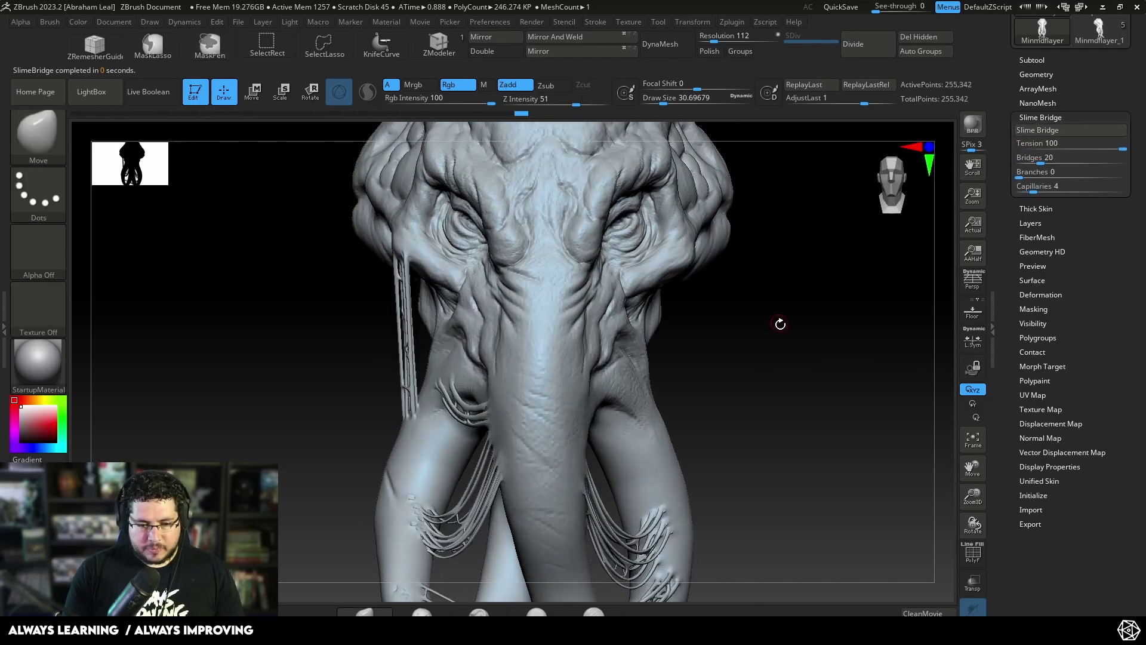
# Mask patches on the opposite side of the head and its tentacle, set the tension to about 90.23 and run Slime Bridge
pyautogui.moveTo(780, 322); pyautogui.dragTo(592, 367)
pyautogui.press('ctrl')
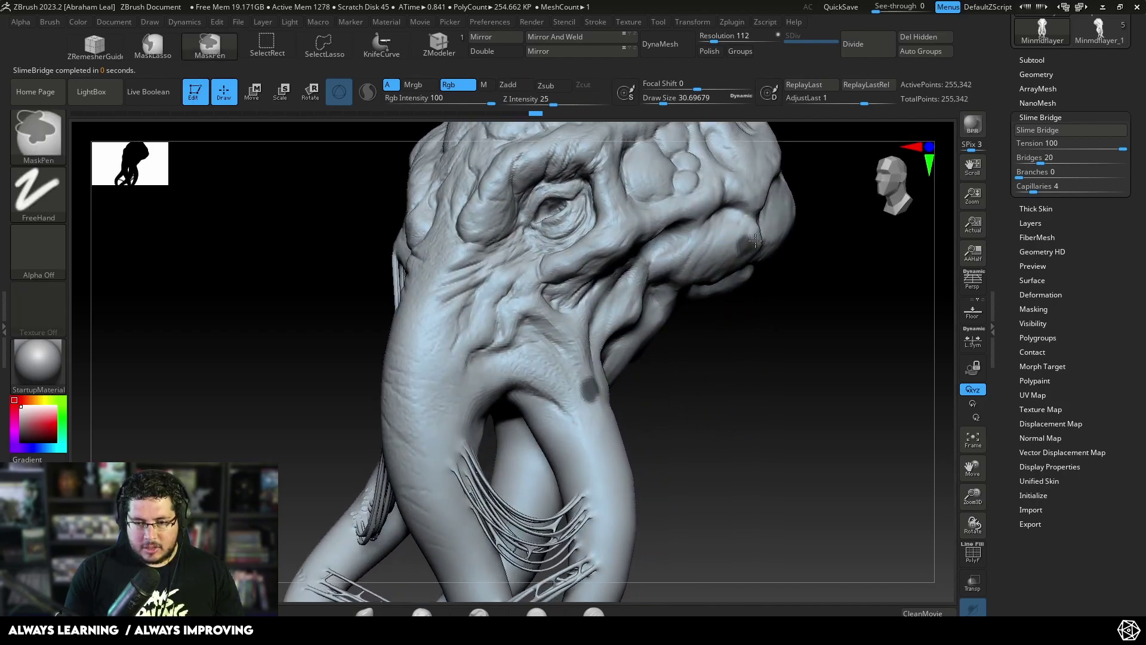
pyautogui.moveTo(1121, 143); pyautogui.dragTo(1107, 138)
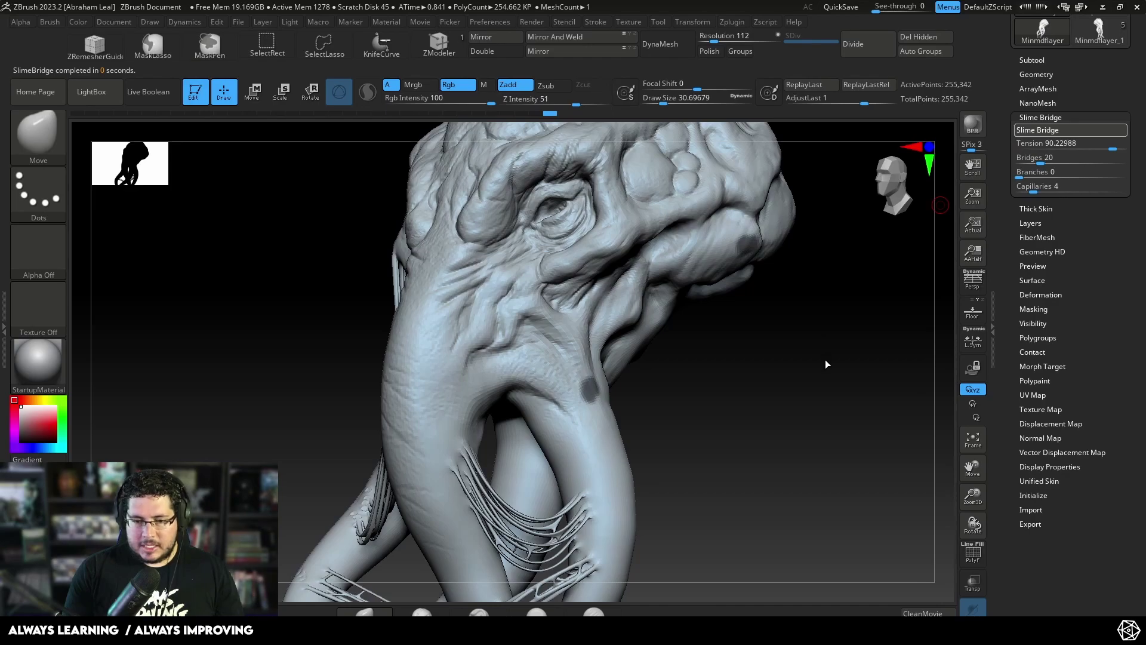
pyautogui.moveTo(788, 376); pyautogui.dragTo(821, 376)
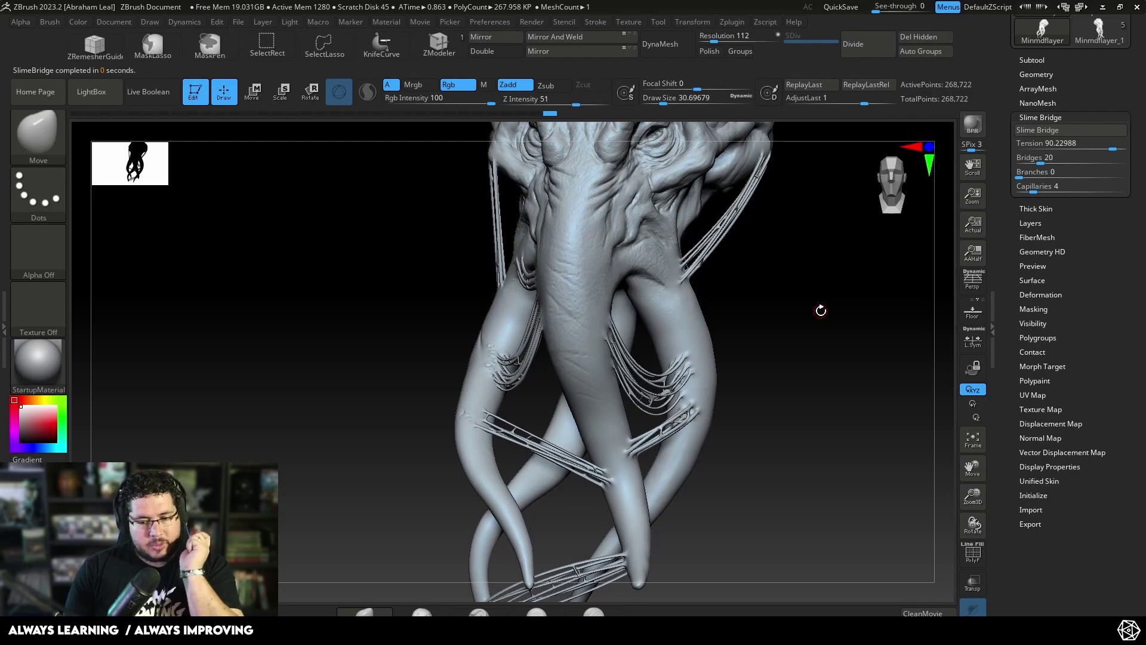
# Isolate the slime strands from the head mesh and delete the hidden head geometry
pyautogui.keyDown('alt'); pyautogui.moveTo(828, 300); pyautogui.dragTo(823, 466); pyautogui.keyUp('alt')
pyautogui.keyDown('alt'); pyautogui.moveTo(726, 430); pyautogui.dragTo(806, 239); pyautogui.keyUp('alt')
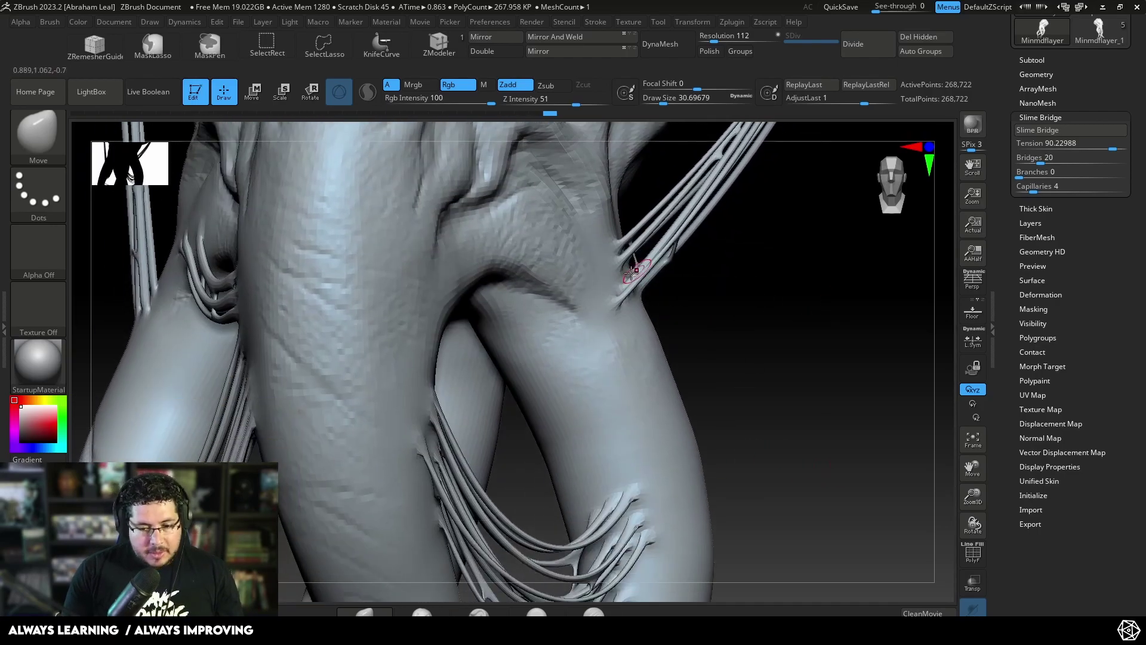
pyautogui.moveTo(774, 395); pyautogui.dragTo(848, 335)
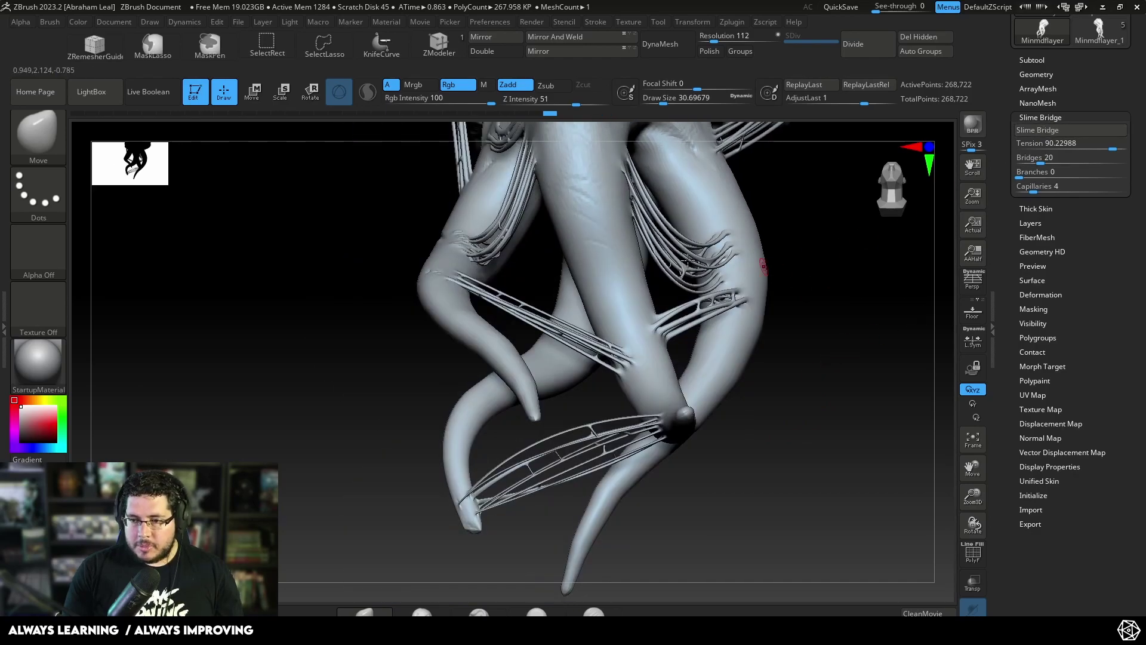
pyautogui.keyDown('ctrl'); pyautogui.keyDown('shift'); pyautogui.click(585, 209); pyautogui.keyUp('shift'); pyautogui.keyUp('ctrl')
pyautogui.keyDown('alt'); pyautogui.moveTo(852, 271); pyautogui.dragTo(838, 305); pyautogui.keyUp('alt')
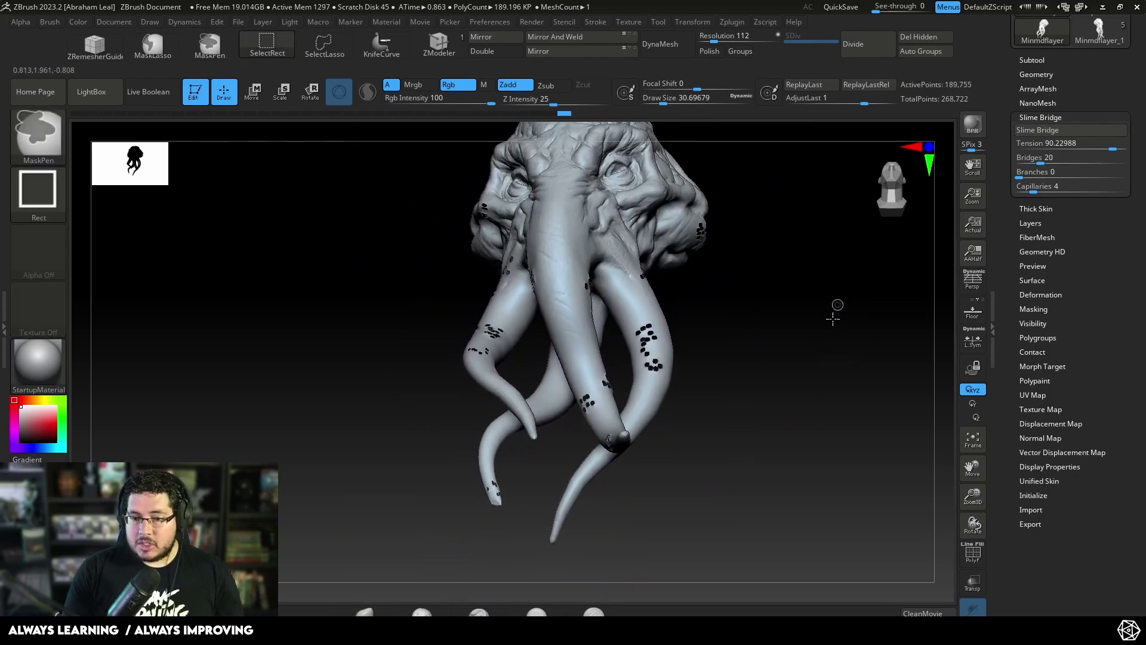
pyautogui.keyDown('ctrl'); pyautogui.keyDown('shift'); pyautogui.click(833, 320); pyautogui.keyUp('shift'); pyautogui.keyUp('ctrl')
pyautogui.moveTo(1042, 266); pyautogui.dragTo(1042, 398)
pyautogui.click(917, 37)
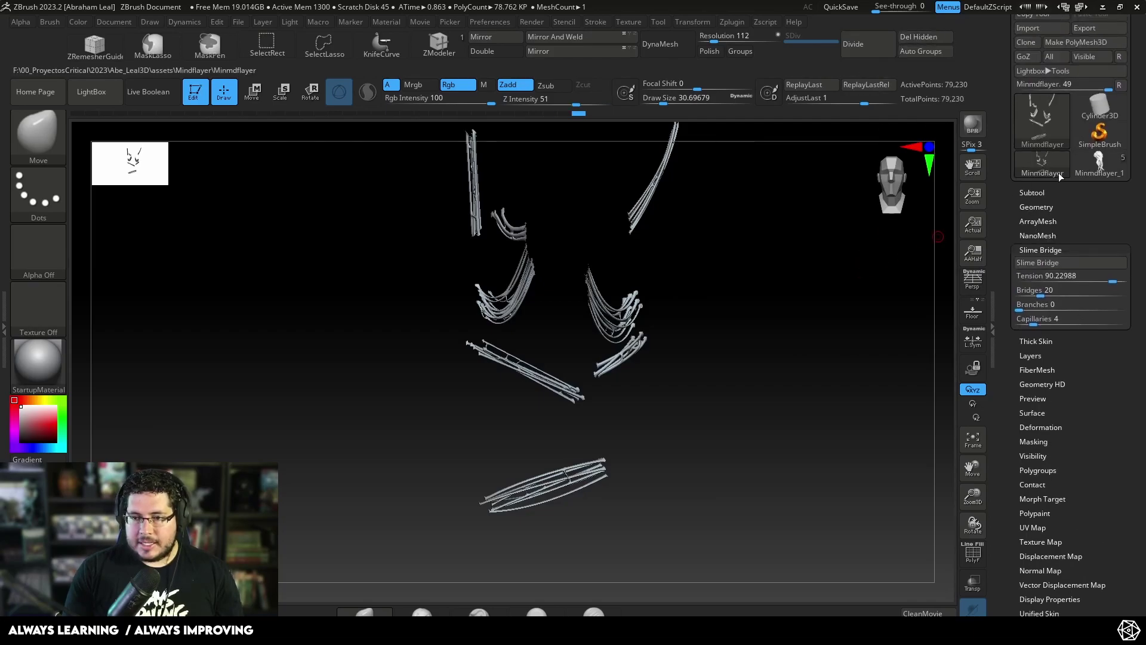
# Switch to the original Minmdflayer_1 tool, append the slime strands mesh as a subtool and display all visible subtools
pyautogui.click(1090, 167)
pyautogui.click(1056, 250)
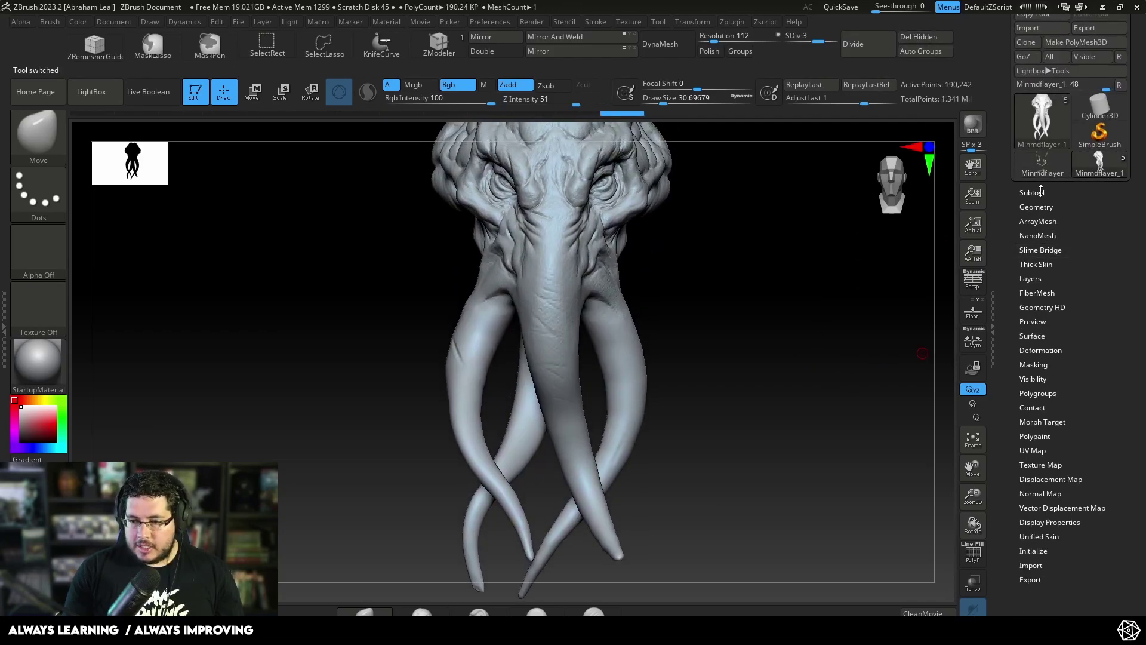
pyautogui.click(1040, 192)
pyautogui.click(1084, 421)
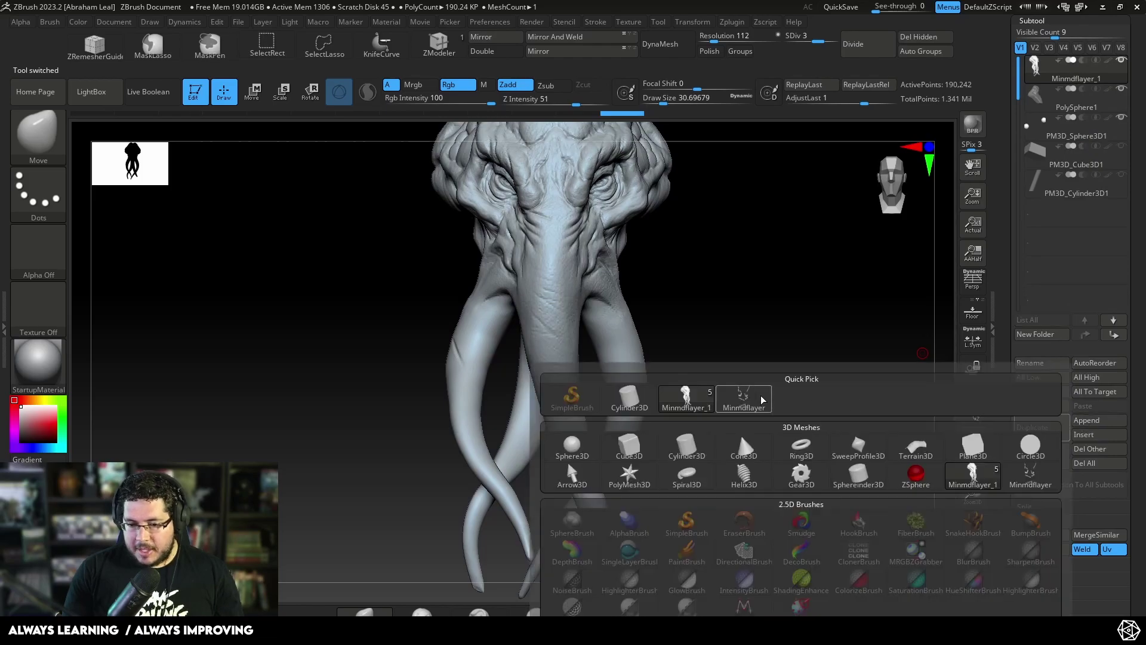
pyautogui.click(739, 433)
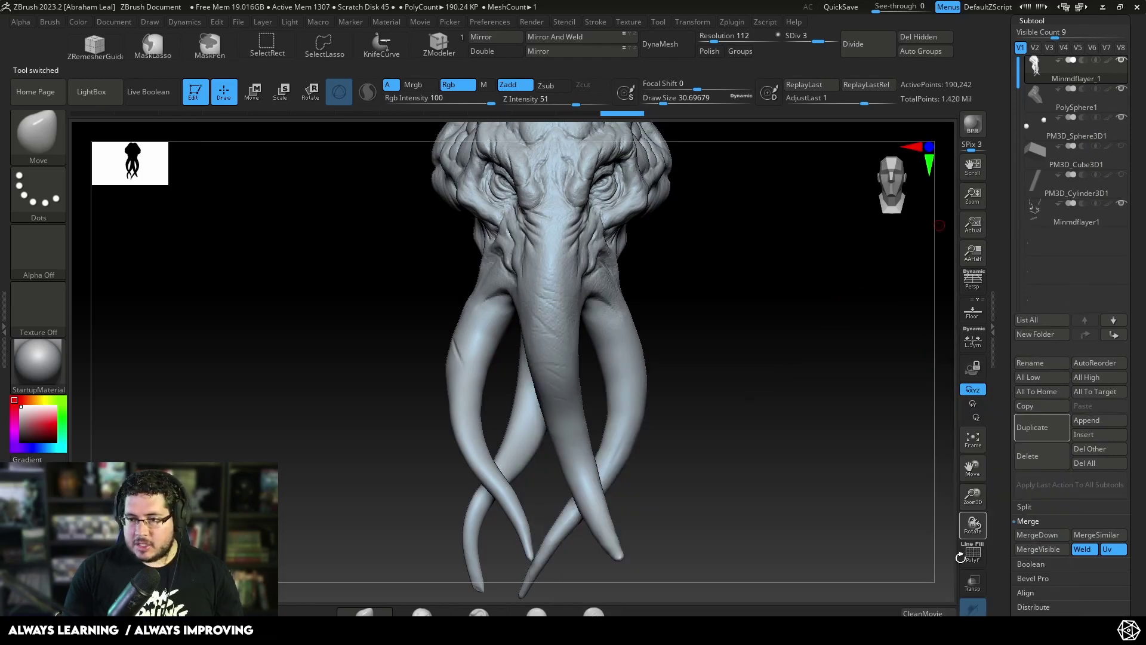
pyautogui.moveTo(796, 409); pyautogui.dragTo(682, 403)
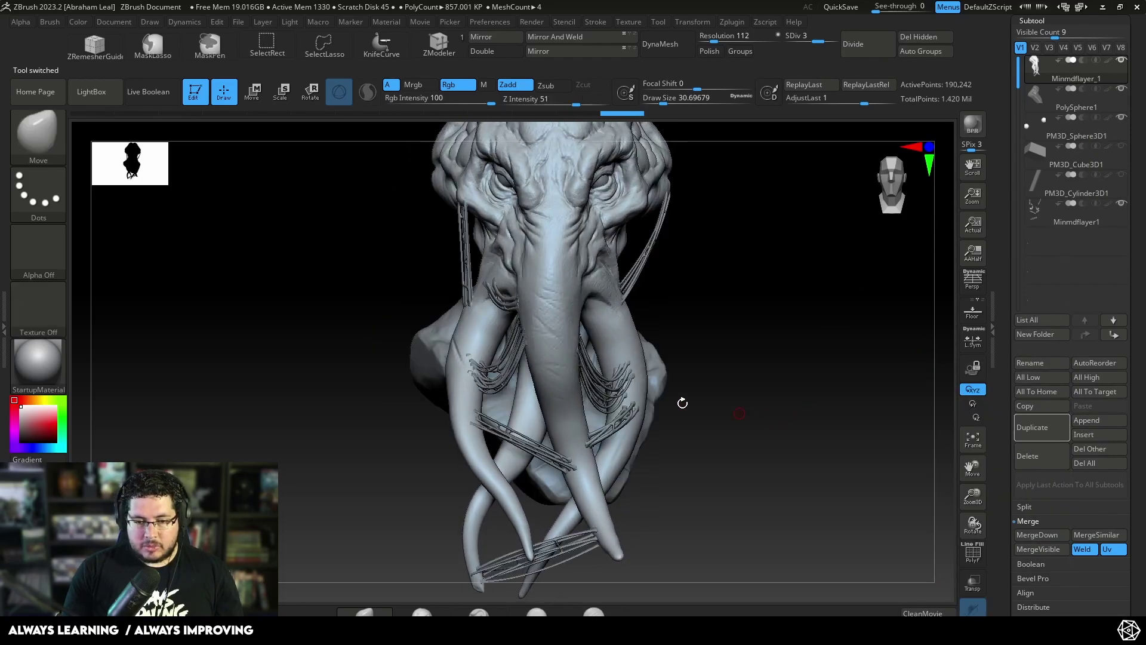
# Select the slime strands subtool and choose the Move brush with a draw size of about 158
pyautogui.scroll(4, 699, 319)
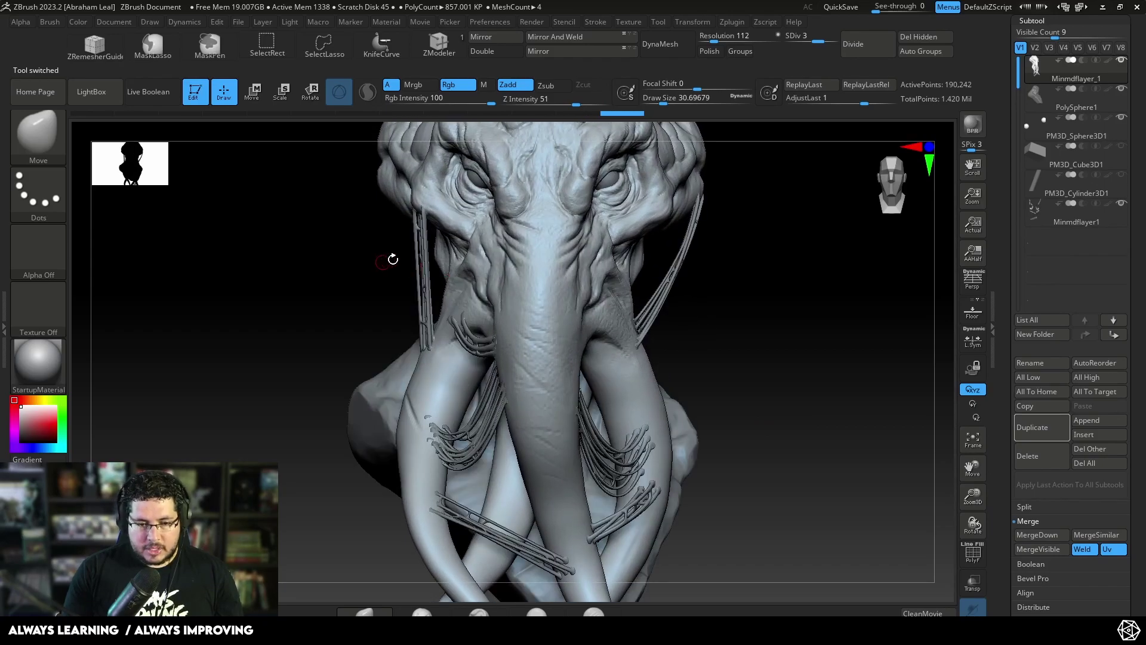
pyautogui.keyDown('alt'); pyautogui.click(420, 258); pyautogui.keyUp('alt')
pyautogui.press('b')
pyautogui.press('m')
pyautogui.press('v')
pyautogui.press('space')
pyautogui.moveTo(421, 272); pyautogui.dragTo(471, 276)
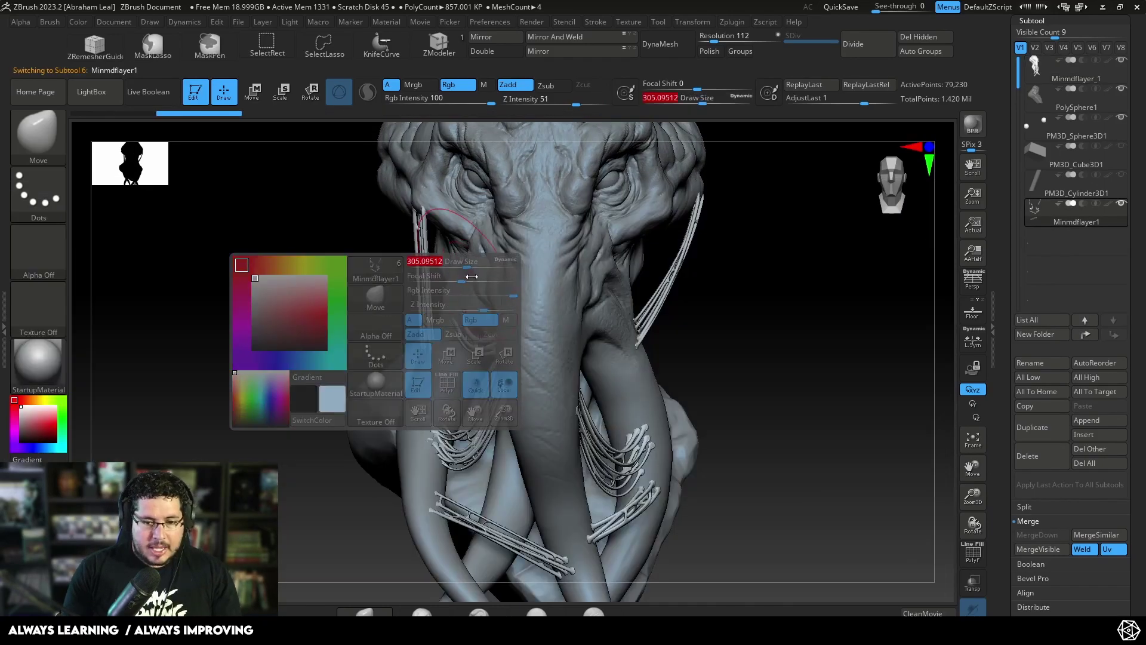
pyautogui.moveTo(370, 360)
pyautogui.keyDown('alt'); pyautogui.mouseDown()
pyautogui.moveTo(325, 361)
pyautogui.moveTo(327, 421)
pyautogui.moveTo(332, 271)
pyautogui.mouseUp(); pyautogui.keyUp('alt')
pyautogui.keyDown('alt'); pyautogui.moveTo(302, 312); pyautogui.dragTo(319, 362); pyautogui.keyUp('alt')
pyautogui.press('space')
pyautogui.moveTo(413, 279); pyautogui.dragTo(388, 279)
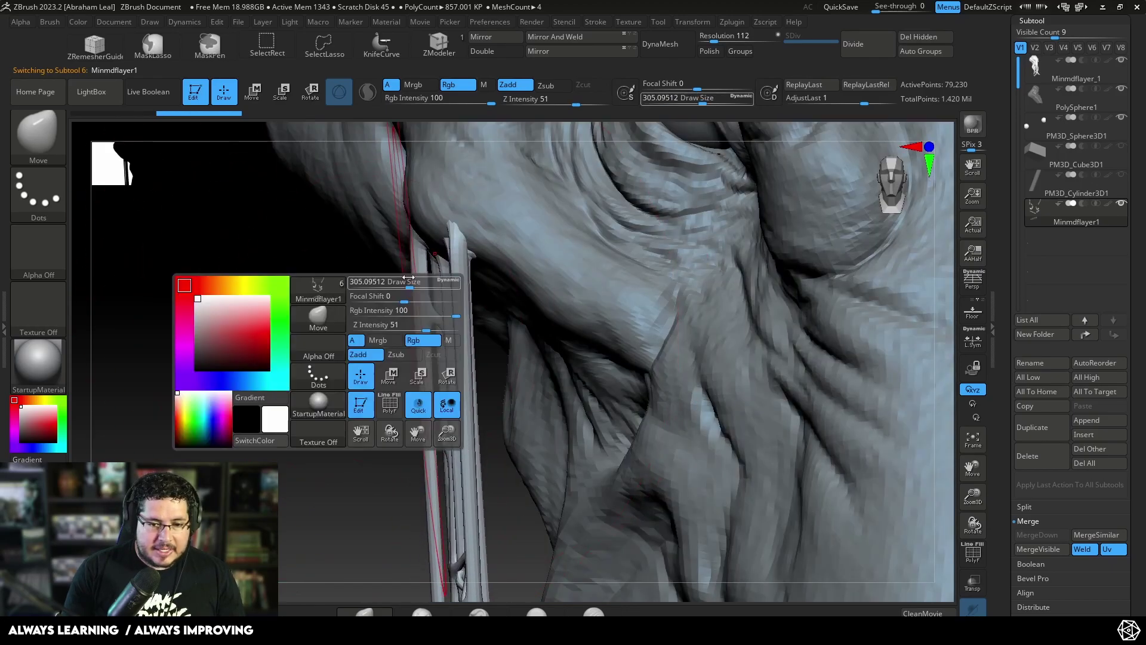
# Examine up close how the strand ends meet the tentacle surfaces
pyautogui.keyDown('alt'); pyautogui.moveTo(379, 411); pyautogui.dragTo(379, 351); pyautogui.keyUp('alt')
pyautogui.hotkey('shift', 's')
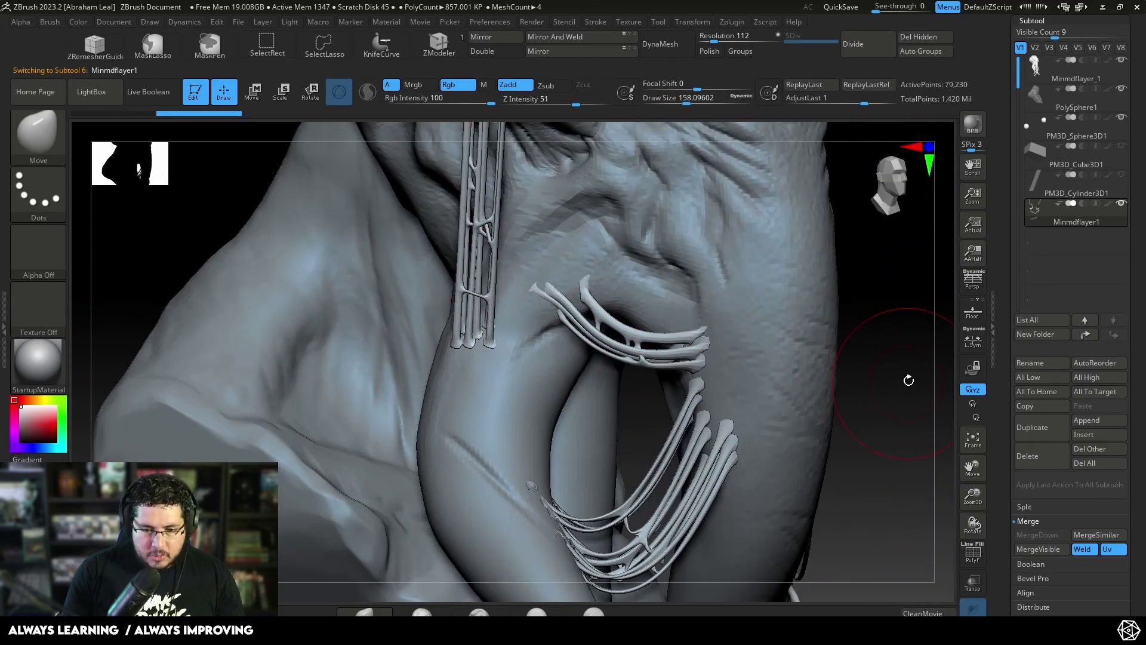
pyautogui.keyDown('alt'); pyautogui.moveTo(909, 381); pyautogui.dragTo(716, 367); pyautogui.keyUp('alt')
pyautogui.keyDown('alt'); pyautogui.moveTo(268, 374); pyautogui.dragTo(331, 316); pyautogui.keyUp('alt')
pyautogui.hotkey('shift', 's')
pyautogui.hotkey('shift', 's')
pyautogui.hotkey('shift', 's')
pyautogui.hotkey('shift', 's')
pyautogui.hotkey('shift', 's')
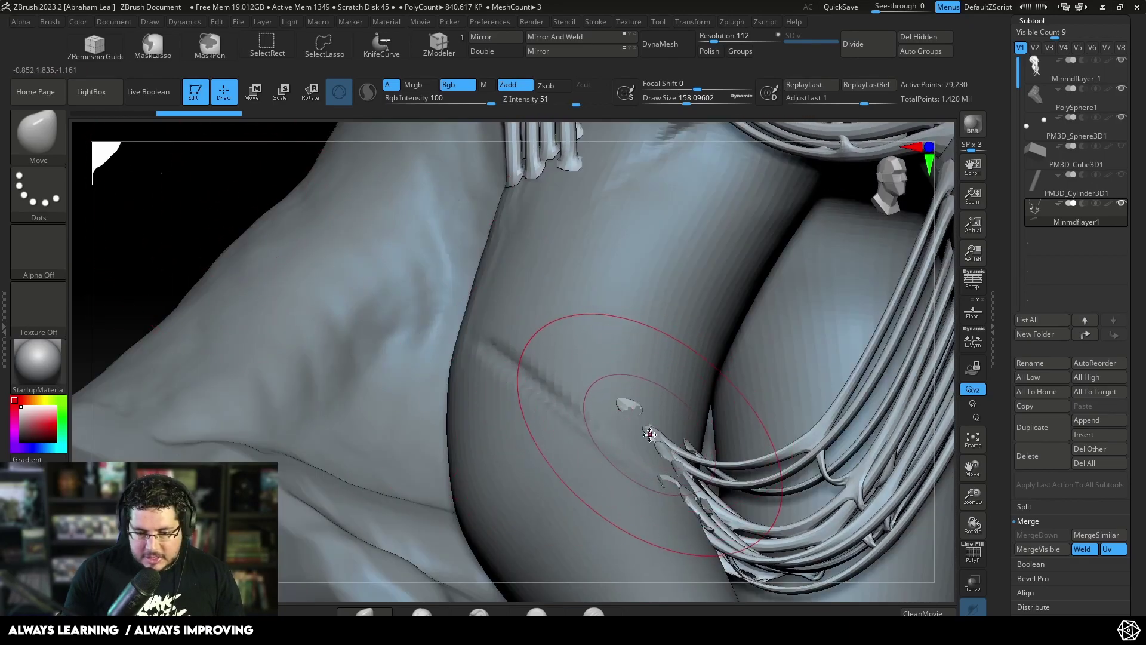
pyautogui.press('space')
pyautogui.moveTo(650, 431)
pyautogui.mouseDown()
pyautogui.moveTo(619, 401)
pyautogui.moveTo(657, 432)
pyautogui.mouseUp()
pyautogui.press('space')
pyautogui.moveTo(952, 495)
pyautogui.keyDown('alt'); pyautogui.mouseDown()
pyautogui.moveTo(877, 345)
pyautogui.moveTo(873, 364)
pyautogui.mouseUp(); pyautogui.keyUp('alt')
pyautogui.keyDown('alt'); pyautogui.moveTo(427, 366); pyautogui.dragTo(325, 417); pyautogui.keyUp('alt')
# Set the draw size to about 239 and bend the long straight strands hanging beside the eye with the Move brush
pyautogui.press('space')
pyautogui.moveTo(471, 321); pyautogui.dragTo(487, 322)
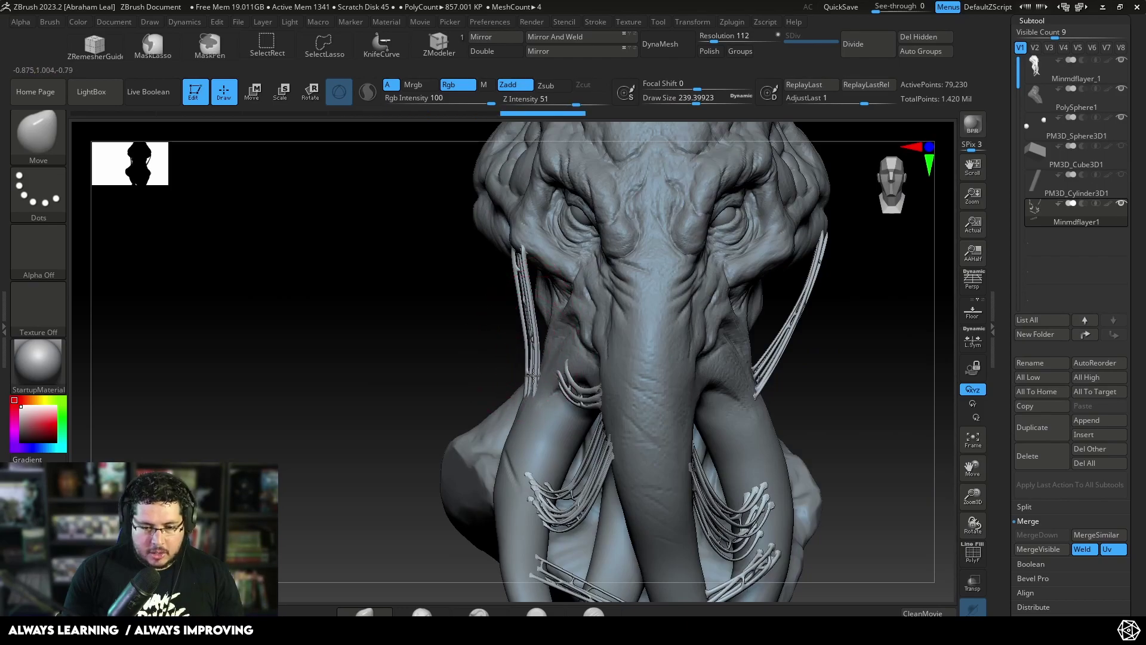
pyautogui.moveTo(528, 326); pyautogui.dragTo(531, 323)
pyautogui.moveTo(519, 255); pyautogui.dragTo(513, 246)
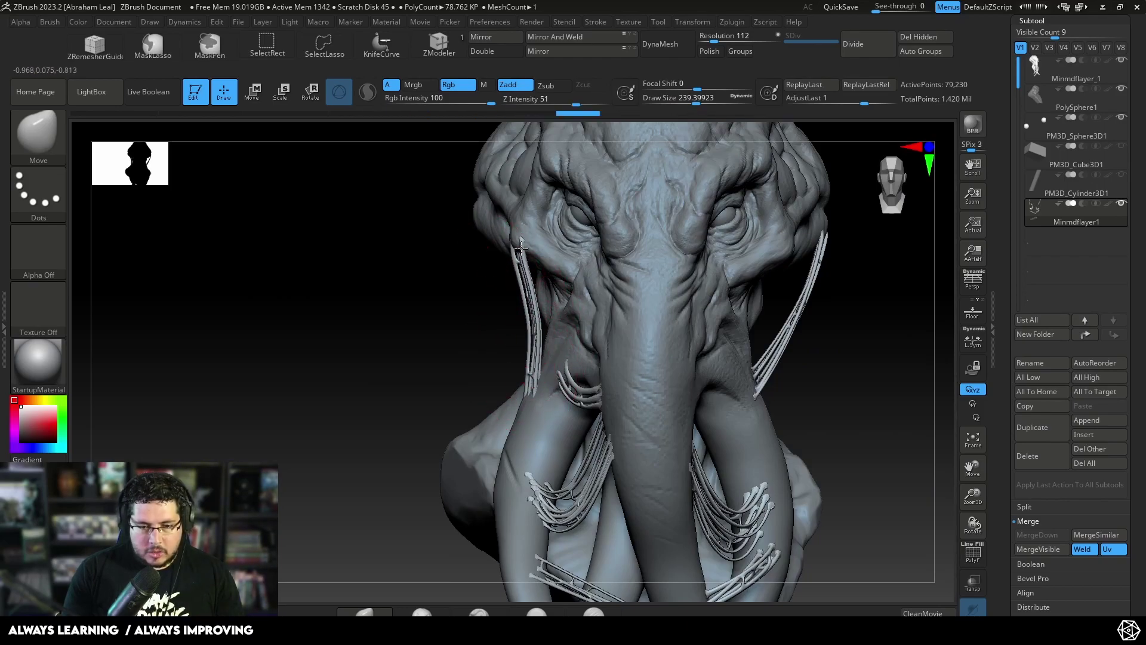
# Raise the draw size to about 344 and reshape the same hanging strands from the side and front
pyautogui.moveTo(425, 281); pyautogui.dragTo(546, 281)
pyautogui.moveTo(712, 287); pyautogui.dragTo(746, 287)
pyautogui.press('space')
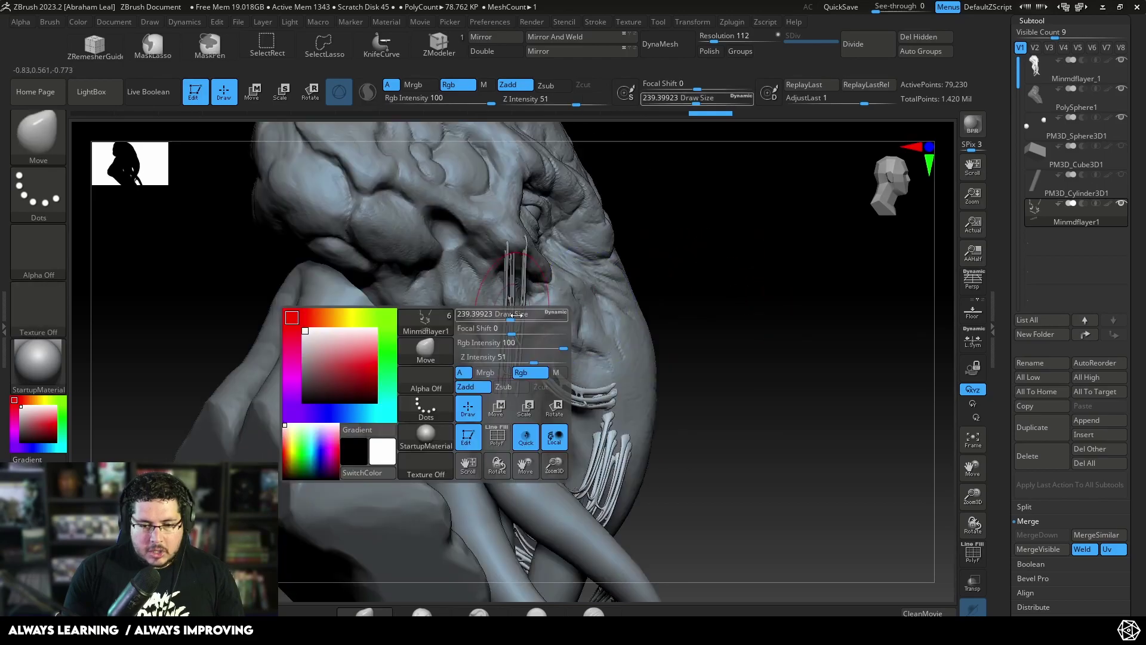
pyautogui.moveTo(511, 311); pyautogui.dragTo(517, 311)
pyautogui.moveTo(737, 328); pyautogui.dragTo(621, 328)
pyautogui.press('space')
pyautogui.moveTo(539, 360)
pyautogui.mouseDown()
pyautogui.moveTo(505, 382)
pyautogui.moveTo(519, 369)
pyautogui.moveTo(509, 330)
pyautogui.mouseUp()
pyautogui.press('space')
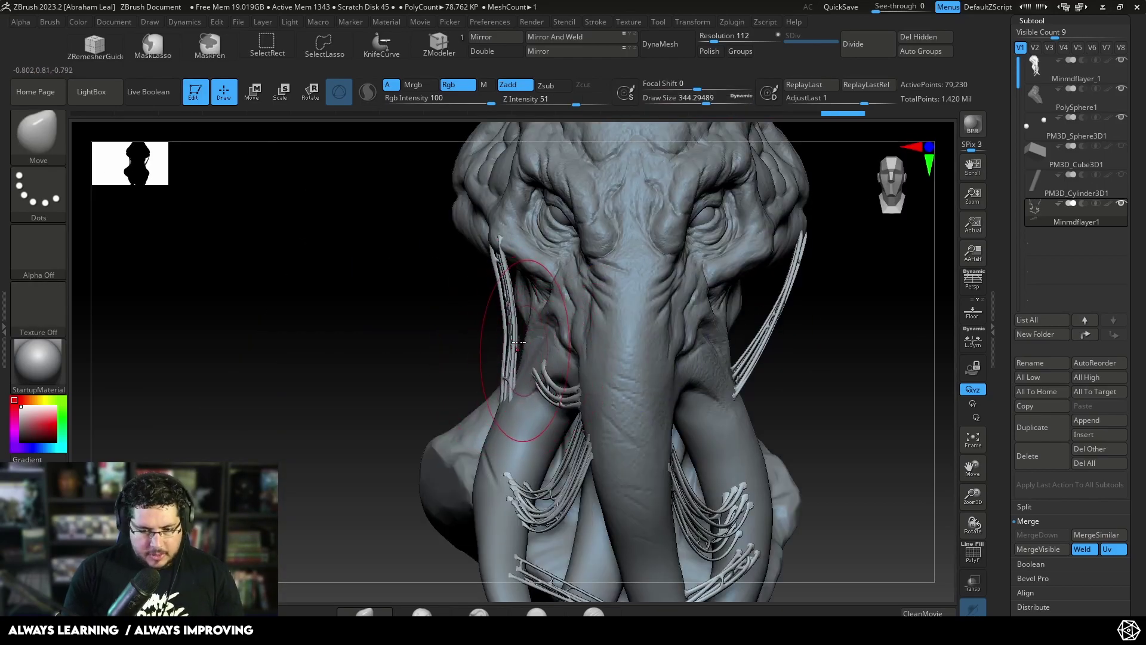
pyautogui.hotkey('ctrl', 'shift', 'z')
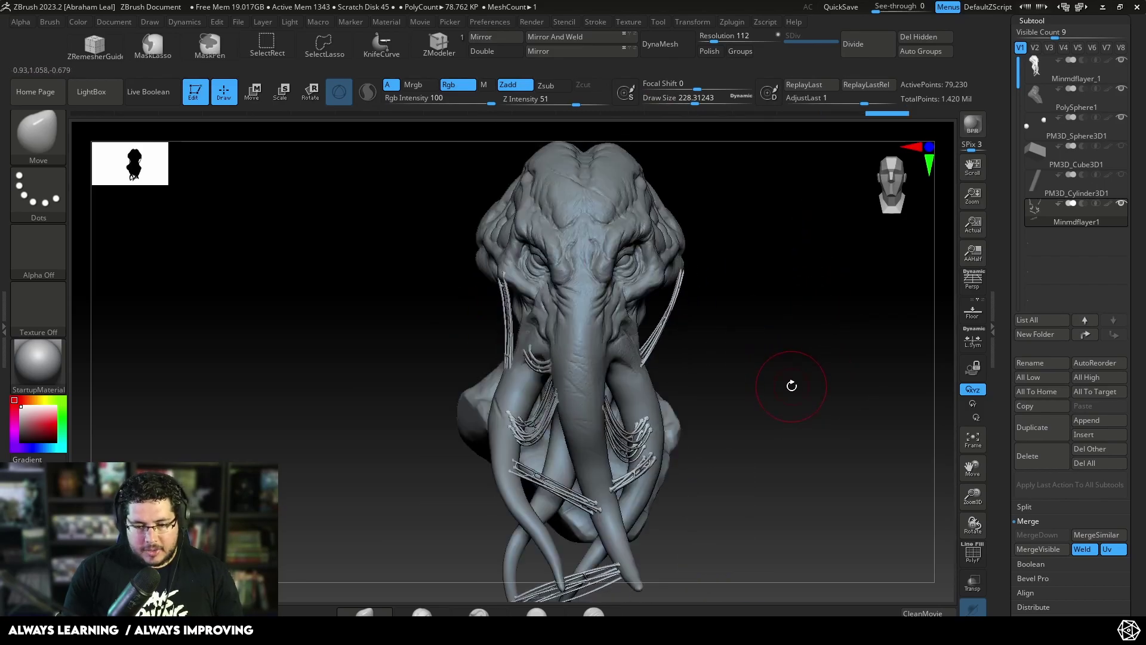
# Review the slime strands across the head and tentacles from the front, reducing the draw size to about 149
pyautogui.hotkey('ctrl', 'shift', 'z')
pyautogui.hotkey('ctrl', 'shift', 'z')
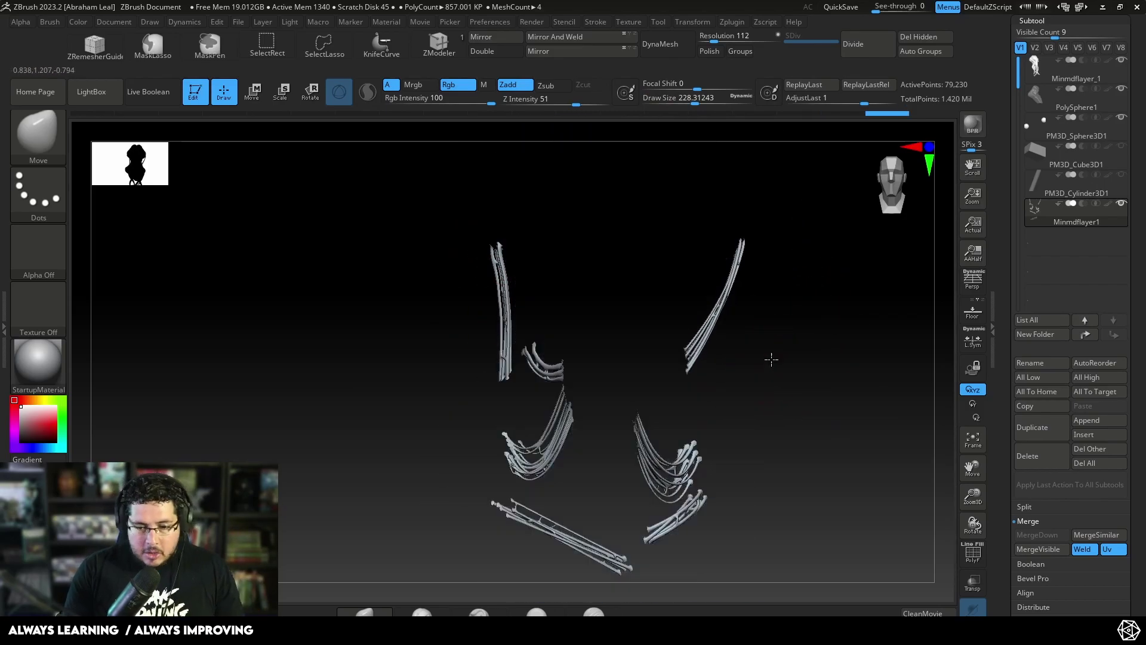
pyautogui.keyDown('alt'); pyautogui.moveTo(771, 359); pyautogui.dragTo(771, 348); pyautogui.keyUp('alt')
pyautogui.press('space')
pyautogui.moveTo(771, 348)
pyautogui.mouseDown()
pyautogui.moveTo(791, 412)
pyautogui.moveTo(797, 333)
pyautogui.mouseUp()
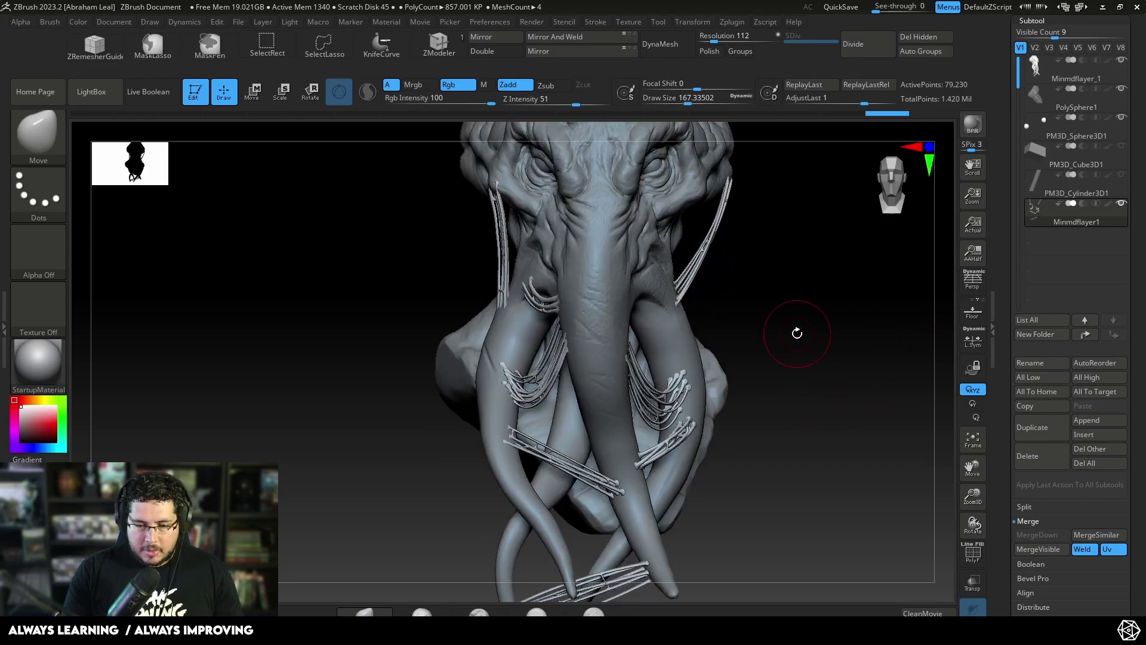
pyautogui.moveTo(811, 398)
pyautogui.keyDown('alt'); pyautogui.mouseDown()
pyautogui.moveTo(739, 394)
pyautogui.moveTo(793, 400)
pyautogui.moveTo(811, 383)
pyautogui.mouseUp(); pyautogui.keyUp('alt')
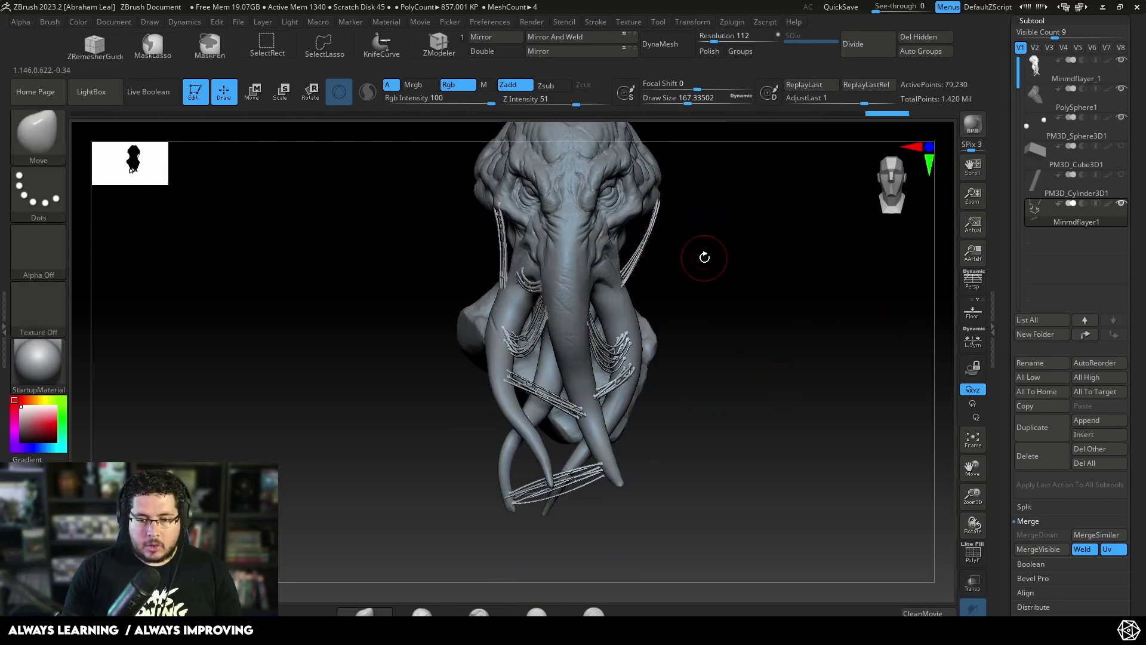
pyautogui.keyDown('alt'); pyautogui.moveTo(705, 257); pyautogui.dragTo(750, 371); pyautogui.keyUp('alt')
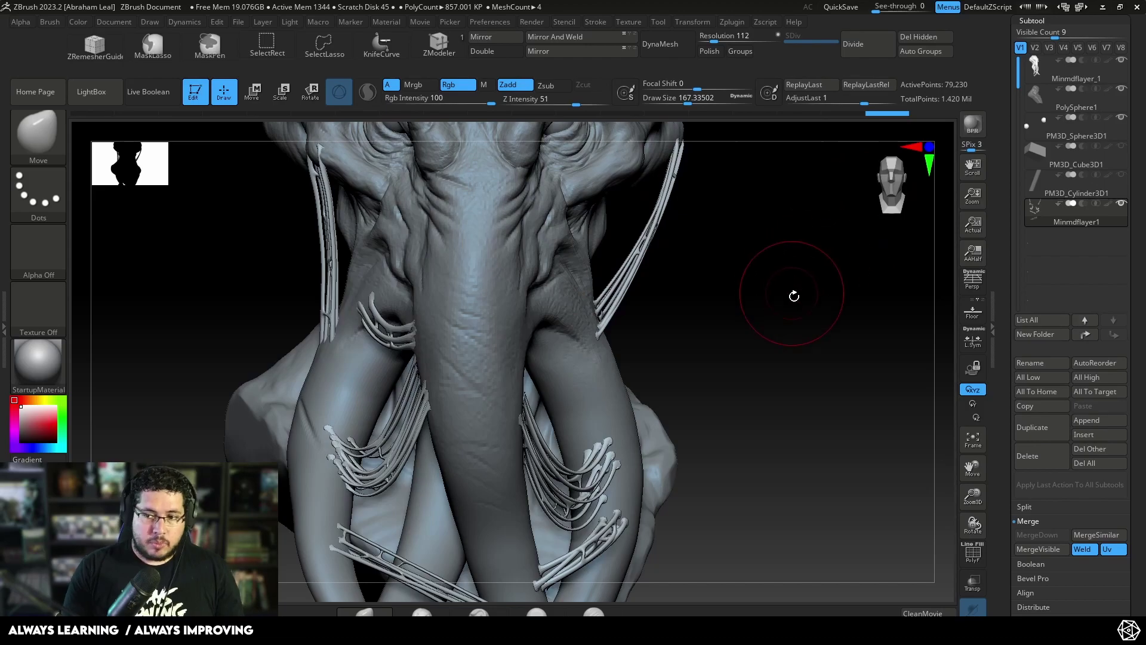
pyautogui.keyDown('ctrl'); pyautogui.moveTo(754, 361); pyautogui.dragTo(752, 328, button='right'); pyautogui.keyUp('ctrl')
pyautogui.hotkey('alt', 's')
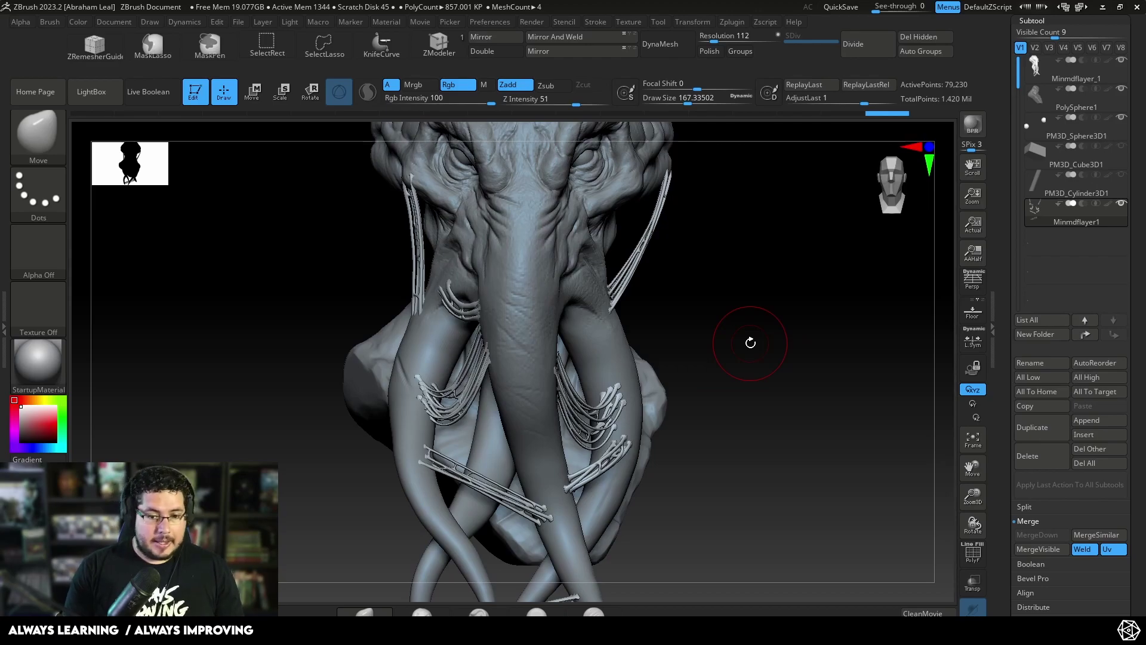
pyautogui.moveTo(769, 288); pyautogui.dragTo(772, 286, button='right')
pyautogui.press('space')
pyautogui.moveTo(770, 278); pyautogui.dragTo(765, 276)
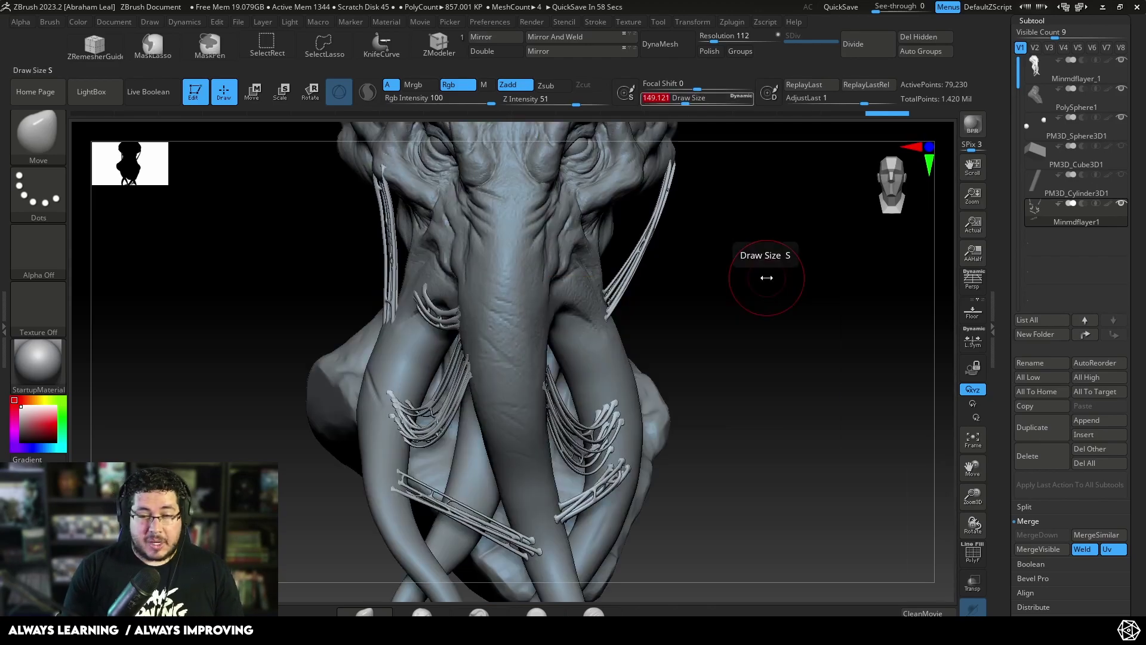
pyautogui.moveTo(765, 278)
pyautogui.mouseDown(button='right')
pyautogui.moveTo(755, 307)
pyautogui.moveTo(692, 316)
pyautogui.mouseUp(button='right')
pyautogui.hotkey('alt', 's')
pyautogui.moveTo(814, 310); pyautogui.dragTo(808, 353)
pyautogui.hotkey('alt', 's')
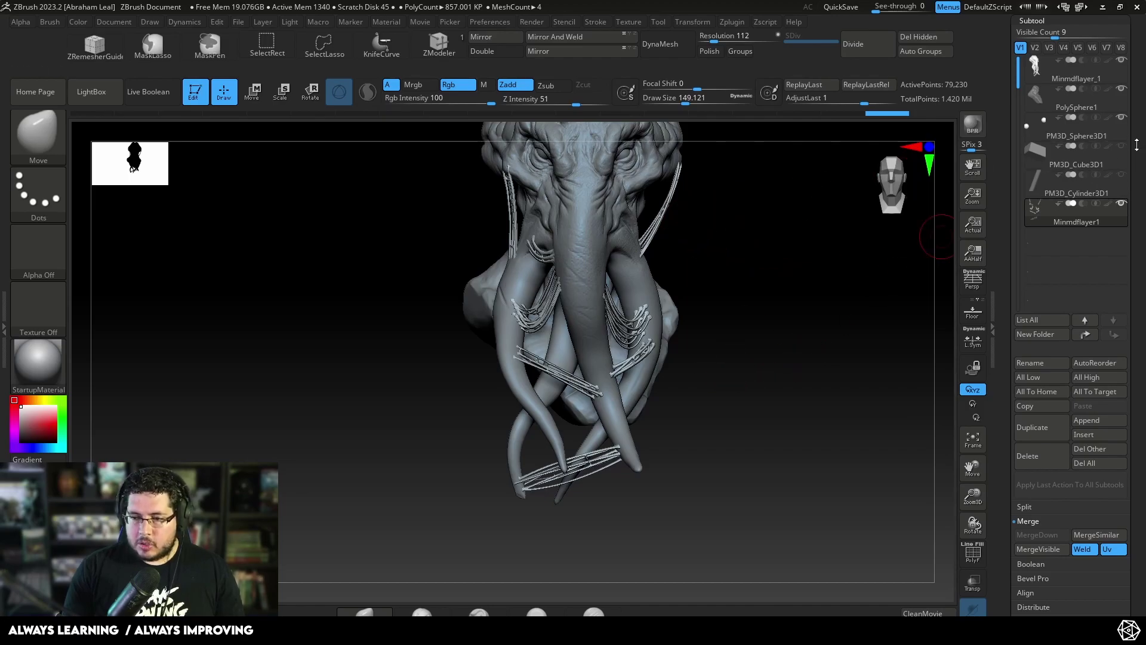
# Select the mind flayer head subtool, raise it to subdivision level 4 and hide the slime strands subtool
pyautogui.moveTo(1141, 136); pyautogui.dragTo(1141, 235)
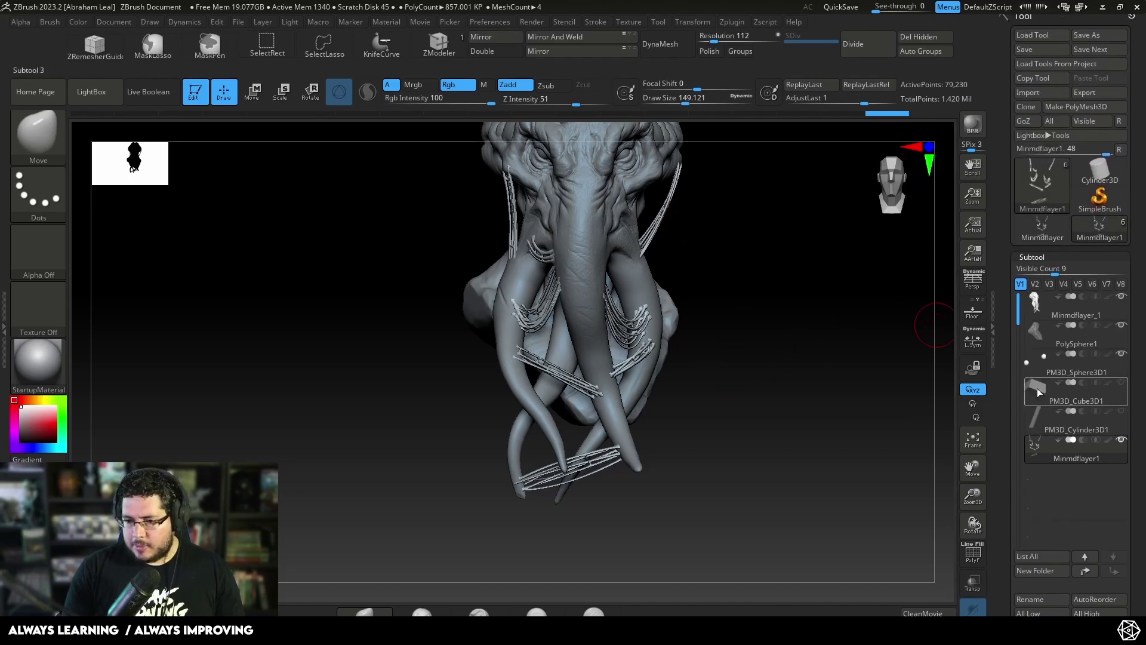
pyautogui.click(1075, 339)
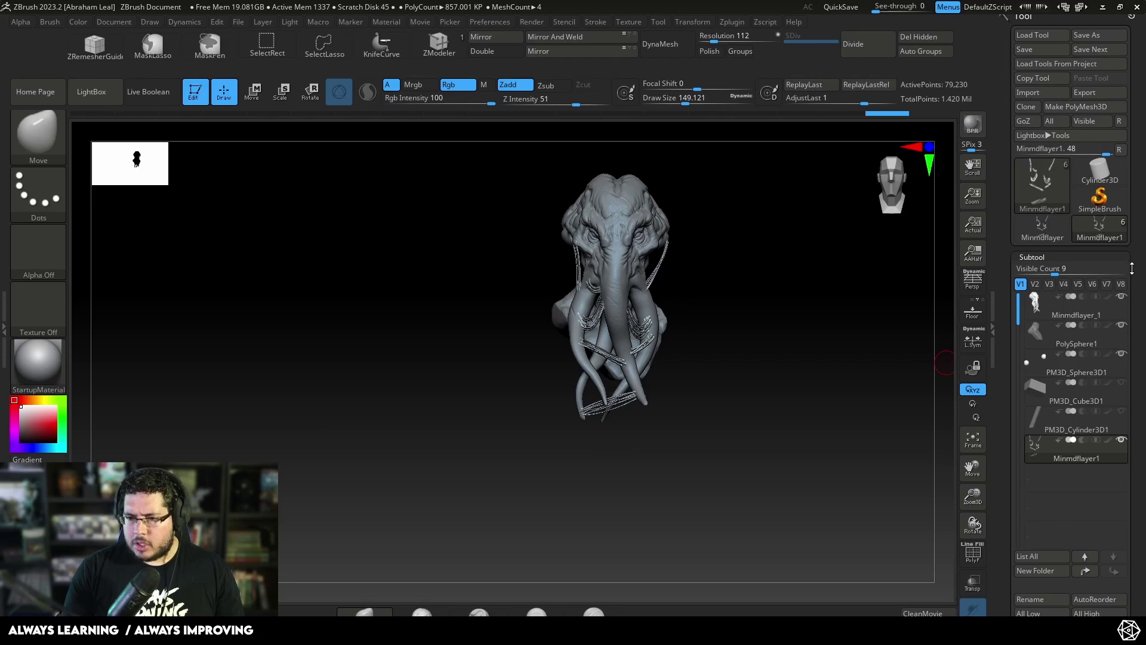
pyautogui.keyDown('alt'); pyautogui.click(618, 202); pyautogui.keyUp('alt')
pyautogui.keyDown('ctrl'); pyautogui.moveTo(617, 202); pyautogui.dragTo(780, 316, button='right'); pyautogui.keyUp('ctrl')
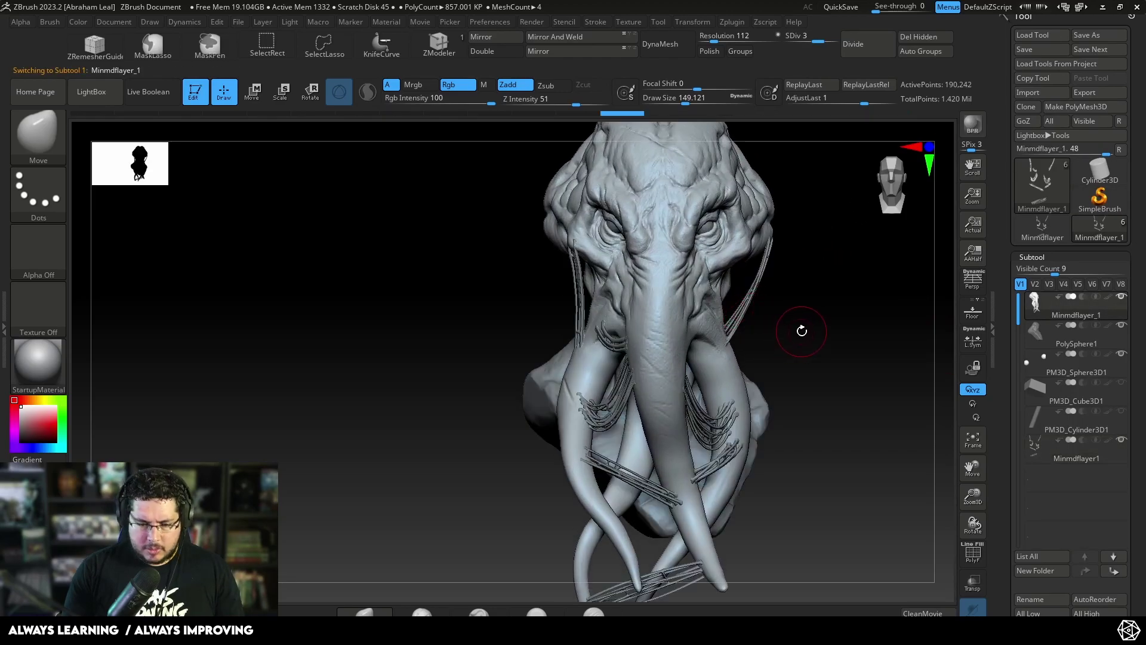
pyautogui.keyDown('alt'); pyautogui.moveTo(845, 327); pyautogui.dragTo(806, 338); pyautogui.keyUp('alt')
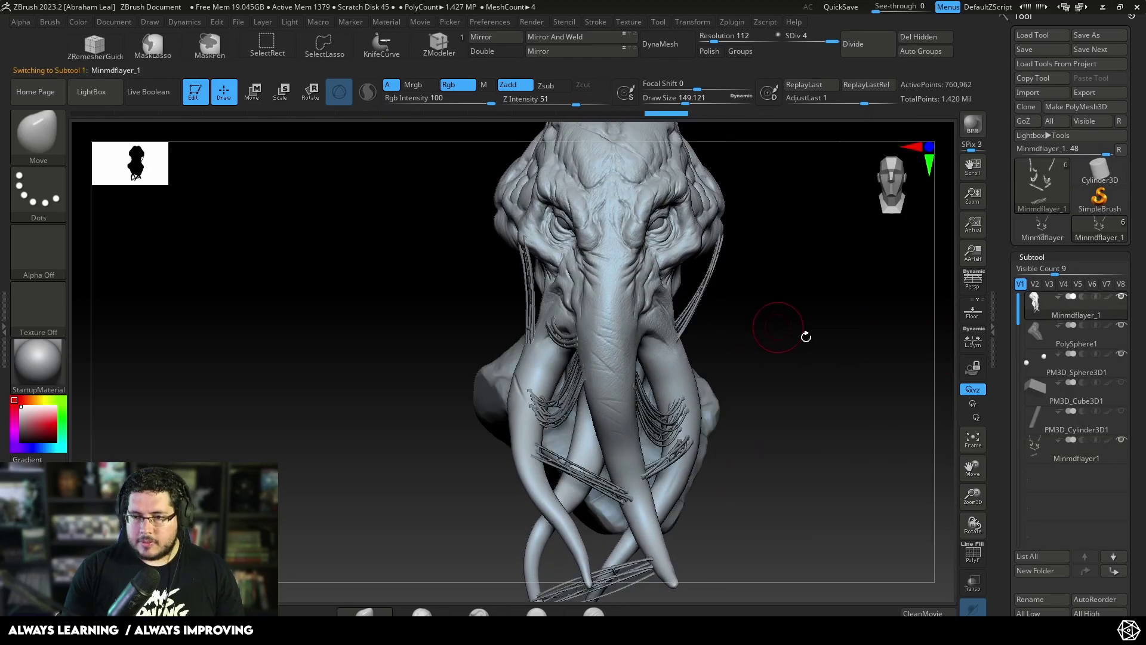
pyautogui.click(1122, 439)
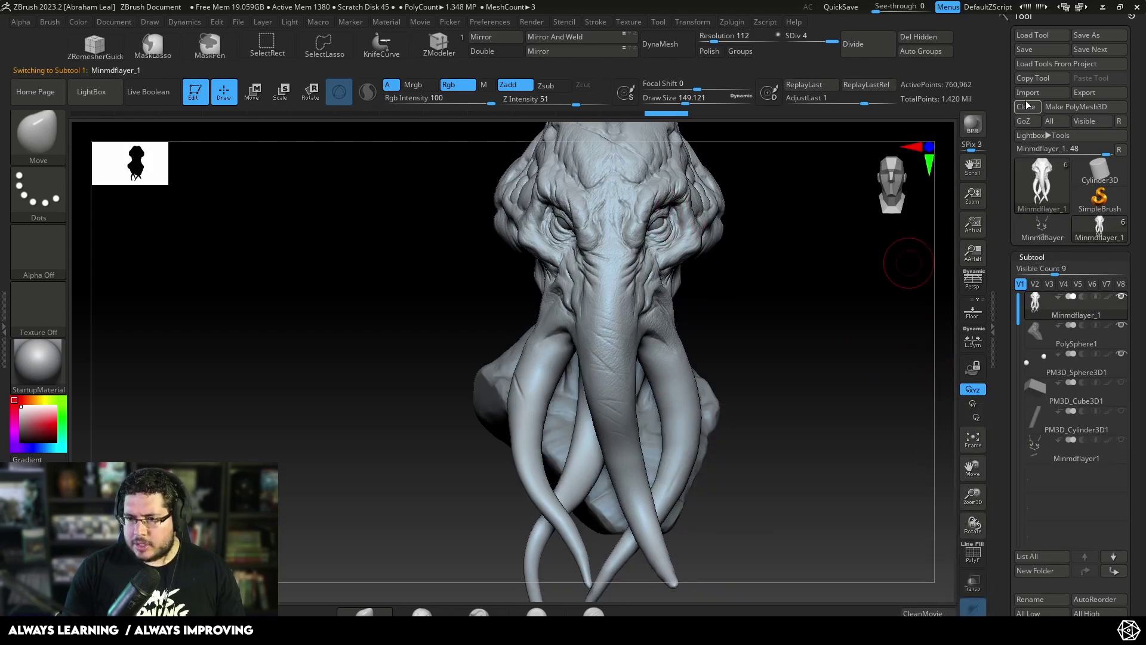
# Merge the visible mind flayer subtools into a separate tool and switch to that merged mesh
pyautogui.scroll(-5, 1129, 461)
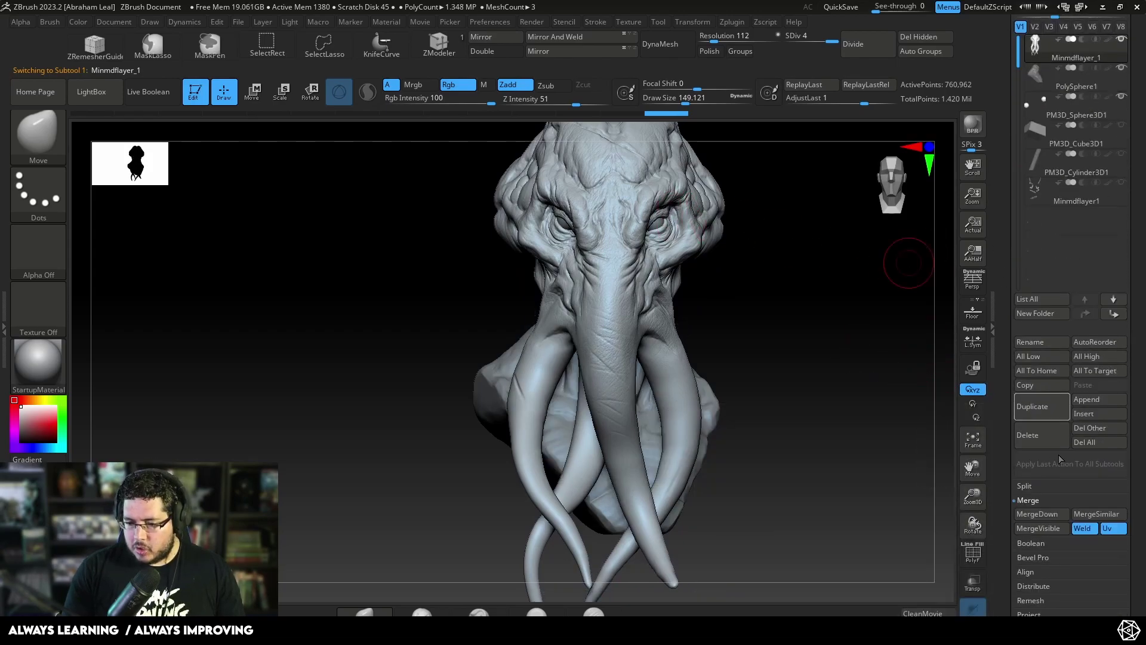
pyautogui.click(1032, 532)
pyautogui.moveTo(1137, 74); pyautogui.dragTo(1137, 263)
pyautogui.click(1105, 173)
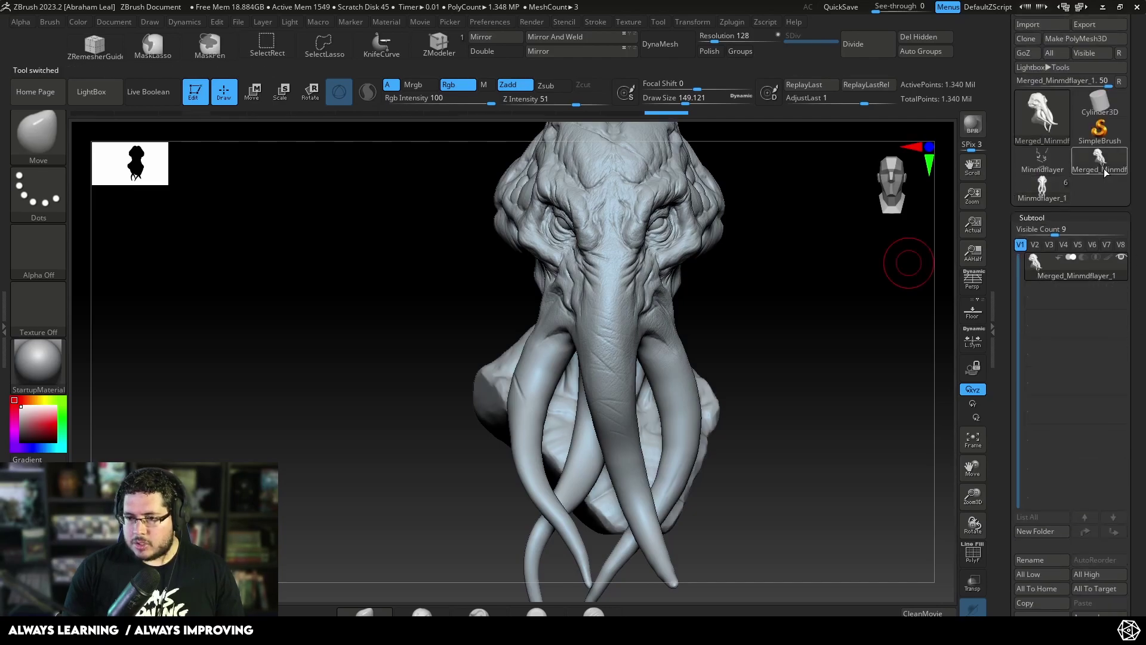
pyautogui.moveTo(826, 299); pyautogui.dragTo(714, 284)
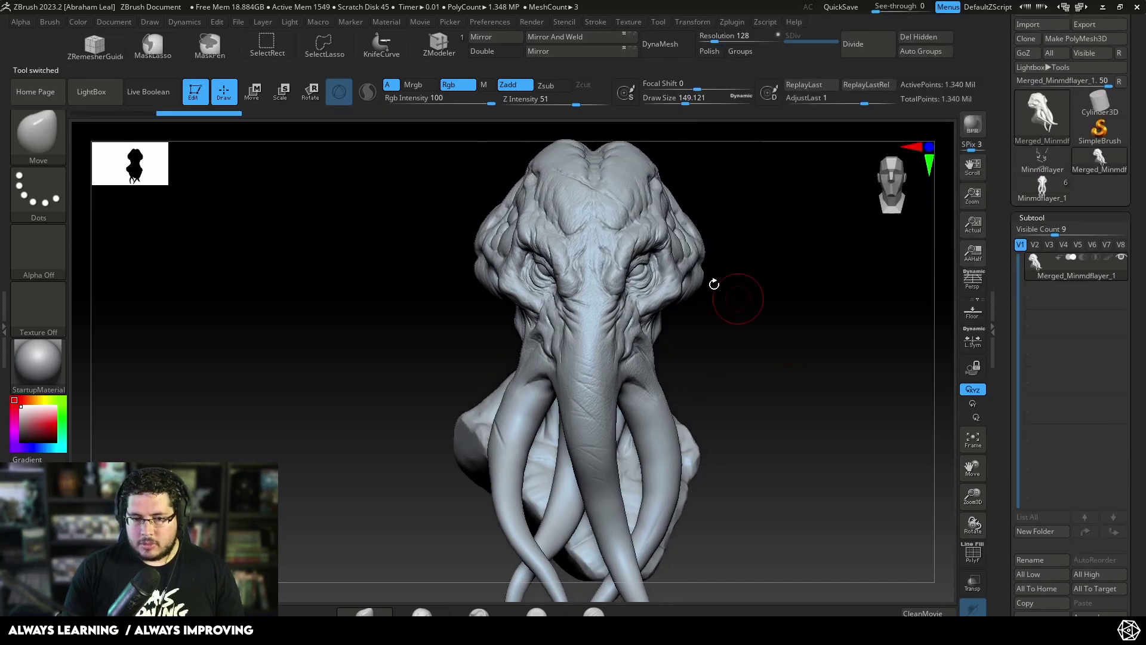
# Return to the original tool and export its slime strands subtool to the Desktop as an FBX named MindflayerTendrils
pyautogui.click(1045, 199)
pyautogui.click(1040, 409)
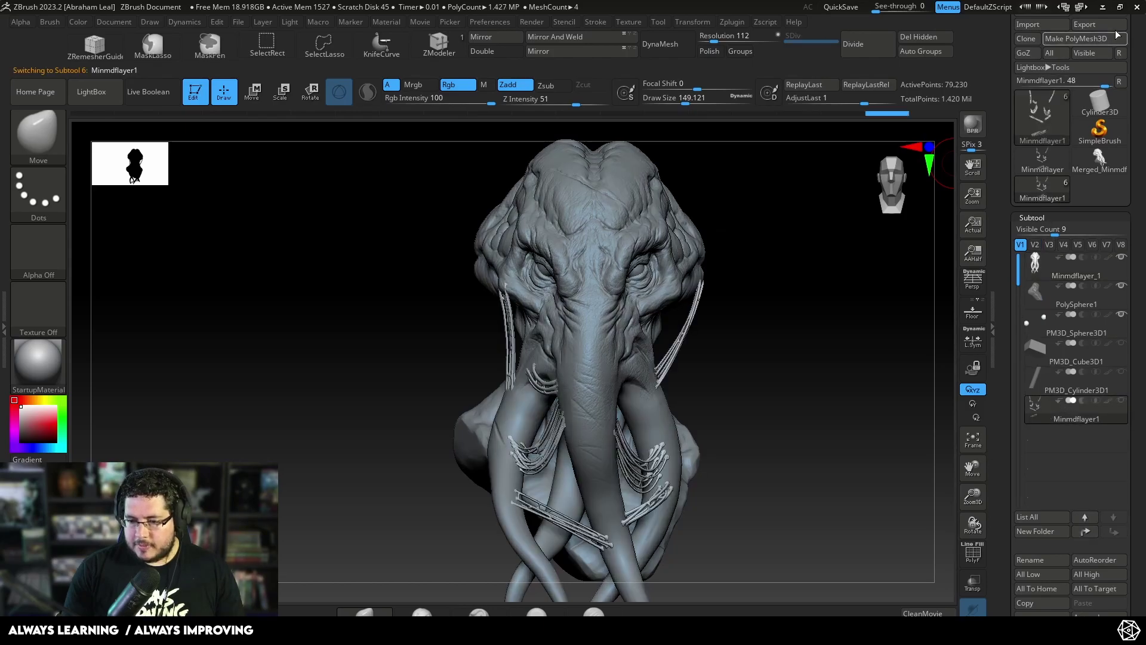
pyautogui.scroll(3, 1106, 84)
pyautogui.click(1100, 94)
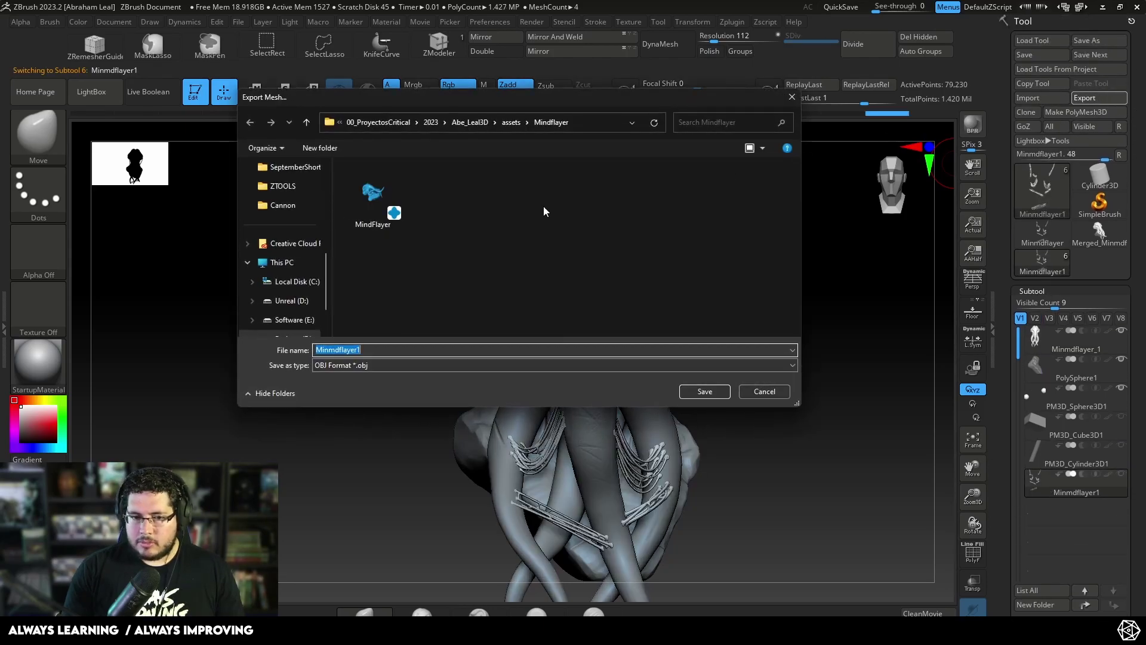
pyautogui.click(280, 206)
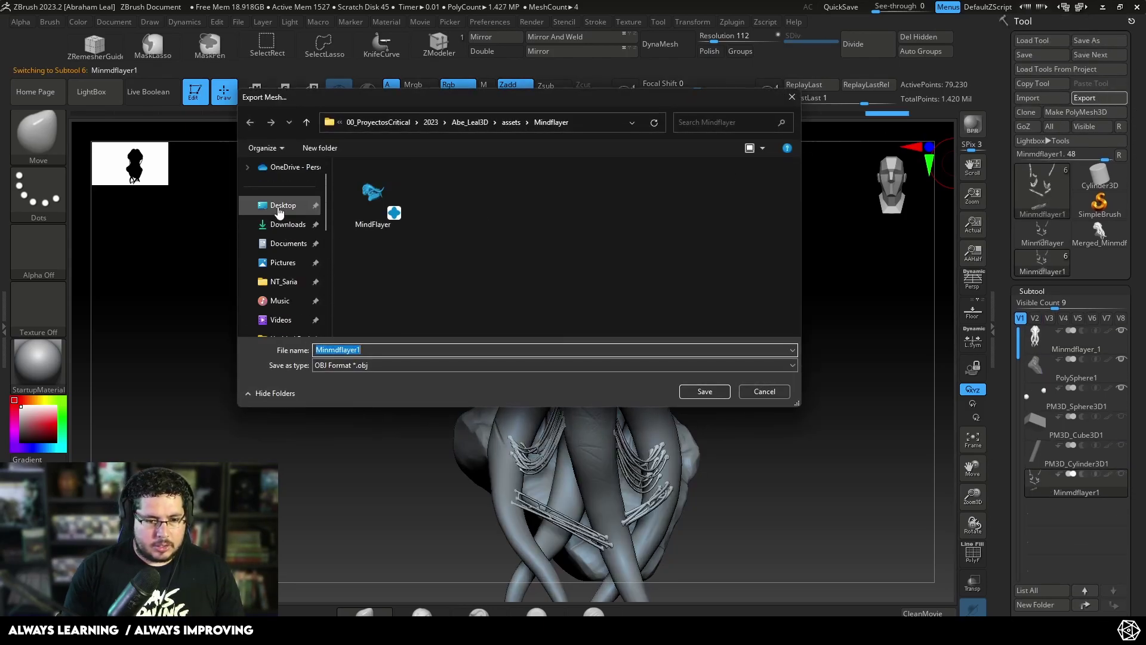
pyautogui.click(355, 365)
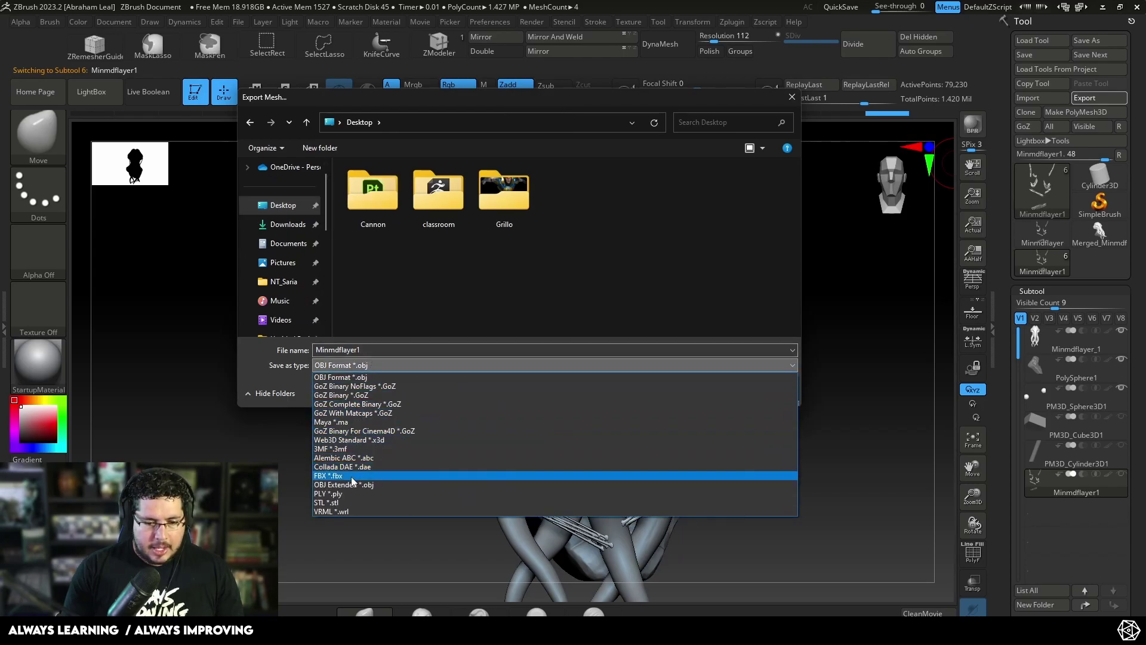
pyautogui.click(355, 476)
pyautogui.doubleClick(388, 352)
pyautogui.write('MindflayerTend')
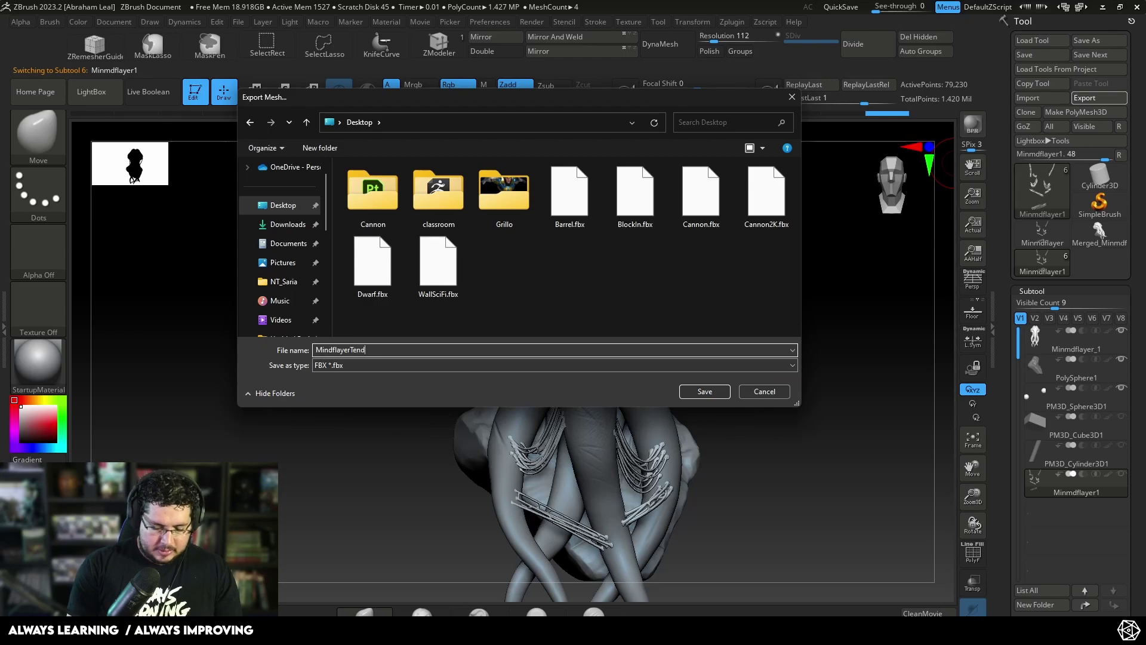
pyautogui.write('ri')
pyautogui.press('Return')
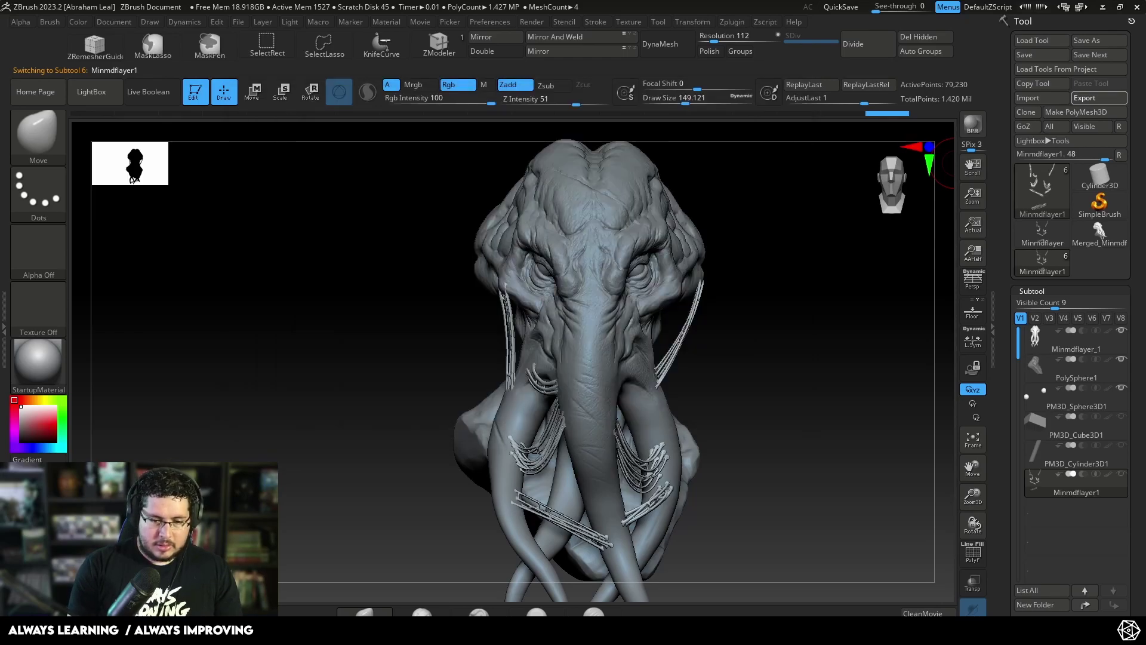
pyautogui.click(547, 448)
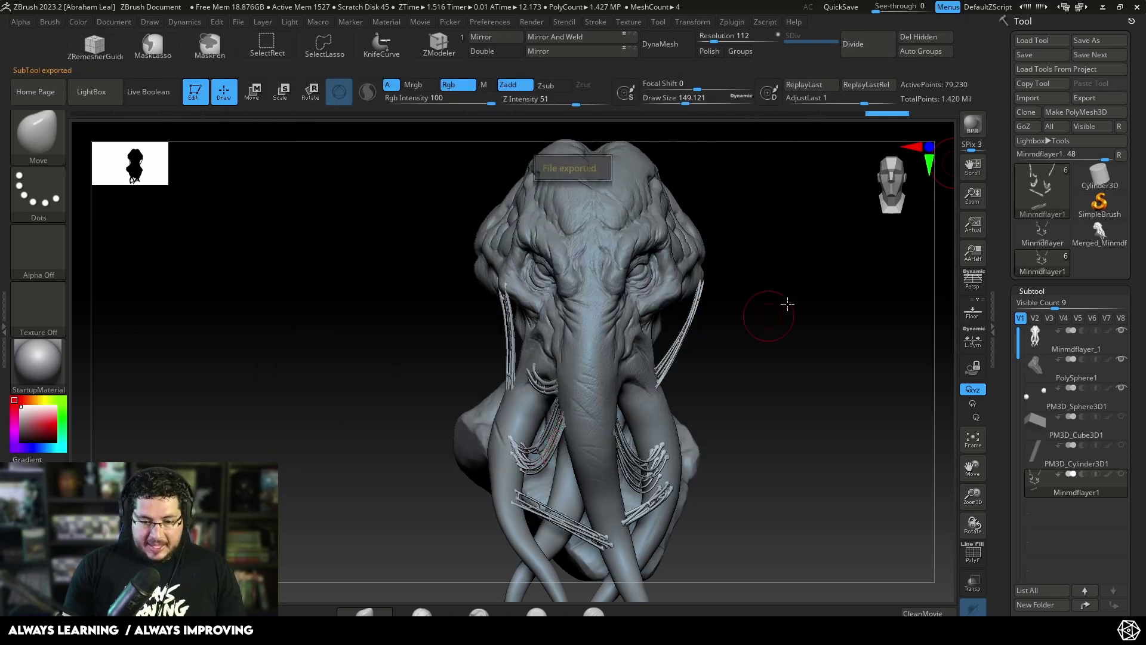
# Switch to the merged mind flayer tool and pre-process it with Decimation Master
pyautogui.click(1100, 233)
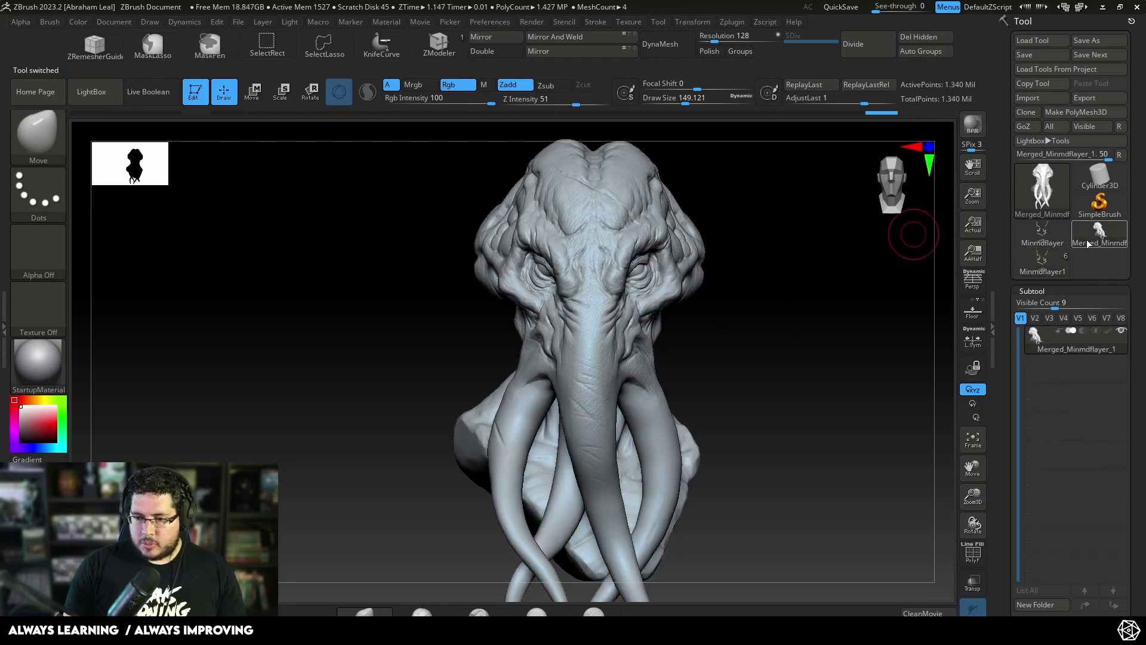
pyautogui.click(733, 23)
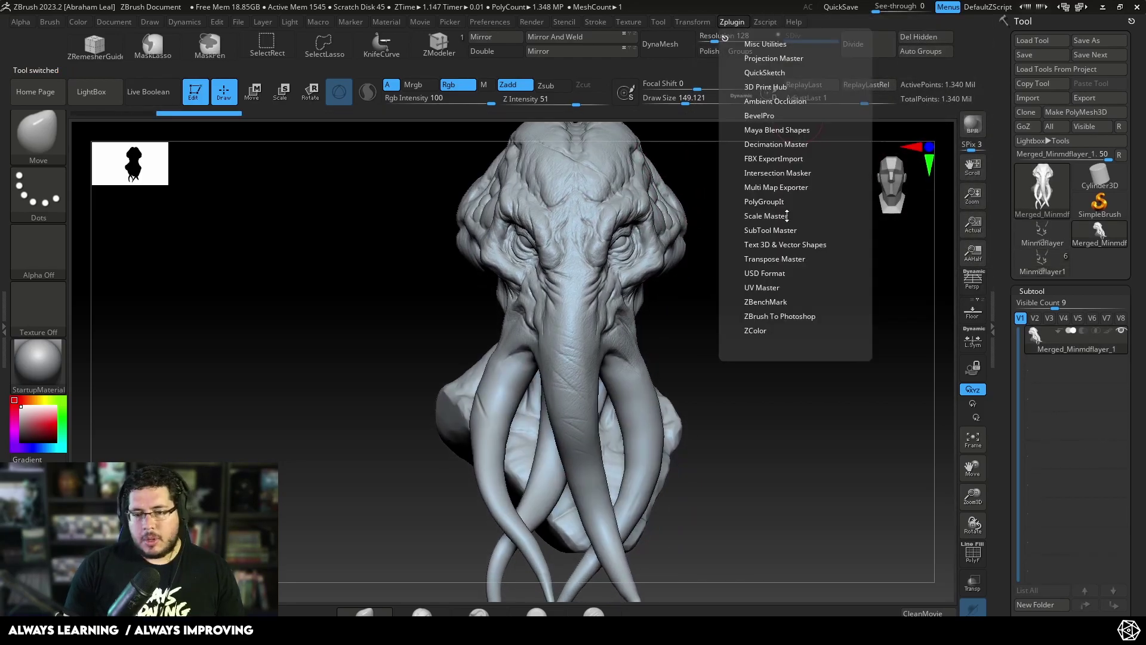
pyautogui.click(770, 145)
pyautogui.click(831, 410)
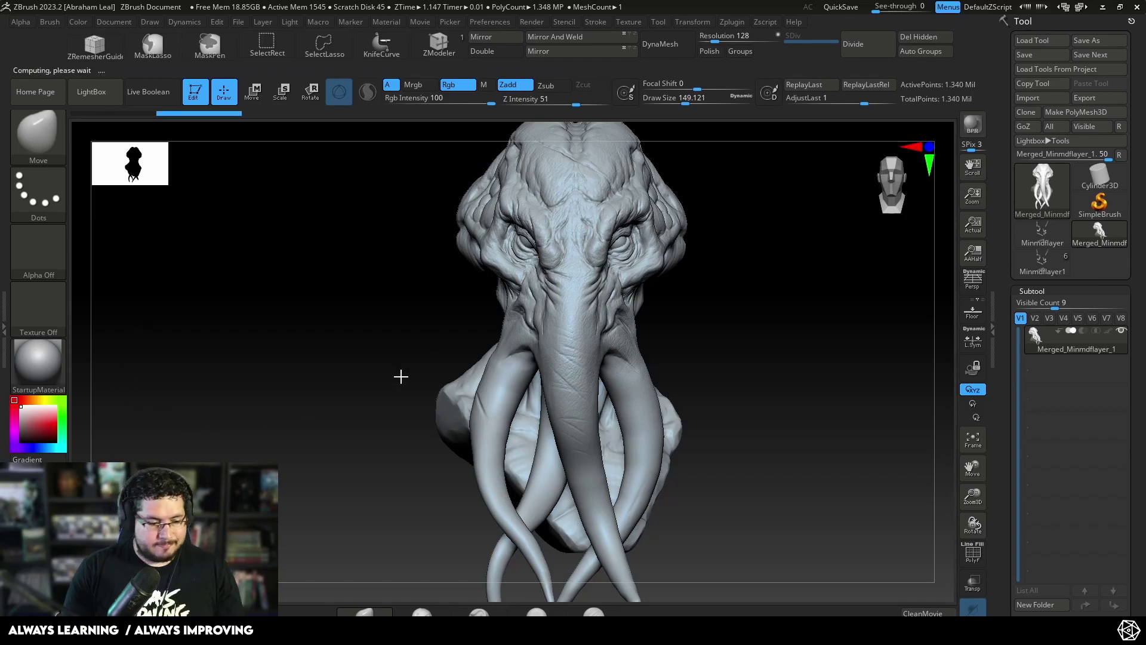
# Switch to Maya and import the existing render scene MindflayerRender.ma
pyautogui.hotkey('alt', 'Tab')
pyautogui.click(27, 24)
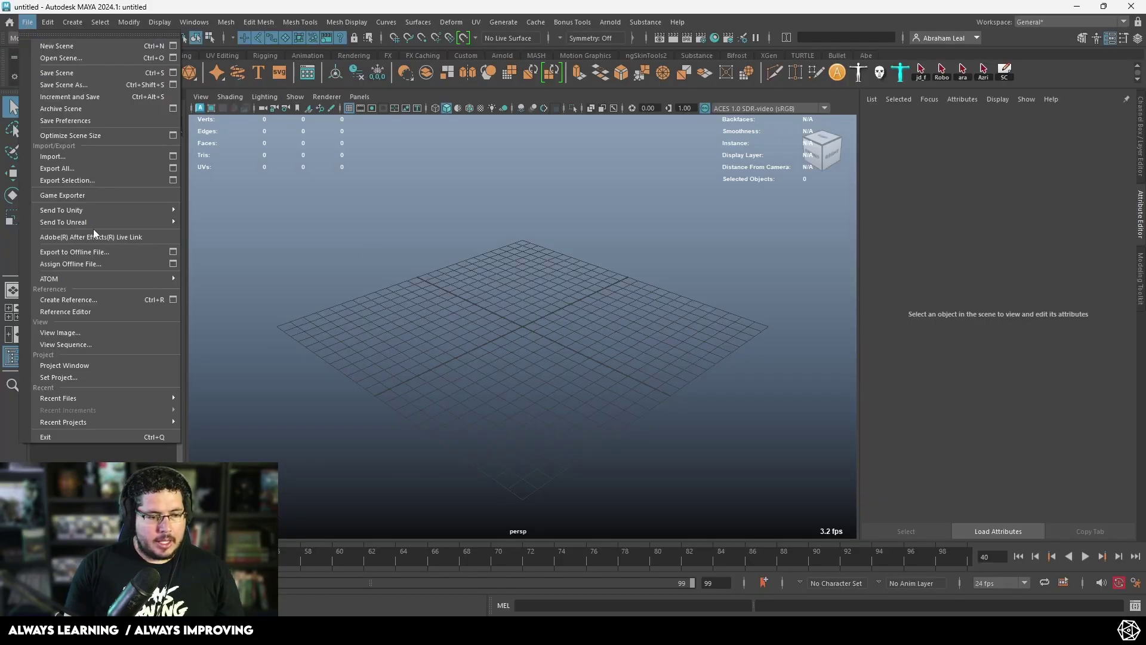
pyautogui.click(71, 157)
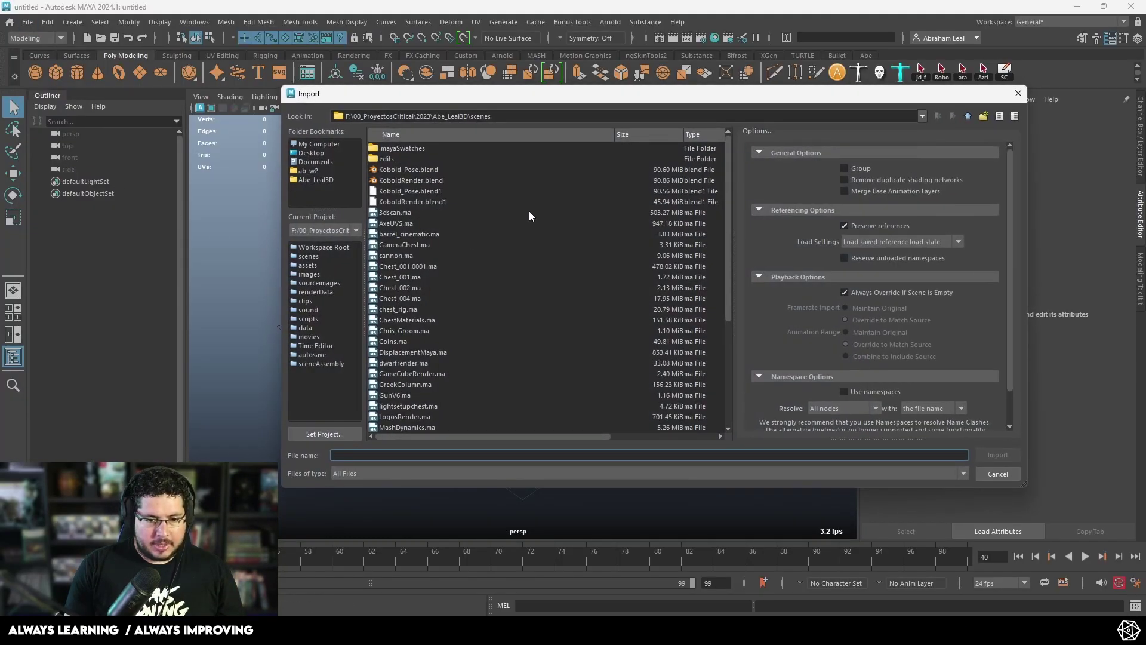
pyautogui.scroll(-2, 461, 385)
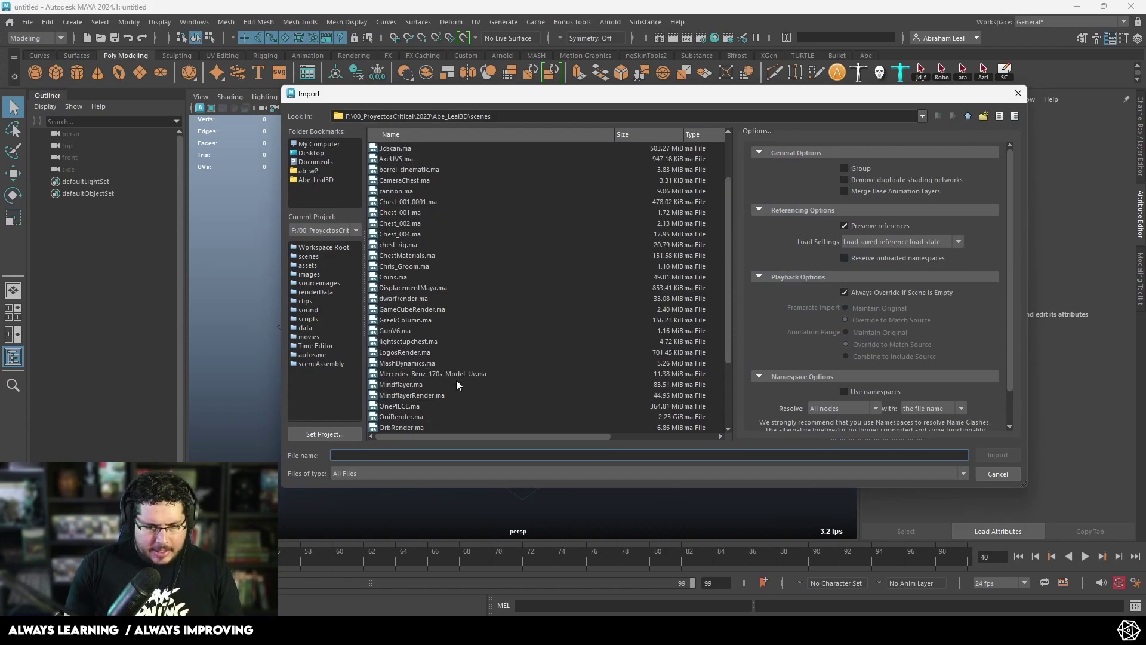
pyautogui.doubleClick(412, 395)
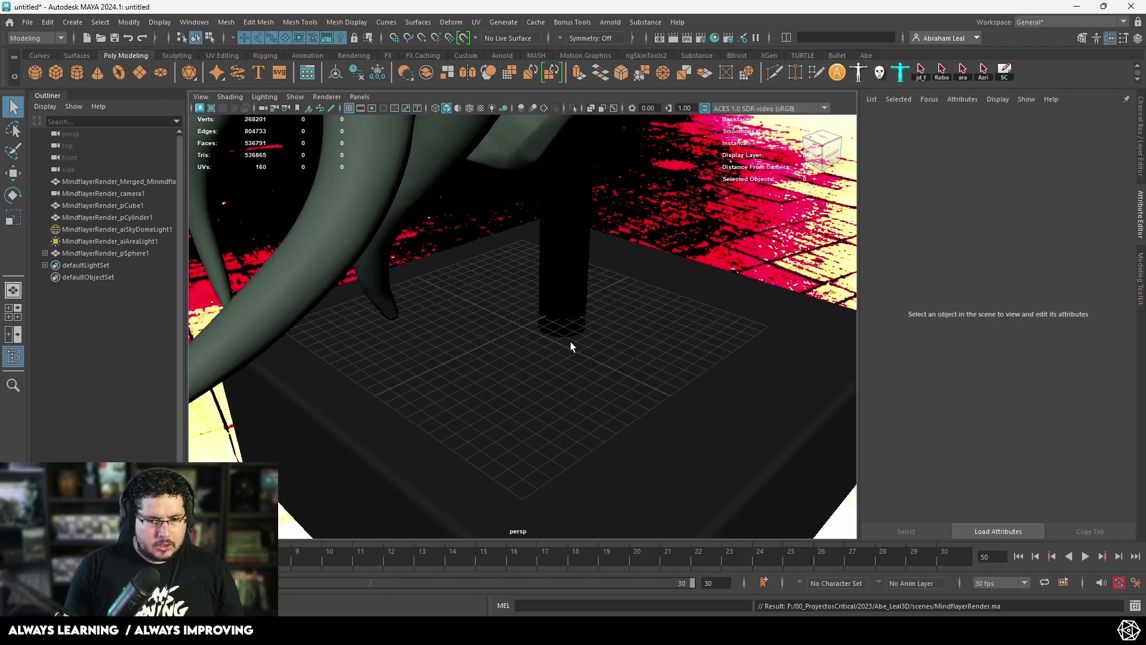
# Replace the sky dome light's image with dancing_hall_4k.exr
pyautogui.scroll(-5, 570, 342)
pyautogui.click(549, 220)
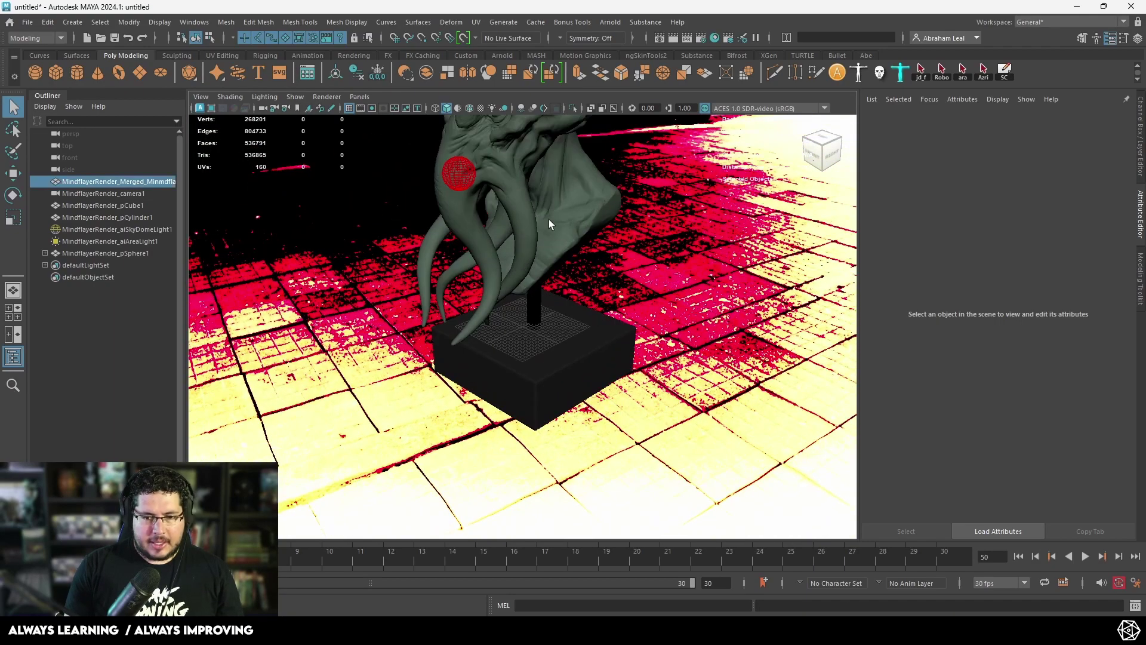
pyautogui.hotkey('ctrl', 'a')
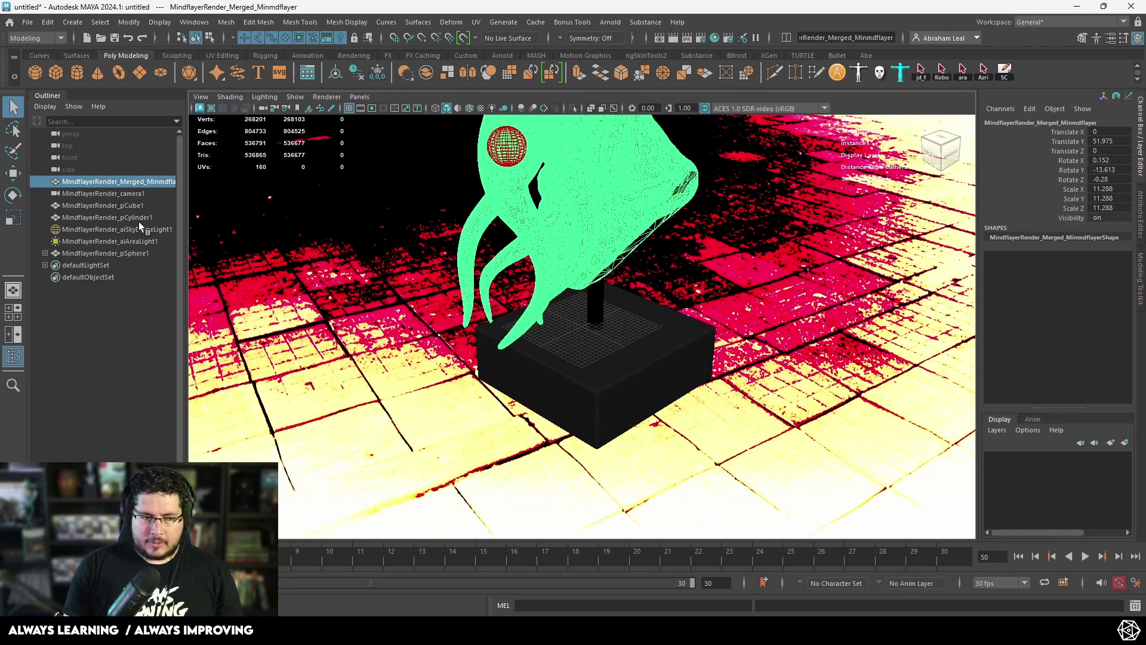
pyautogui.keyDown('alt'); pyautogui.moveTo(654, 299); pyautogui.dragTo(482, 259); pyautogui.keyUp('alt')
pyautogui.click(482, 259)
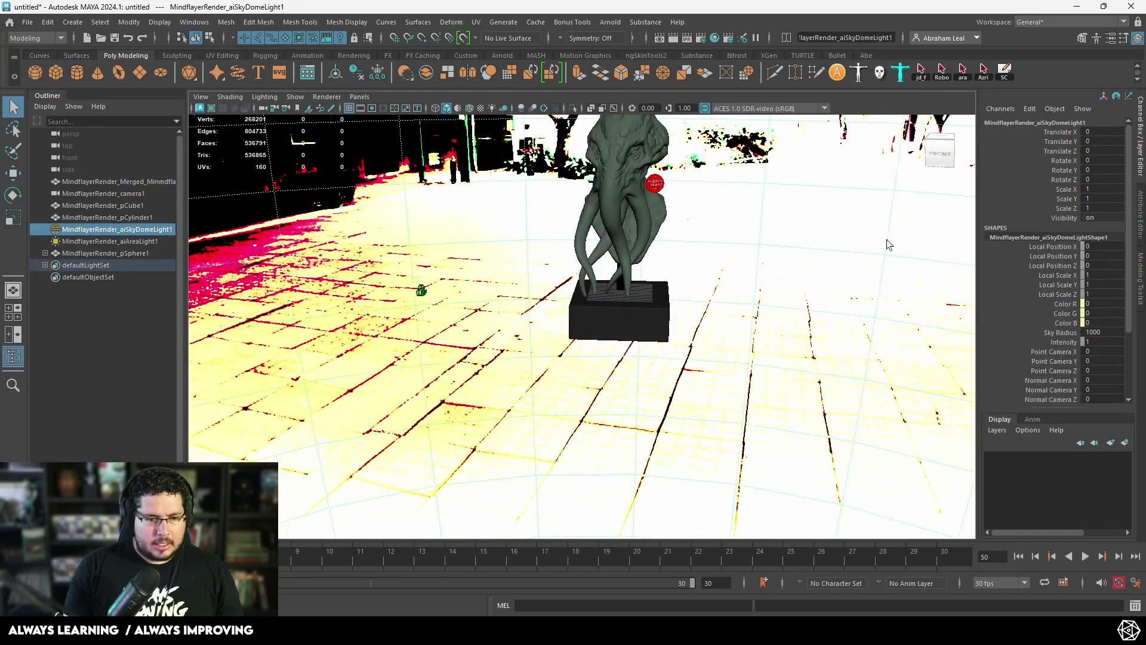
pyautogui.hotkey('ctrl', 'a')
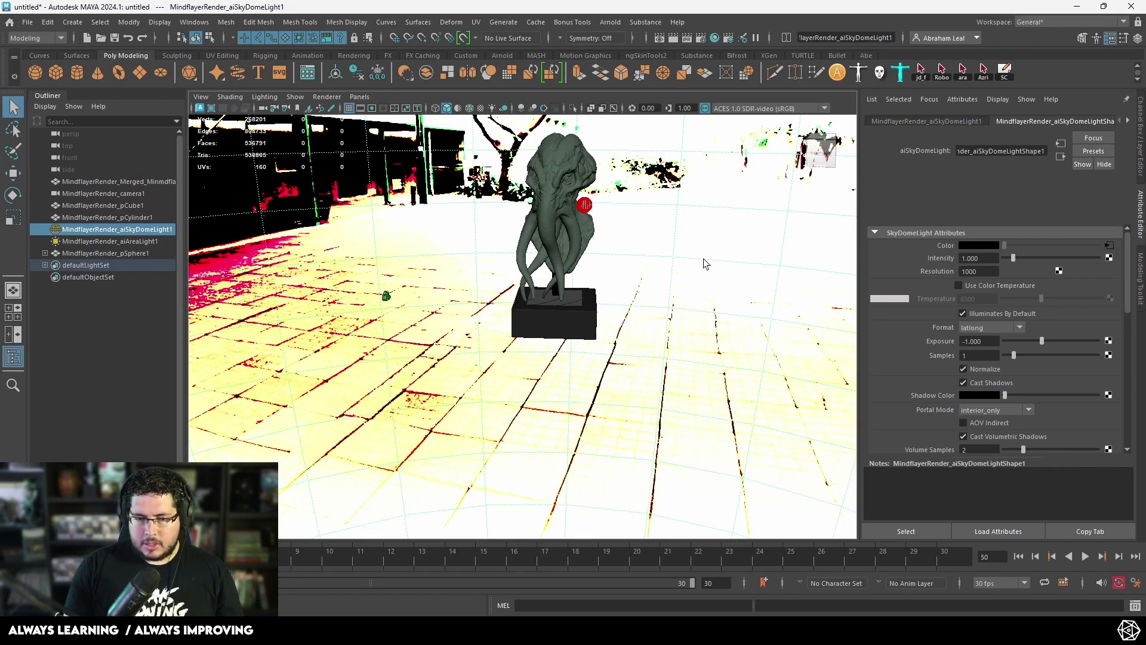
pyautogui.scroll(-5, 704, 263)
pyautogui.click(1110, 285)
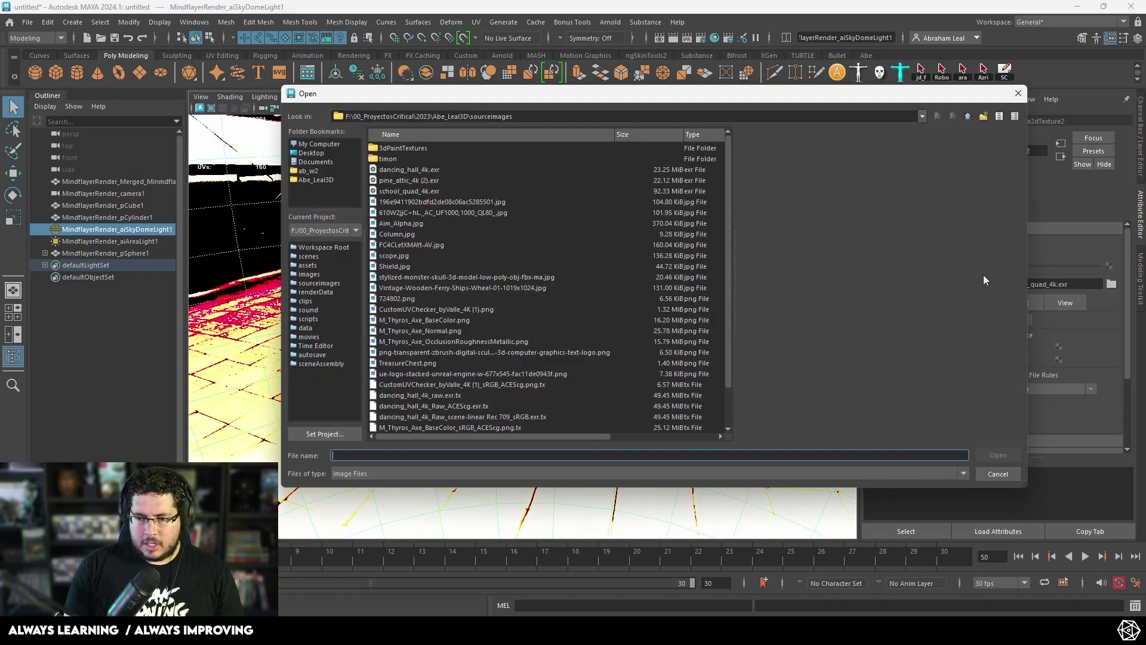
pyautogui.click(394, 170)
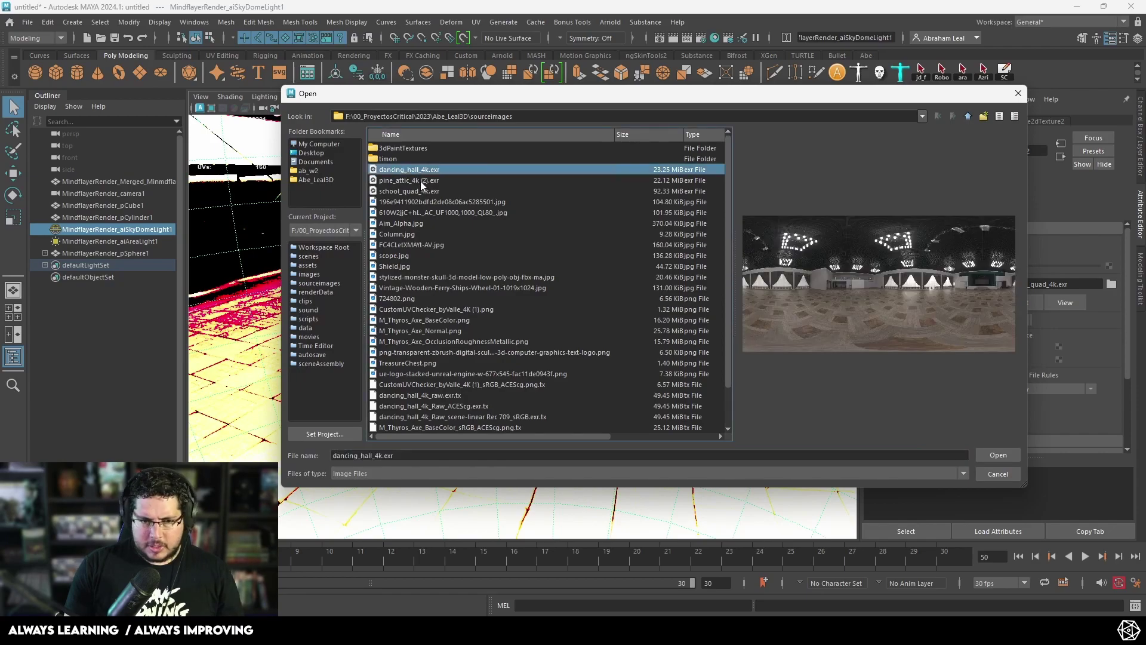
pyautogui.click(1003, 456)
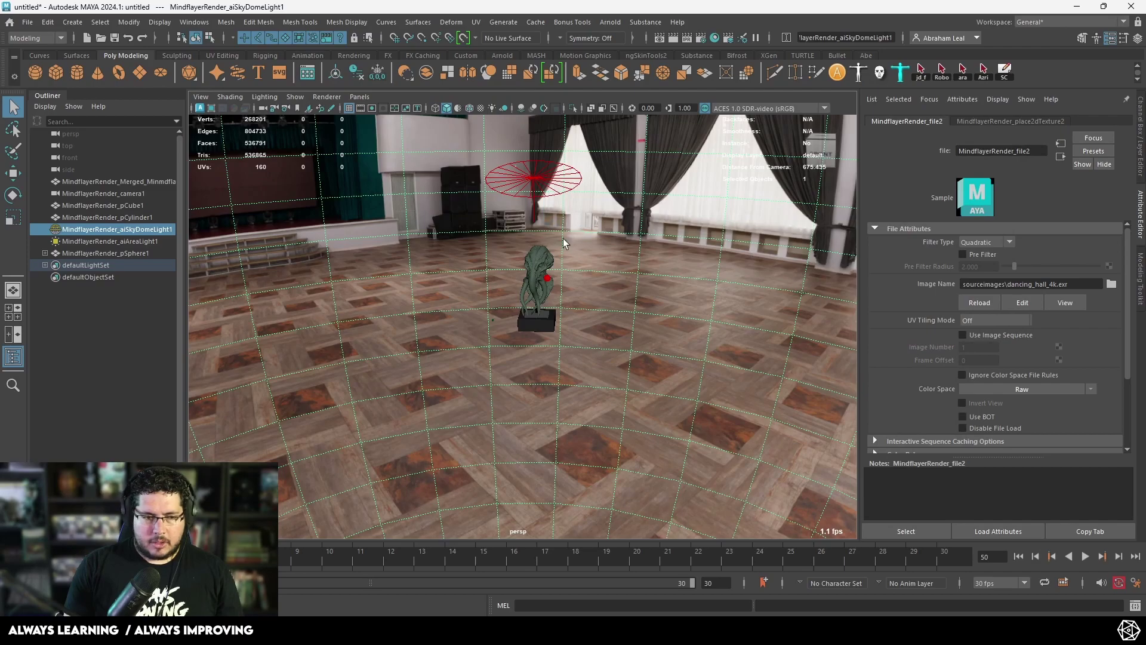
# Delete the sphere mesh light, the old mind flayer mesh, its supporting cylinder and the base cube from the scene
pyautogui.scroll(6, 553, 296)
pyautogui.click(613, 241)
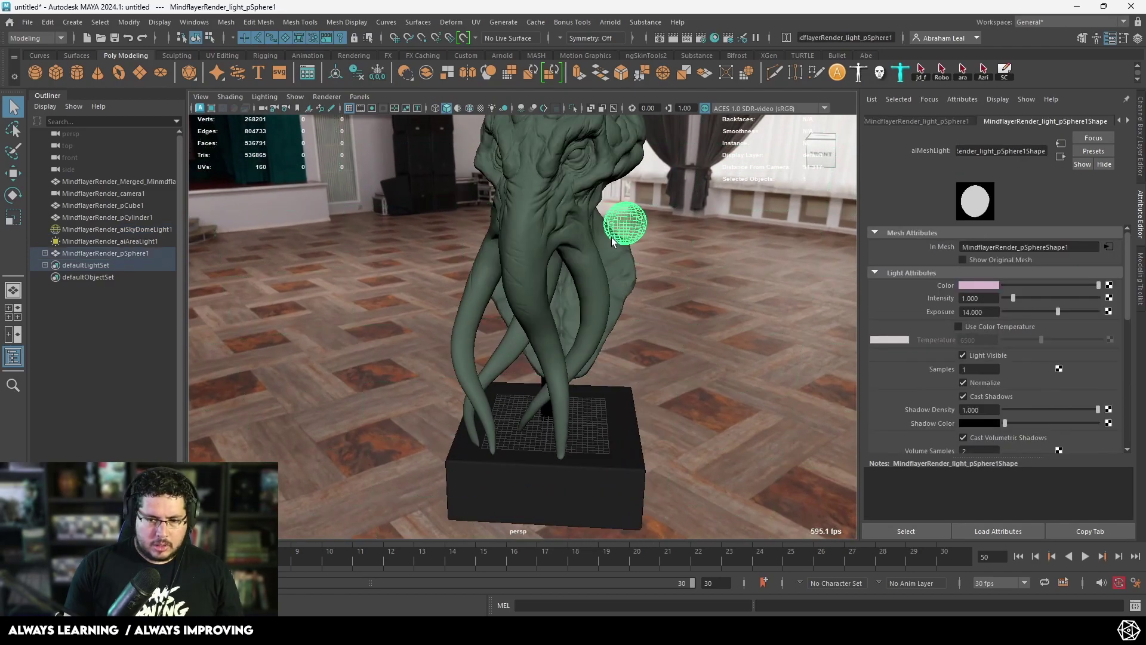
pyautogui.press('Delete')
pyautogui.click(535, 350)
pyautogui.press('Delete')
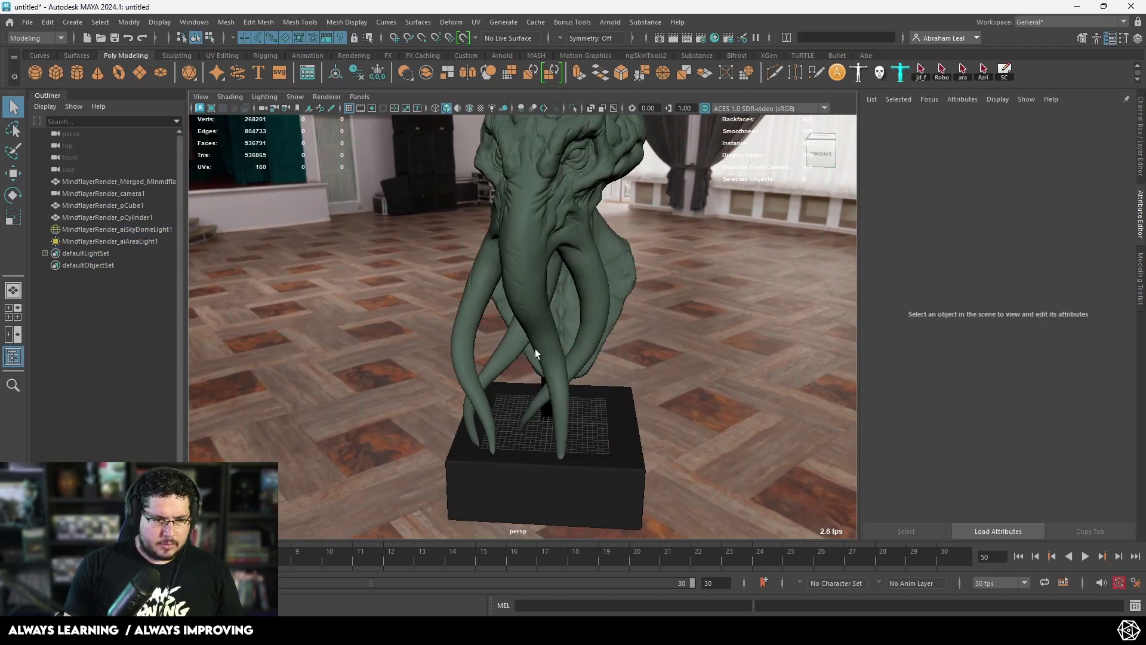
pyautogui.click(547, 250)
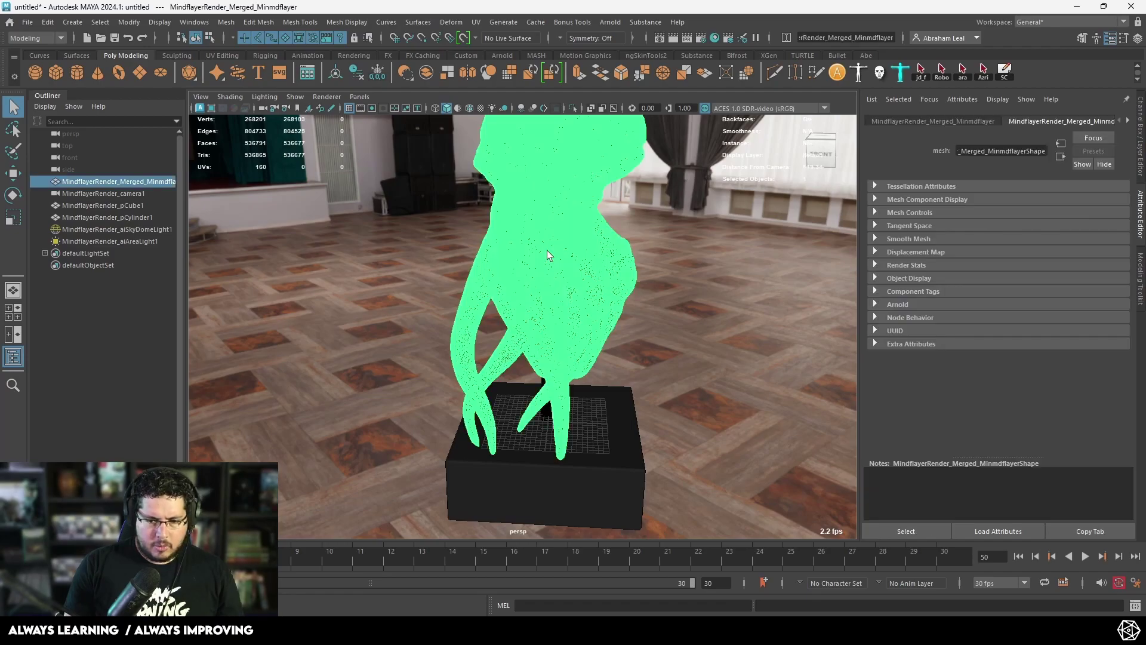
pyautogui.press('Delete')
pyautogui.click(549, 318)
pyautogui.press('Delete')
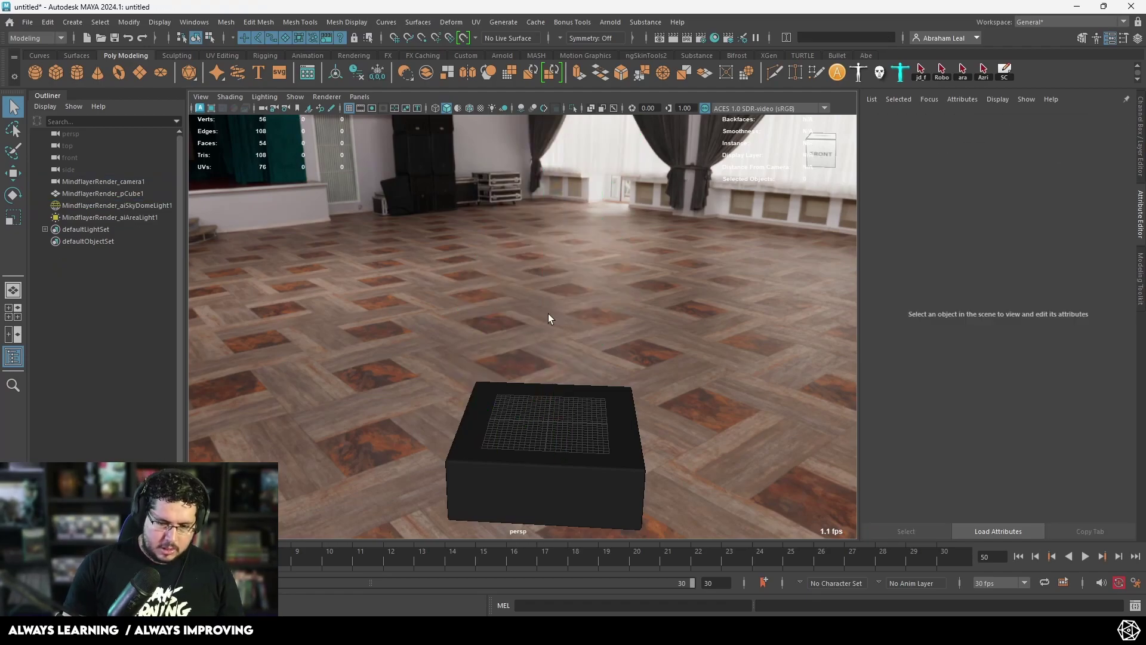
pyautogui.click(592, 417)
pyautogui.press('Delete')
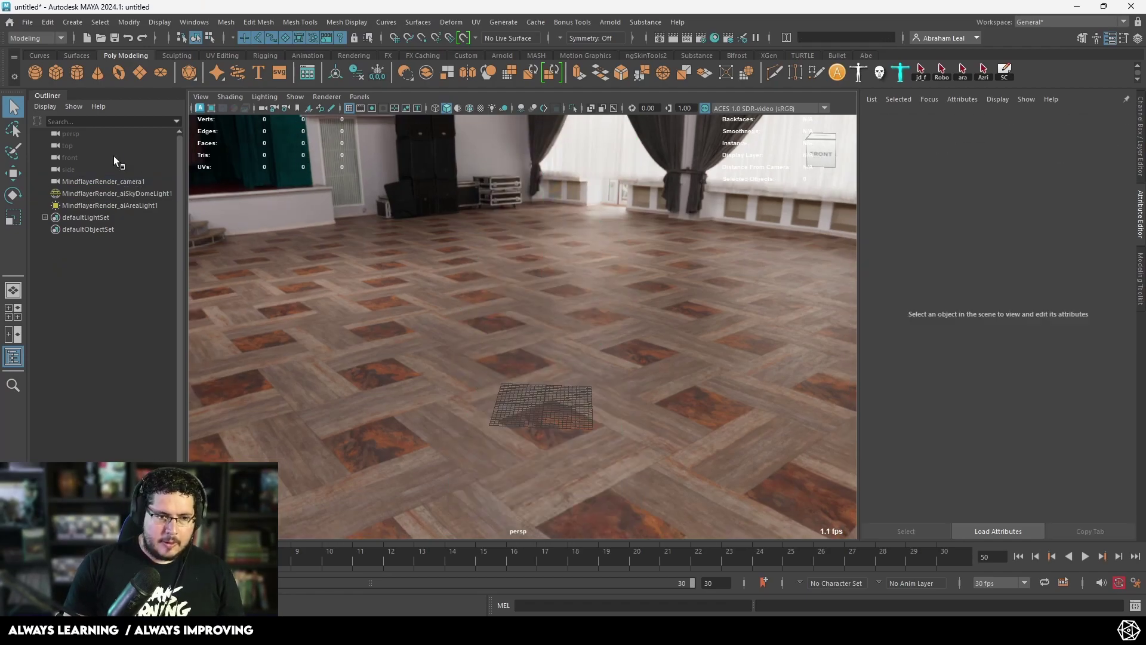
# Export the decimated merged head from ZBrush to the Desktop as Merged_Minmdflayer_1.fbx and import it into the Maya scene
pyautogui.click(28, 22)
pyautogui.click(63, 159)
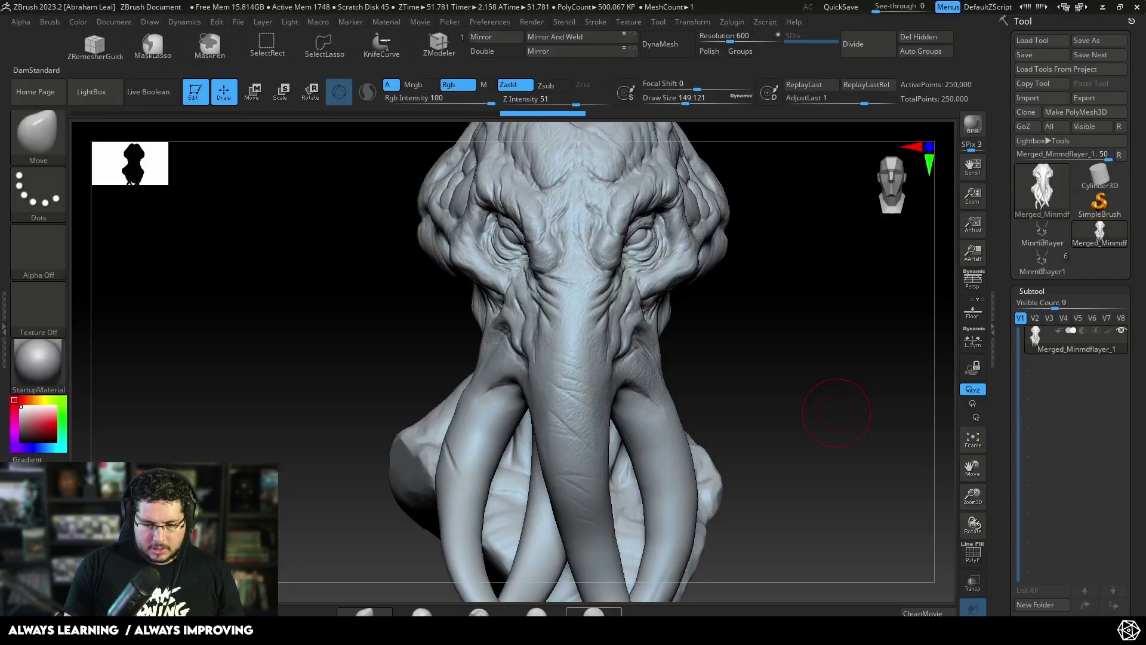
pyautogui.moveTo(832, 243); pyautogui.dragTo(824, 286)
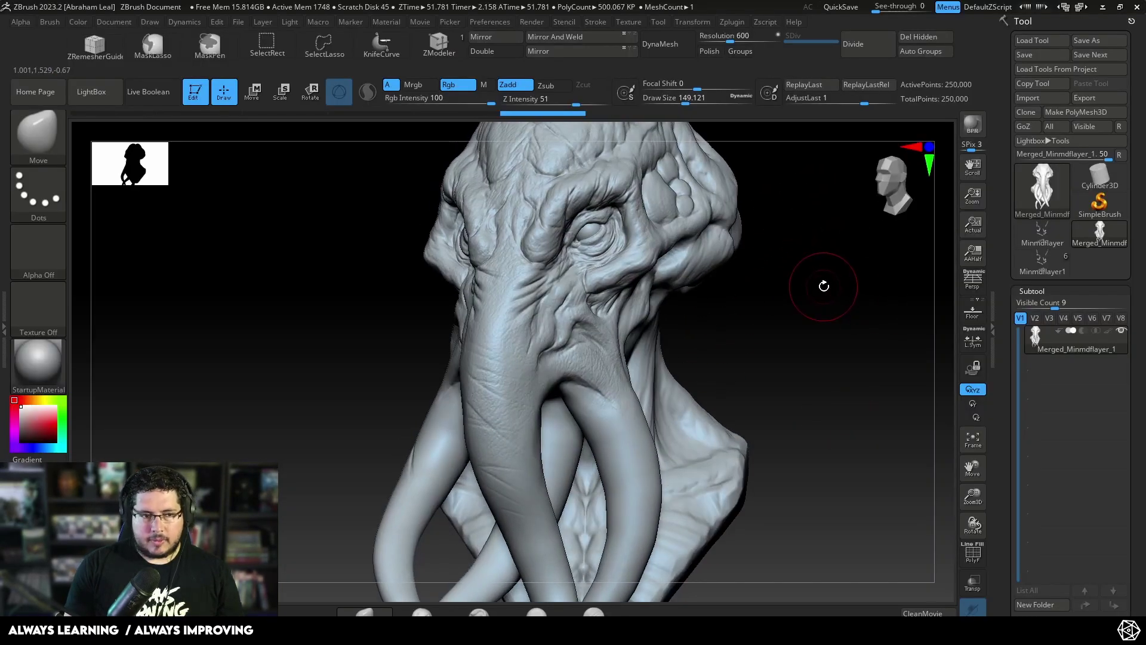
pyautogui.click(1085, 97)
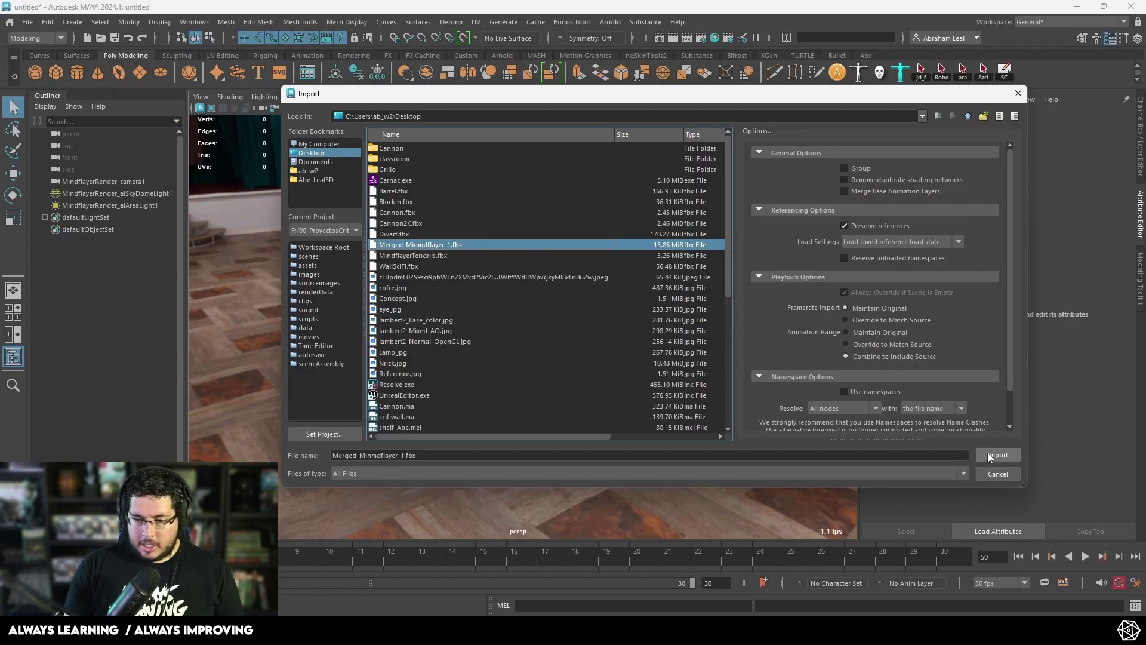
pyautogui.click(996, 455)
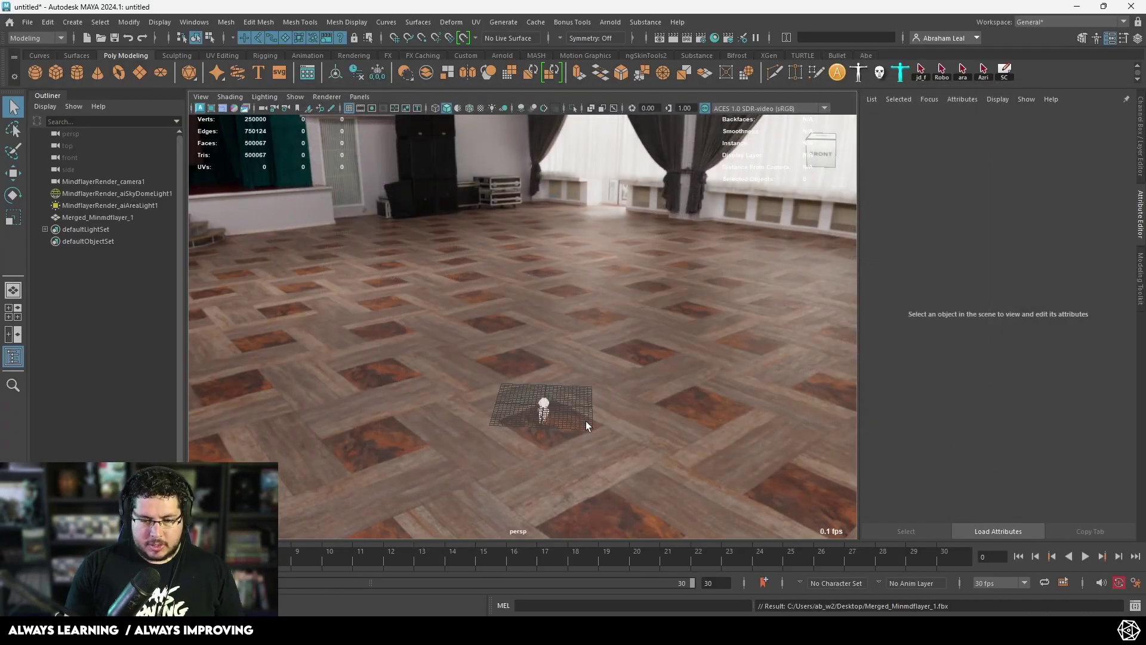
pyautogui.scroll(3, 585, 421)
pyautogui.keyDown('alt'); pyautogui.moveTo(586, 421); pyautogui.dragTo(527, 269, button='middle'); pyautogui.keyUp('alt')
pyautogui.scroll(5, 517, 377)
pyautogui.scroll(2, 517, 378)
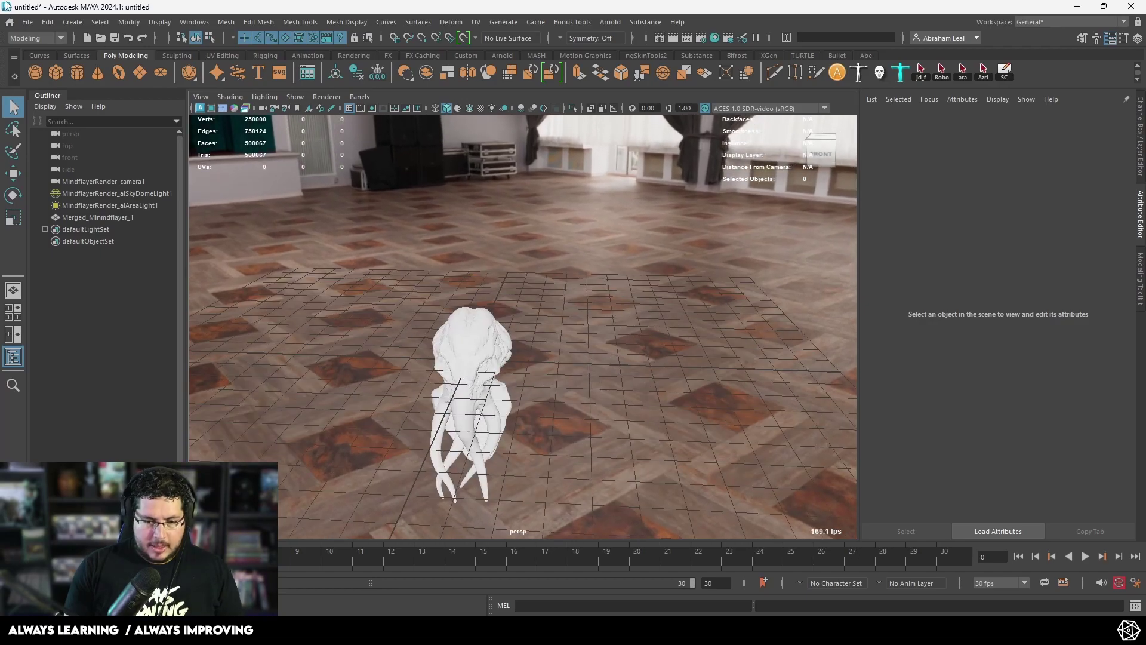
# Import MindflayerTendrils.fbx from the Desktop into the scene
pyautogui.click(27, 23)
pyautogui.click(66, 161)
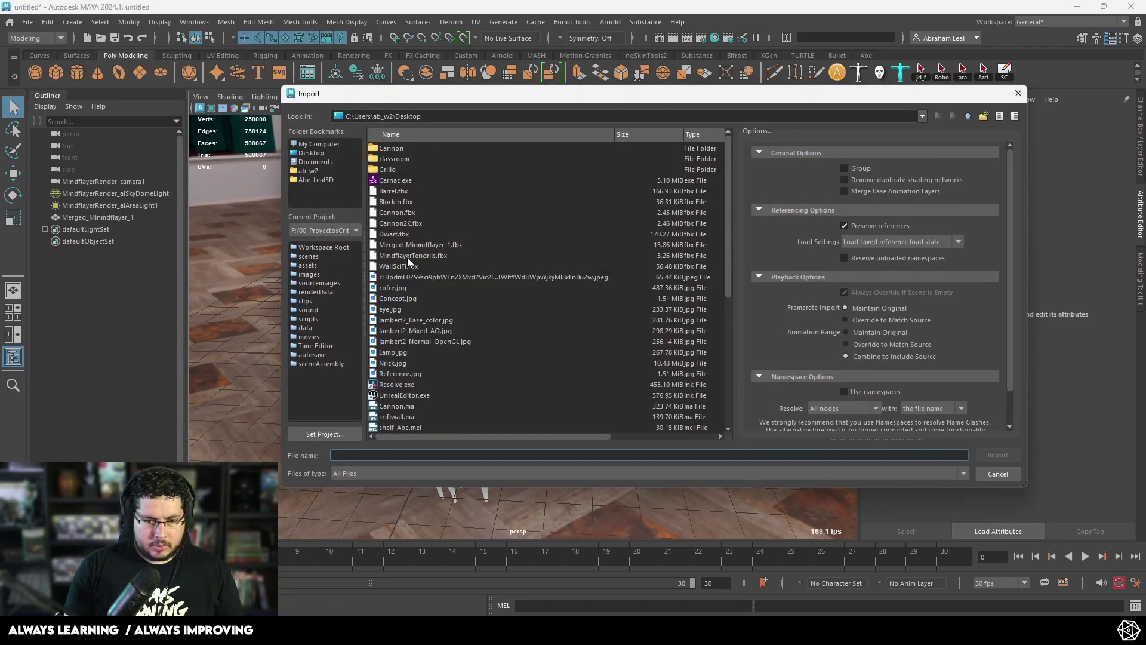
pyautogui.doubleClick(412, 255)
# Group the imported head and tendril meshes together
pyautogui.keyDown('alt'); pyautogui.moveTo(528, 394); pyautogui.dragTo(654, 366); pyautogui.keyUp('alt')
pyautogui.click(531, 343)
pyautogui.keyDown('shift'); pyautogui.click(510, 298); pyautogui.keyUp('shift')
pyautogui.scroll(-8, 510, 299)
pyautogui.scroll(4, 564, 320)
pyautogui.press('f')
pyautogui.scroll(-6, 514, 316)
pyautogui.scroll(5, 515, 317)
pyautogui.keyDown('alt'); pyautogui.moveTo(770, 394); pyautogui.dragTo(600, 327); pyautogui.keyUp('alt')
pyautogui.hotkey('ctrl', 'g')
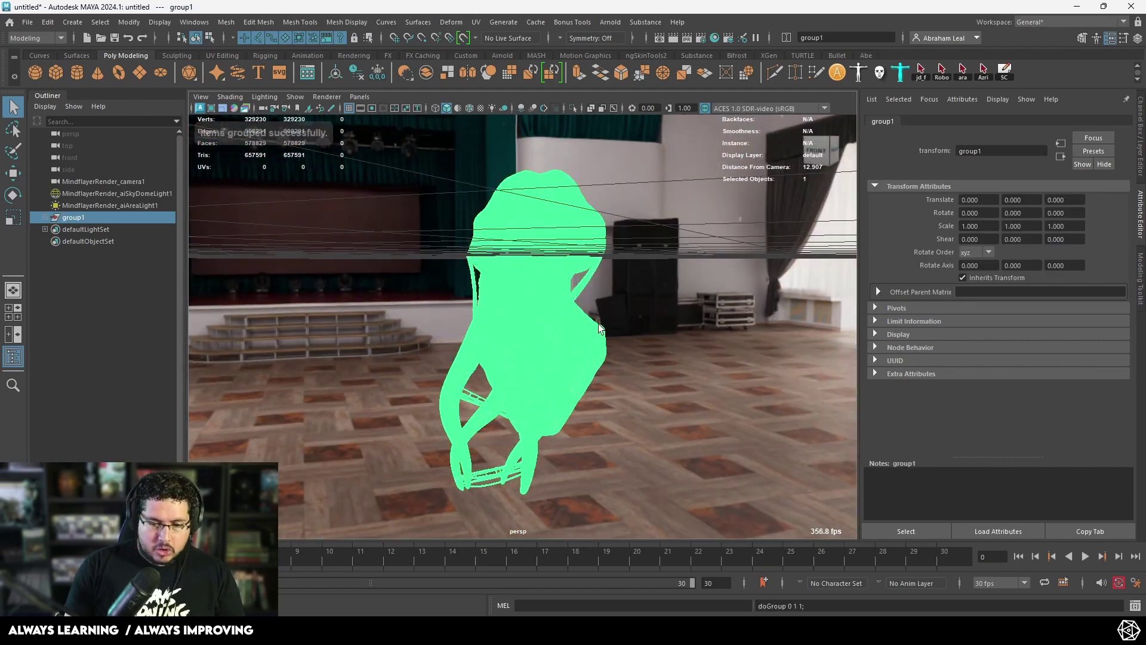
# Scale the head and tendrils group up uniformly to about 4.06
pyautogui.scroll(-5, 597, 327)
pyautogui.press('r')
pyautogui.moveTo(533, 302); pyautogui.dragTo(597, 301)
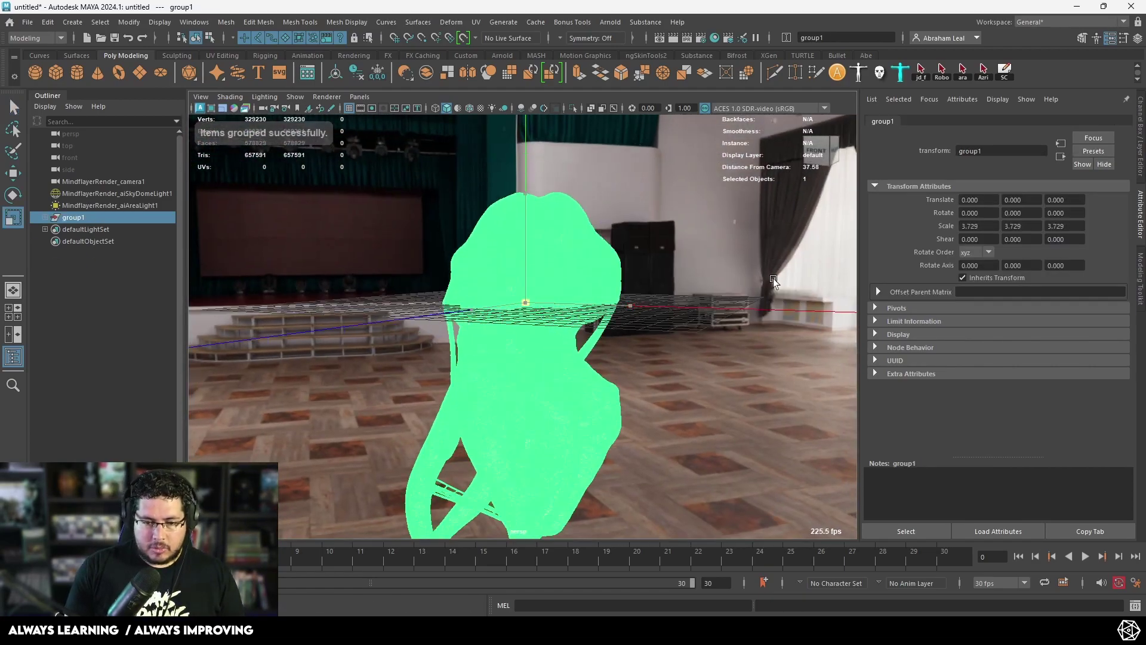
pyautogui.scroll(-5, 597, 301)
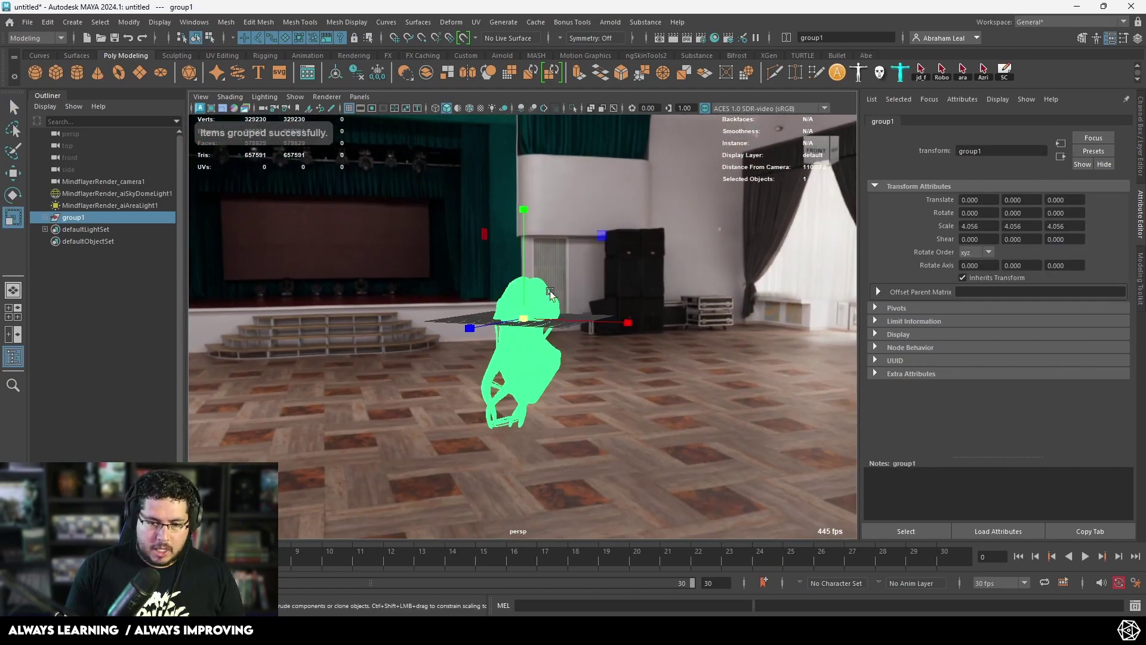
# Create a polygon cube as a size reference and move it beside the head, to about 10.33 in X
pyautogui.click(55, 72)
pyautogui.scroll(5, 524, 300)
pyautogui.press('w')
pyautogui.moveTo(566, 318); pyautogui.dragTo(708, 322)
pyautogui.scroll(3, 707, 323)
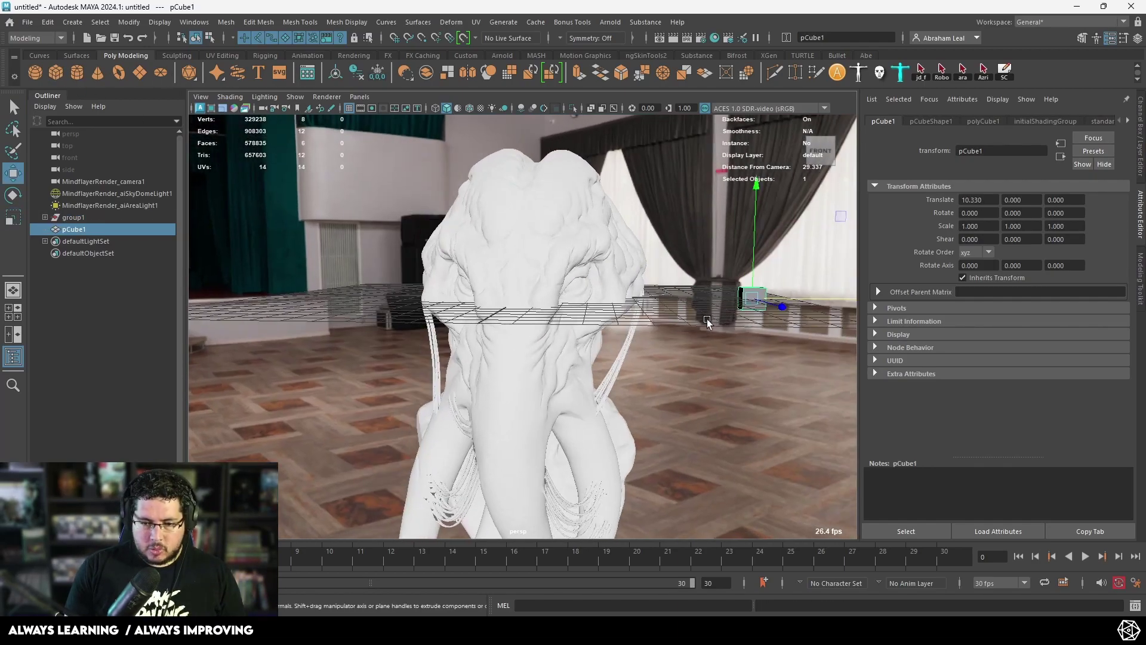
pyautogui.keyDown('alt'); pyautogui.moveTo(707, 323); pyautogui.dragTo(681, 292, button='middle'); pyautogui.keyUp('alt')
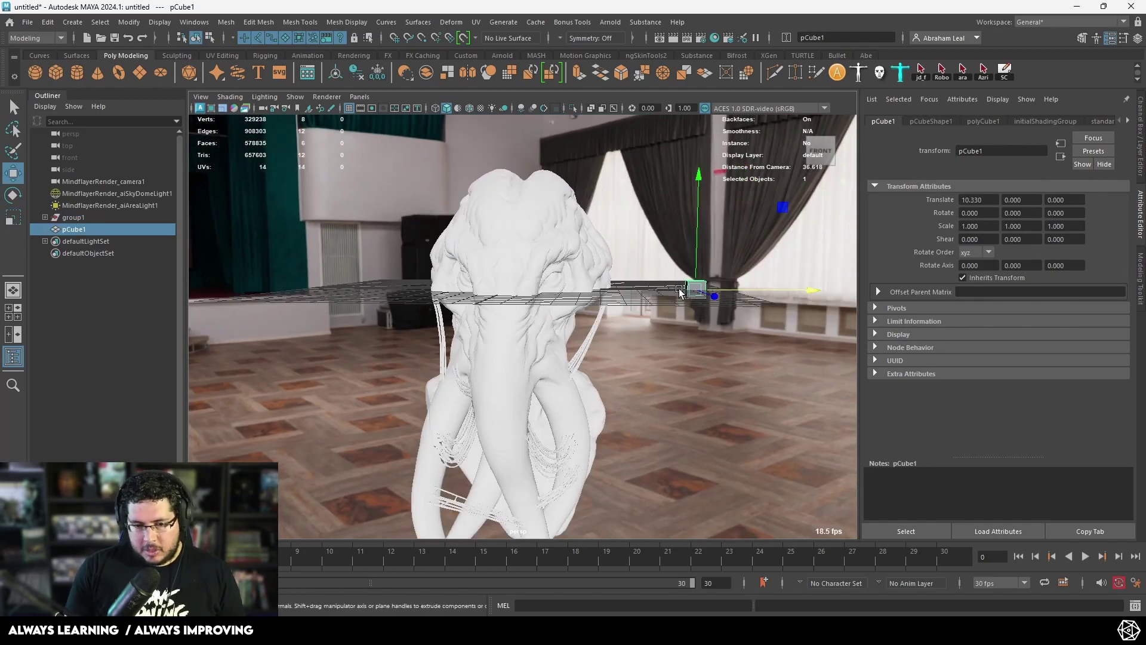
# Set the reference cube's scale to 40 on all three axes and show the scene in wireframe
pyautogui.click(71, 217)
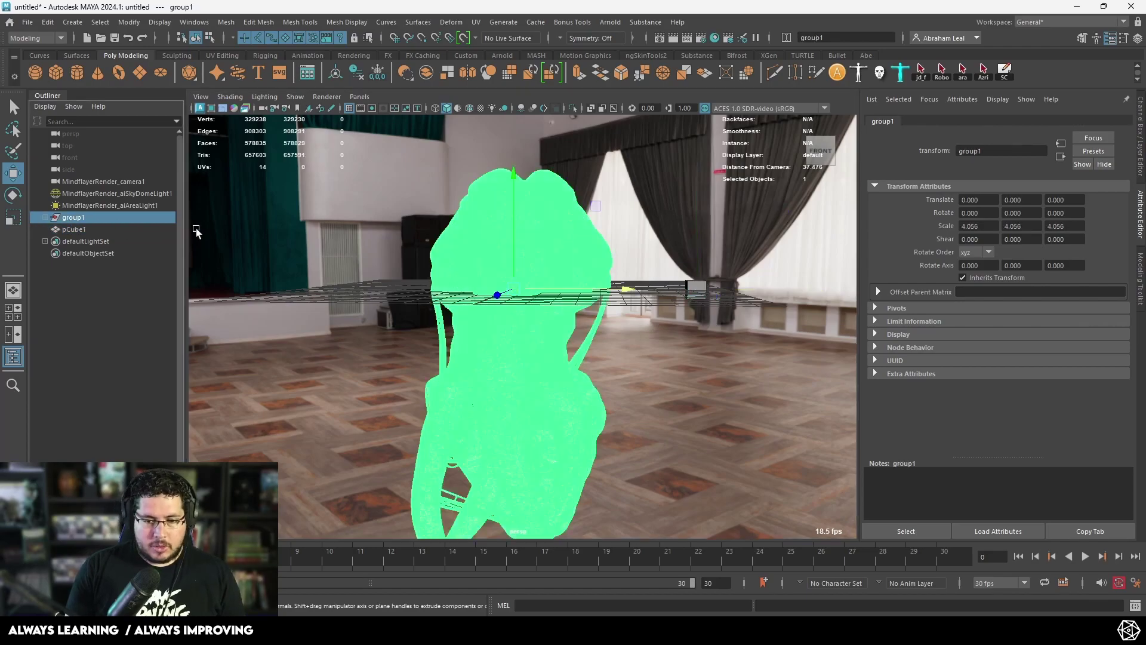
pyautogui.click(696, 274)
pyautogui.hotkey('ctrl', 'a')
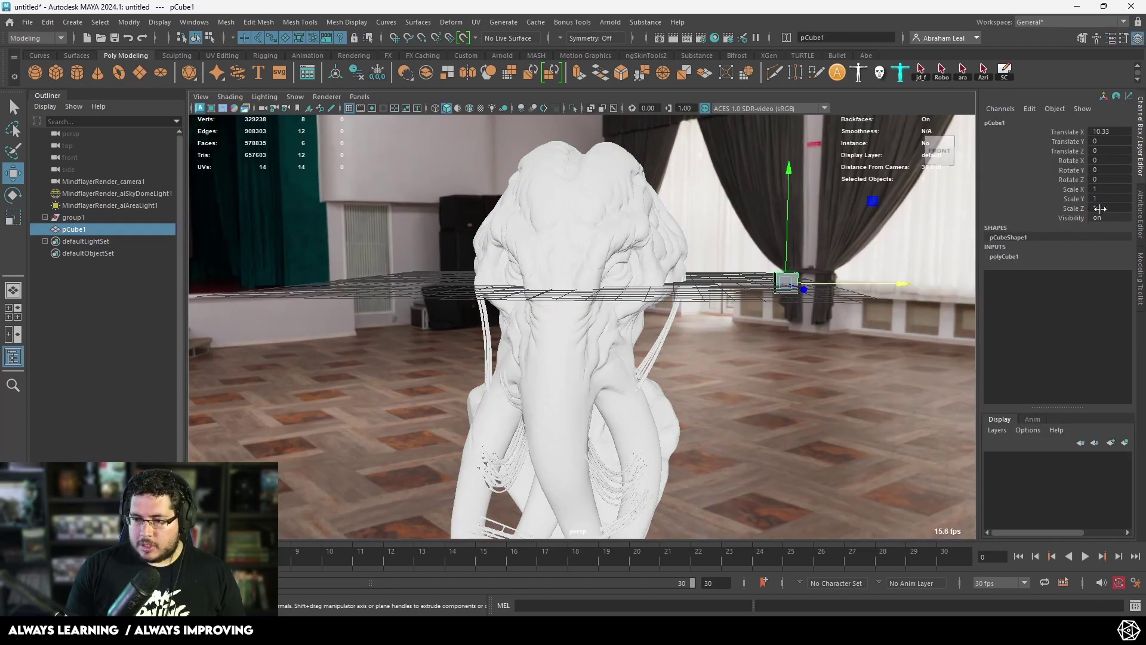
pyautogui.moveTo(1105, 189); pyautogui.dragTo(1107, 206)
pyautogui.write('30')
pyautogui.press('Return')
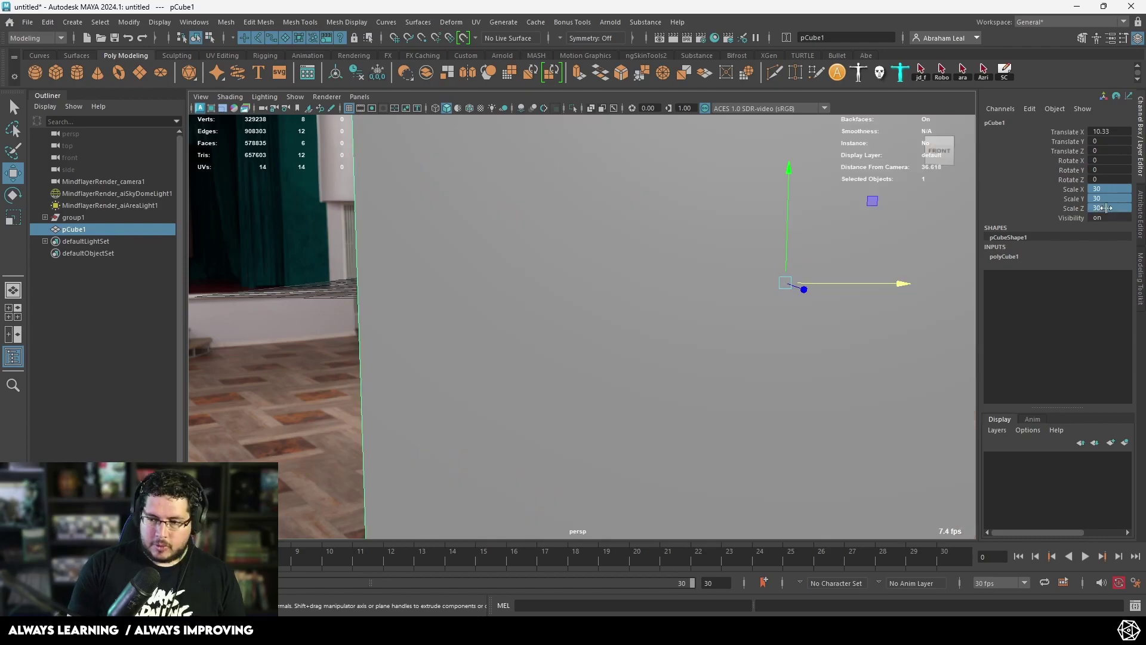
pyautogui.press('4')
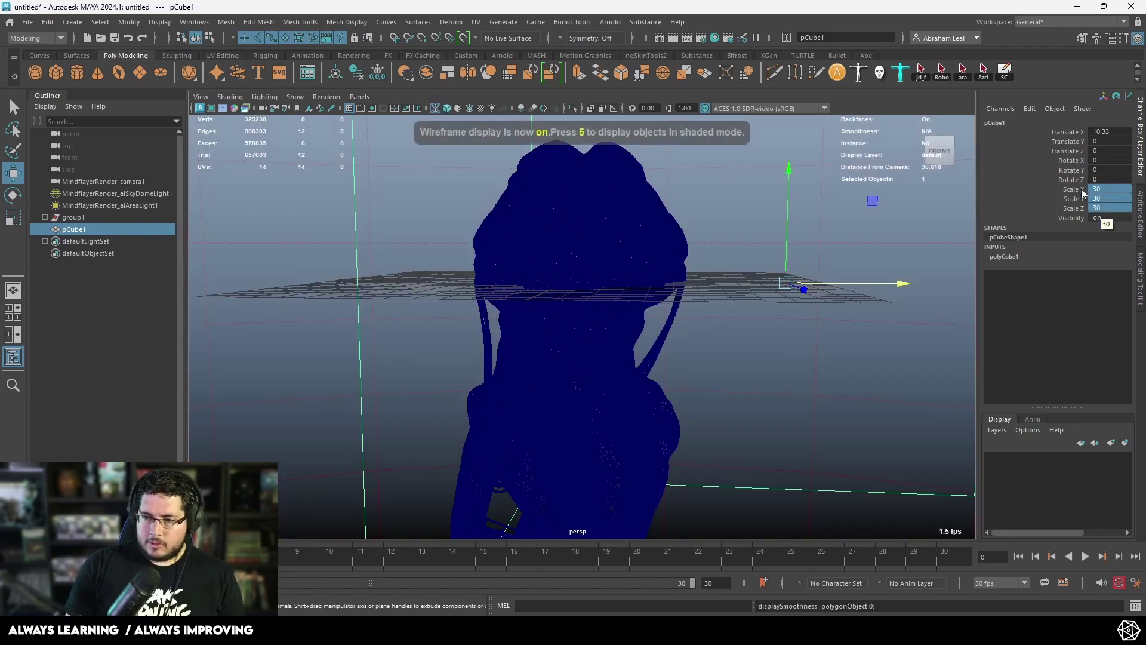
pyautogui.doubleClick(1106, 208)
pyautogui.write('40')
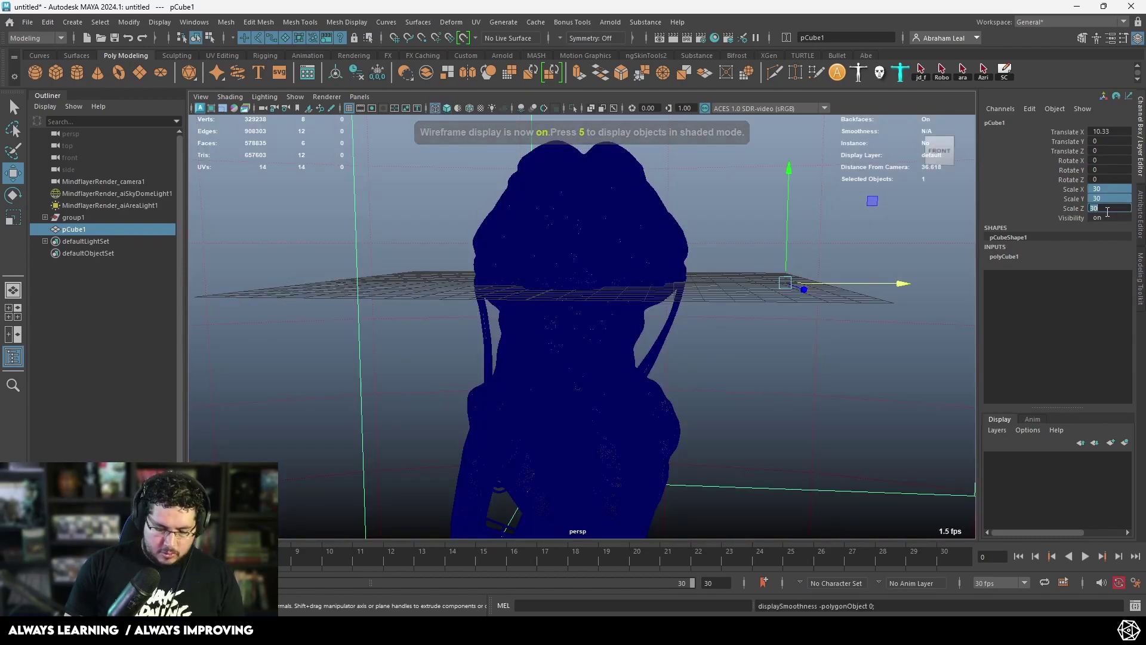
pyautogui.press('Return')
pyautogui.scroll(-10, 593, 320)
pyautogui.scroll(3, 593, 320)
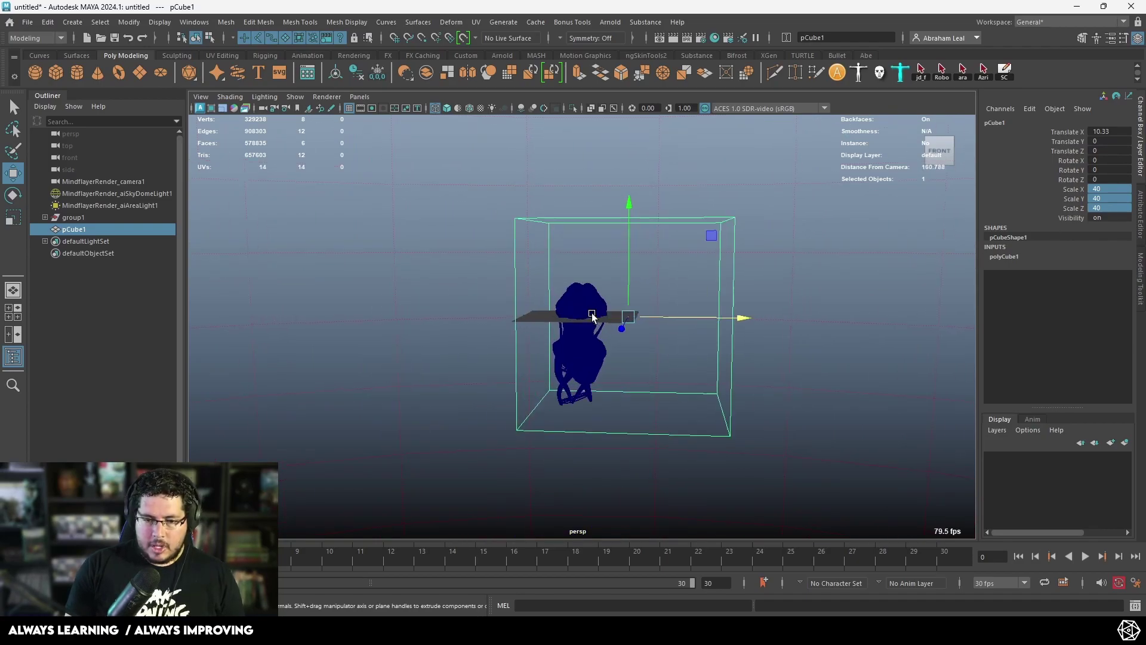
# Scale the head and tendrils group up to about 14.46, using the reference cube for comparison
pyautogui.click(78, 218)
pyautogui.press('r')
pyautogui.moveTo(580, 316); pyautogui.dragTo(826, 285)
pyautogui.press('w')
pyautogui.moveTo(574, 248); pyautogui.dragTo(570, 128)
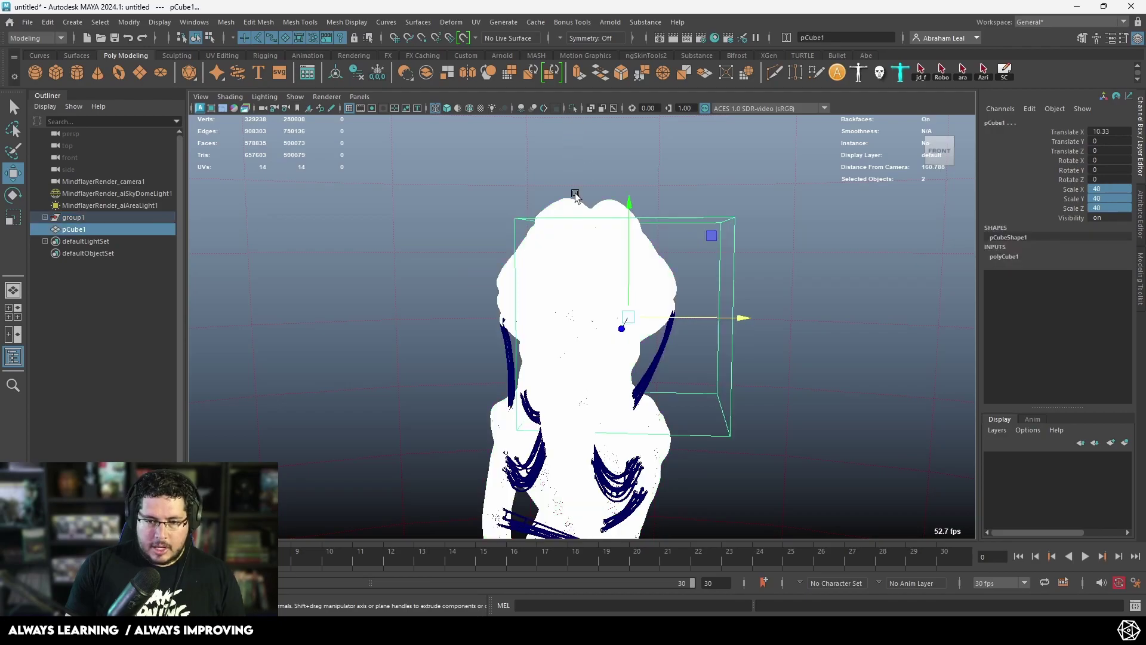
pyautogui.hotkey('ctrl', 'z')
# Delete the reference cube and return the viewport to shaded display
pyautogui.click(705, 218)
pyautogui.press('Delete')
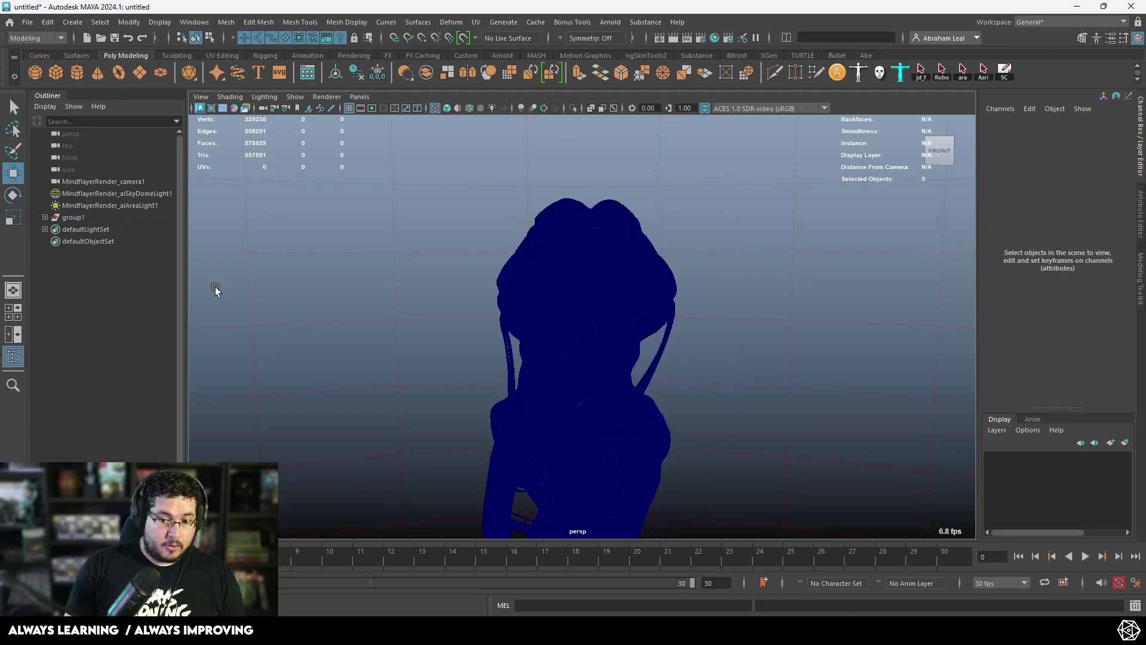
pyautogui.press('5')
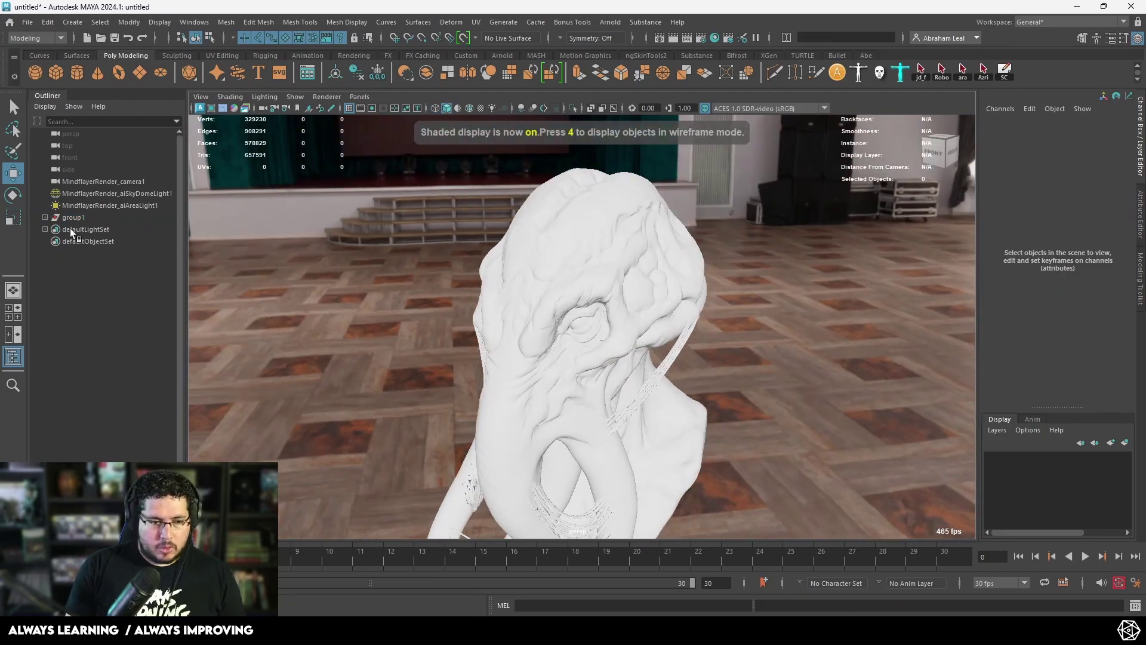
# Raise the head and tendrils group above the grid to about 53.87 in Y
pyautogui.click(73, 218)
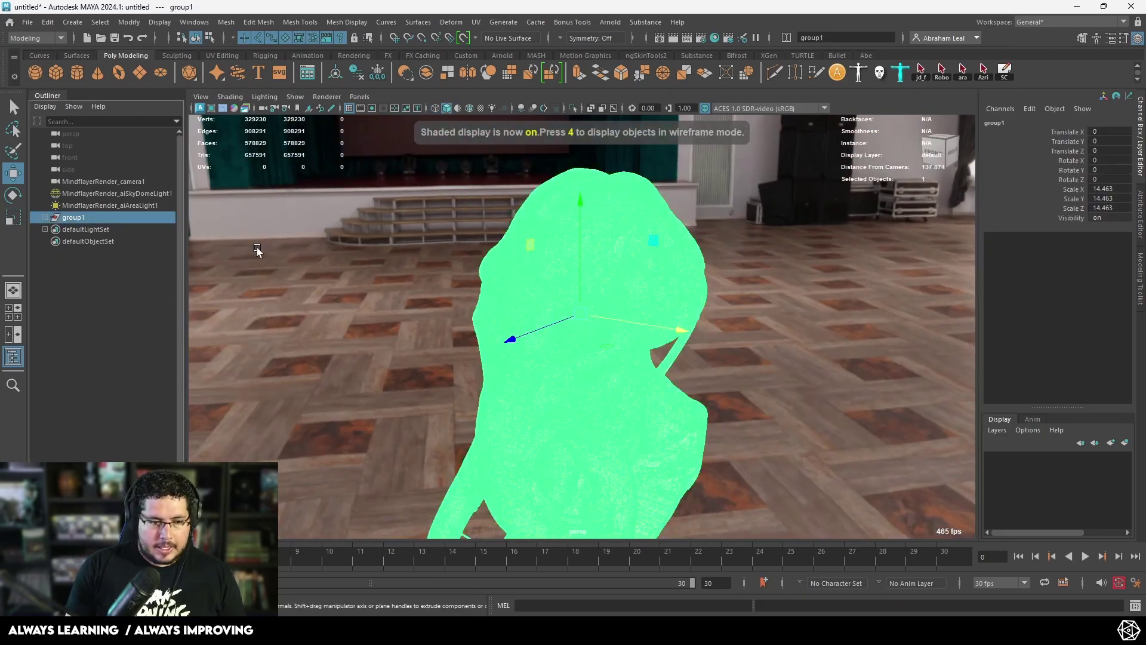
pyautogui.press('f')
pyautogui.moveTo(582, 264); pyautogui.dragTo(568, 114)
pyautogui.keyDown('alt'); pyautogui.moveTo(529, 248); pyautogui.dragTo(525, 332, button='middle'); pyautogui.keyUp('alt')
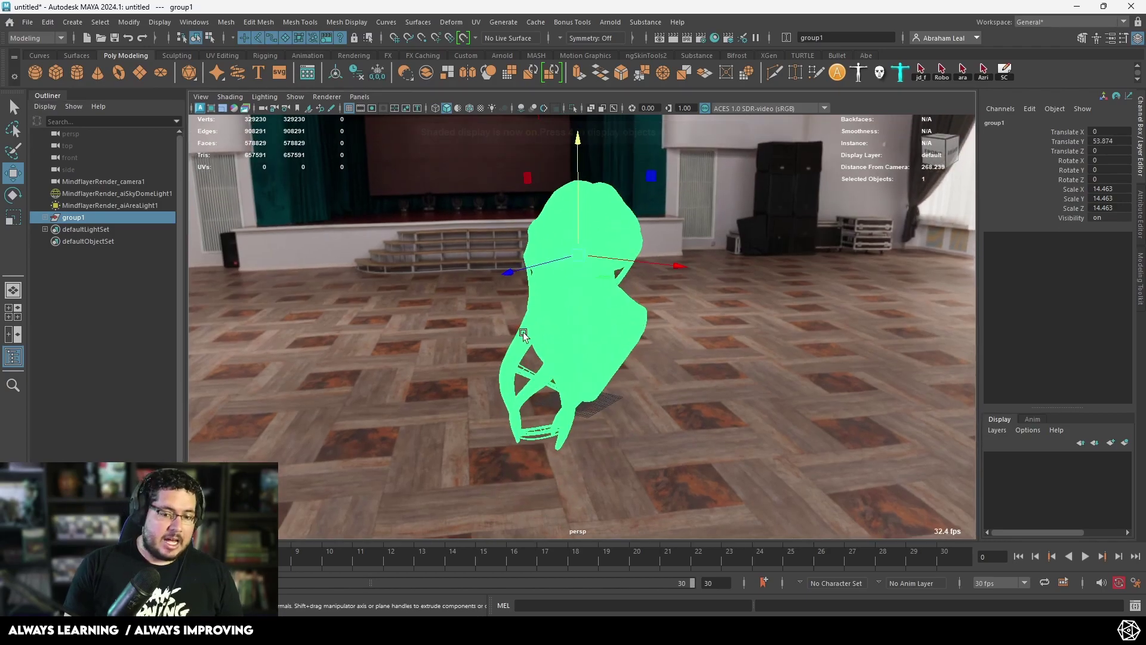
pyautogui.keyDown('alt'); pyautogui.moveTo(524, 333); pyautogui.dragTo(578, 325); pyautogui.keyUp('alt')
pyautogui.keyDown('alt'); pyautogui.moveTo(578, 325); pyautogui.dragTo(605, 348, button='right'); pyautogui.keyUp('alt')
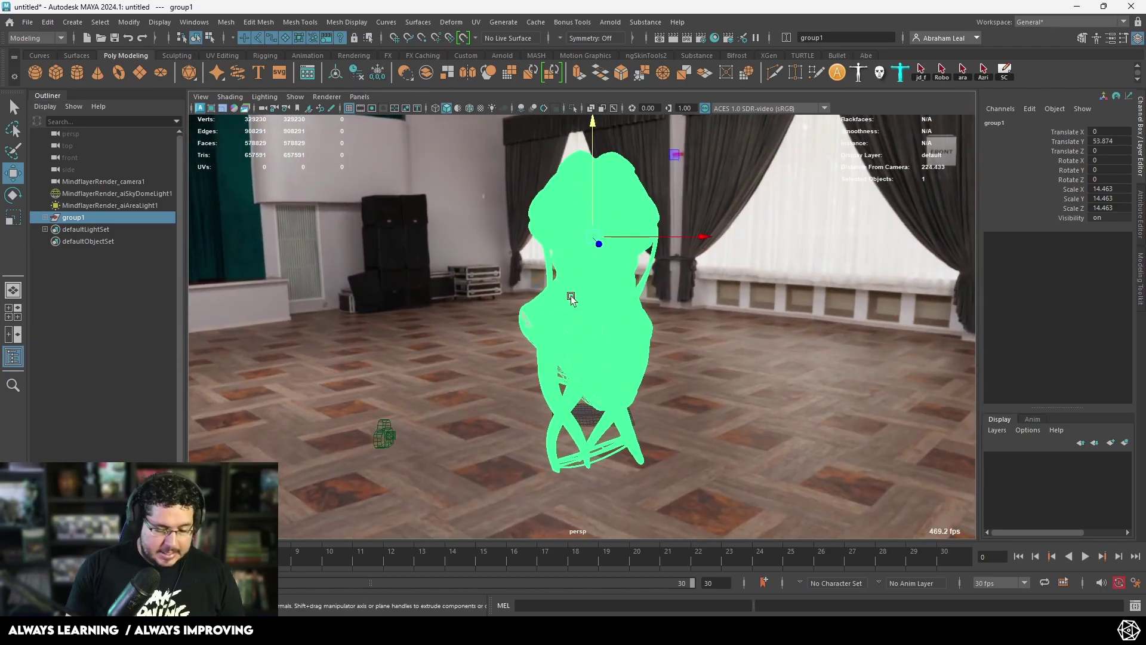
# Assign the scene's existing dark green skin material to the head mesh only
pyautogui.keyDown('alt'); pyautogui.moveTo(571, 299); pyautogui.dragTo(574, 203); pyautogui.keyUp('alt')
pyautogui.click(671, 300)
pyautogui.click(574, 203)
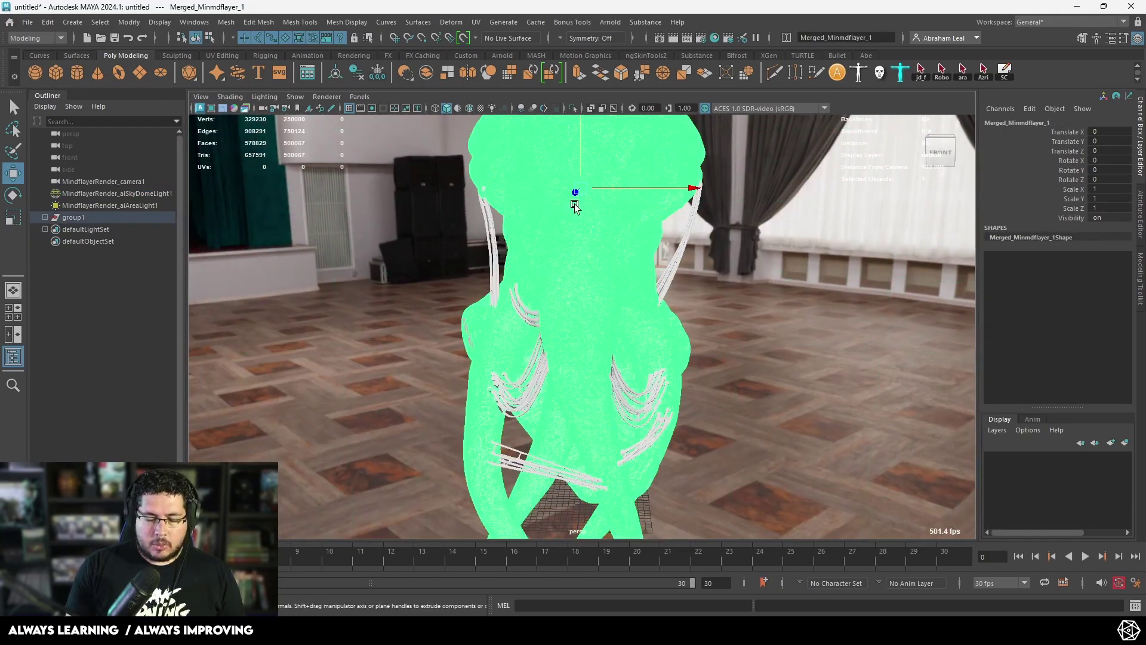
pyautogui.rightClick(574, 203)
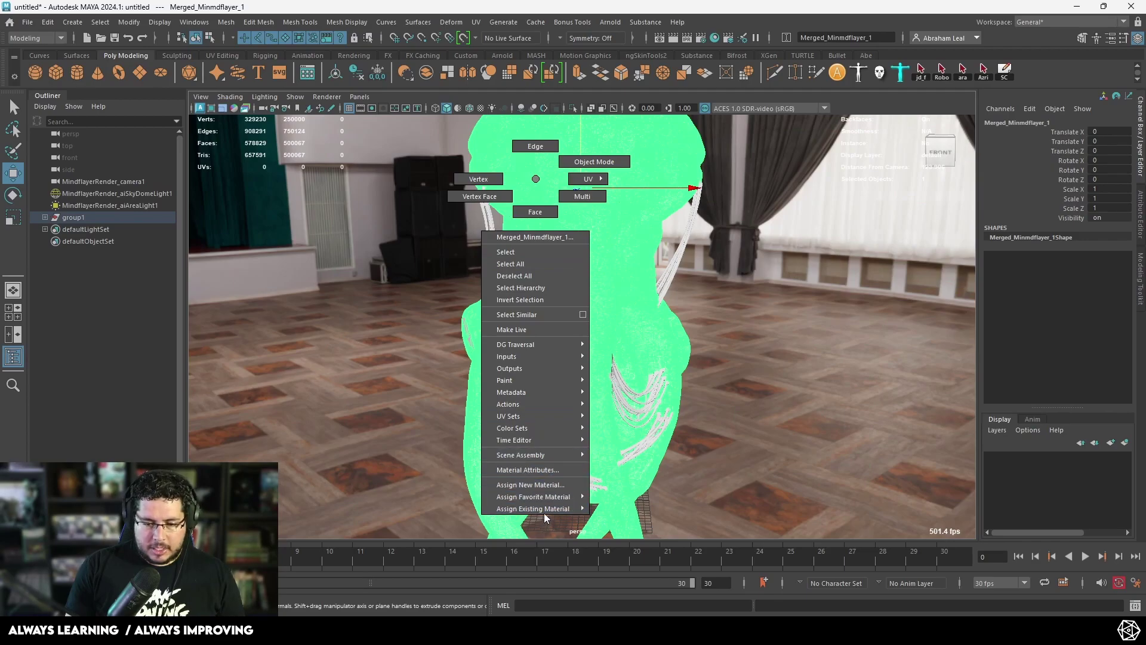
pyautogui.moveTo(546, 511)
pyautogui.click(646, 494)
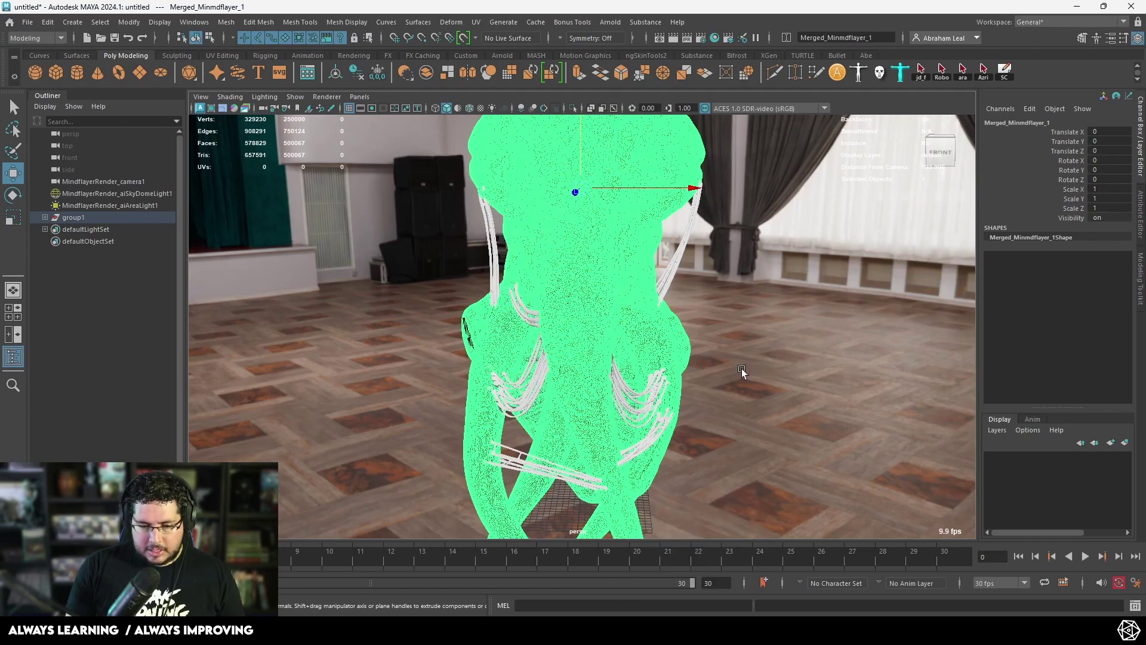
pyautogui.click(741, 368)
# Look through MindflayerRender_camera1 and reframe it as a low-angle close-up of the tentacles and tendrils
pyautogui.keyDown('alt'); pyautogui.moveTo(742, 367); pyautogui.dragTo(529, 355); pyautogui.keyUp('alt')
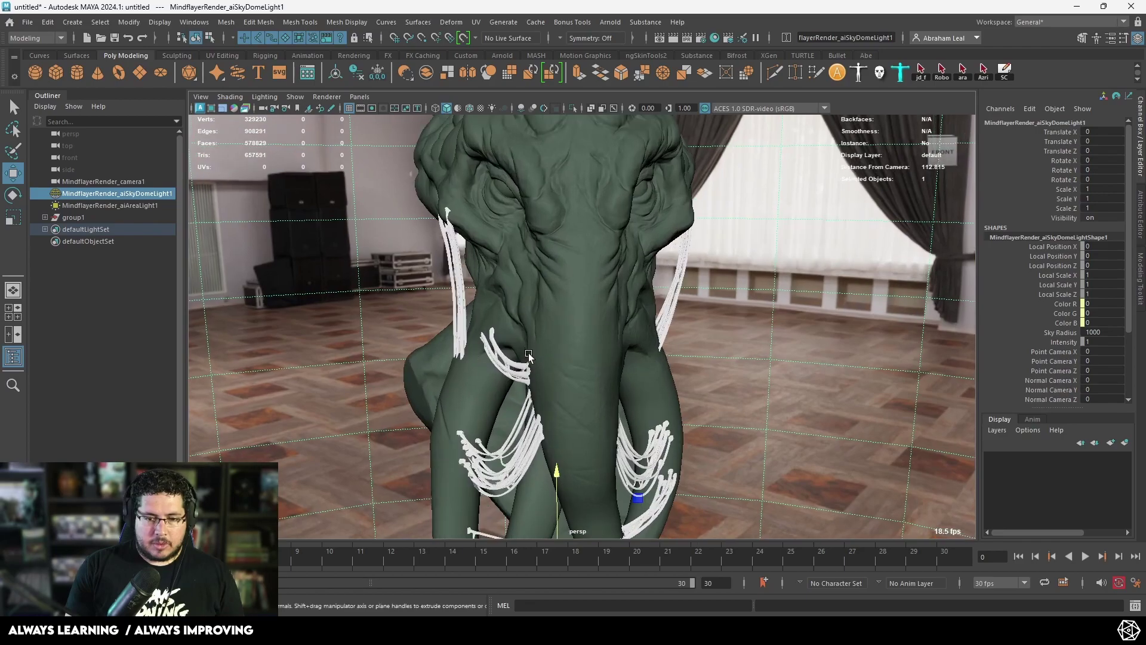
pyautogui.keyDown('alt'); pyautogui.moveTo(528, 355); pyautogui.dragTo(412, 249, button='right'); pyautogui.keyUp('alt')
pyautogui.keyDown('alt'); pyautogui.moveTo(536, 284); pyautogui.dragTo(502, 255, button='middle'); pyautogui.keyUp('alt')
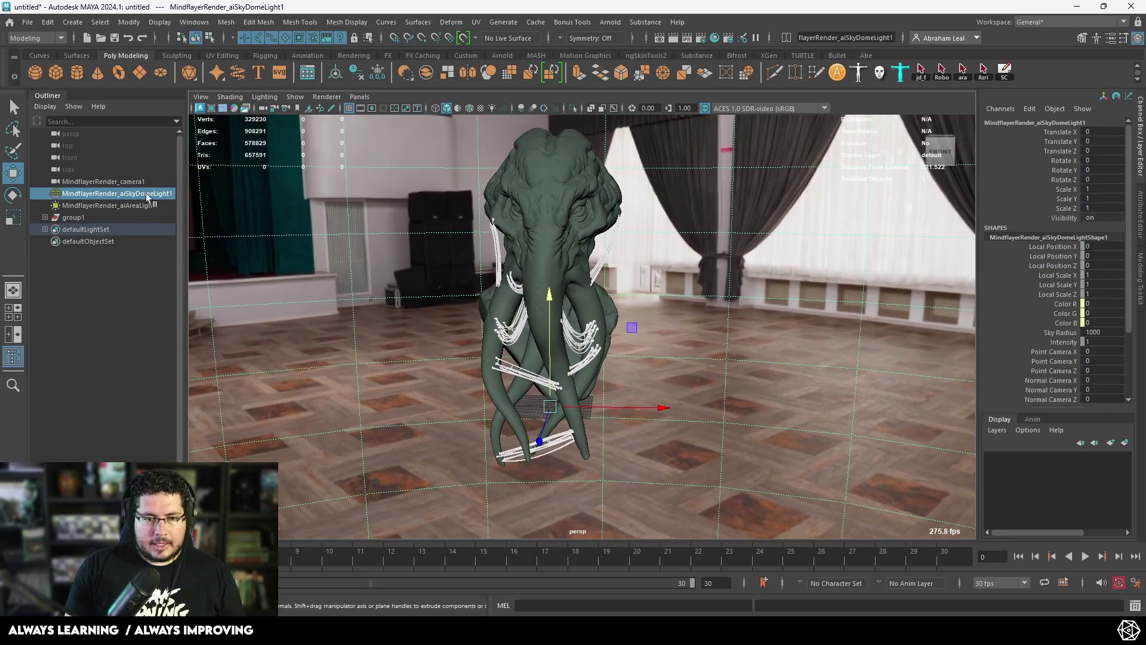
pyautogui.click(102, 181)
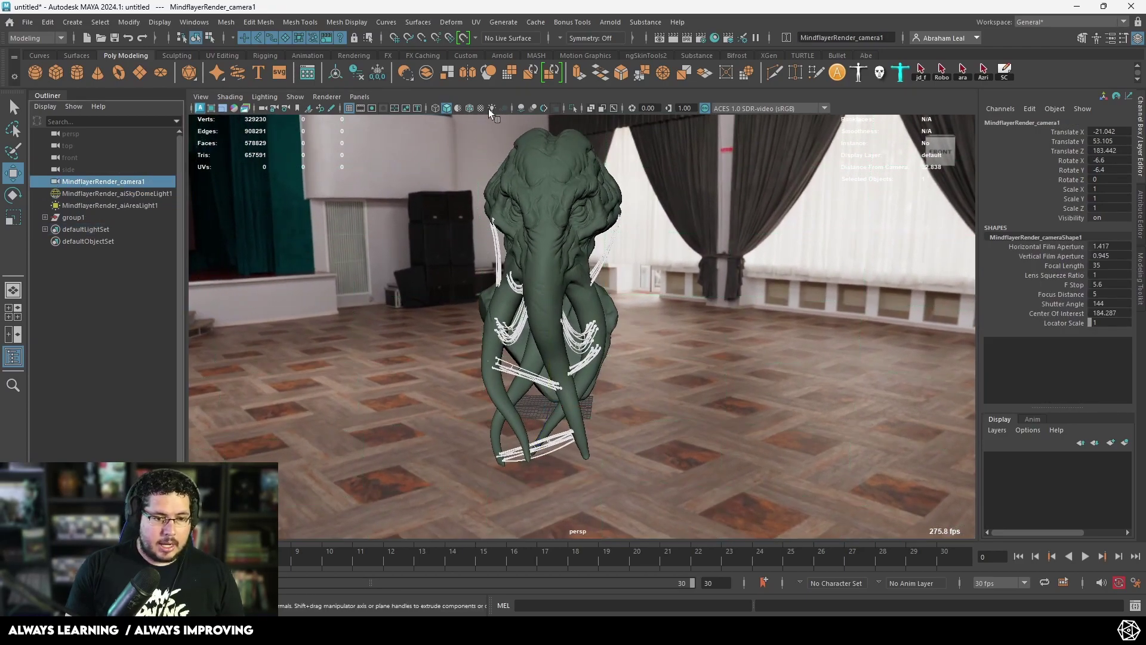
pyautogui.click(359, 96)
pyautogui.click(396, 144)
pyautogui.keyDown('alt'); pyautogui.moveTo(675, 320); pyautogui.dragTo(597, 205); pyautogui.keyUp('alt')
pyautogui.keyDown('alt'); pyautogui.moveTo(597, 206); pyautogui.dragTo(622, 245, button='right'); pyautogui.keyUp('alt')
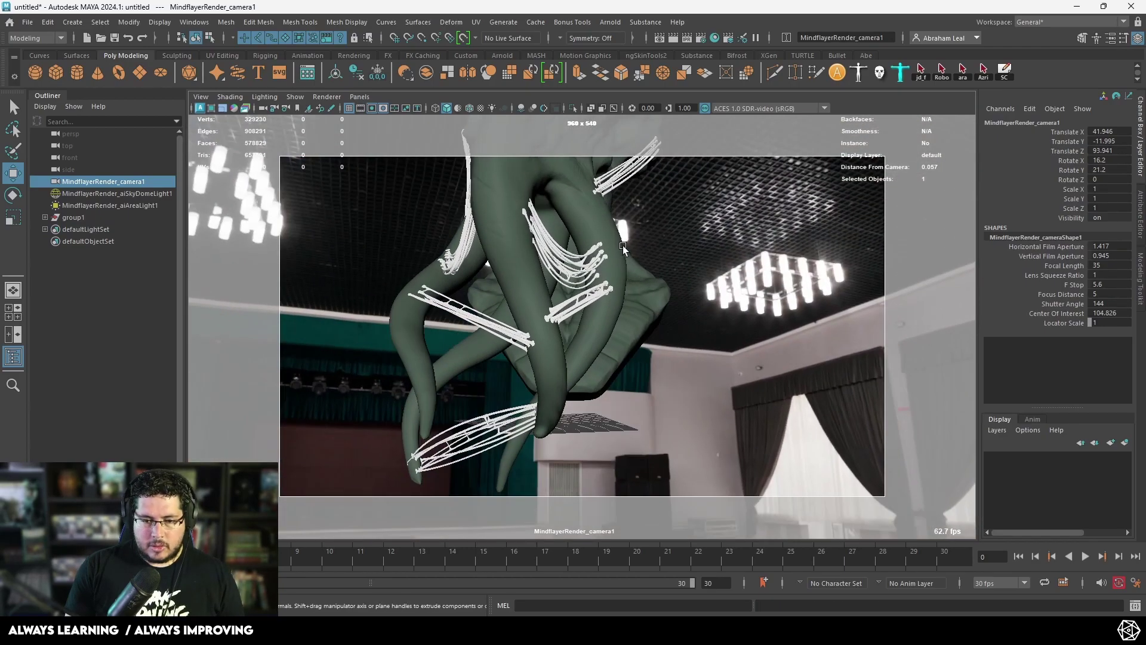
pyautogui.keyDown('alt'); pyautogui.moveTo(622, 246); pyautogui.dragTo(687, 364, button='middle'); pyautogui.keyUp('alt')
pyautogui.keyDown('alt'); pyautogui.moveTo(687, 364); pyautogui.dragTo(721, 401, button='right'); pyautogui.keyUp('alt')
pyautogui.keyDown('alt'); pyautogui.moveTo(721, 401); pyautogui.dragTo(693, 342, button='middle'); pyautogui.keyUp('alt')
pyautogui.keyDown('alt'); pyautogui.moveTo(693, 341); pyautogui.dragTo(653, 281); pyautogui.keyUp('alt')
pyautogui.moveTo(653, 281)
pyautogui.keyDown('alt'); pyautogui.mouseDown(button='right')
pyautogui.moveTo(657, 291)
pyautogui.moveTo(636, 274)
pyautogui.moveTo(643, 265)
pyautogui.moveTo(664, 279)
pyautogui.mouseUp(button='right'); pyautogui.keyUp('alt')
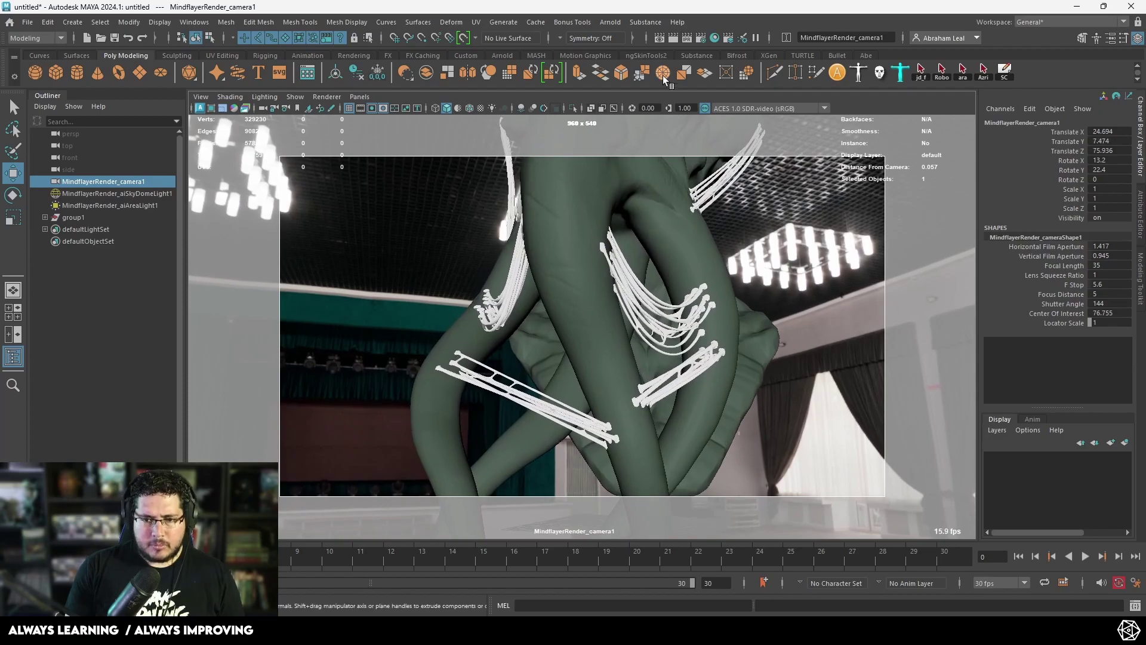
# Check the Arnold render device in the system render settings
pyautogui.click(700, 38)
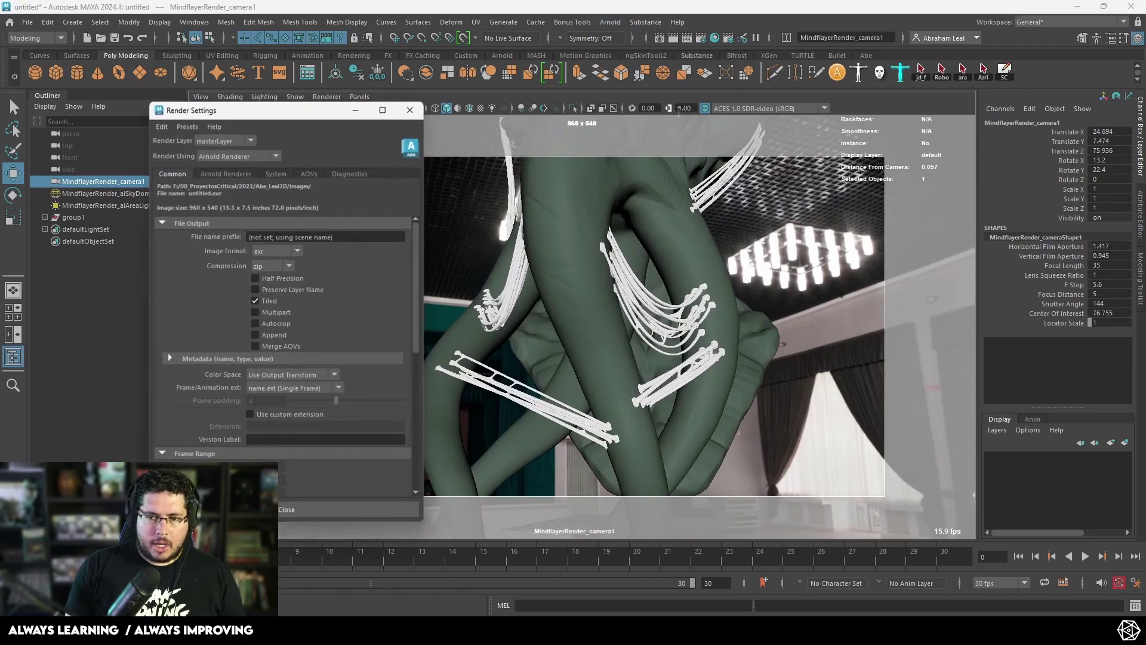
pyautogui.click(273, 173)
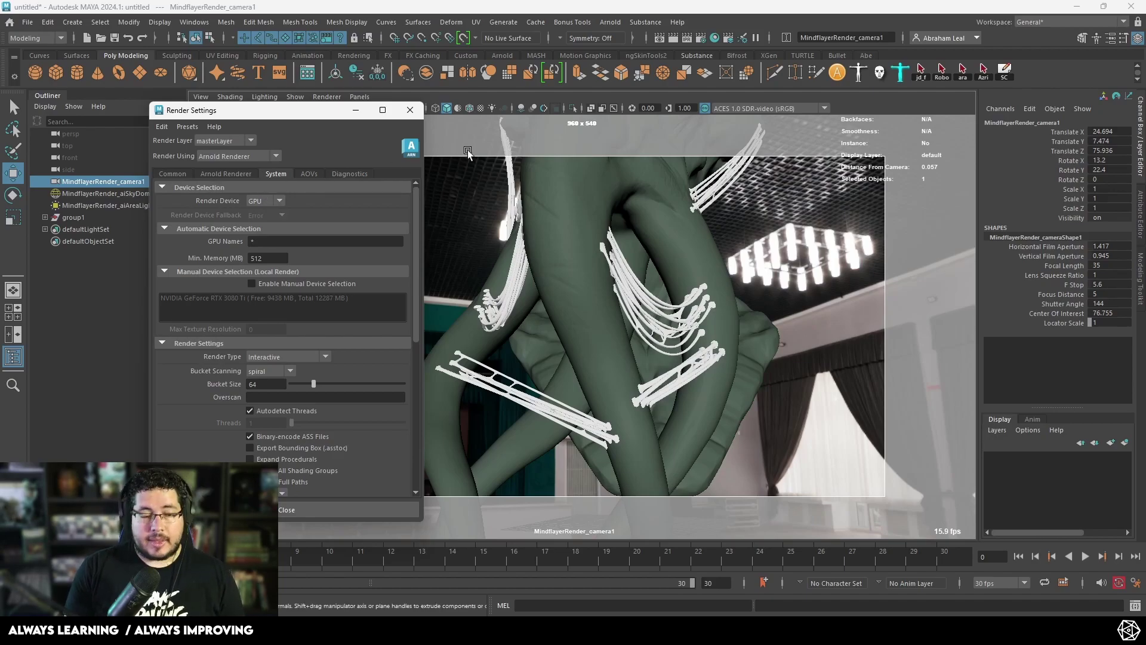
pyautogui.click(410, 110)
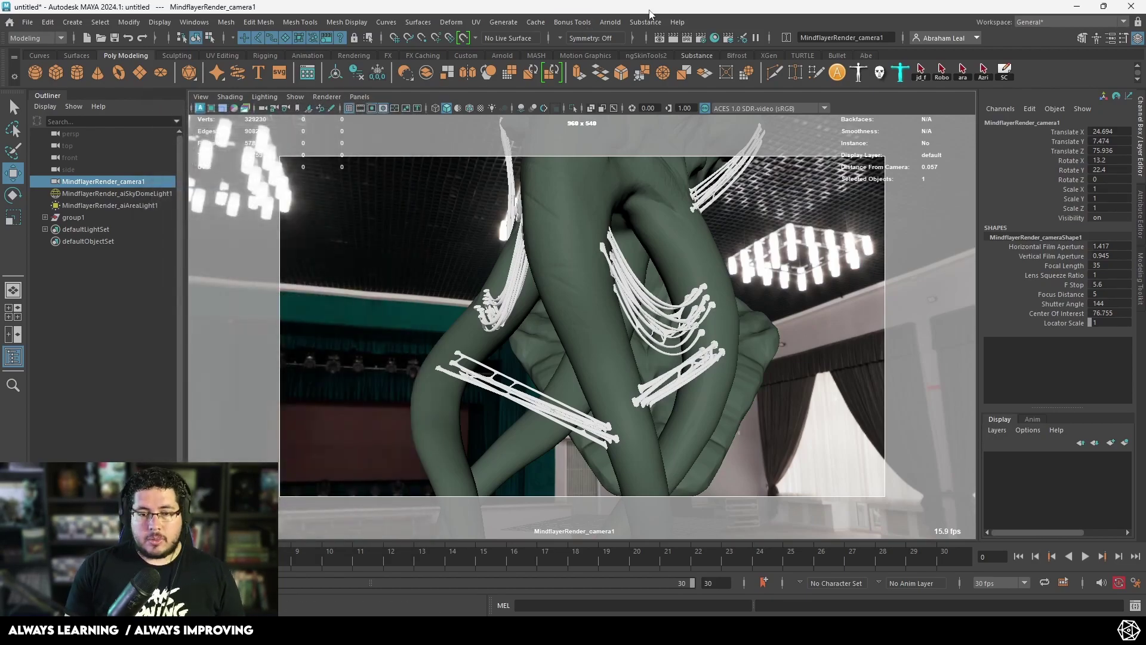
# Render the camera view in Arnold RenderView and inspect the tendrils against the tentacles
pyautogui.click(610, 22)
pyautogui.click(629, 47)
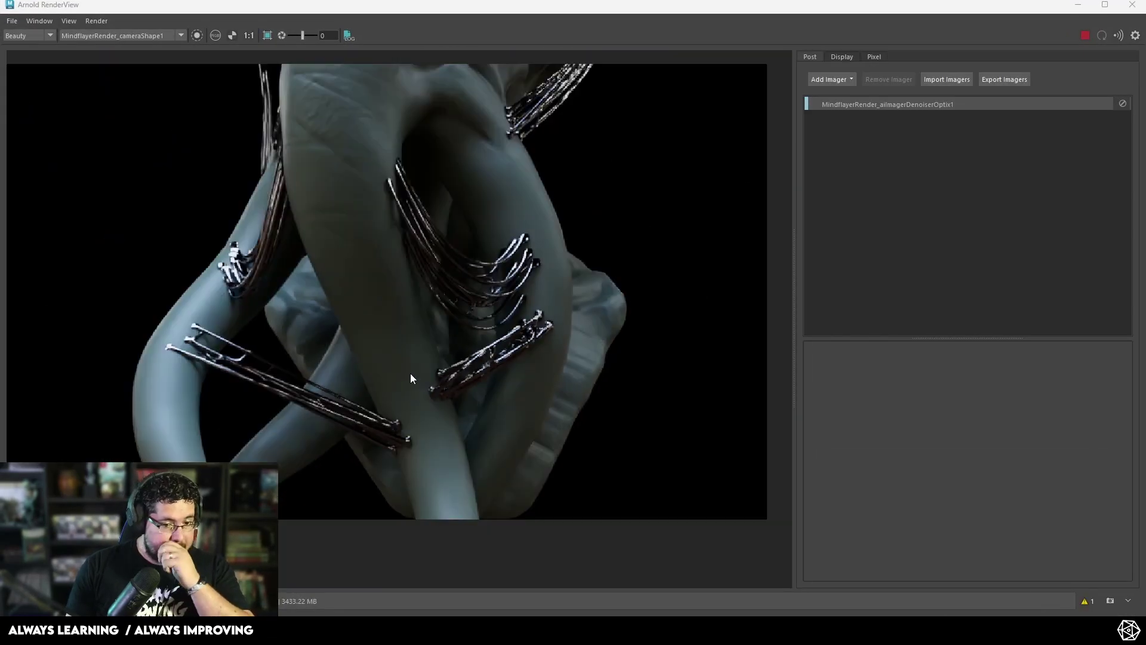
pyautogui.scroll(2, 550, 318)
pyautogui.scroll(-4, 407, 288)
pyautogui.scroll(3, 408, 291)
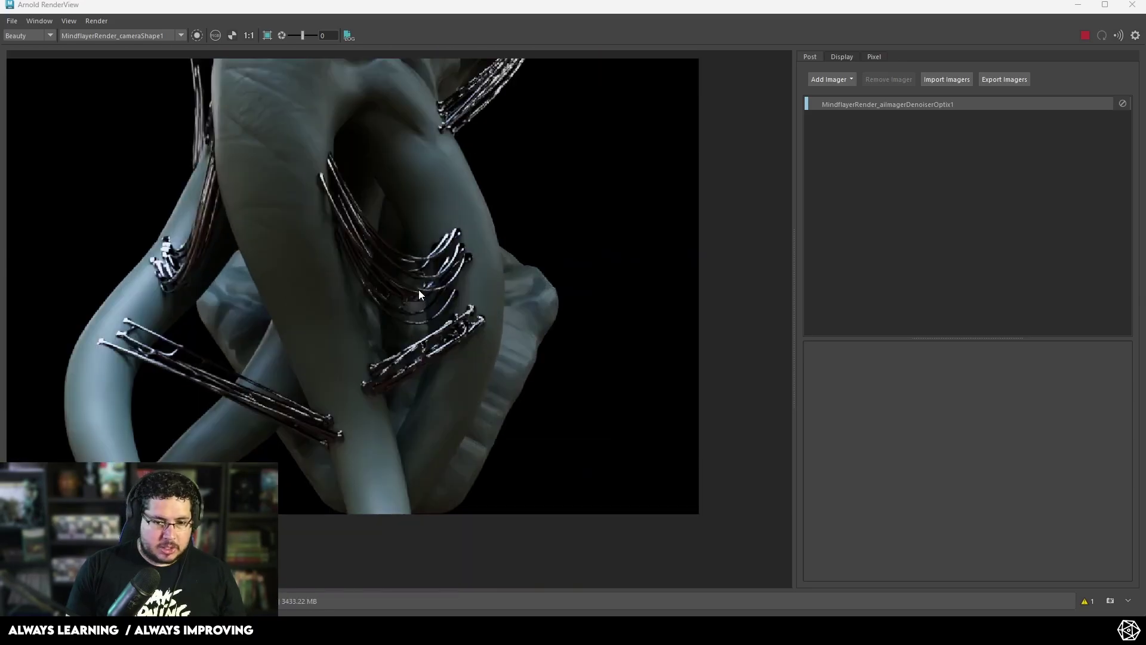
pyautogui.scroll(1, 370, 272)
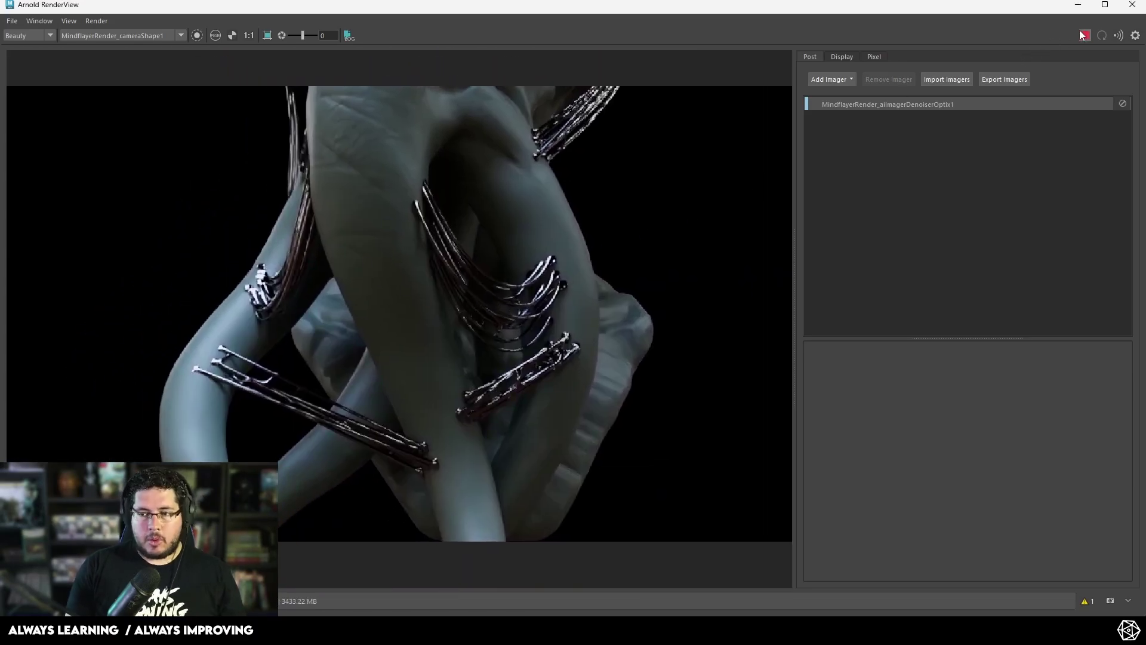
pyautogui.click(1078, 5)
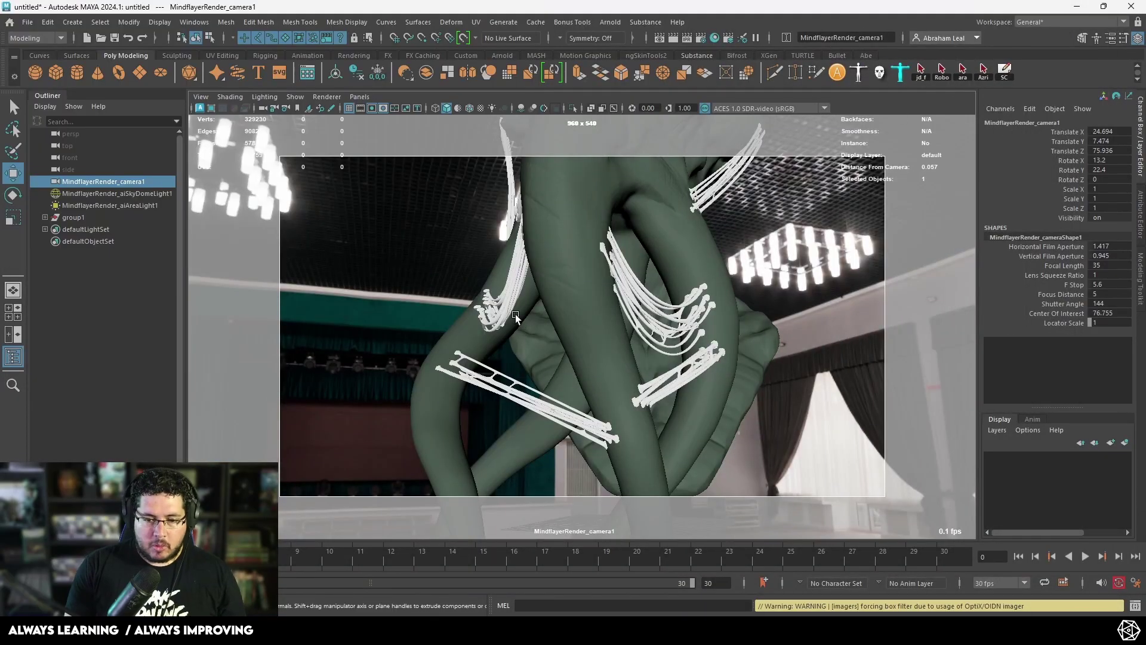
# Assign a new aiStandardSurface material to the tendrils mesh
pyautogui.moveTo(513, 278); pyautogui.dragTo(526, 580, button='right')
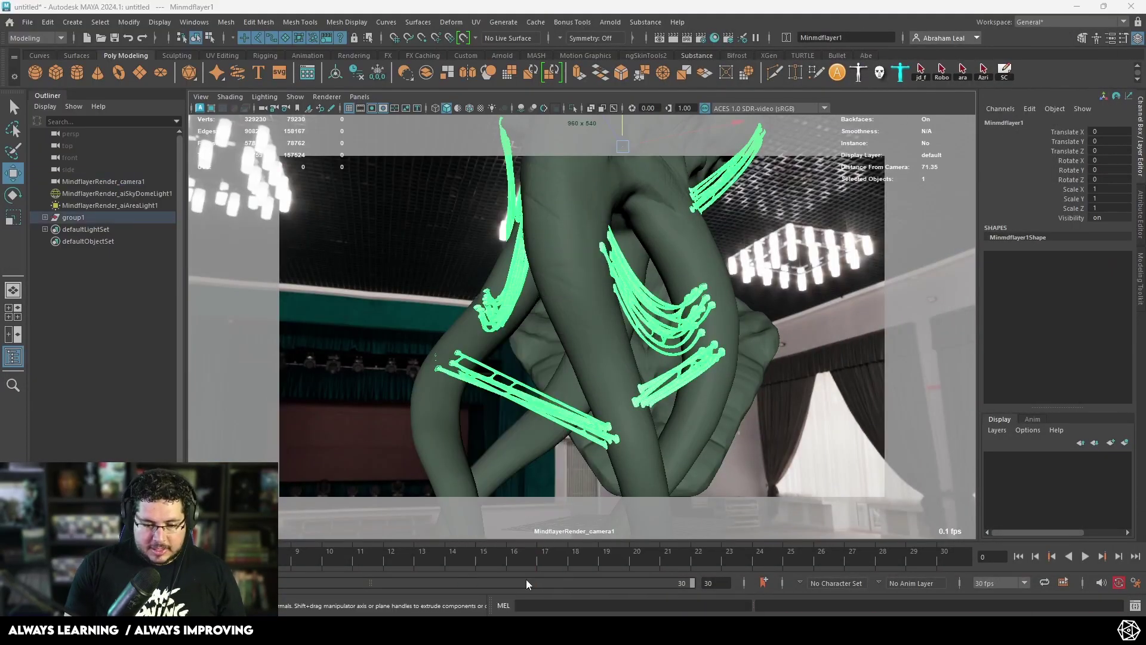
pyautogui.click(413, 314)
pyautogui.click(495, 479)
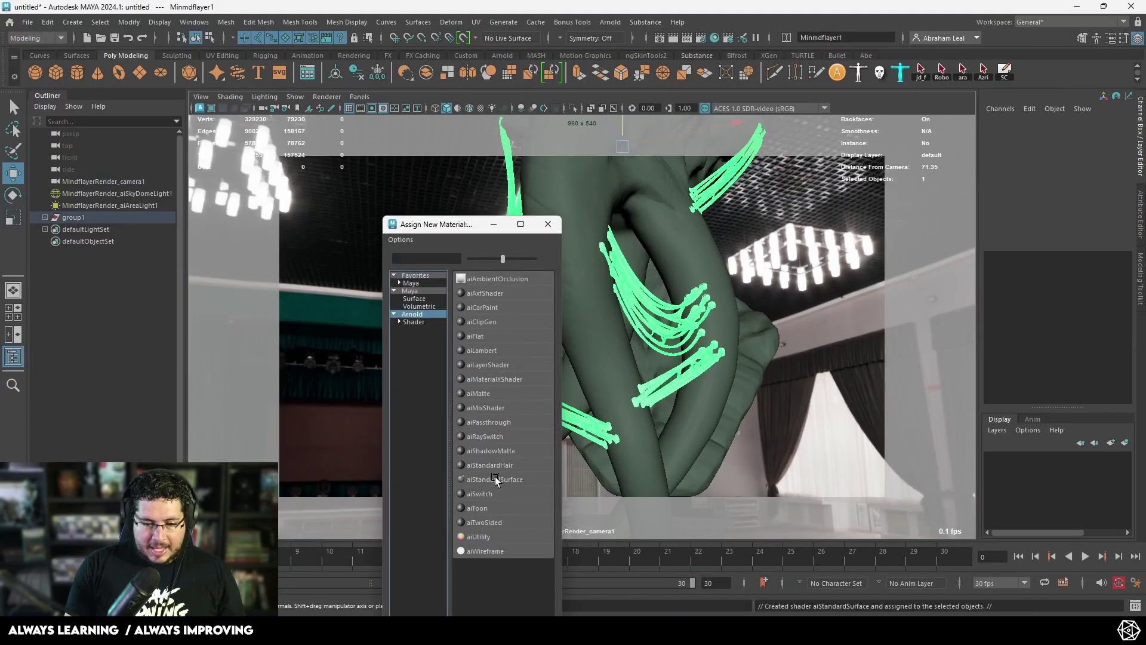
# Rename the tendrils' new aiStandardSurface material to M_Tendrils
pyautogui.click(1042, 121)
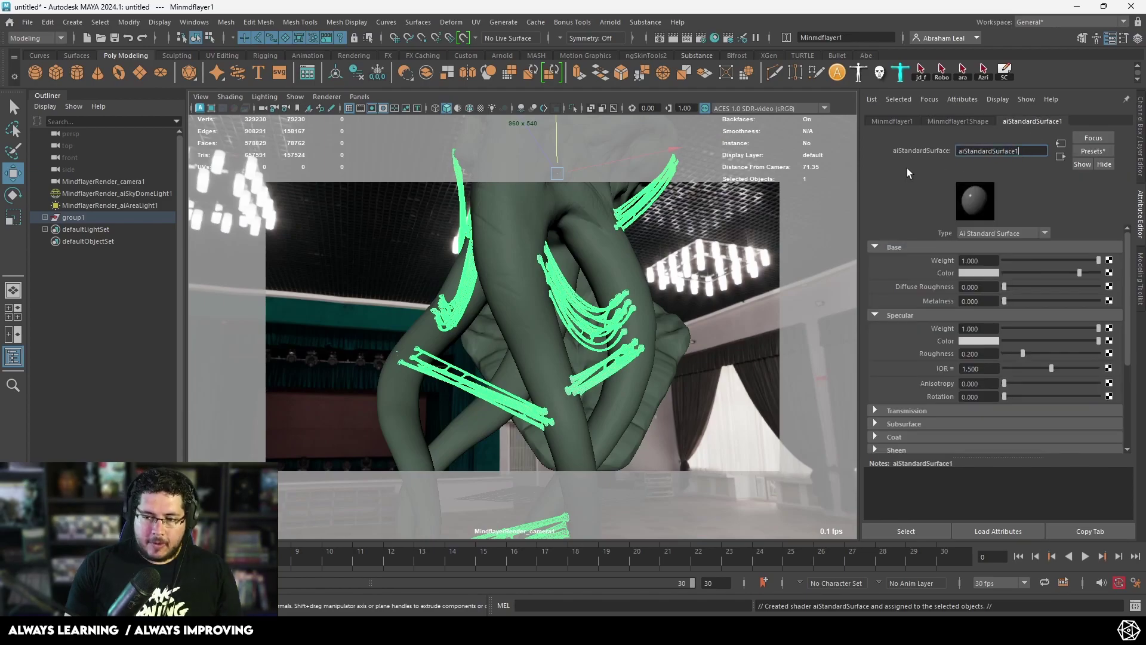
pyautogui.press('BackSpace')
pyautogui.press('BackSpace')
pyautogui.press('BackSpace')
pyautogui.press('BackSpace')
pyautogui.press('BackSpace')
pyautogui.press('BackSpace')
pyautogui.press('BackSpace')
pyautogui.press('BackSpace')
pyautogui.press('BackSpace')
pyautogui.press('BackSpace')
pyautogui.press('BackSpace')
pyautogui.press('BackSpace')
pyautogui.press('BackSpace')
pyautogui.press('BackSpace')
pyautogui.press('BackSpace')
pyautogui.press('BackSpace')
pyautogui.press('BackSpace')
pyautogui.write('M_')
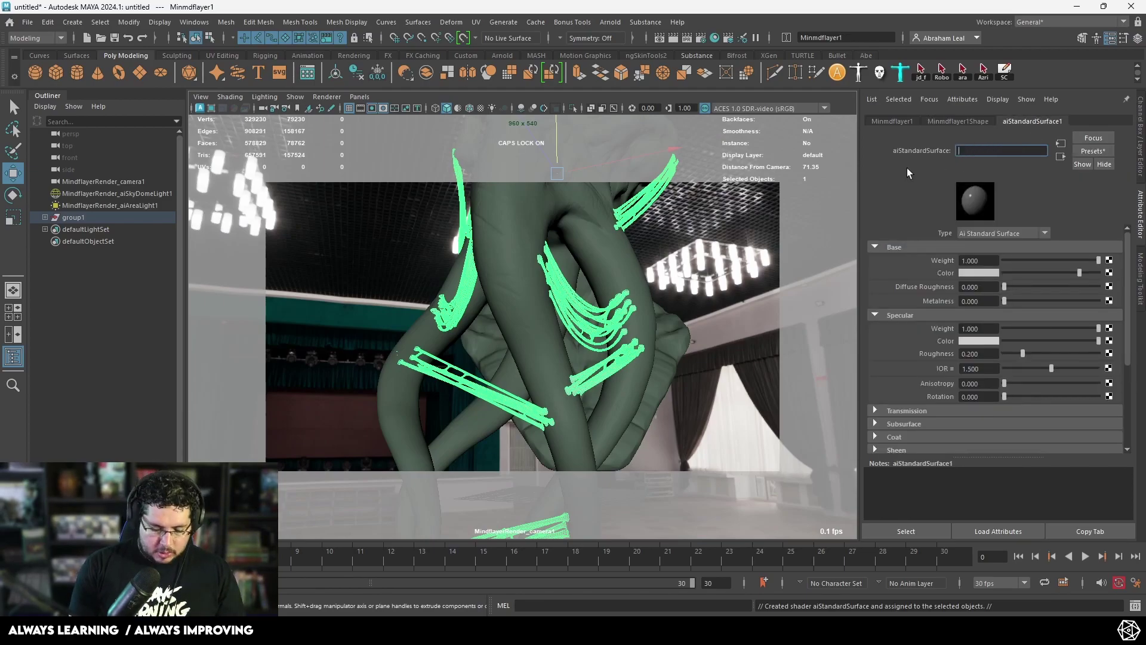
pyautogui.press('capslock')
pyautogui.write('Tend')
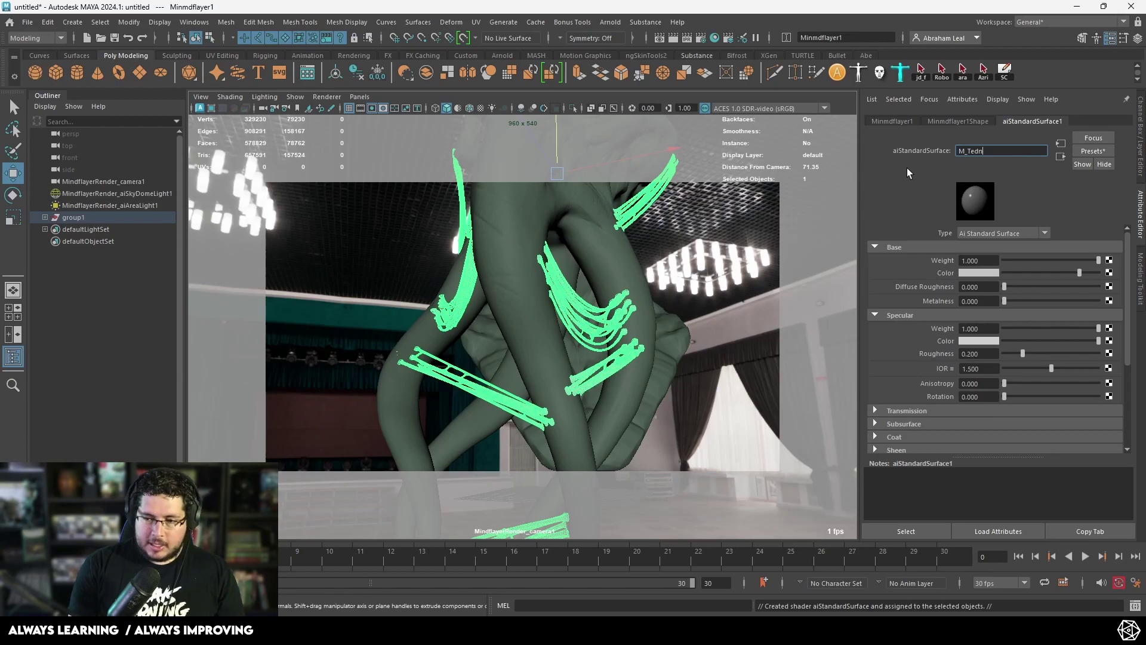
pyautogui.write('rils')
pyautogui.press('Return')
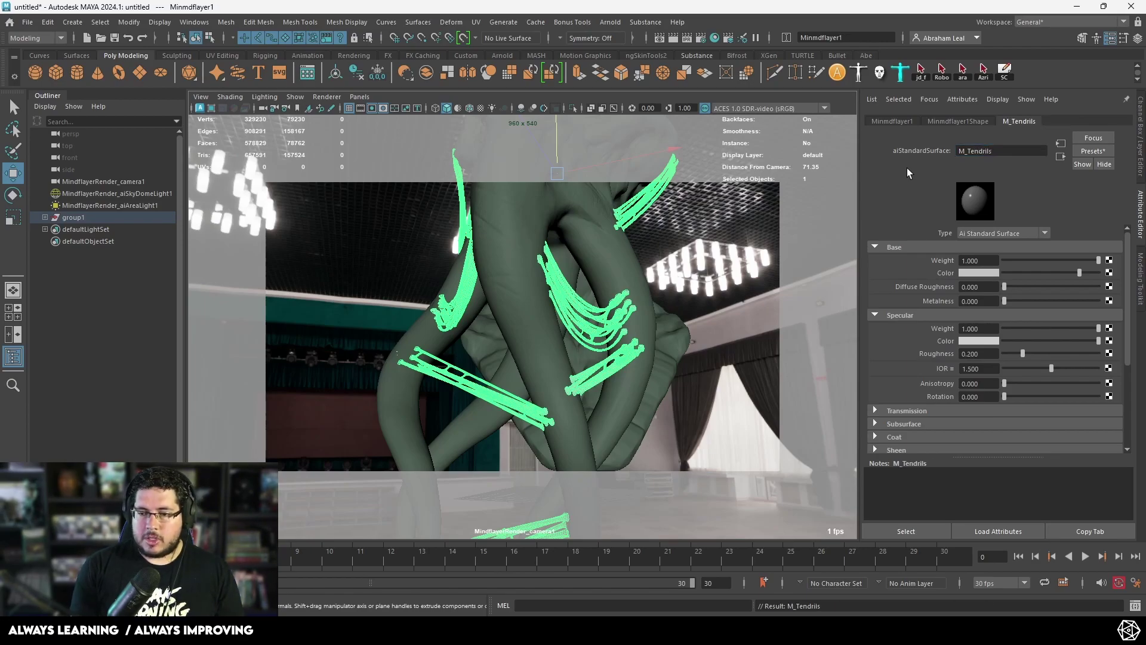
# Set the M_Tendrils transmission weight to 1 and render the camera view again in Arnold RenderView
pyautogui.click(876, 412)
pyautogui.scroll(-2, 902, 409)
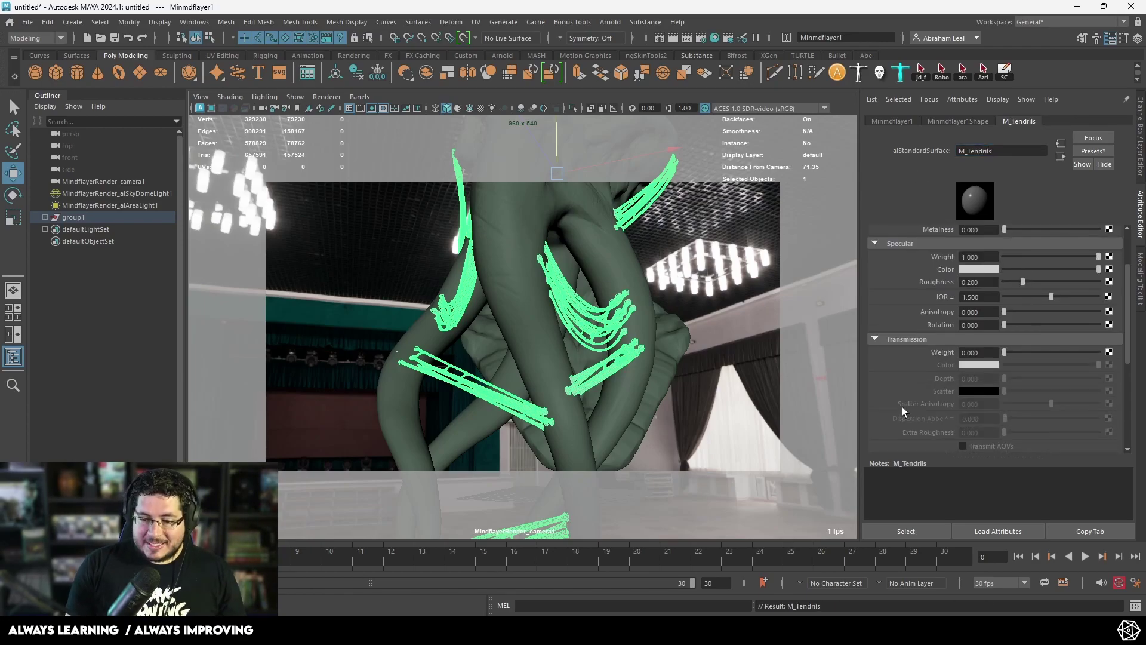
pyautogui.moveTo(1008, 352); pyautogui.dragTo(1104, 351)
pyautogui.scroll(4, 1012, 329)
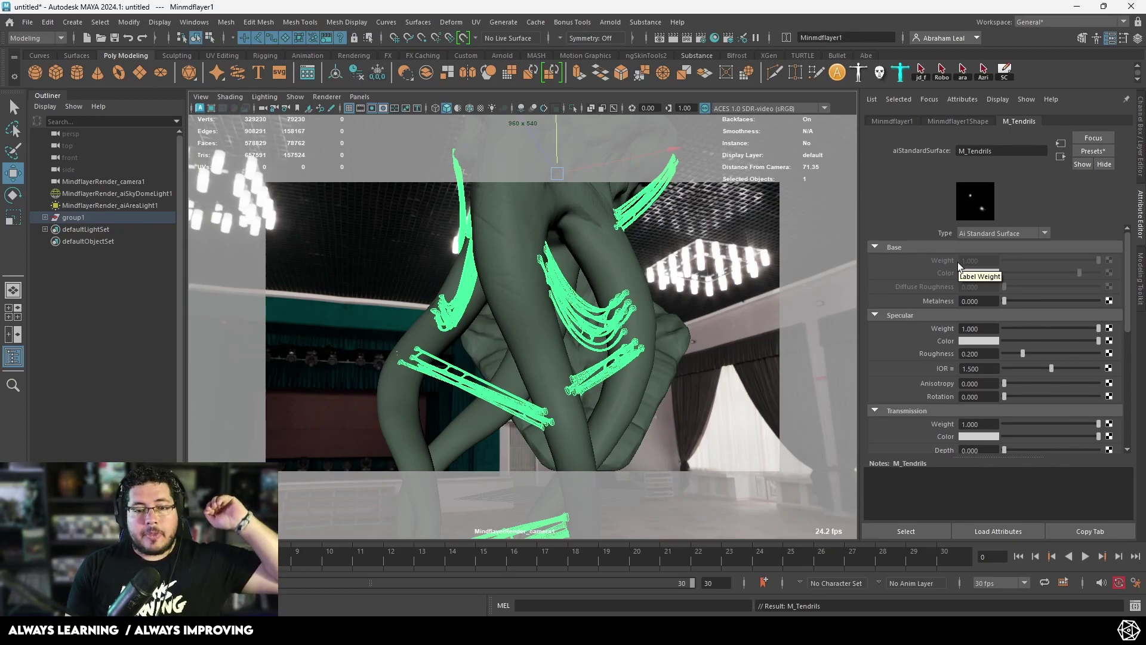
pyautogui.scroll(-2, 953, 267)
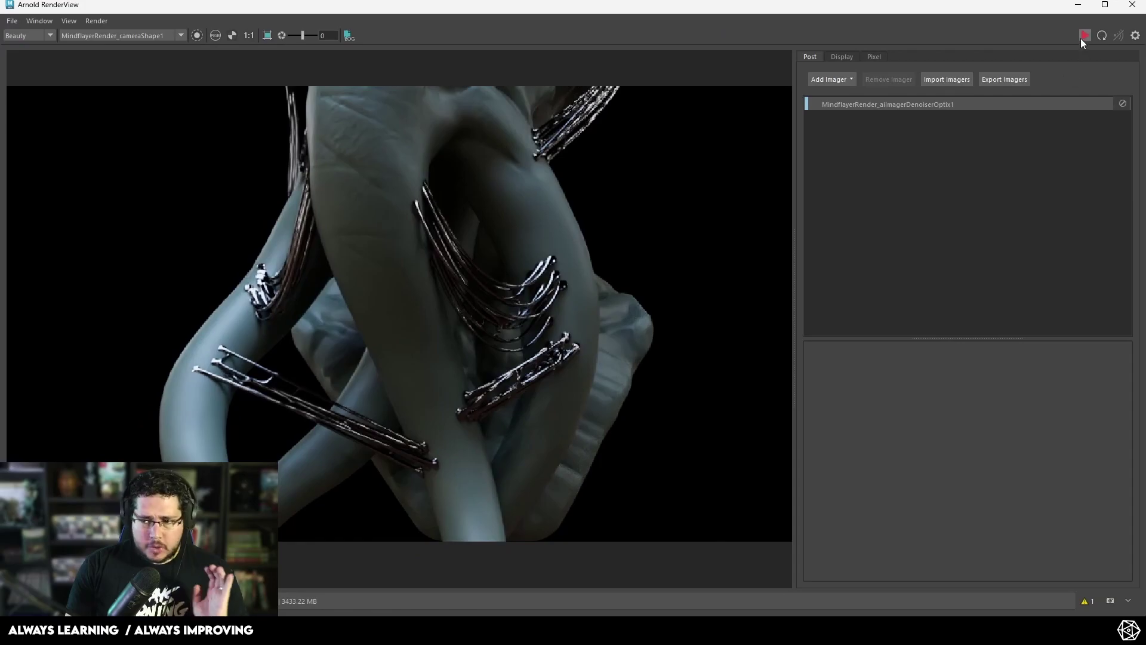
pyautogui.click(1082, 37)
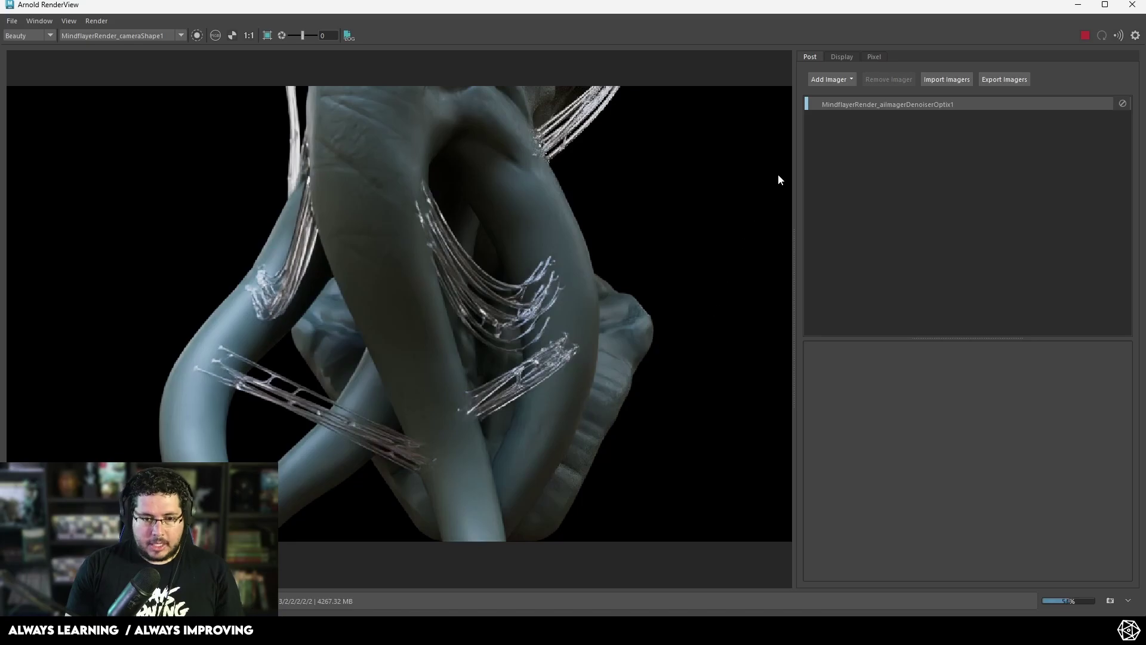
pyautogui.click(1078, 5)
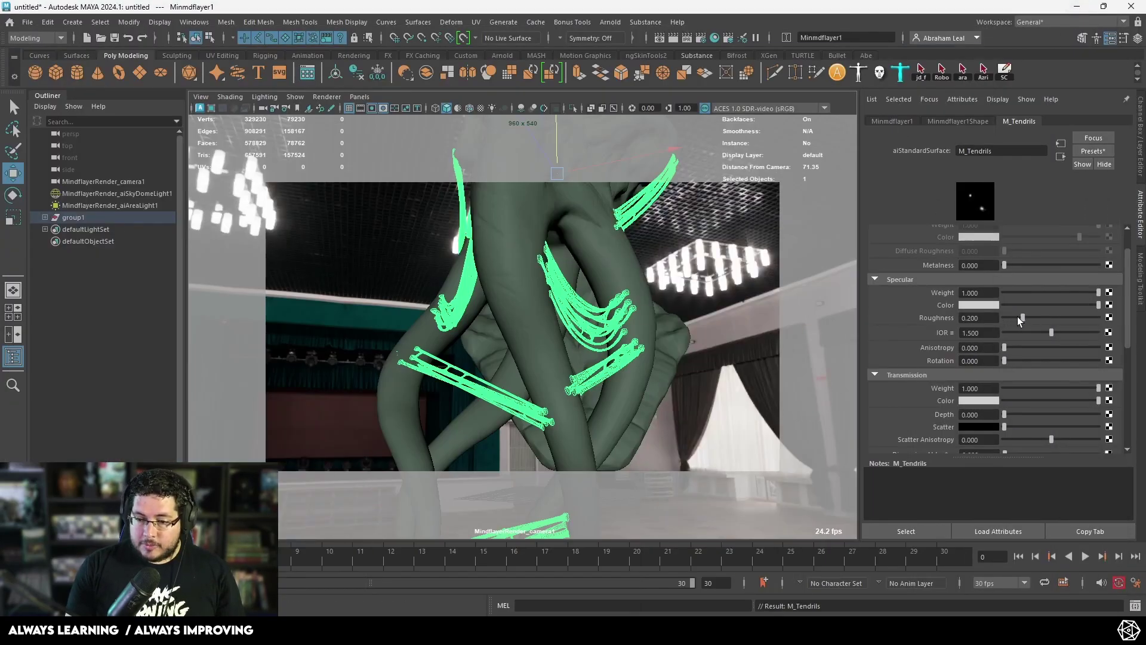
# Lower the M_Tendrils specular roughness to 0.026 and restart the Arnold render
pyautogui.moveTo(1016, 317); pyautogui.dragTo(1006, 317)
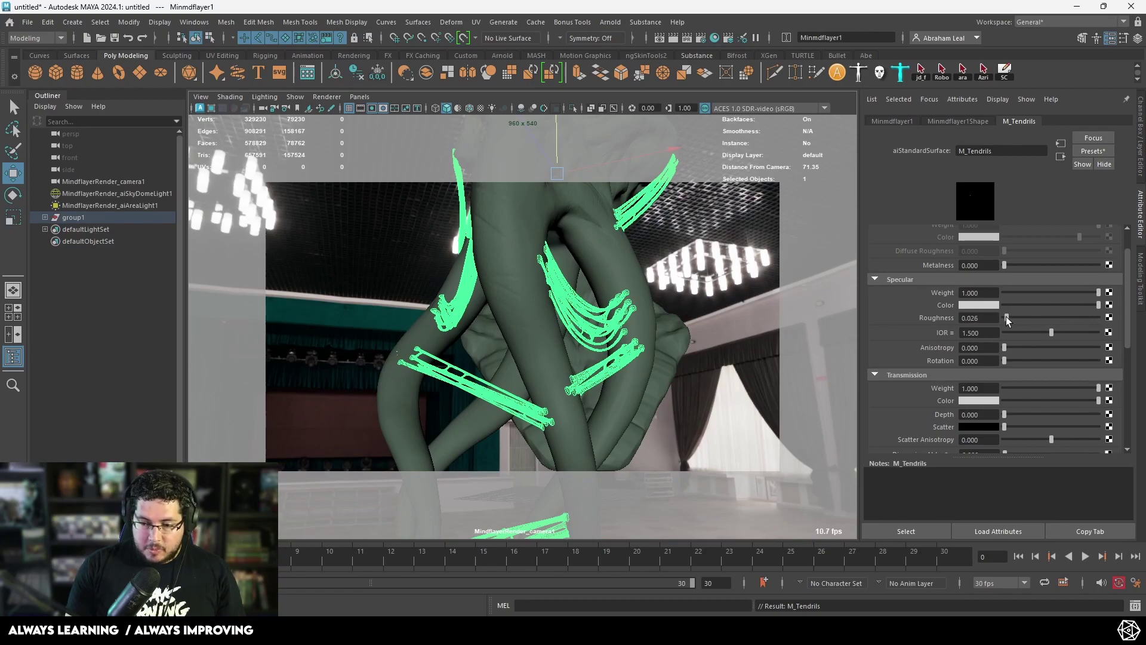
pyautogui.hotkey('alt', 'Tab')
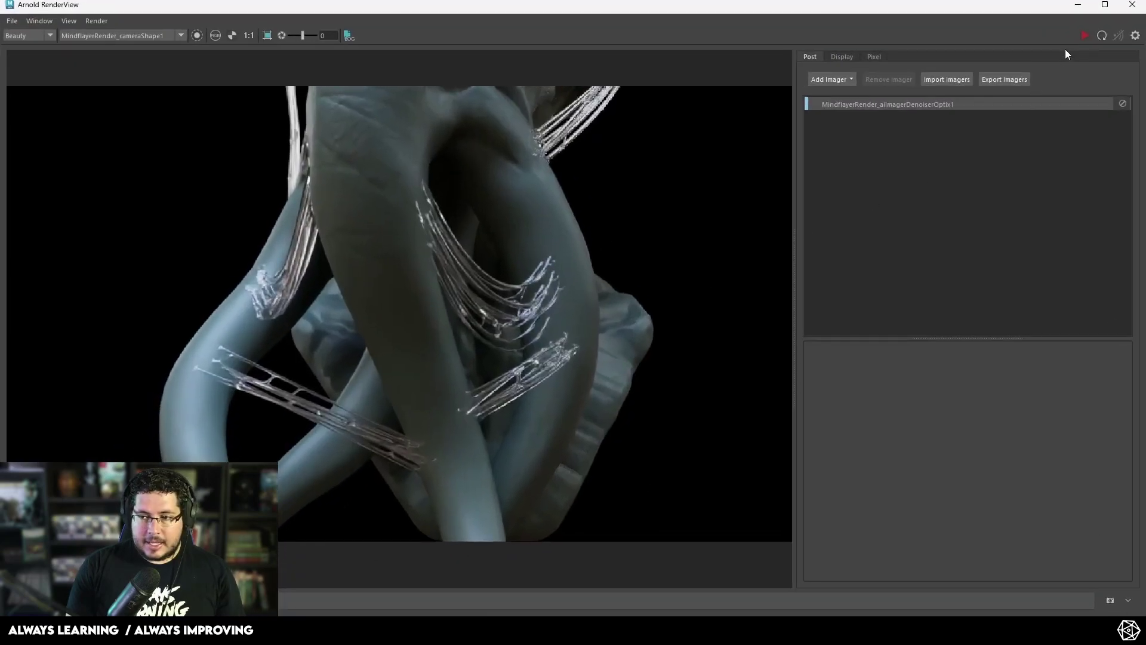
pyautogui.click(1085, 36)
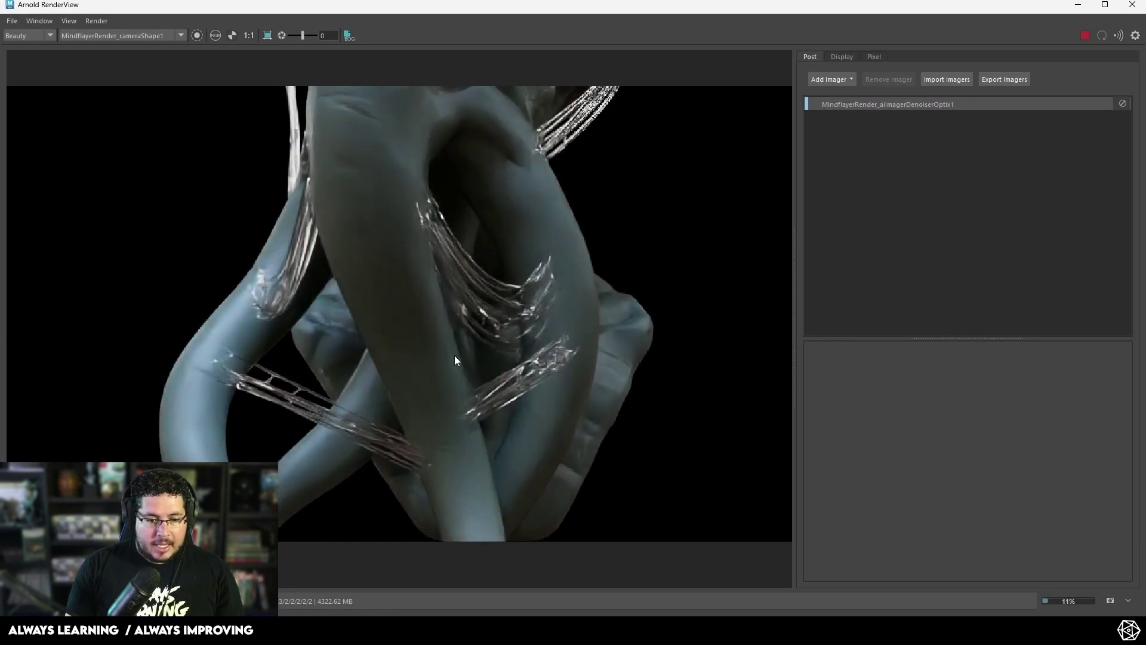
# Inspect the rendered transparent tendrils up close and from a distance, then stop the render
pyautogui.scroll(3, 553, 326)
pyautogui.scroll(-3, 349, 218)
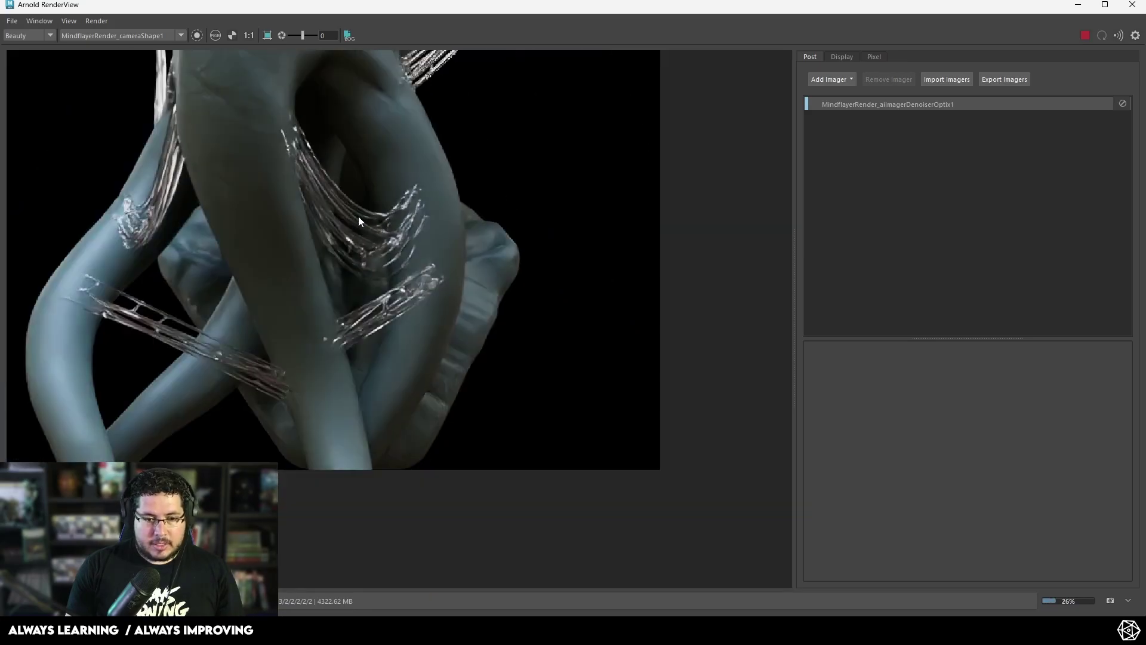
pyautogui.scroll(4, 463, 203)
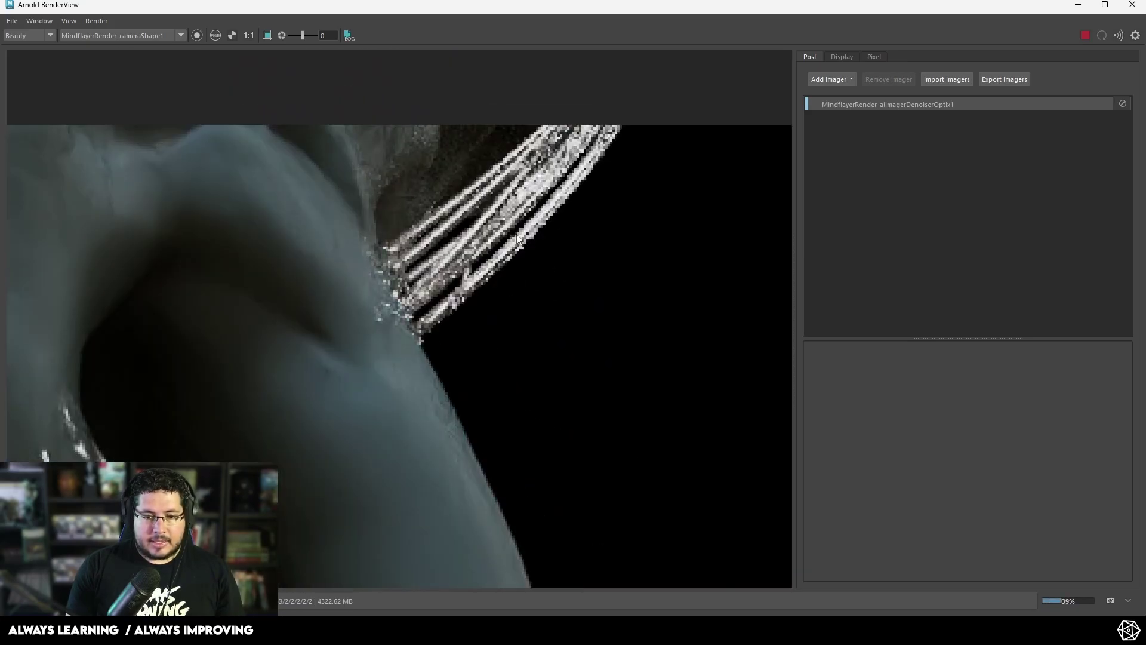
pyautogui.scroll(-2, 495, 269)
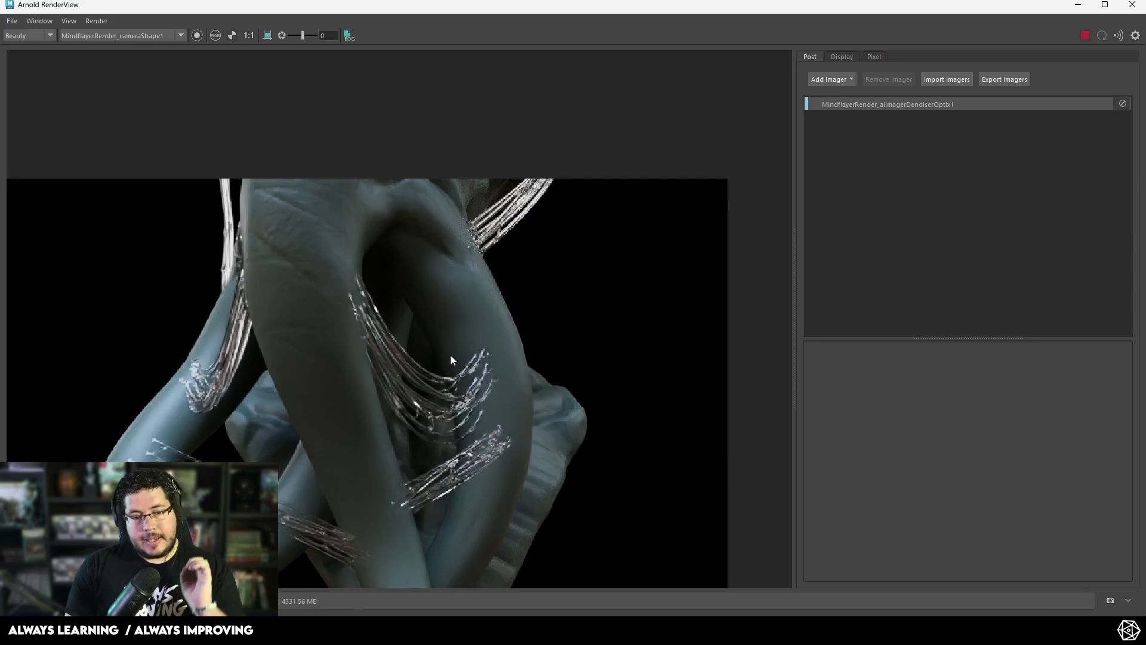
pyautogui.scroll(-3, 451, 356)
pyautogui.scroll(5, 428, 382)
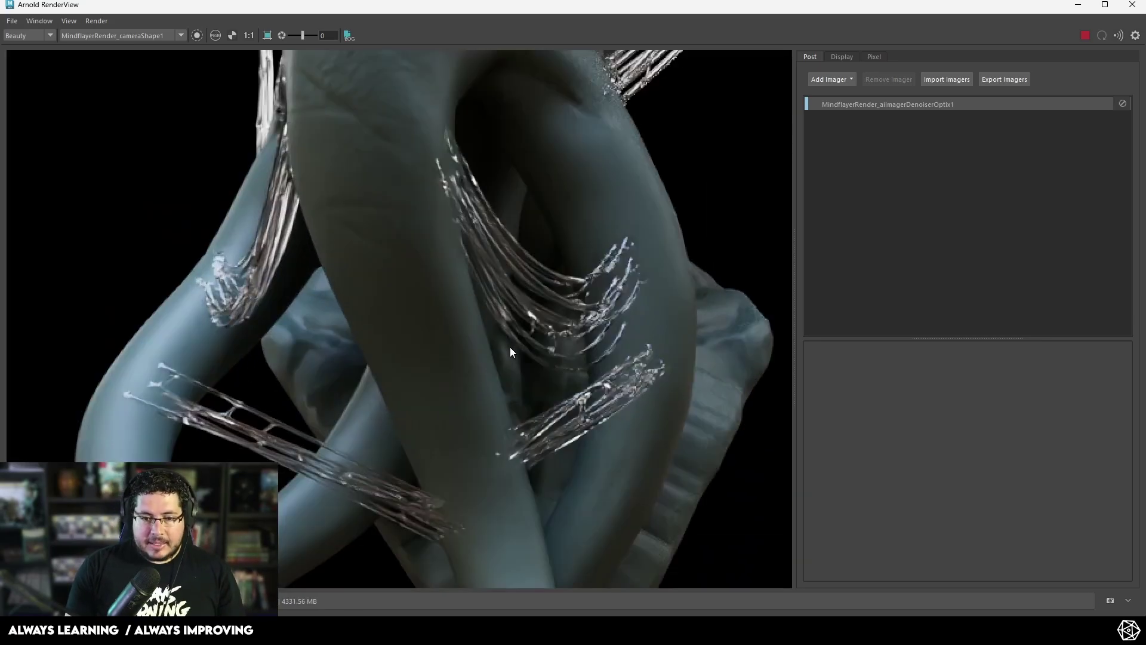
pyautogui.scroll(-4, 510, 353)
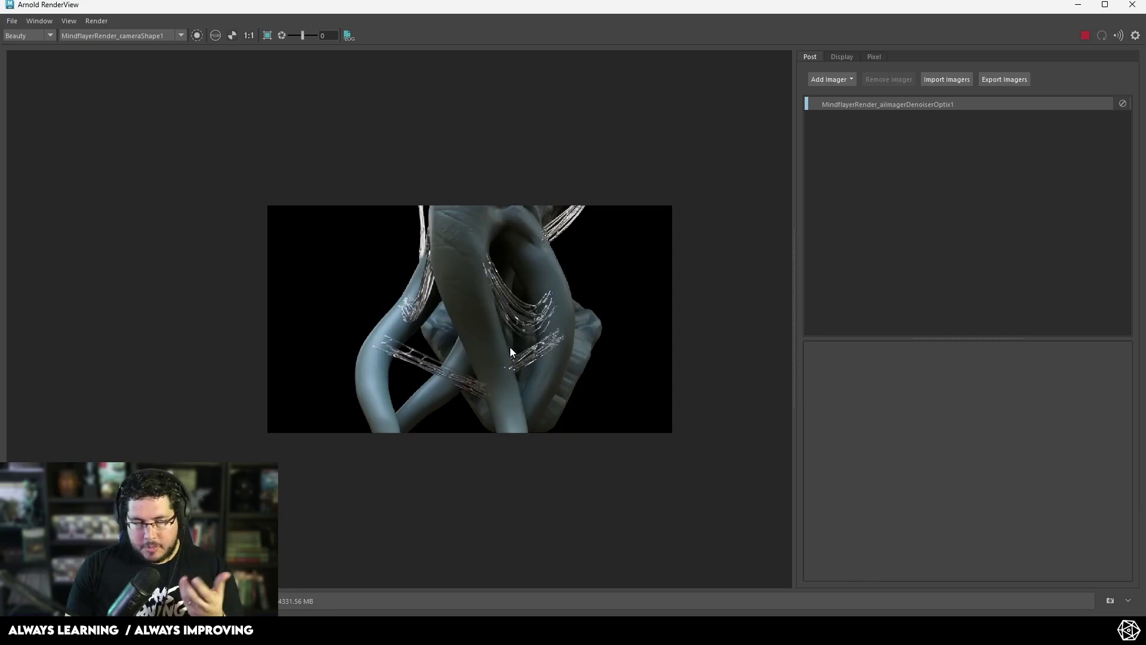
pyautogui.click(1085, 35)
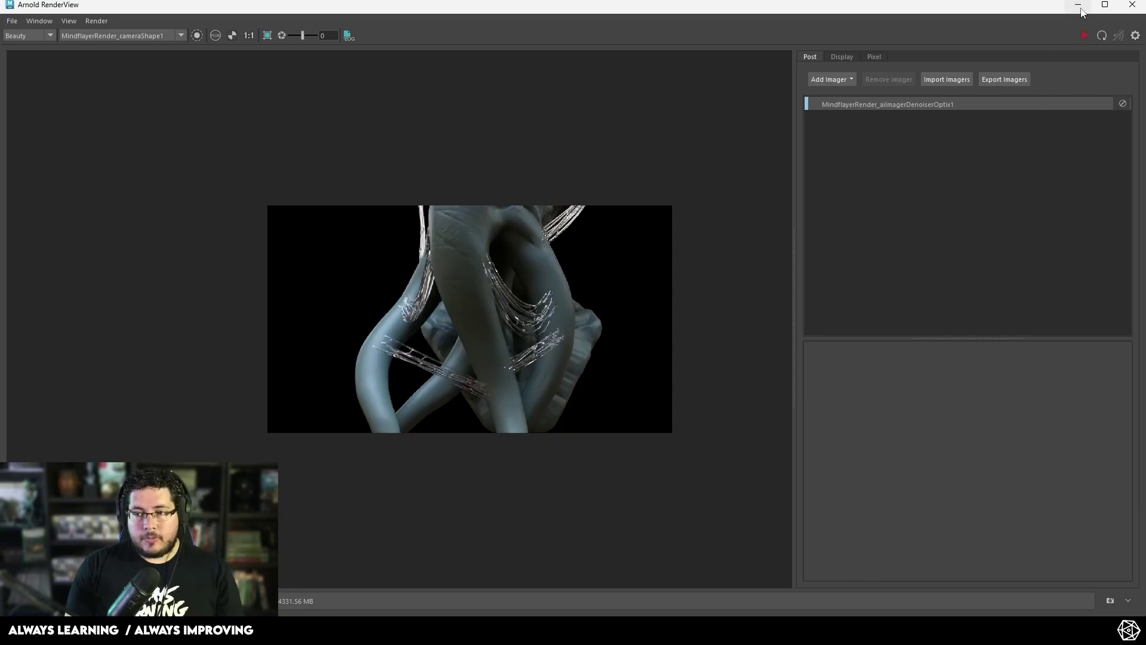
# Open the Arnold Renderer ray depth options in the render settings
pyautogui.click(1078, 6)
pyautogui.click(700, 38)
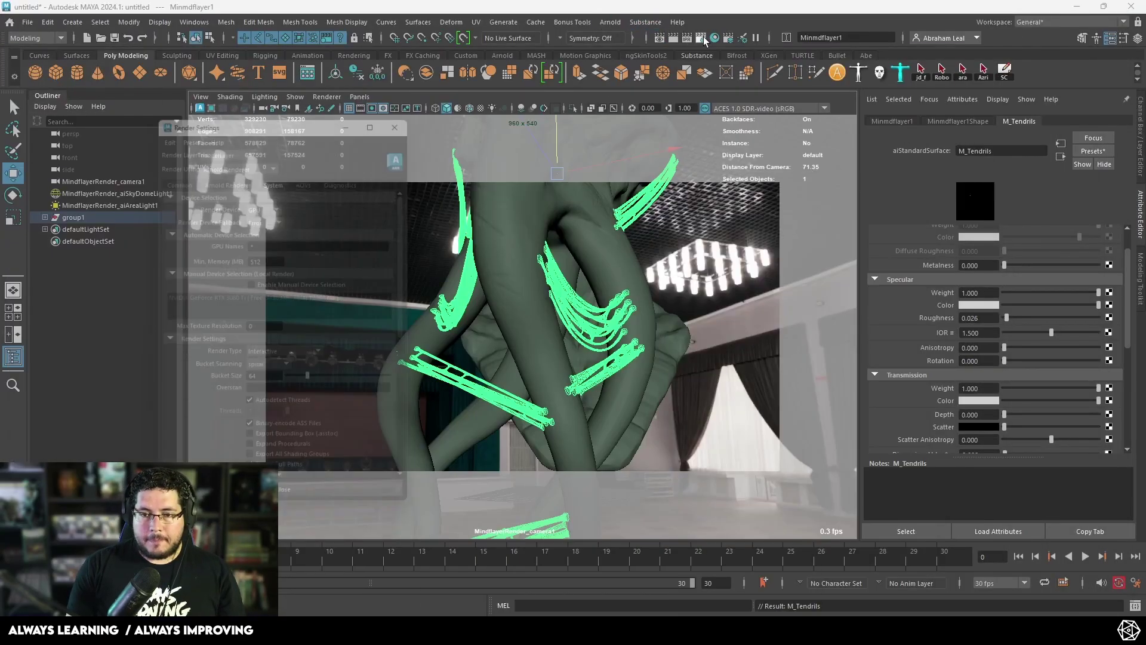
pyautogui.click(227, 175)
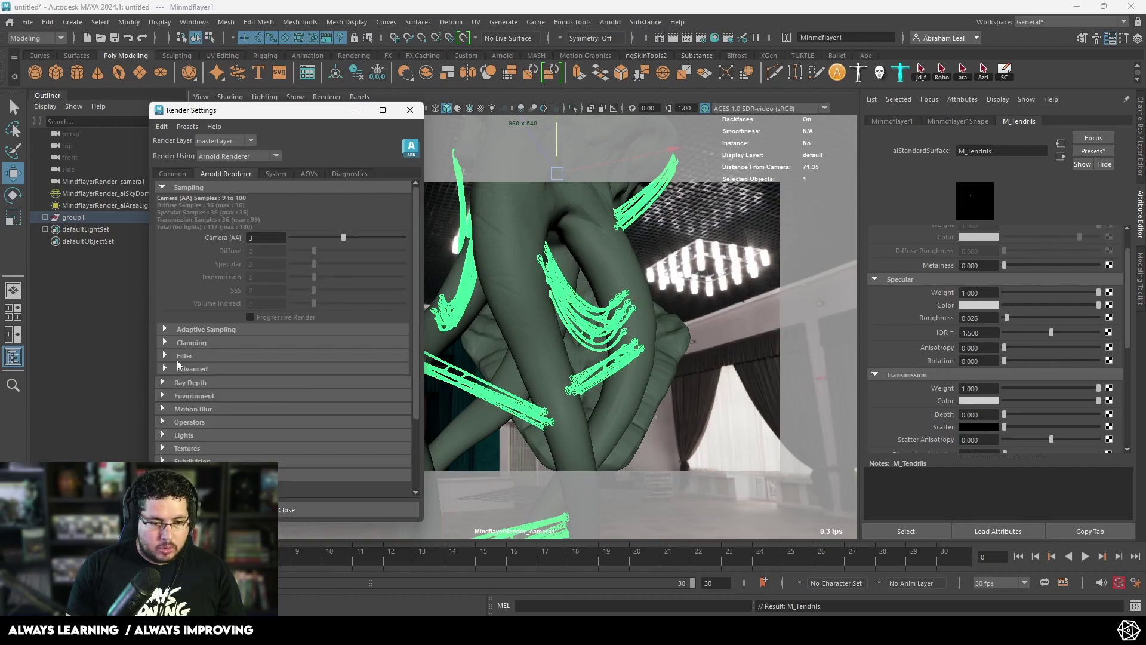
pyautogui.click(163, 382)
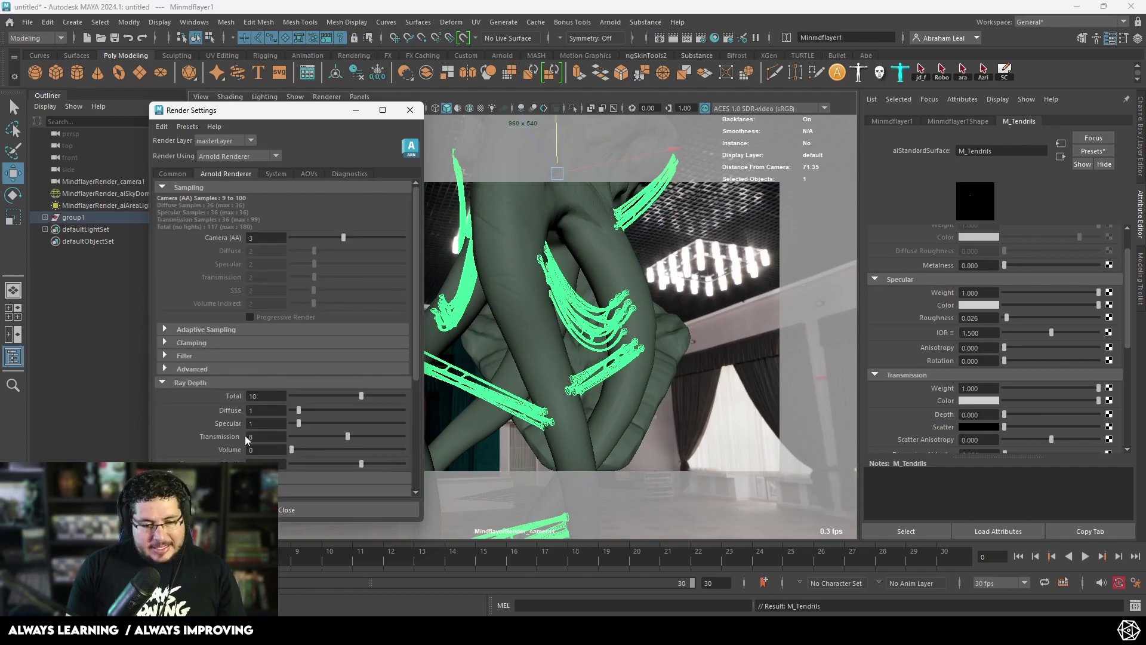
# Switch to Paint and sketch a glass cross-section with thick walls and an overlapping liquid volume inside
pyautogui.press('super')
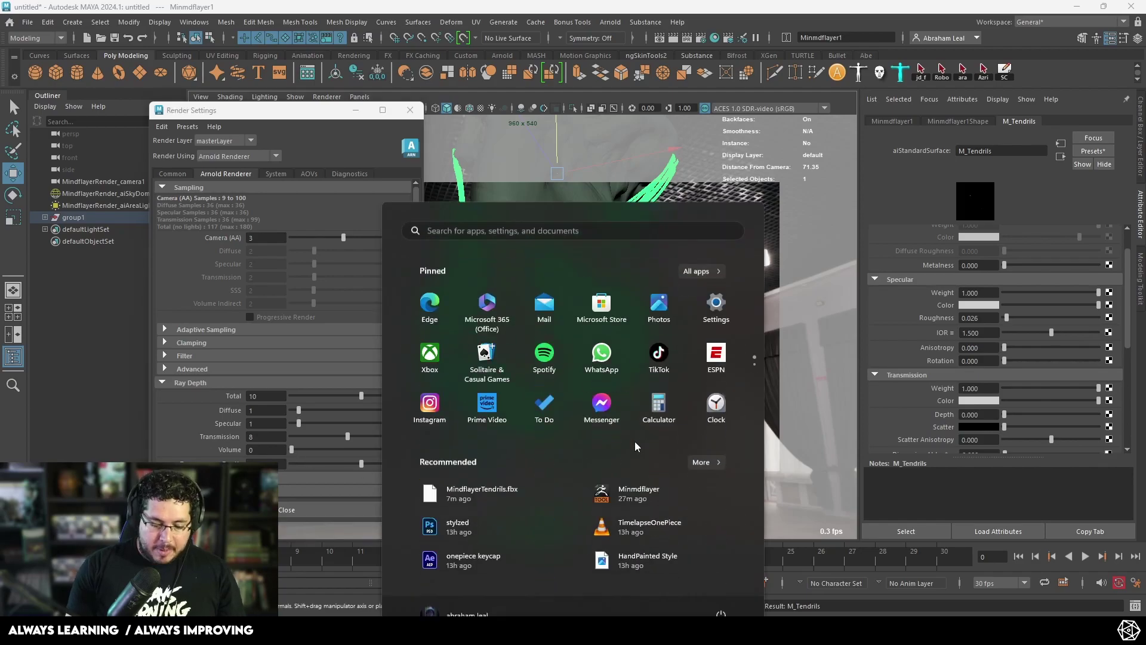
pyautogui.write('paint')
pyautogui.press('Return')
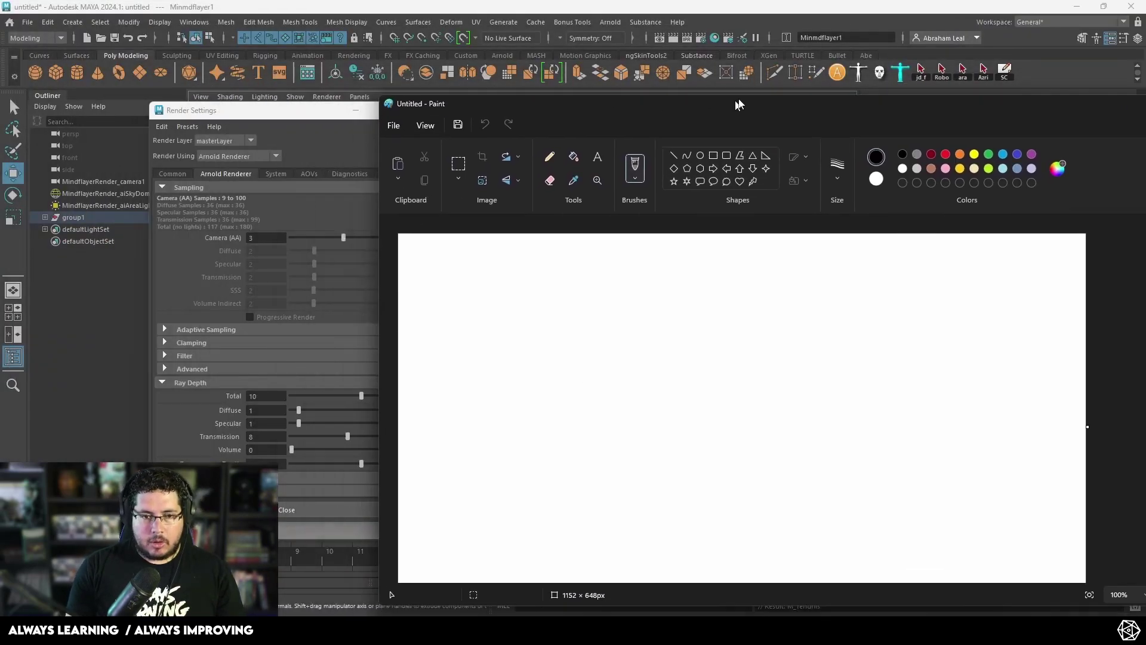
pyautogui.moveTo(739, 105); pyautogui.dragTo(705, 70)
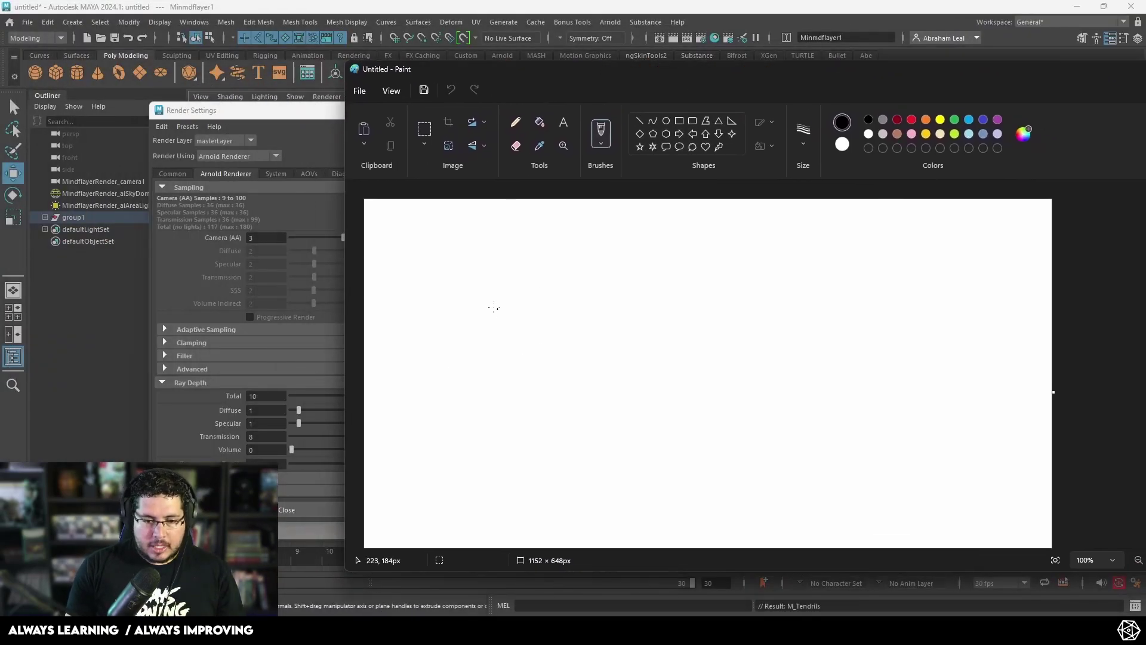
pyautogui.moveTo(493, 289); pyautogui.dragTo(501, 388)
pyautogui.moveTo(517, 338)
pyautogui.mouseDown()
pyautogui.moveTo(620, 374)
pyautogui.moveTo(654, 291)
pyautogui.moveTo(544, 396)
pyautogui.moveTo(502, 378)
pyautogui.mouseUp()
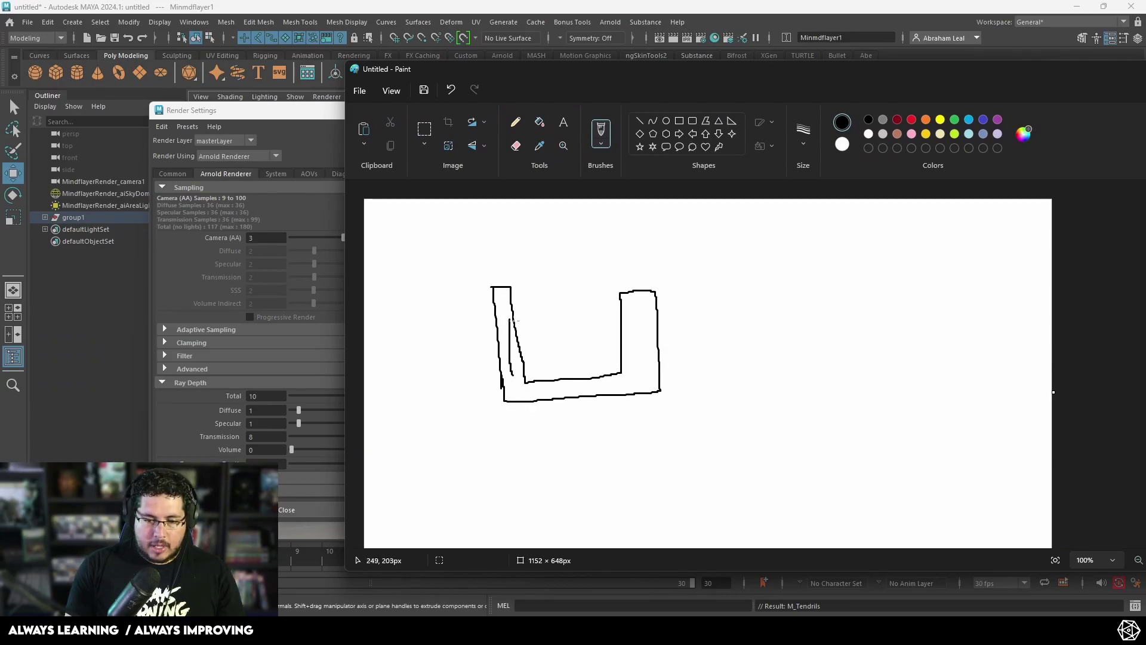
pyautogui.moveTo(513, 320)
pyautogui.mouseDown()
pyautogui.moveTo(593, 317)
pyautogui.moveTo(640, 365)
pyautogui.moveTo(640, 381)
pyautogui.moveTo(522, 393)
pyautogui.moveTo(515, 363)
pyautogui.mouseUp()
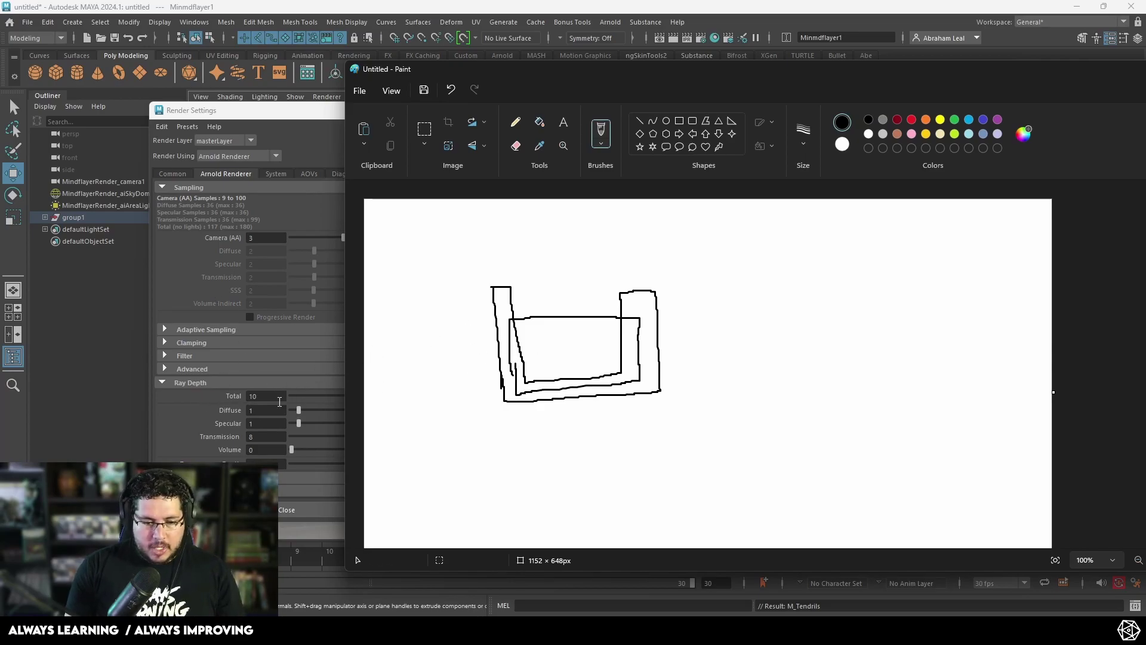
# Draw arrows for light rays entering the glass and passing through its walls and liquid, with marks above each wall surface
pyautogui.moveTo(386, 361); pyautogui.dragTo(488, 357)
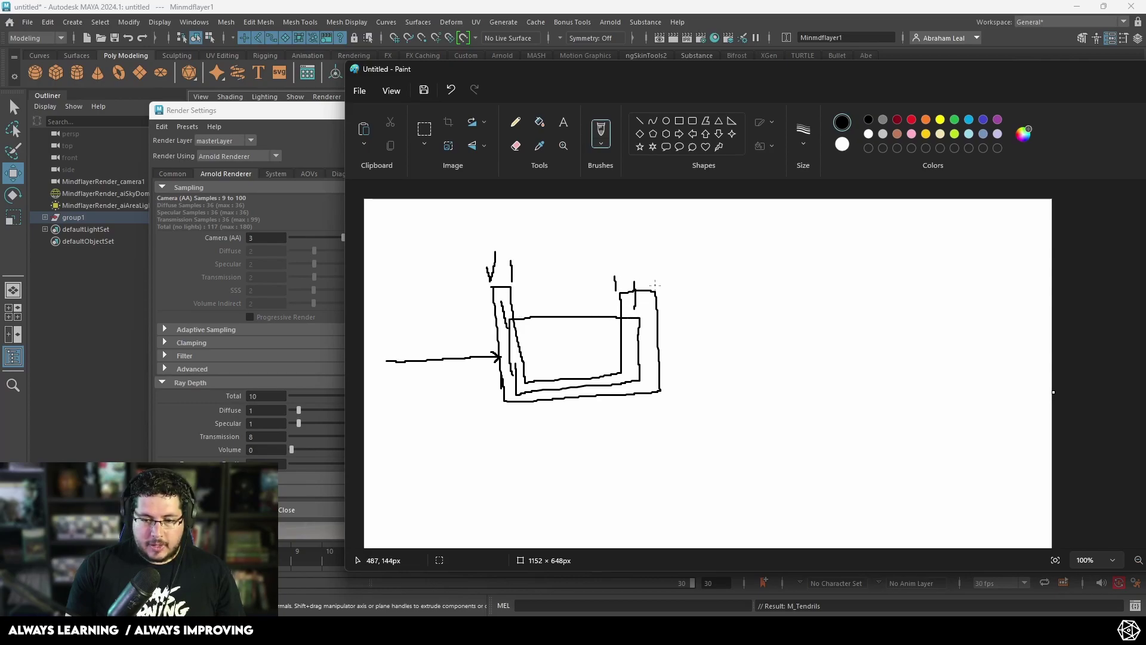
pyautogui.moveTo(474, 338); pyautogui.dragTo(553, 339)
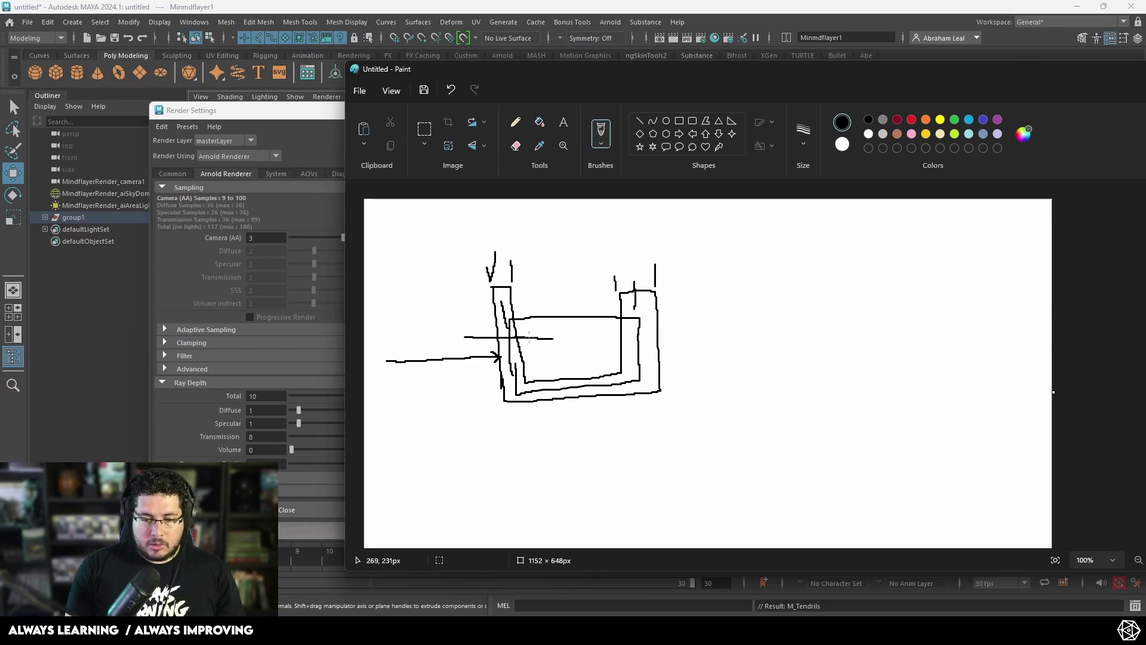
pyautogui.moveTo(464, 337); pyautogui.dragTo(638, 338)
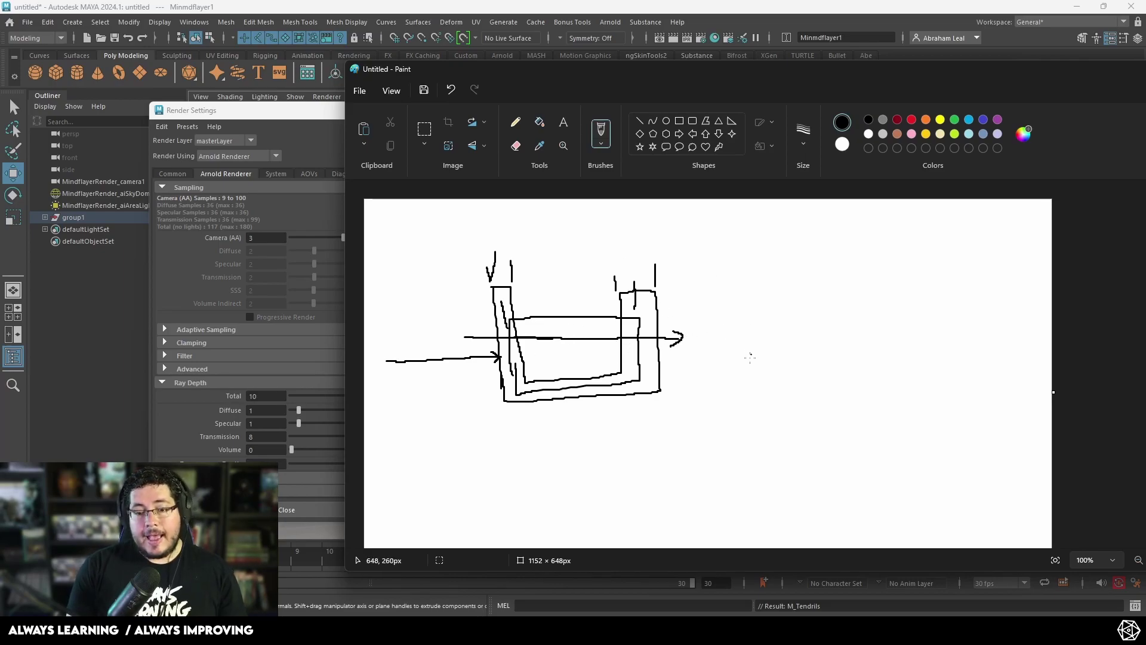
# Sketch a second object with an overlapping shape beside the glass and draw a ray line running through both objects
pyautogui.moveTo(745, 238); pyautogui.dragTo(734, 421)
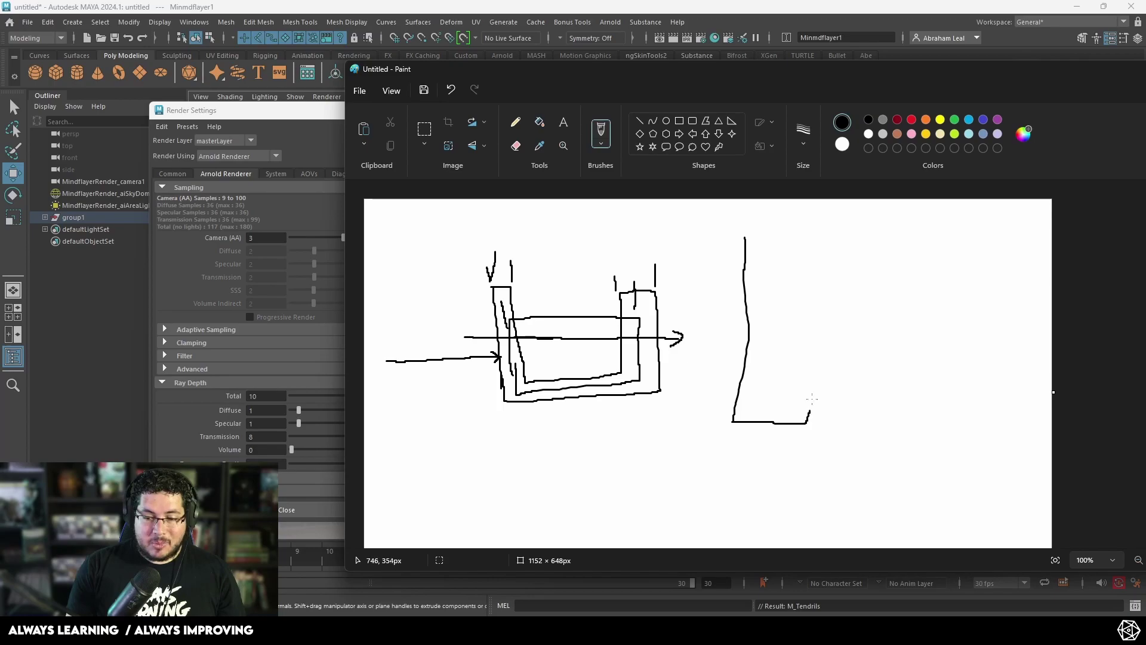
pyautogui.moveTo(812, 399); pyautogui.dragTo(759, 241)
pyautogui.moveTo(782, 302)
pyautogui.mouseDown()
pyautogui.moveTo(851, 334)
pyautogui.moveTo(788, 296)
pyautogui.mouseUp()
pyautogui.moveTo(497, 329)
pyautogui.mouseDown()
pyautogui.moveTo(830, 307)
pyautogui.moveTo(410, 323)
pyautogui.mouseUp()
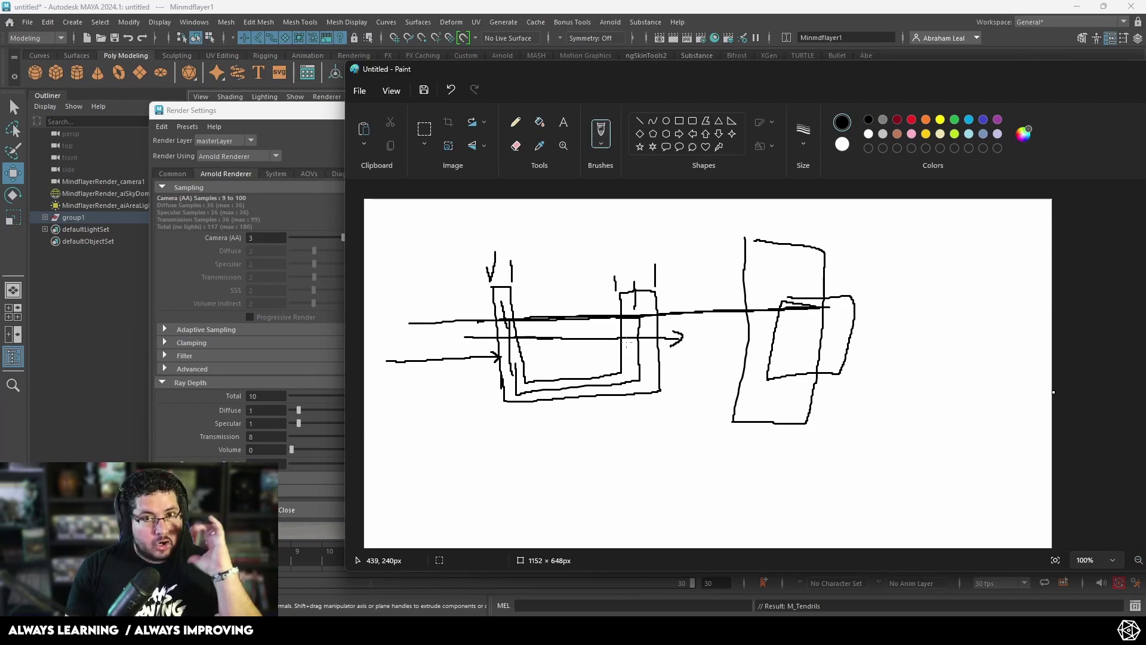
# Return to Maya and set the ray depth to 4 for diffuse, 4 for specular and 16 for transmission
pyautogui.click(209, 410)
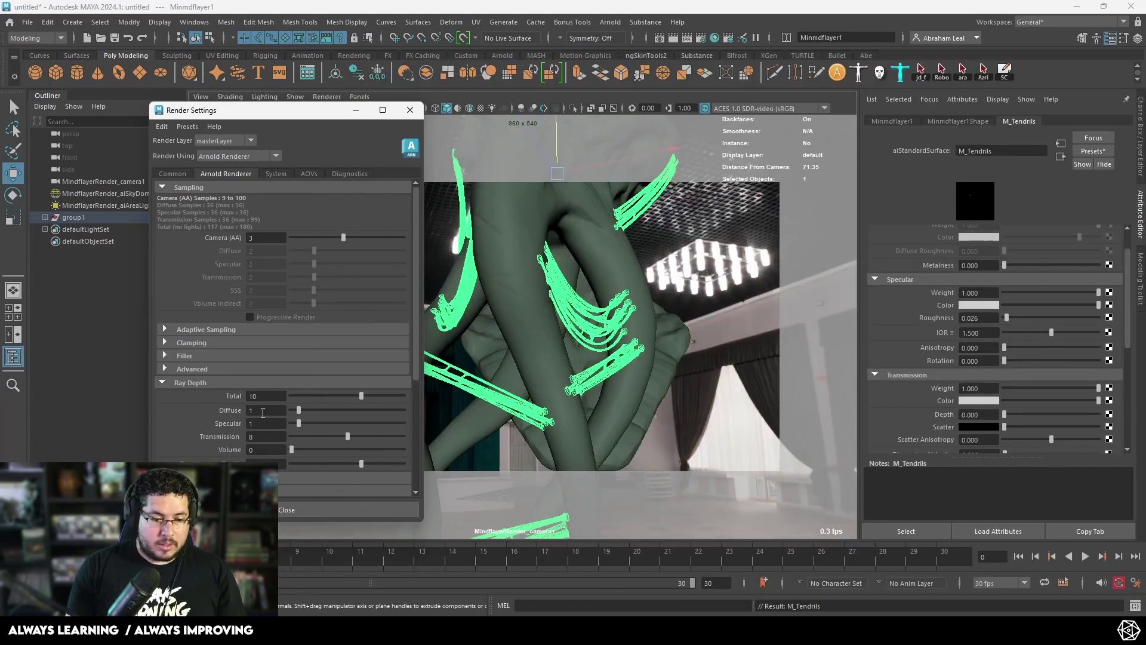
pyautogui.moveTo(261, 410); pyautogui.dragTo(225, 411)
pyautogui.write('4')
pyautogui.press('Tab')
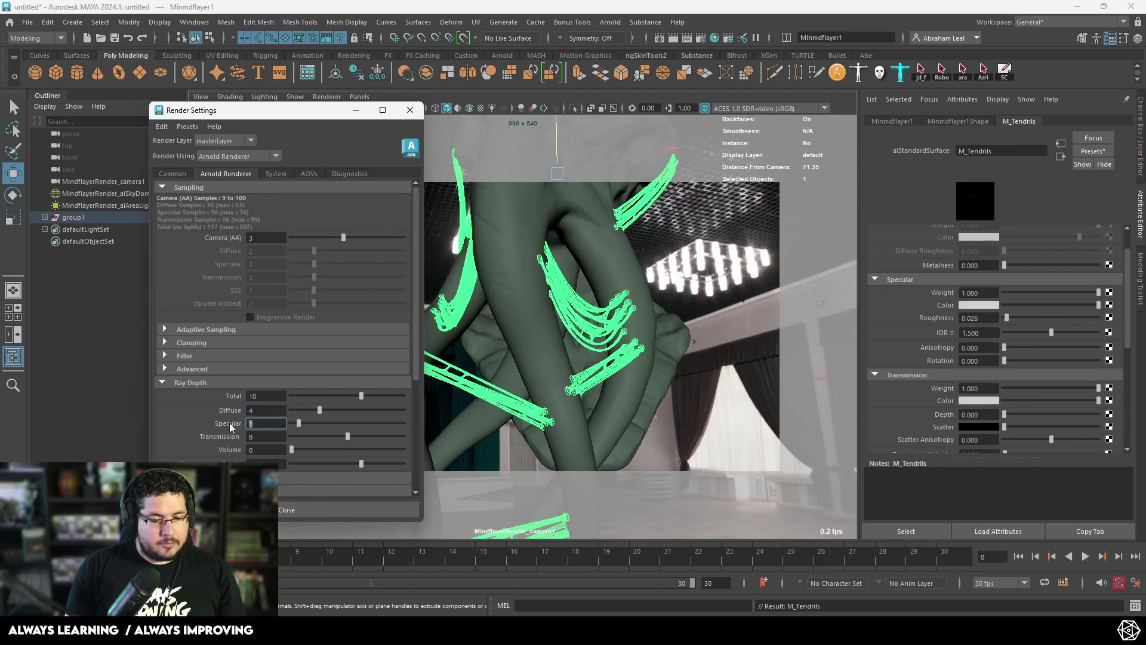
pyautogui.write('4')
pyautogui.press('Tab')
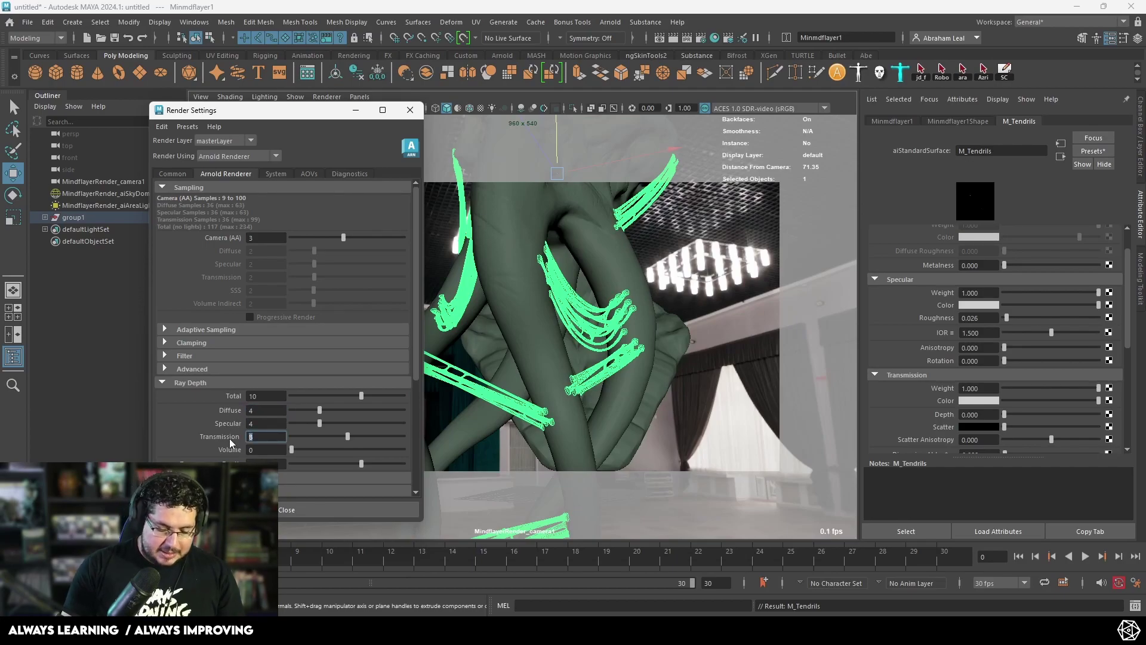
pyautogui.write('16')
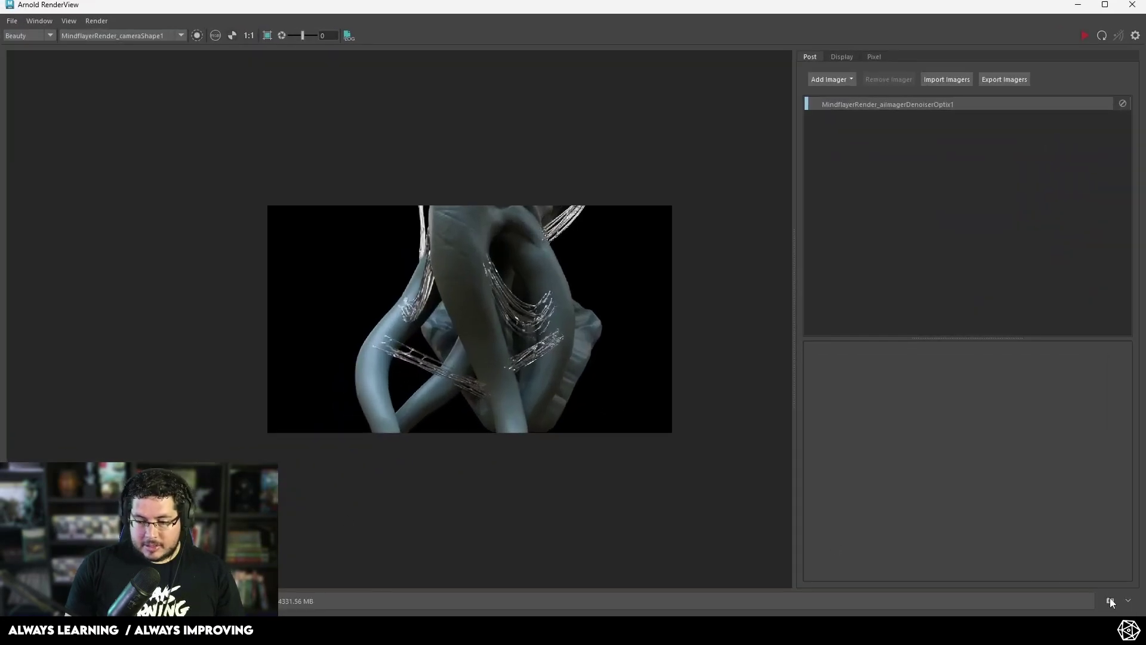
# Store a snapshot of the current render and re-render with the new ray depth to compare the tendrils' transparency
pyautogui.click(1110, 599)
pyautogui.scroll(5, 477, 232)
pyautogui.scroll(-3, 541, 239)
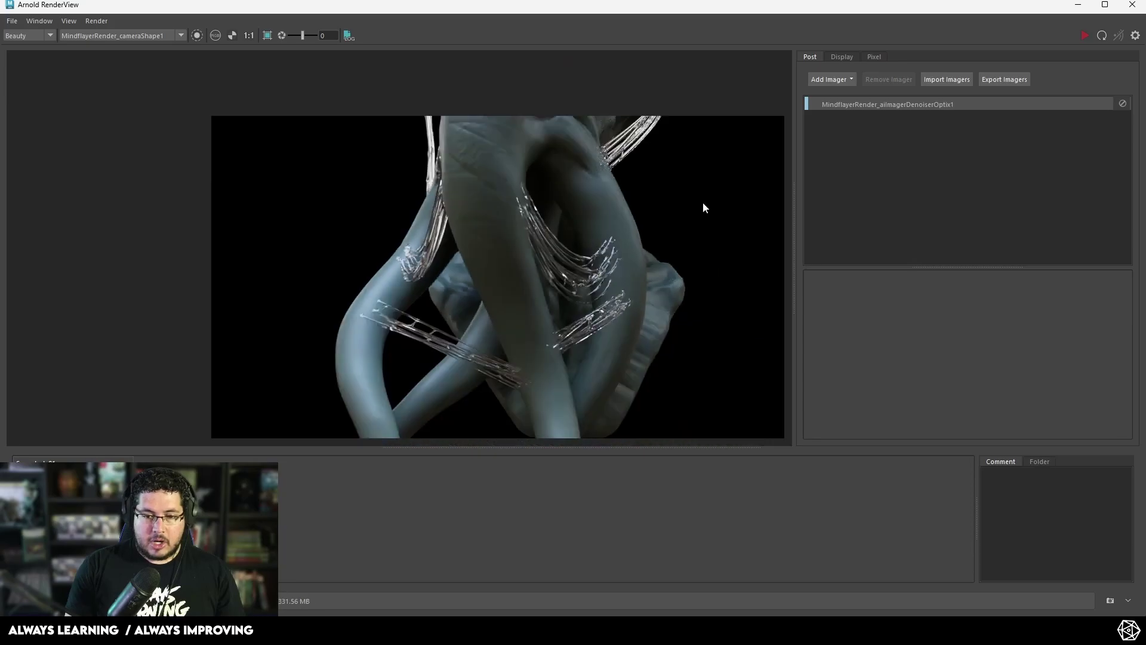
pyautogui.click(1084, 36)
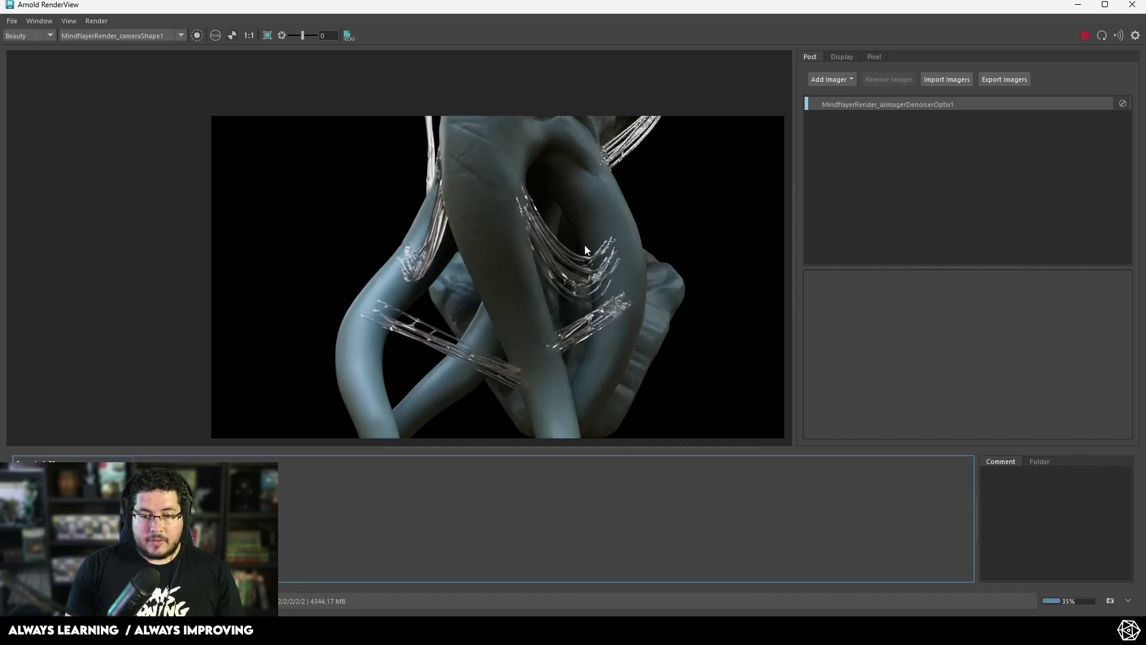
pyautogui.scroll(5, 585, 245)
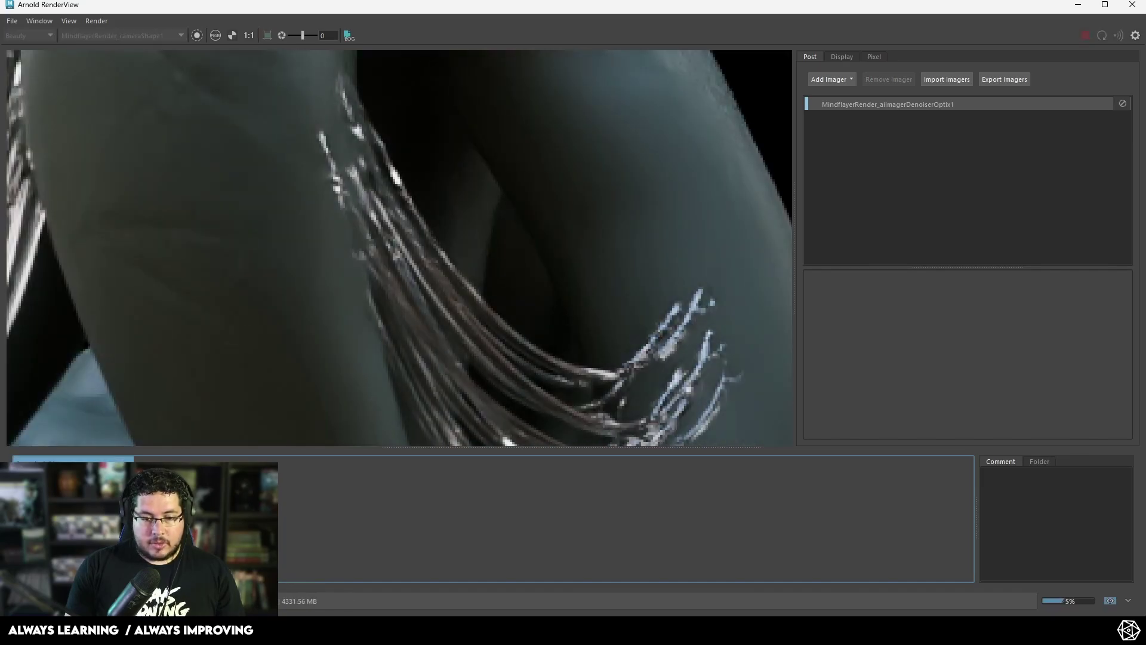
pyautogui.scroll(-5, 427, 299)
pyautogui.scroll(-2, 491, 327)
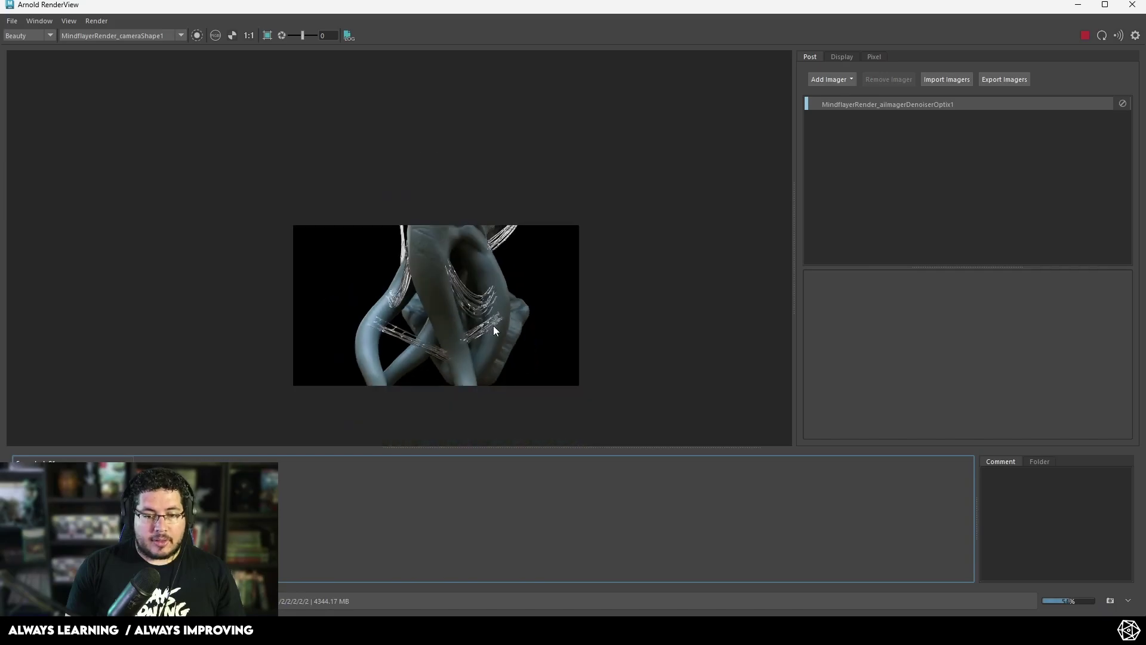
pyautogui.scroll(4, 493, 330)
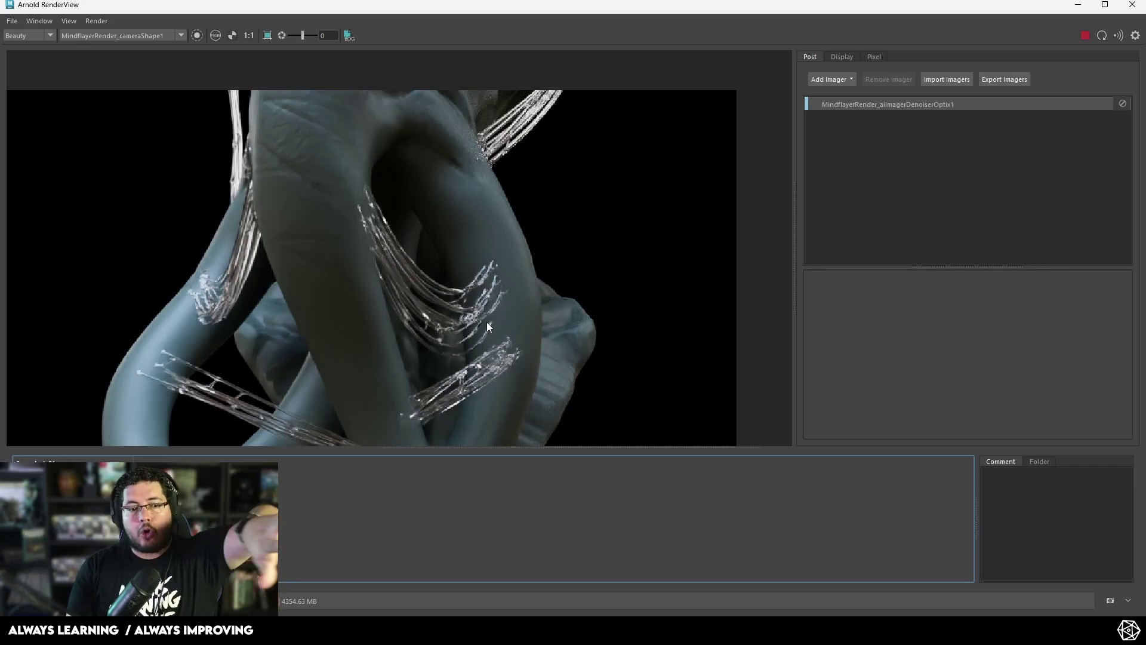
pyautogui.scroll(-1, 487, 326)
pyautogui.scroll(-1, 486, 322)
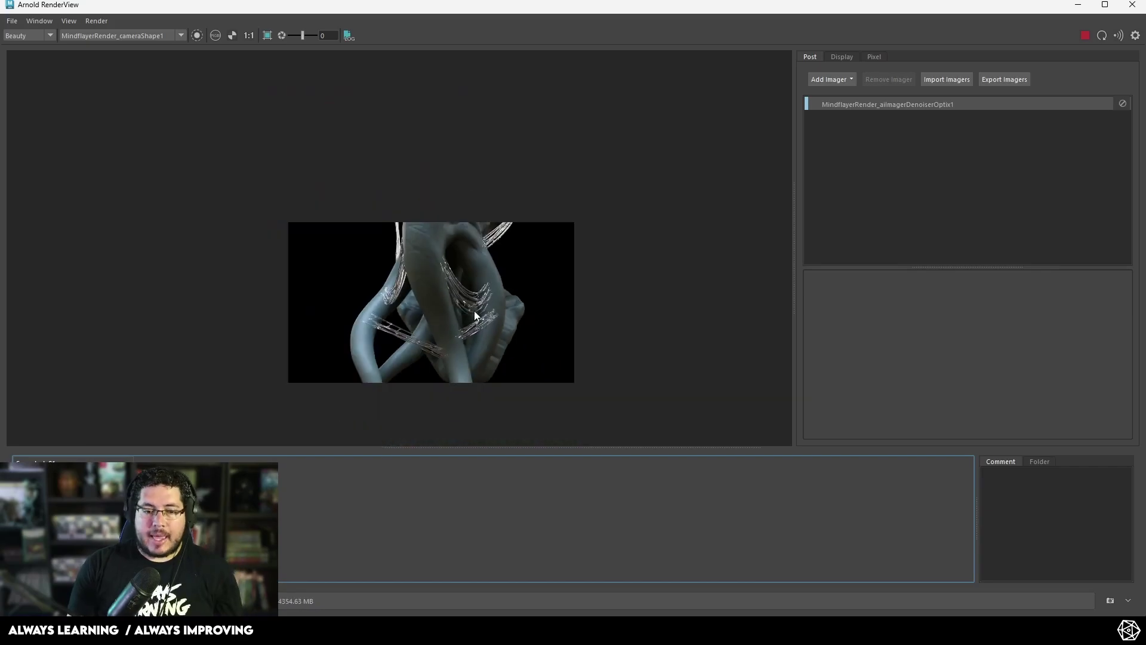
# Set the M_Tendrils transmission color to pink with hue 300, saturation about 0.39 and value 1
pyautogui.click(1078, 4)
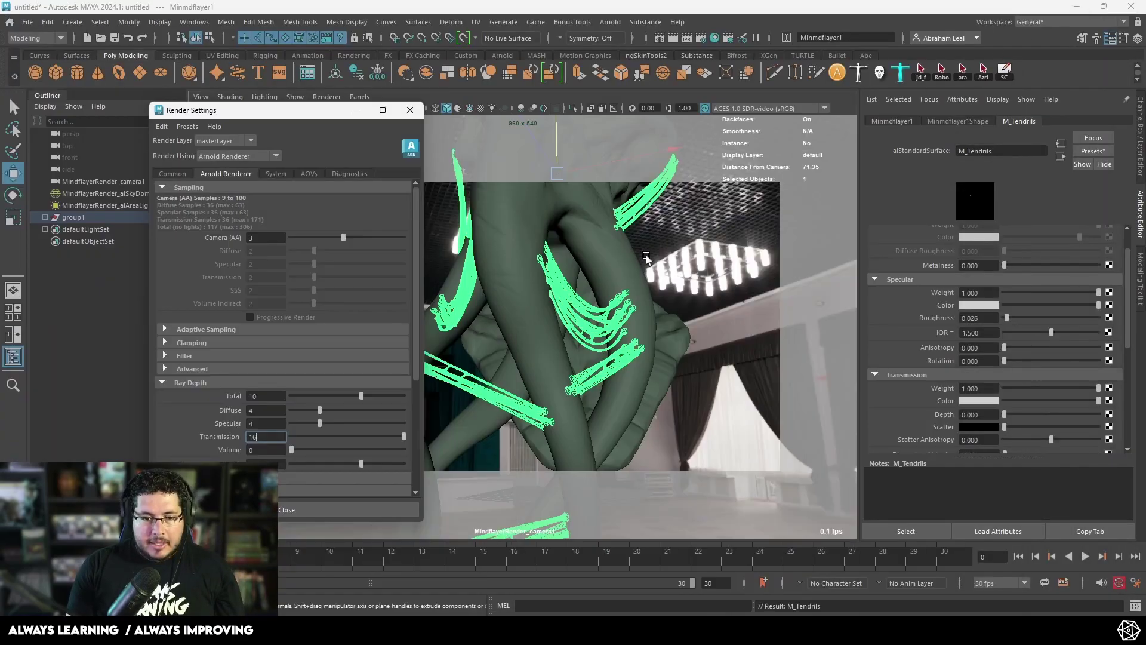
pyautogui.click(974, 401)
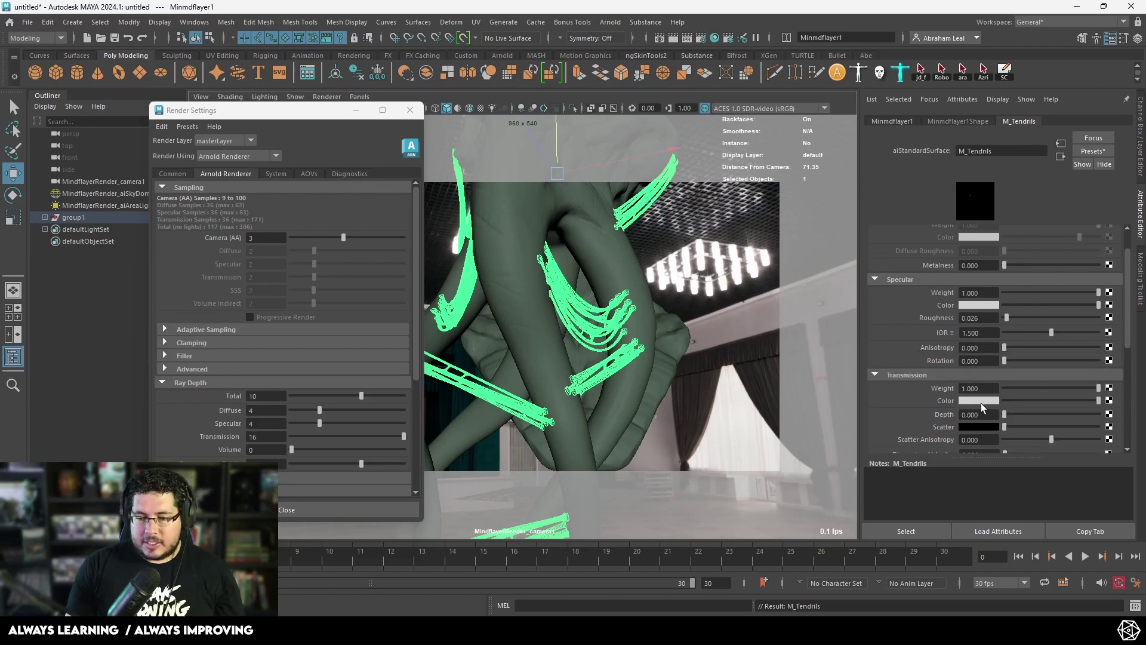
pyautogui.click(980, 403)
pyautogui.click(1007, 366)
pyautogui.moveTo(996, 443); pyautogui.dragTo(957, 443)
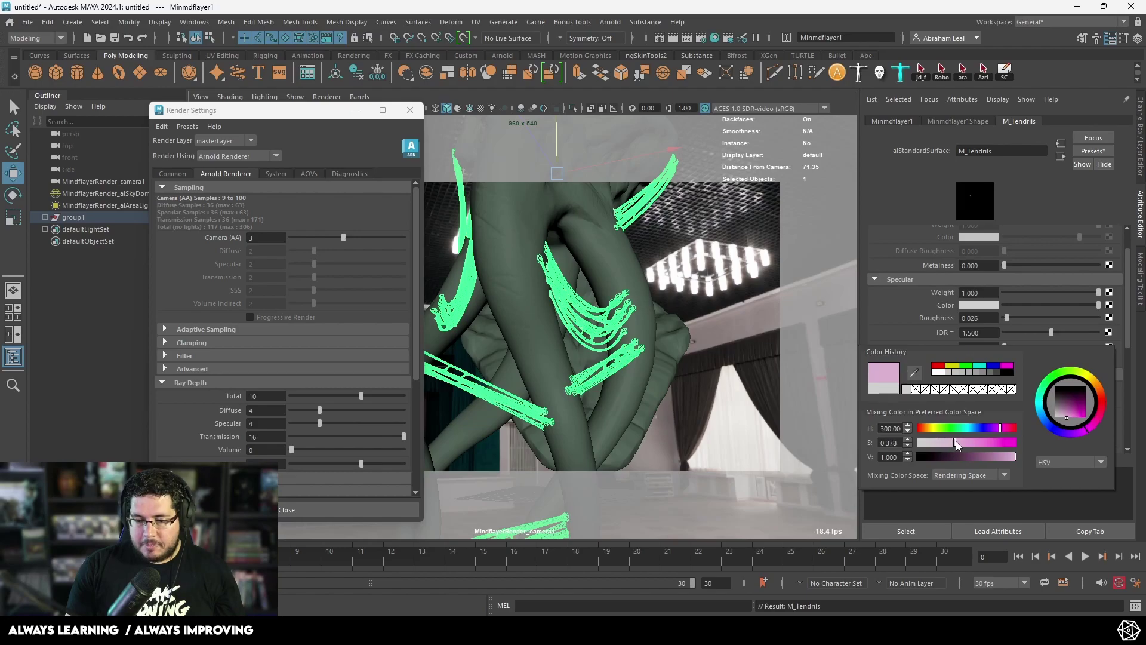
# Re-render the scene in Arnold and inspect the tint on the tendrils
pyautogui.hotkey('alt', 'Tab')
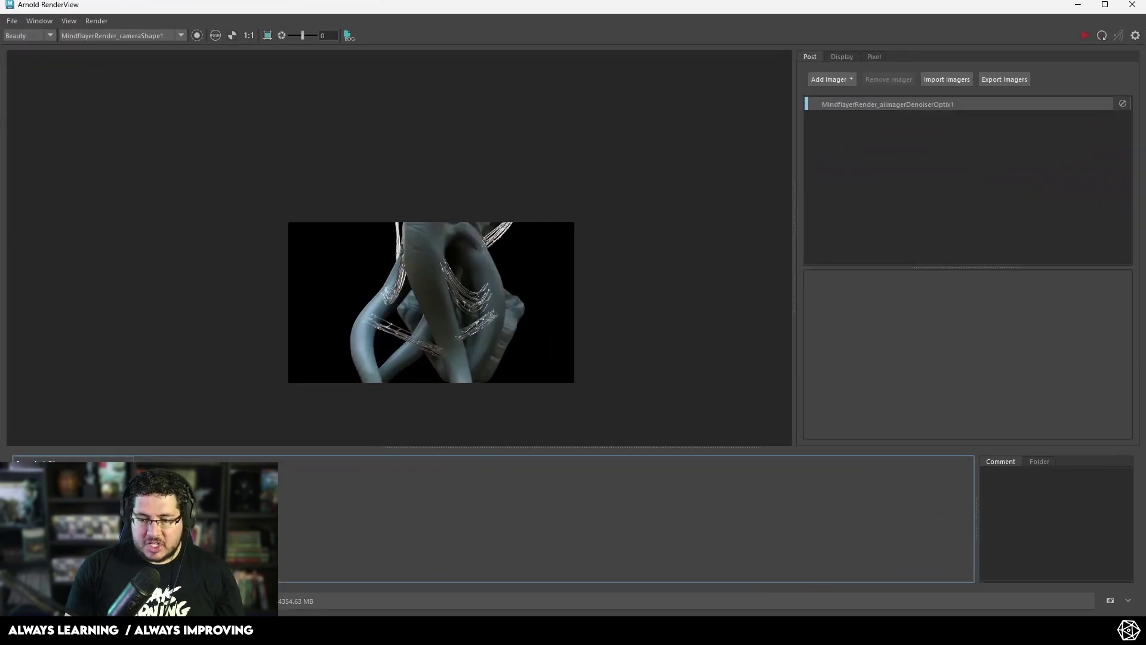
pyautogui.click(1085, 35)
pyautogui.scroll(4, 481, 292)
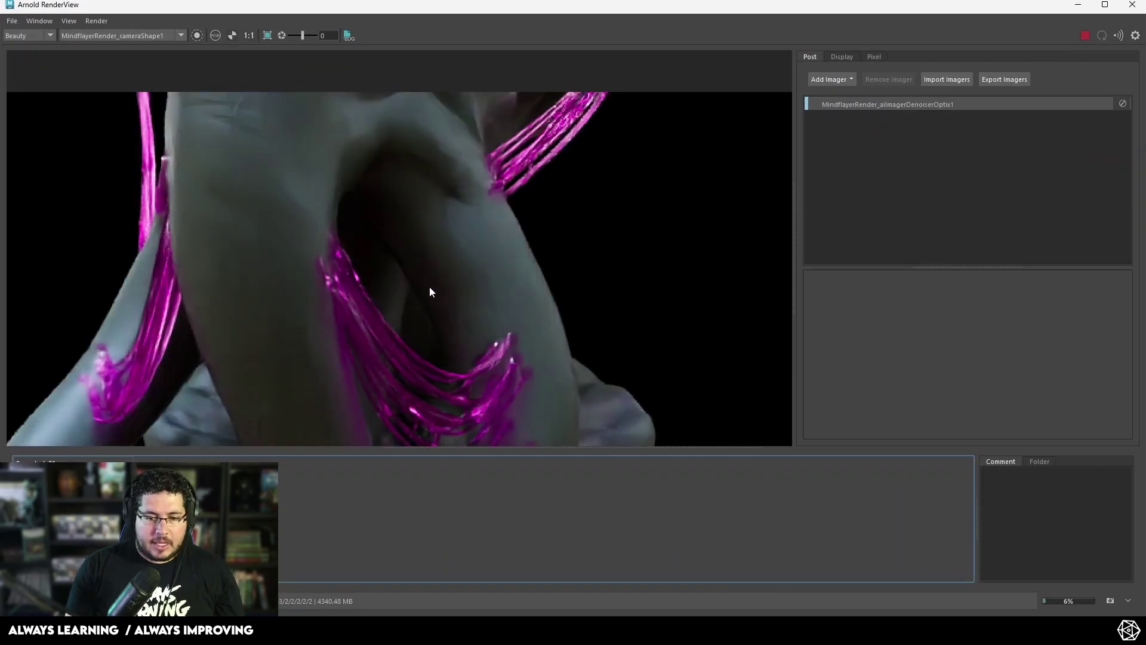
pyautogui.scroll(-4, 478, 256)
pyautogui.scroll(6, 471, 260)
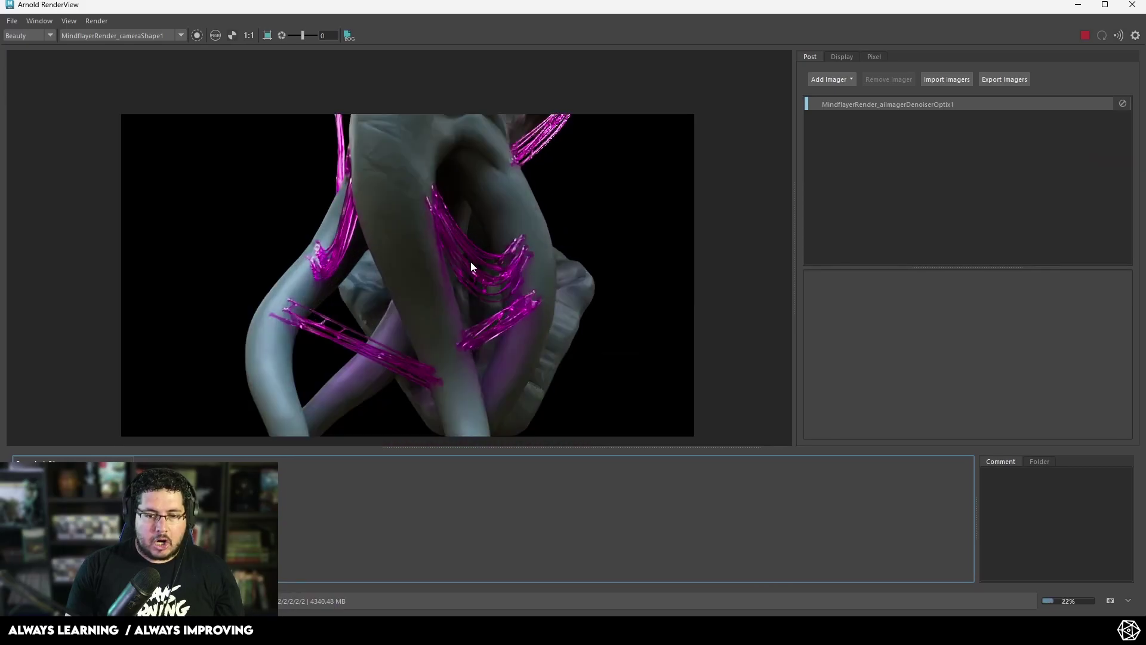
pyautogui.scroll(-5, 471, 260)
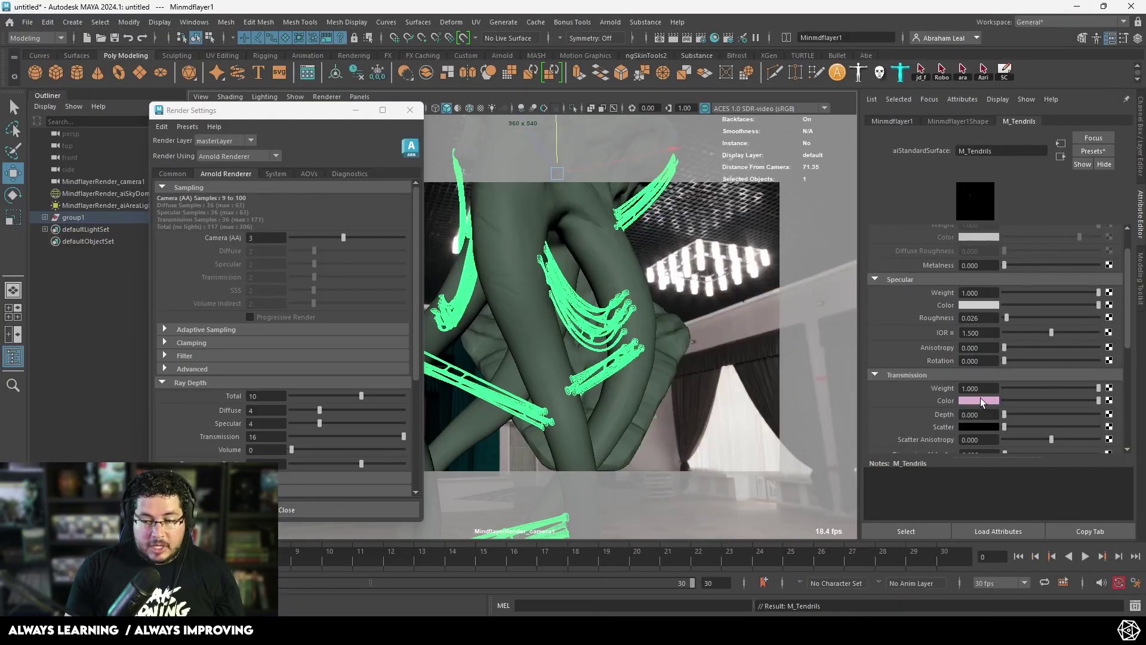
# Reduce the saturation of the M_Tendrils transmission color to a very pale pink and re-render to check it
pyautogui.click(980, 398)
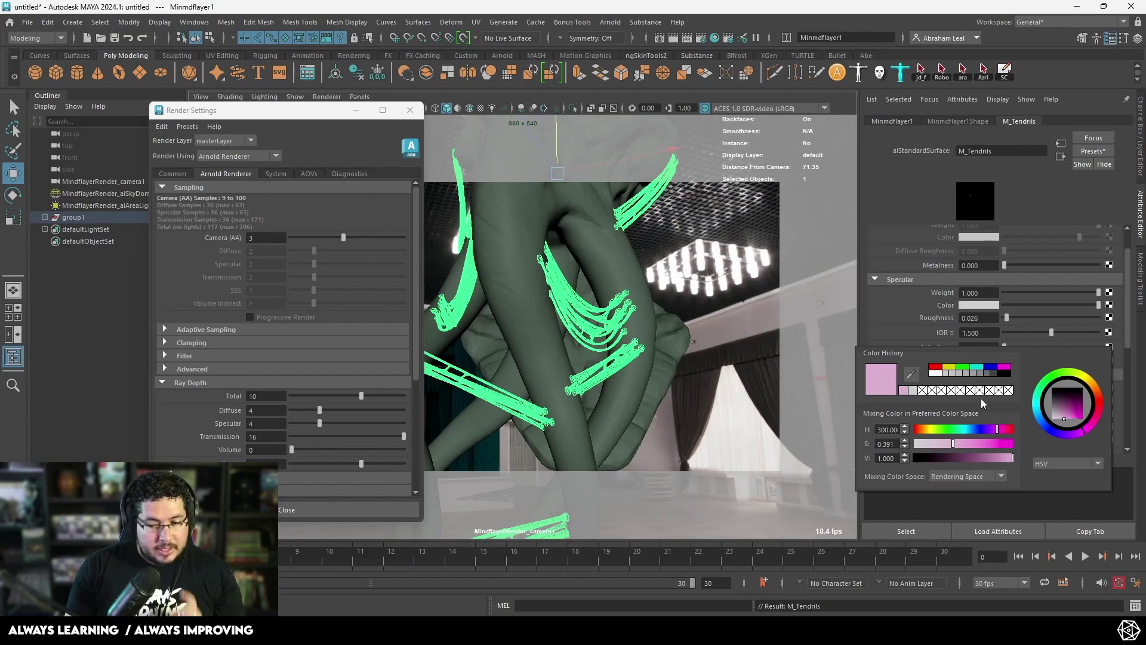
pyautogui.moveTo(953, 446); pyautogui.dragTo(923, 446)
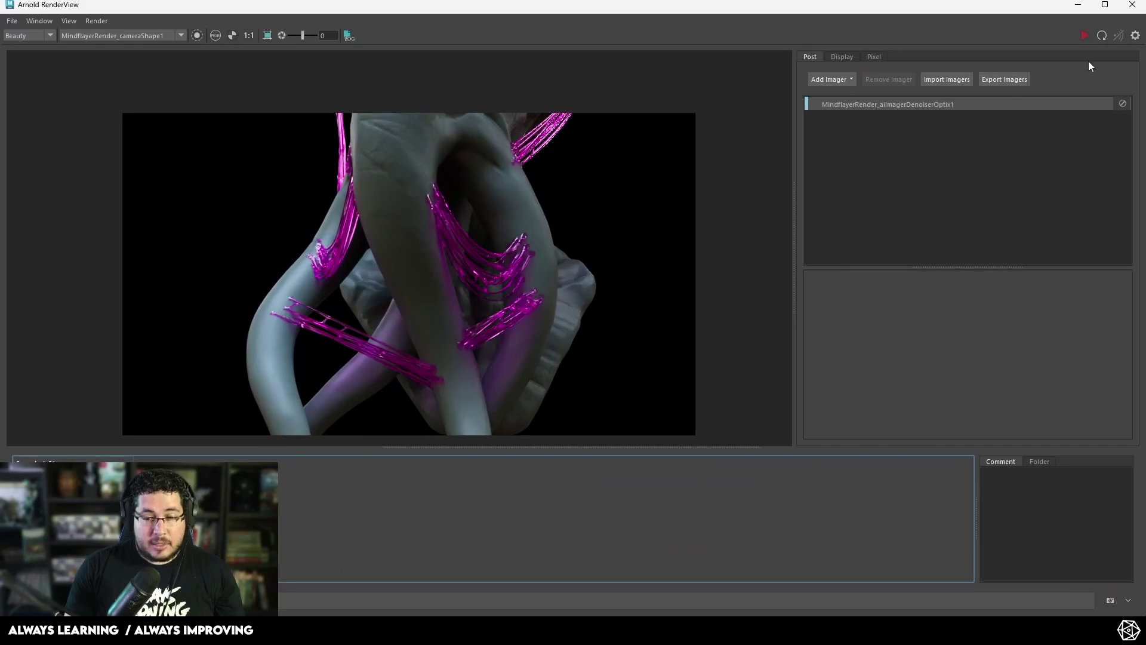
pyautogui.click(1084, 36)
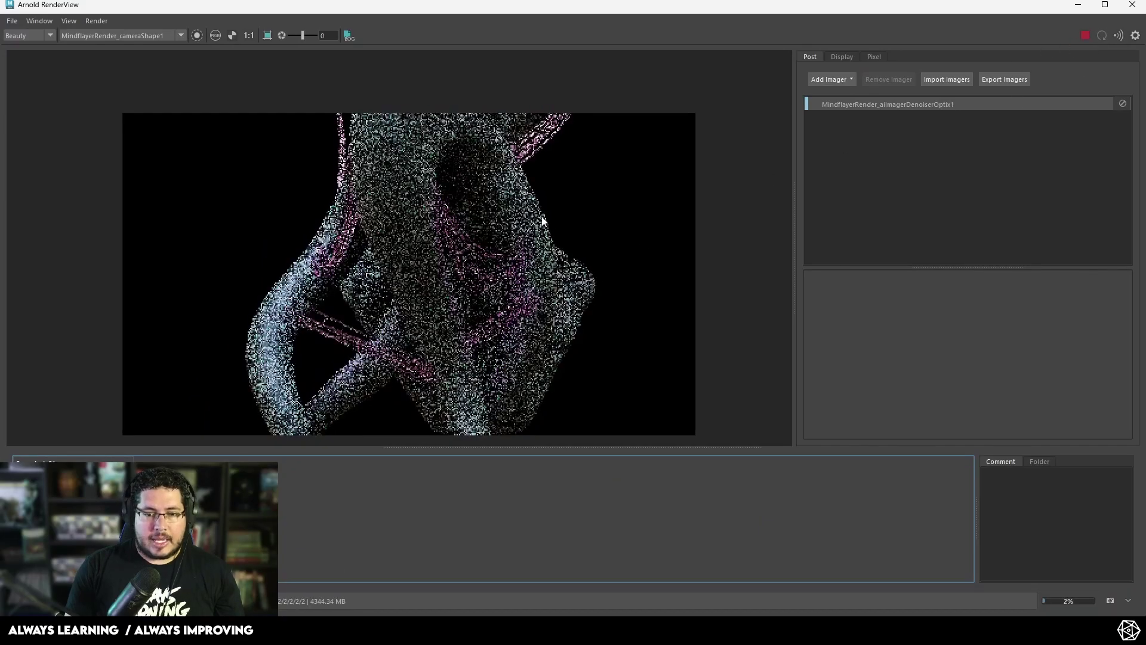
pyautogui.scroll(2, 434, 238)
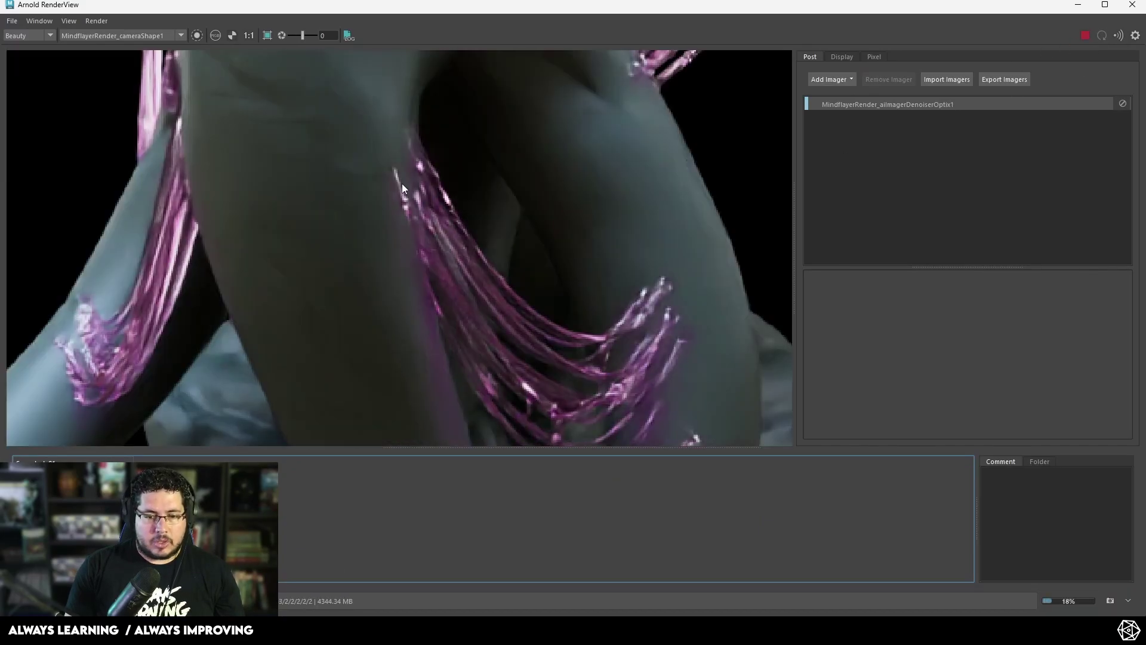
pyautogui.scroll(-2, 663, 256)
pyautogui.scroll(-2, 660, 260)
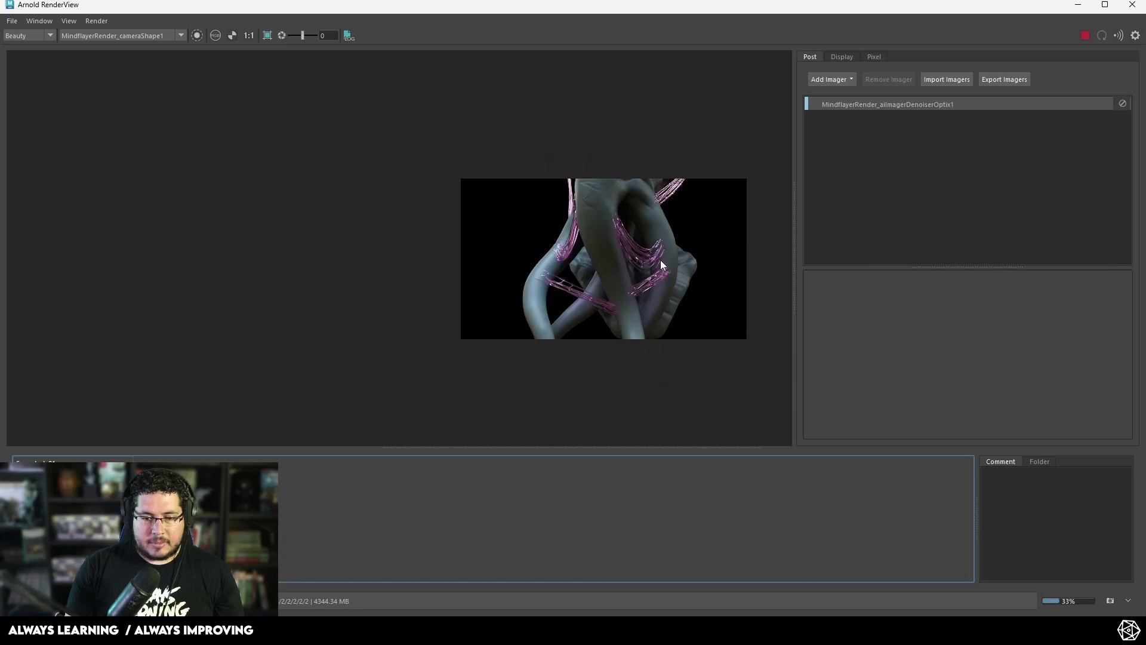
pyautogui.scroll(3, 660, 260)
# Set the M_Tendrils transmission depth to 1 and re-render to check the color on the strands
pyautogui.click(1079, 4)
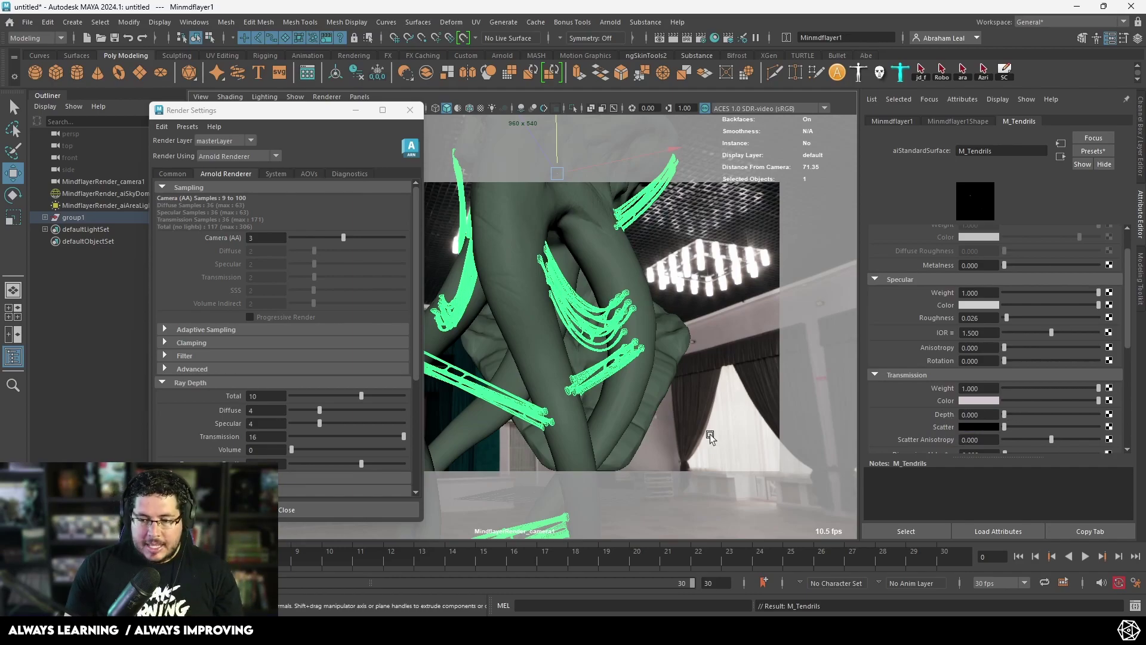
pyautogui.moveTo(991, 414); pyautogui.dragTo(920, 417)
pyautogui.write('1')
pyautogui.press('Return')
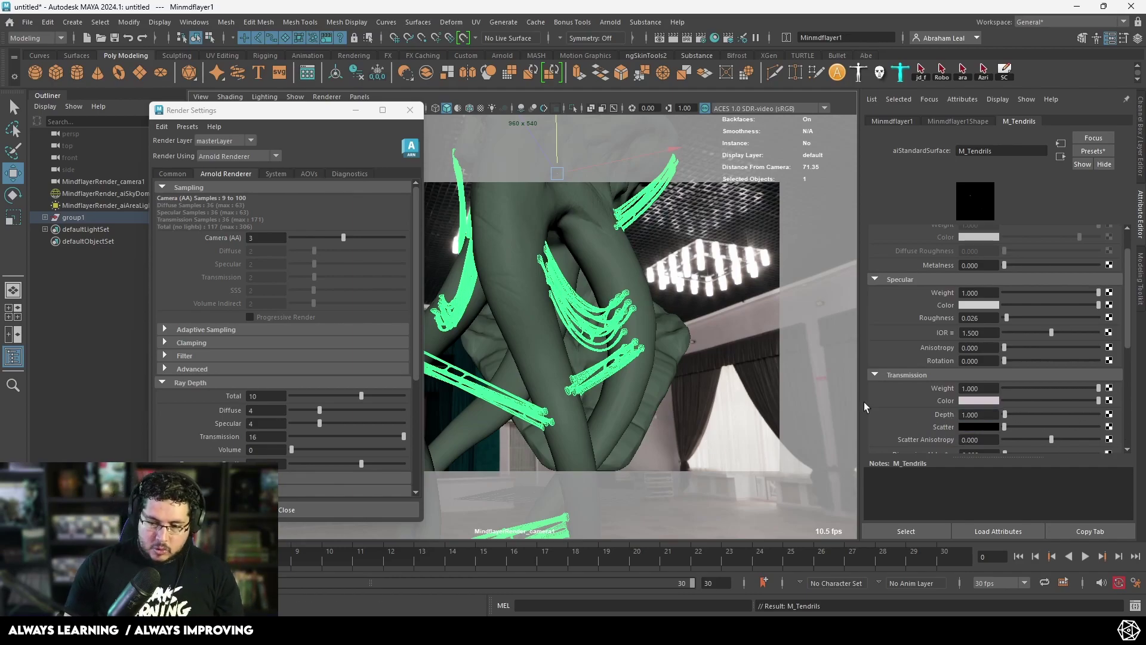
pyautogui.hotkey('alt', 'Tab')
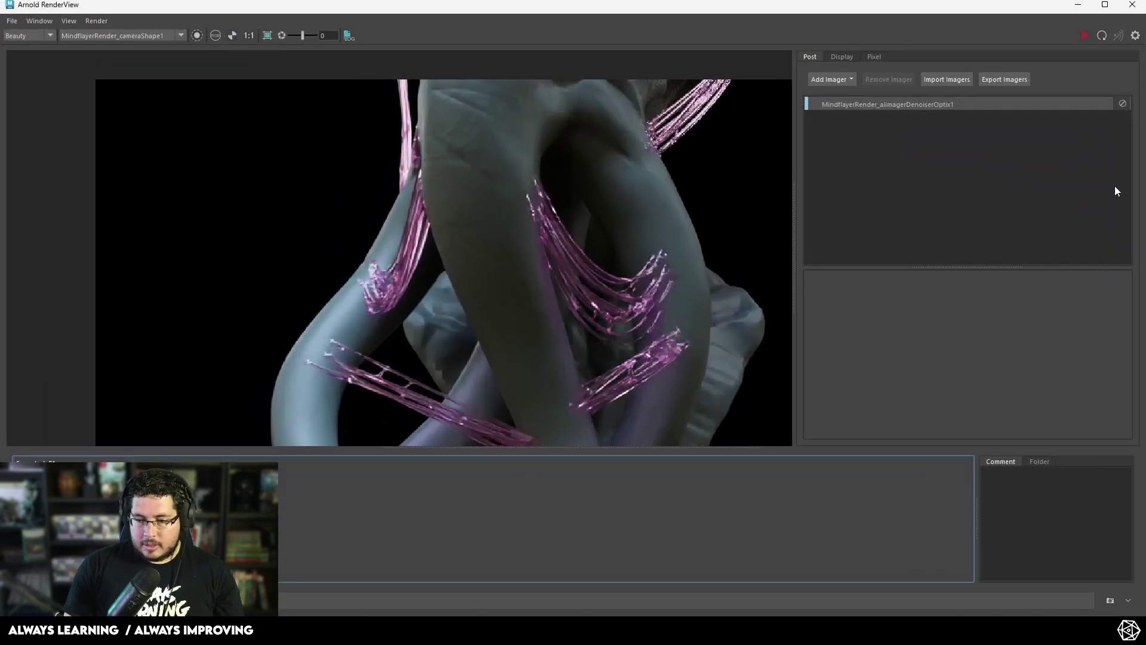
pyautogui.click(1085, 36)
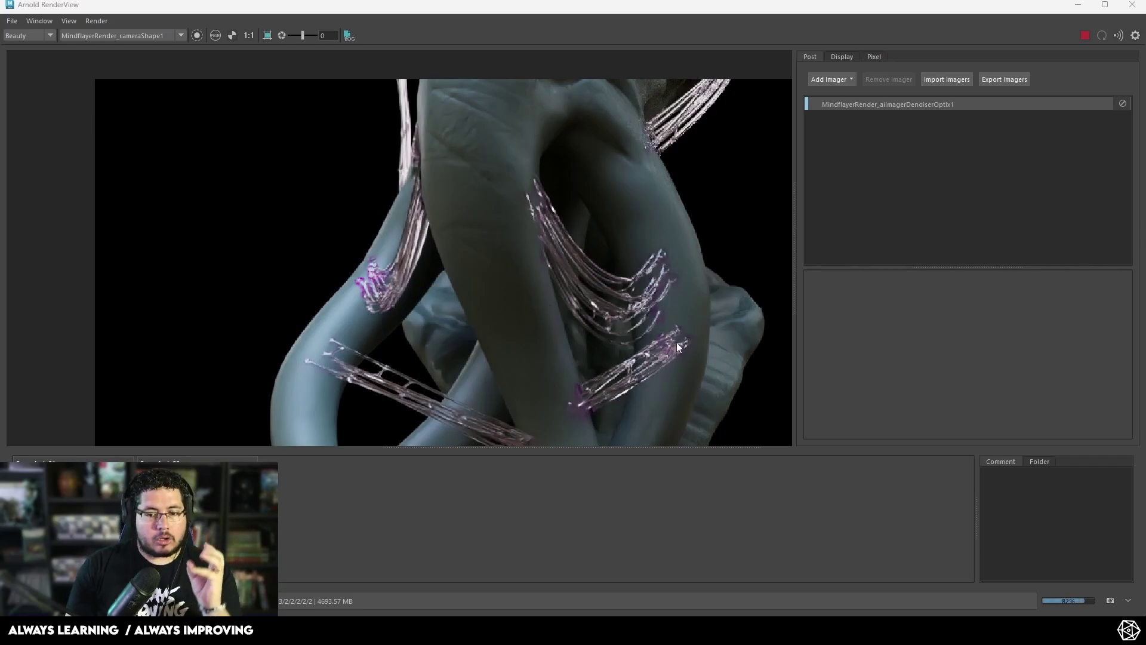
pyautogui.scroll(-4, 610, 292)
pyautogui.scroll(4, 610, 292)
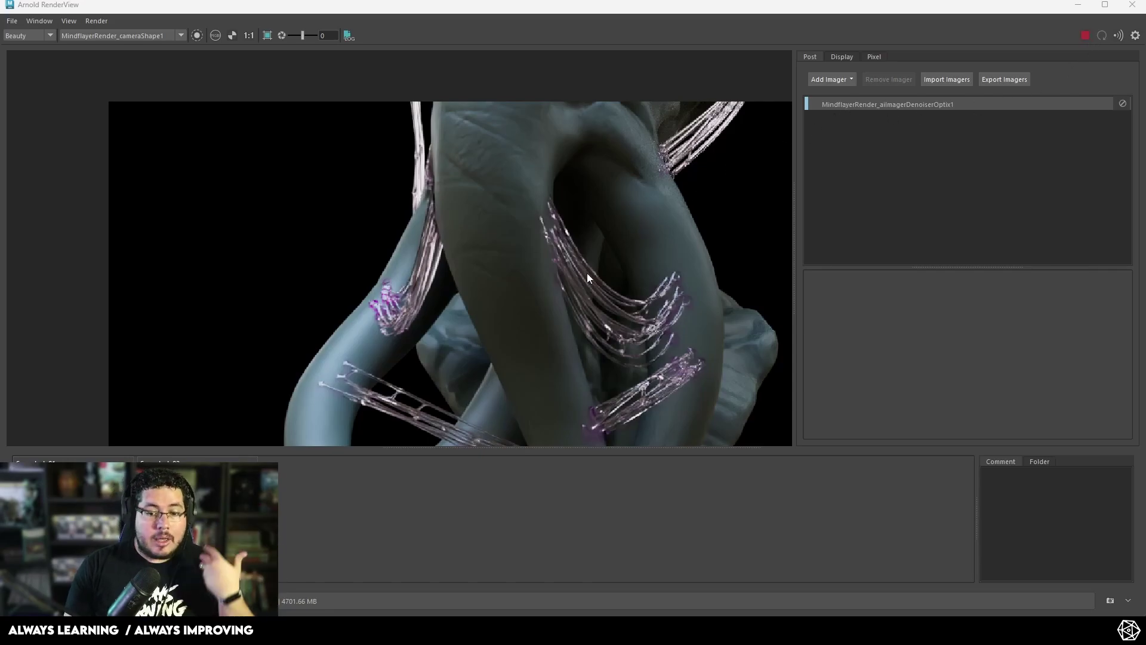
pyautogui.scroll(-2, 612, 223)
pyautogui.scroll(4, 614, 225)
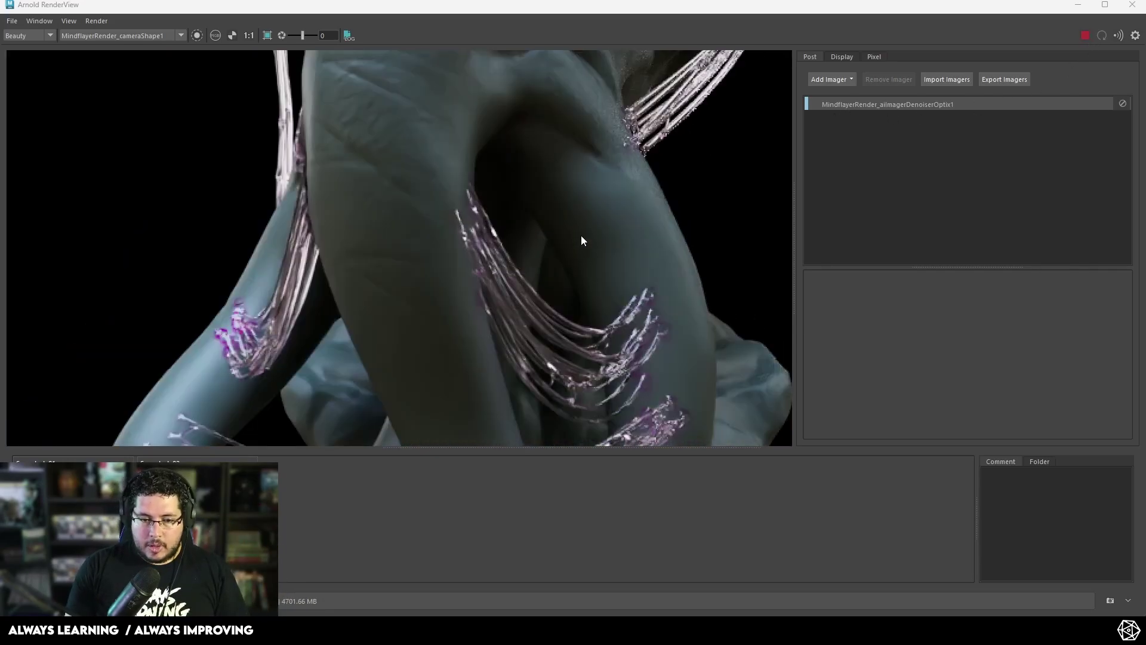
# Set the M_Tendrils transmission depth to 0.5 and start a new render
pyautogui.click(1078, 5)
pyautogui.click(985, 412)
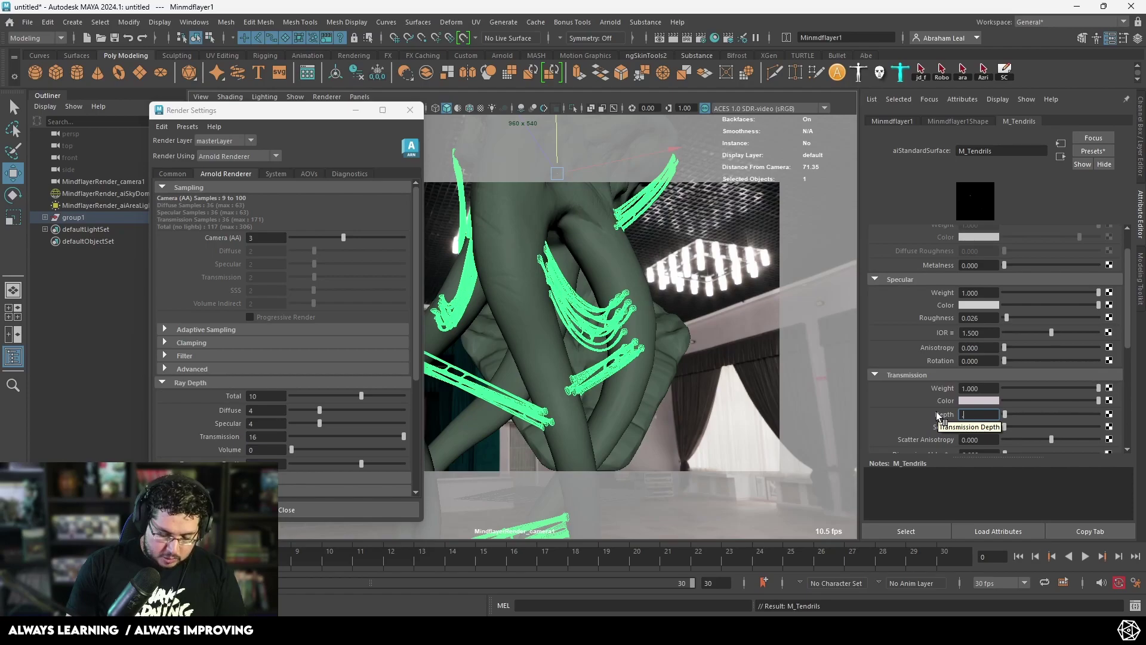
pyautogui.write('0.5')
pyautogui.press('Return')
pyautogui.hotkey('alt', 'Tab')
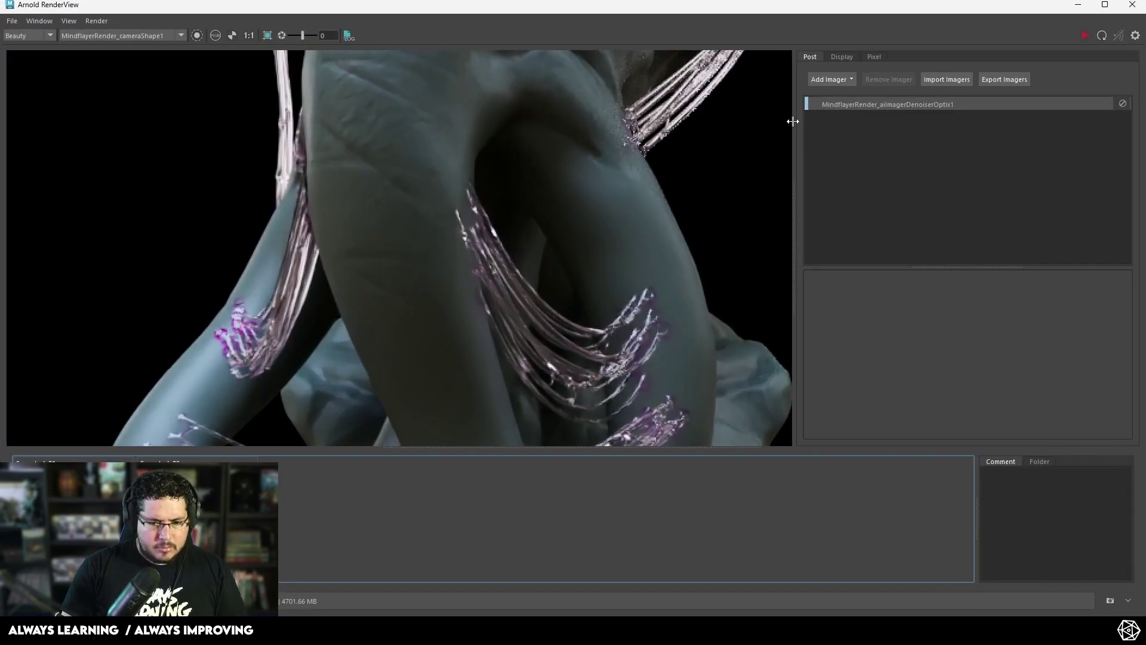
pyautogui.click(1084, 35)
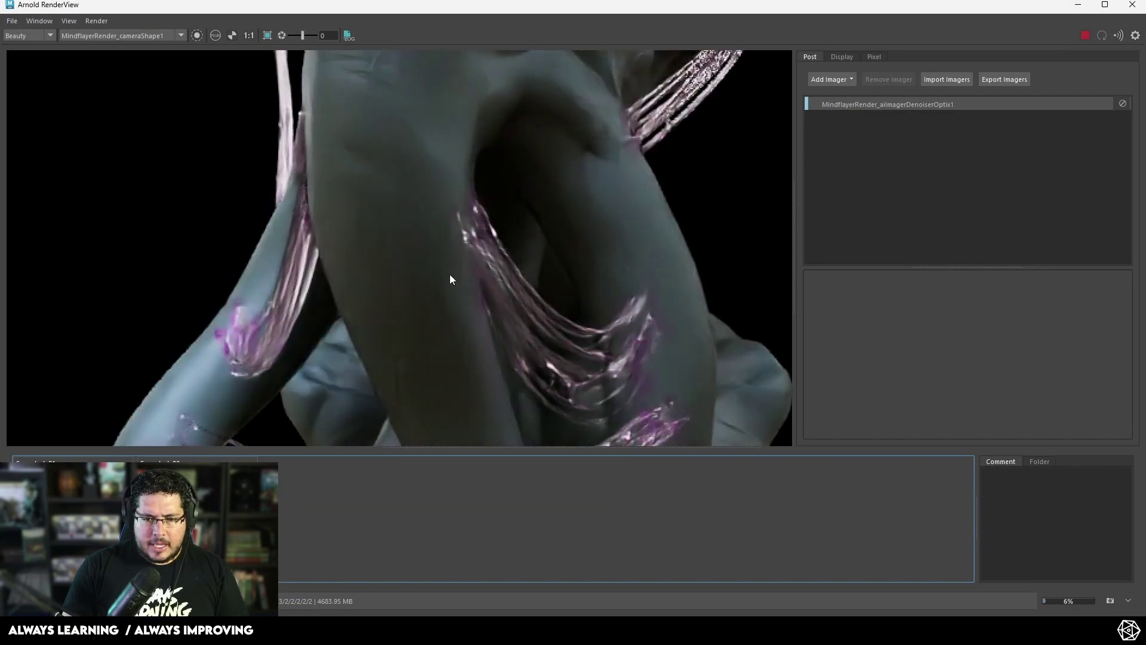
# Examine the color and transparency of the tendrils across the new render, up close and from afar, and stop the render
pyautogui.scroll(-3, 618, 319)
pyautogui.scroll(5, 620, 323)
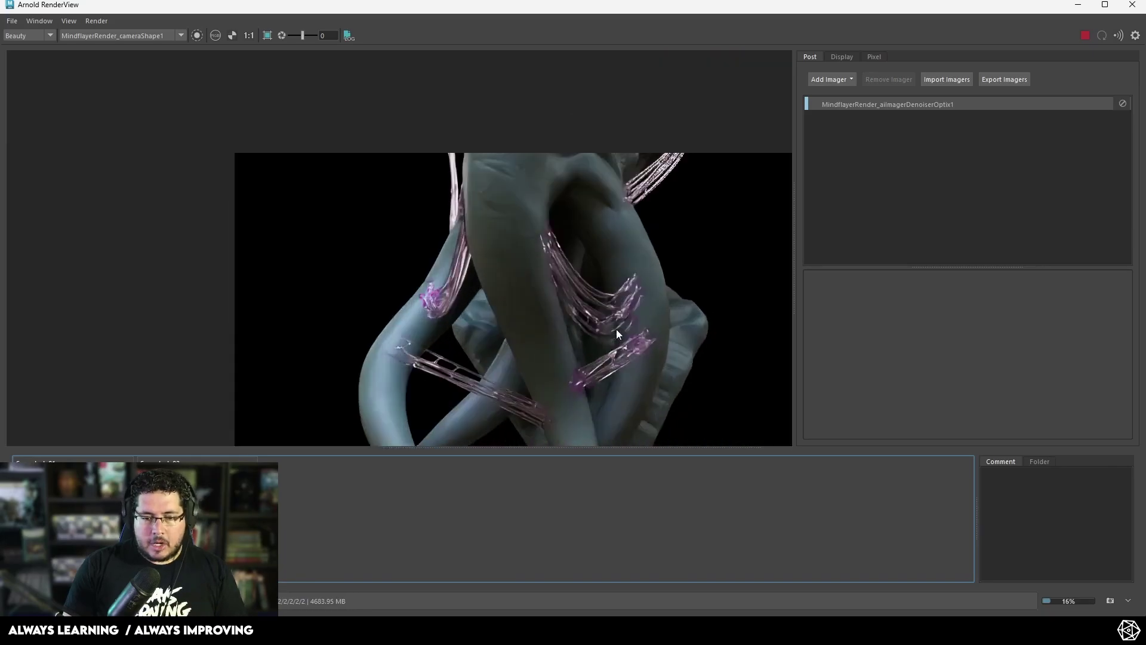
pyautogui.scroll(-2, 524, 245)
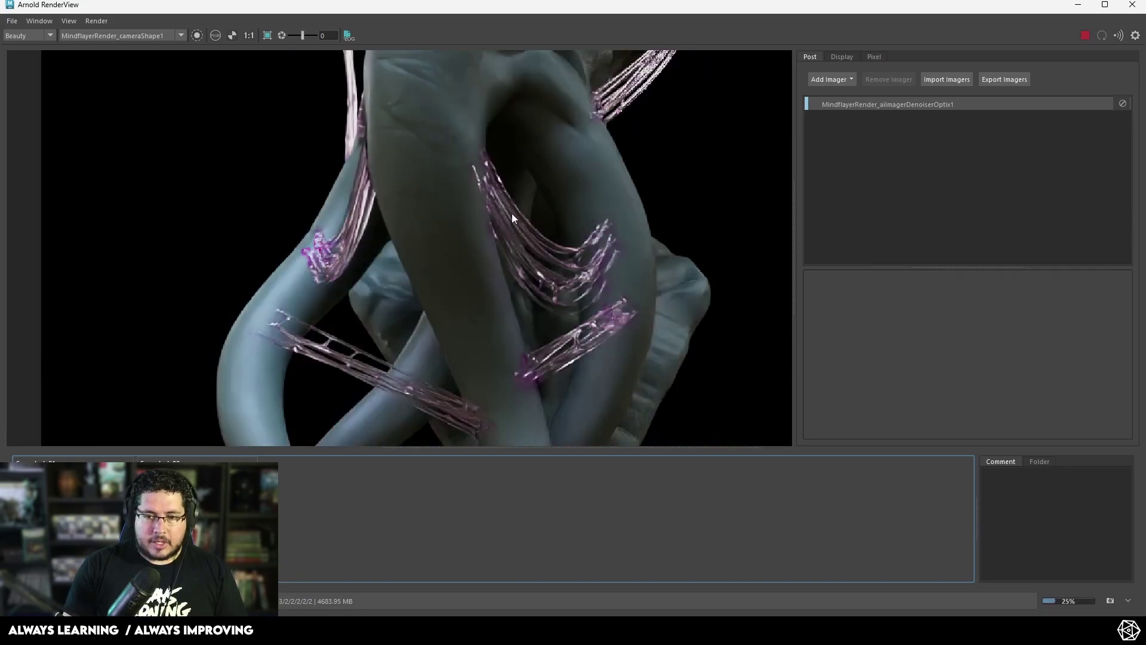
pyautogui.scroll(2, 513, 216)
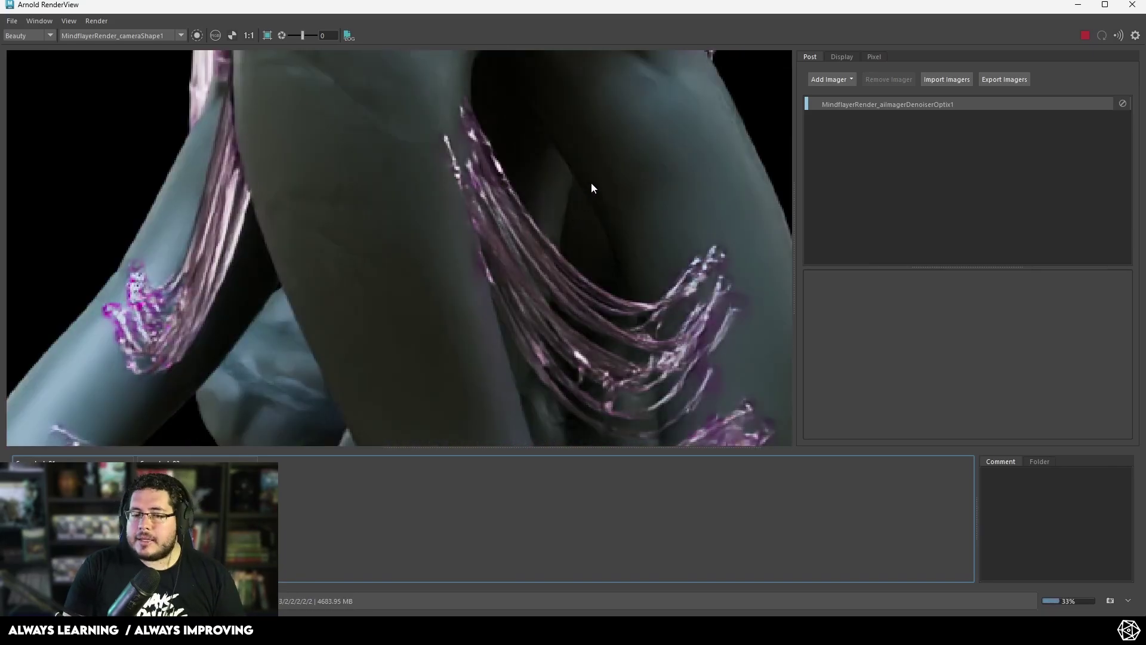
pyautogui.scroll(-4, 591, 188)
pyautogui.scroll(1, 656, 182)
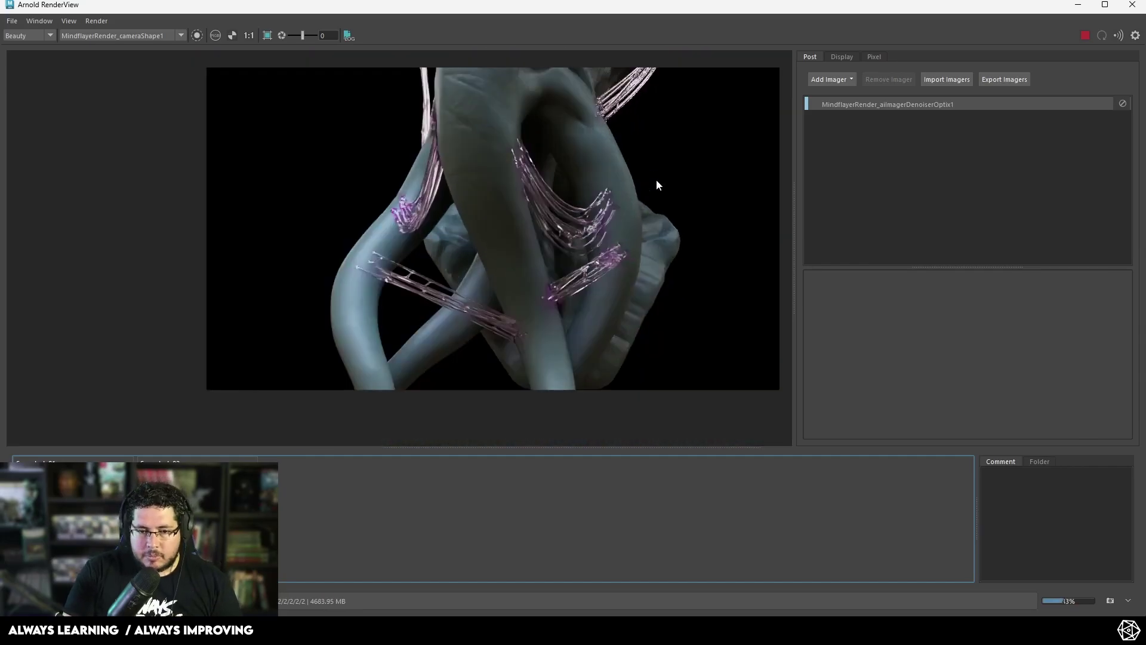
pyautogui.scroll(2, 657, 185)
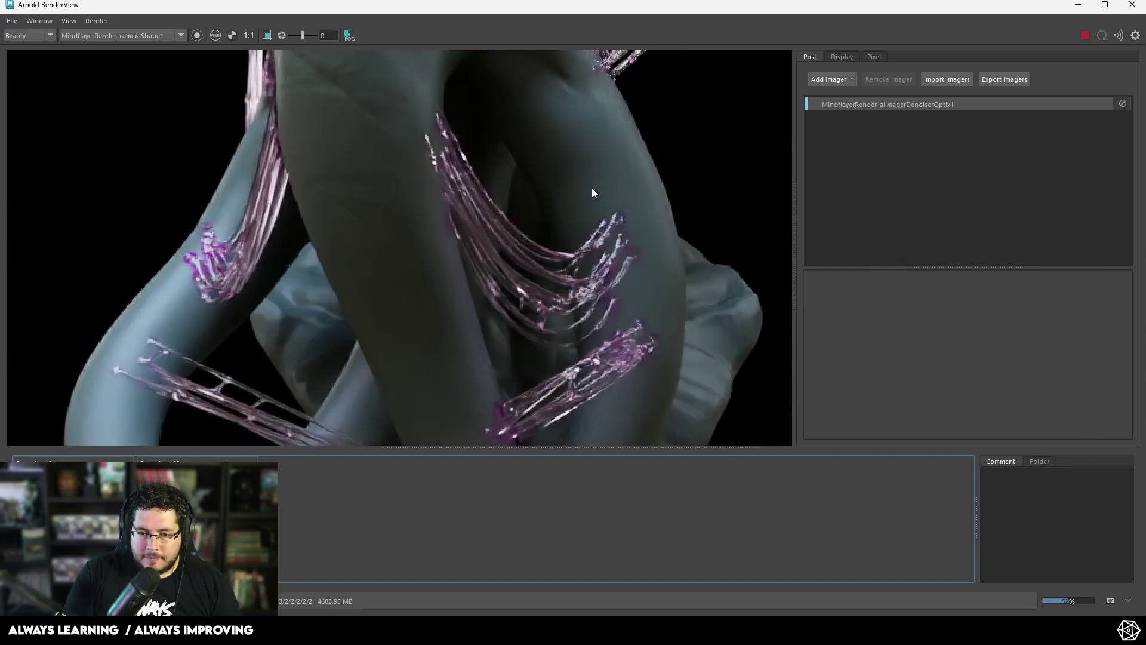
pyautogui.scroll(-4, 594, 192)
pyautogui.scroll(1, 592, 191)
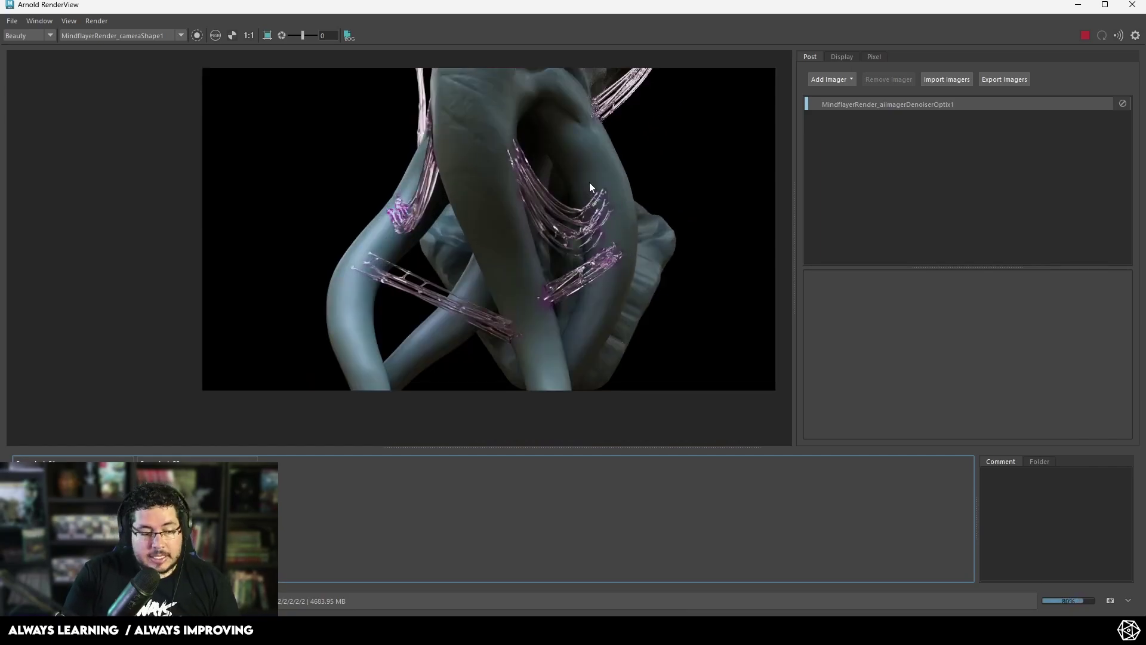
pyautogui.scroll(-3, 557, 186)
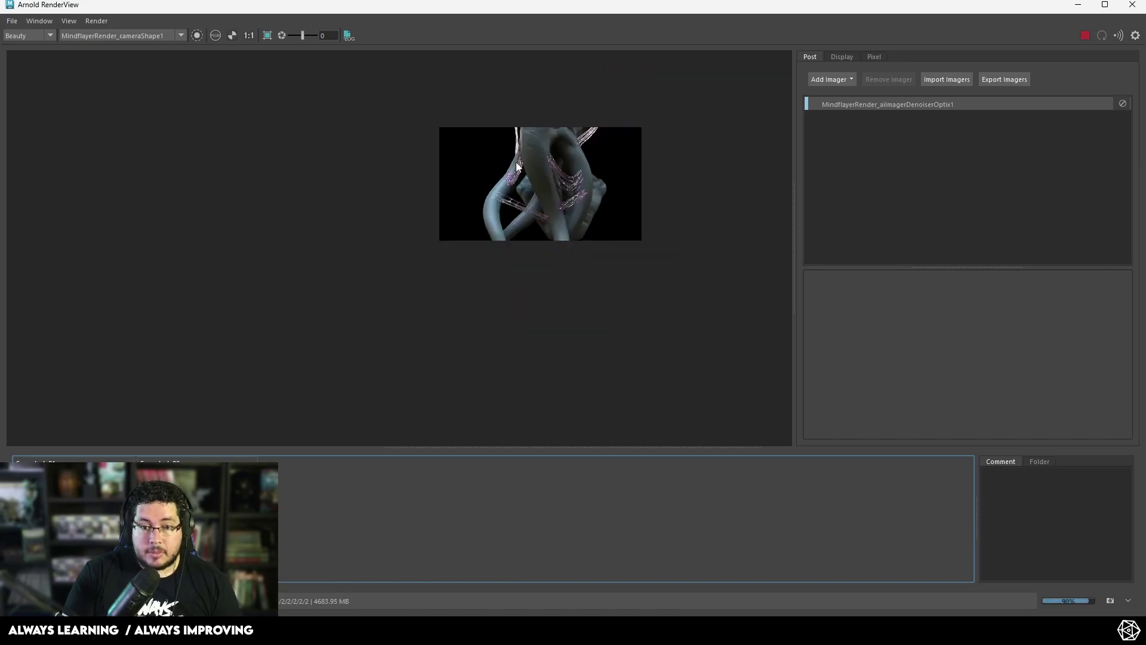
pyautogui.scroll(4, 587, 194)
pyautogui.click(1084, 35)
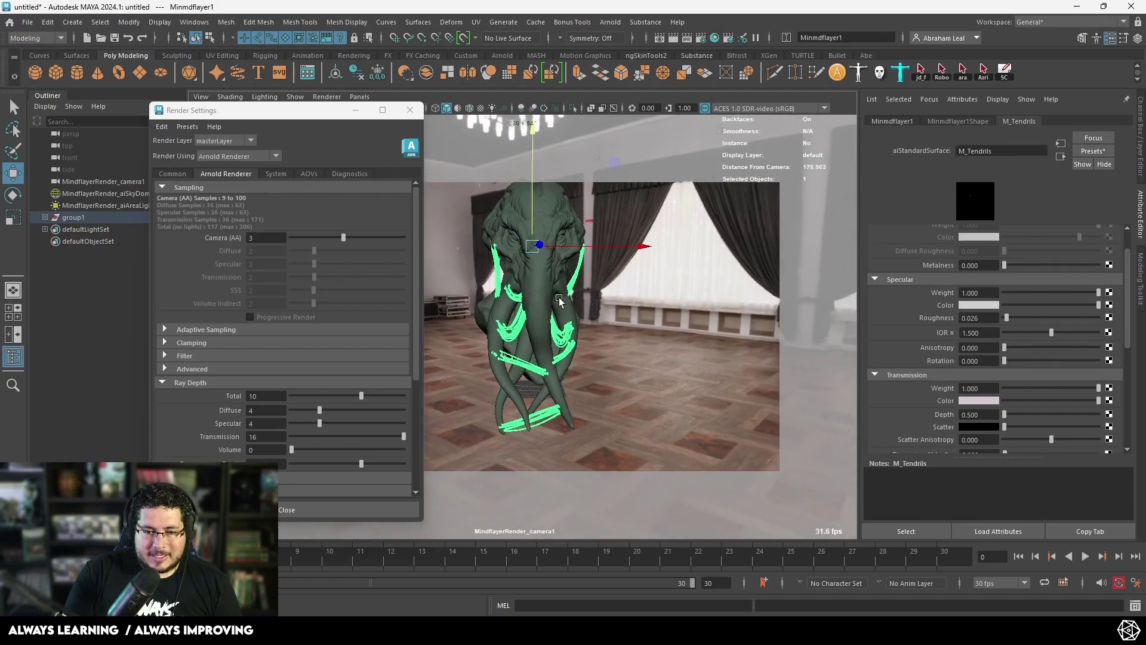
# Reframe the render camera on the whole mind flayer from a slightly turned front angle and start a new Arnold render
pyautogui.keyDown('alt'); pyautogui.moveTo(559, 299); pyautogui.dragTo(551, 302); pyautogui.keyUp('alt')
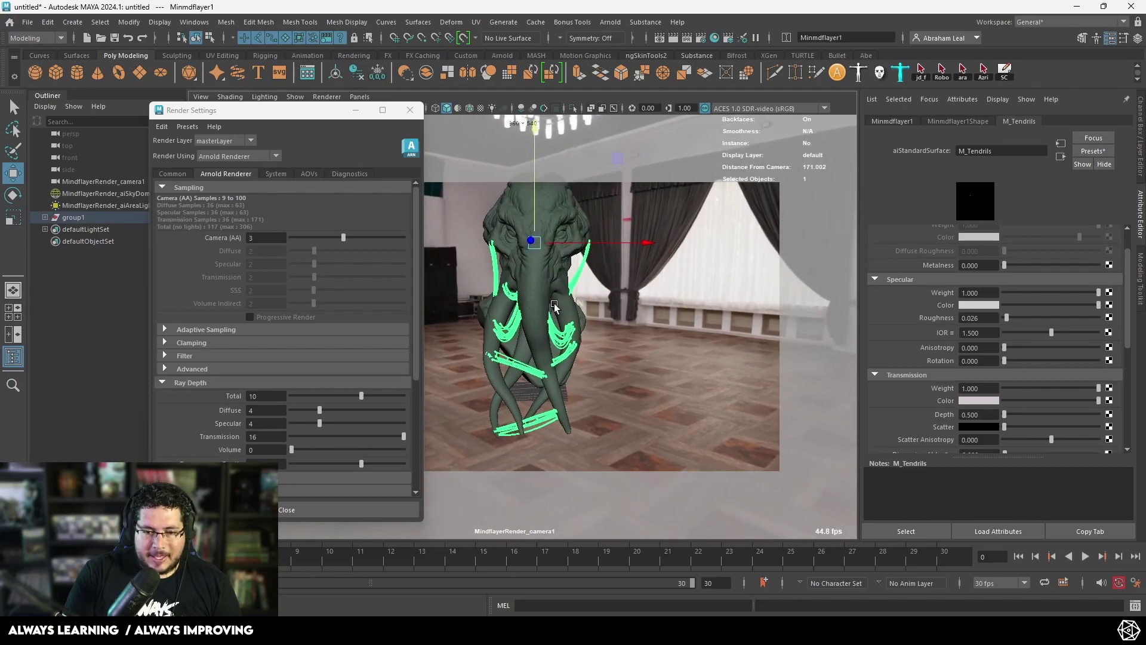
pyautogui.keyDown('alt'); pyautogui.moveTo(550, 301); pyautogui.dragTo(560, 301, button='right'); pyautogui.keyUp('alt')
pyautogui.keyDown('alt'); pyautogui.moveTo(560, 302); pyautogui.dragTo(559, 328, button='middle'); pyautogui.keyUp('alt')
pyautogui.keyDown('alt'); pyautogui.moveTo(559, 328); pyautogui.dragTo(552, 322); pyautogui.keyUp('alt')
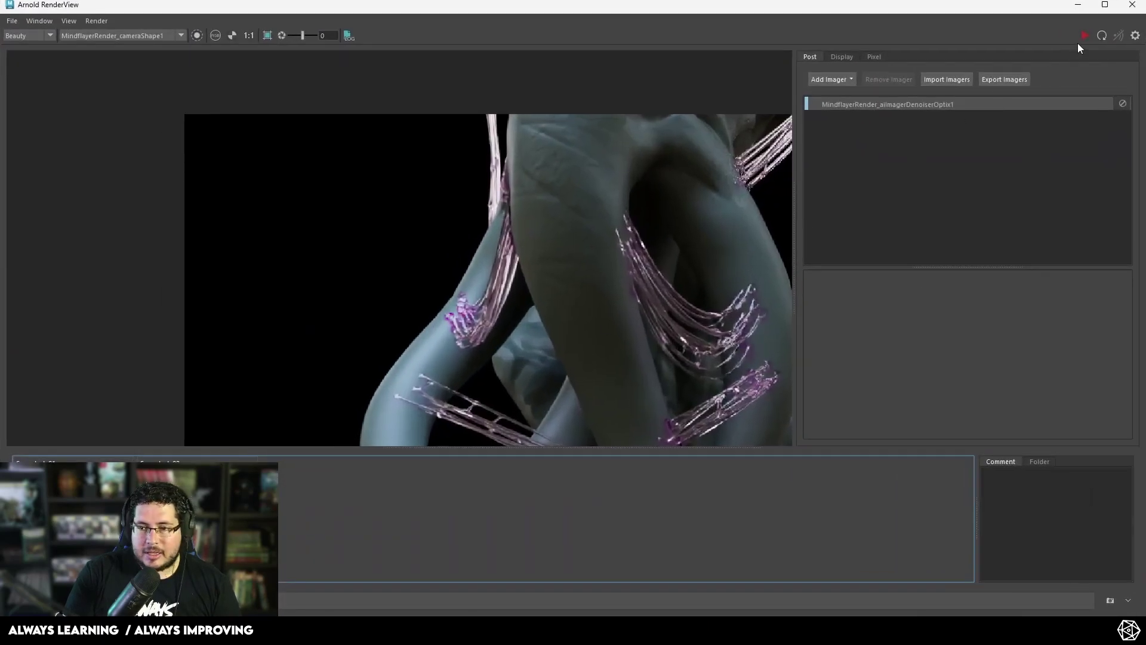
pyautogui.click(1083, 36)
# Examine the pink tendrils between the head and tentacles in the new render, both close up and in the full frame
pyautogui.moveTo(552, 306); pyautogui.dragTo(488, 226, button='middle')
pyautogui.scroll(-2, 490, 225)
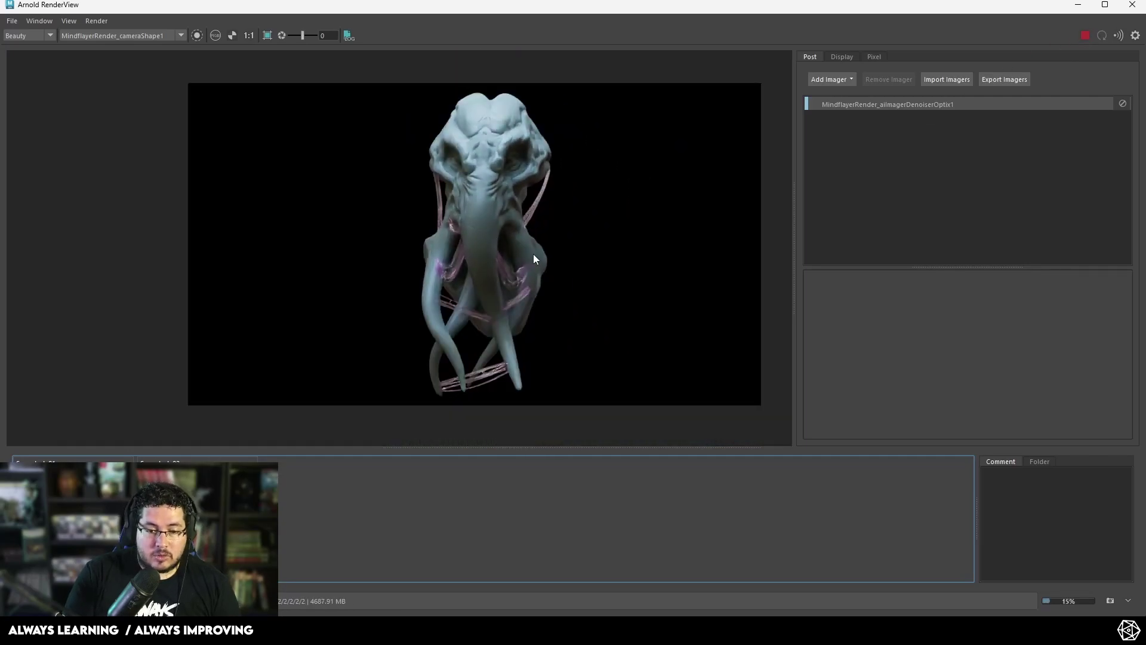
pyautogui.scroll(1, 544, 255)
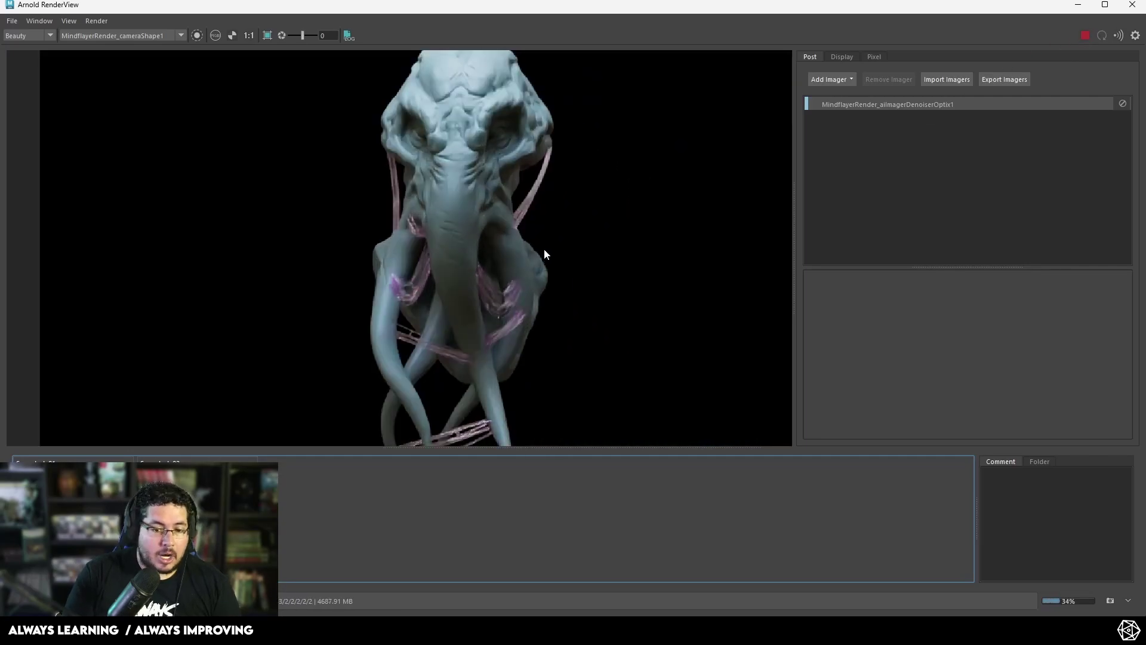
pyautogui.scroll(-2, 545, 254)
pyautogui.scroll(2, 544, 254)
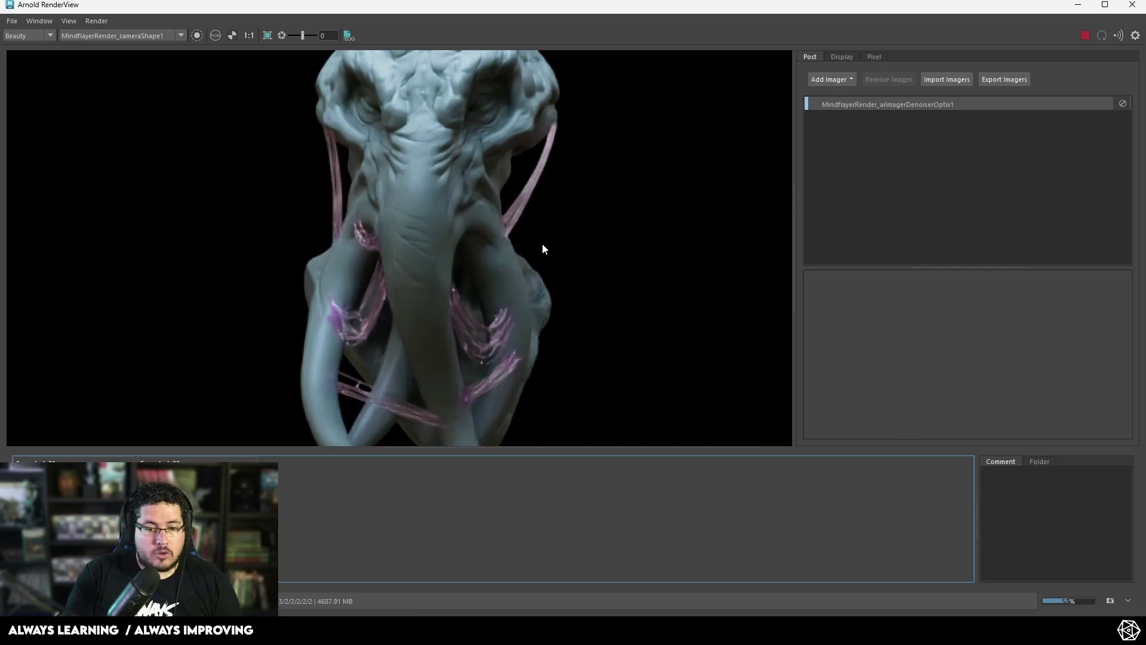
pyautogui.scroll(1, 542, 249)
pyautogui.scroll(-3, 543, 248)
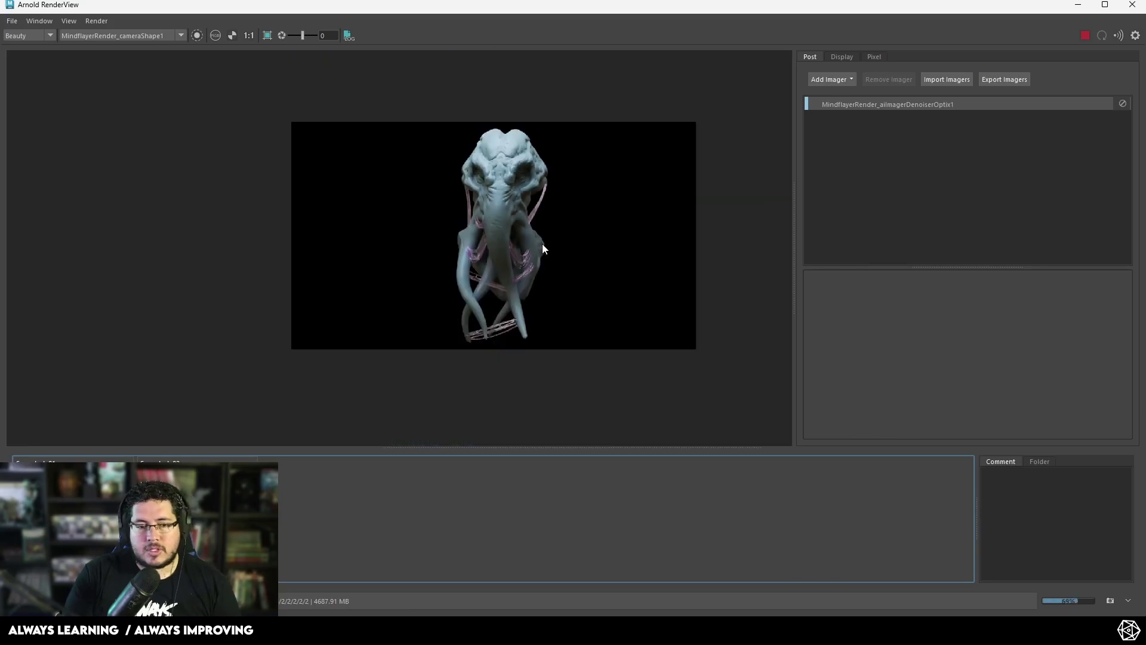
pyautogui.scroll(1, 539, 238)
pyautogui.scroll(3, 528, 229)
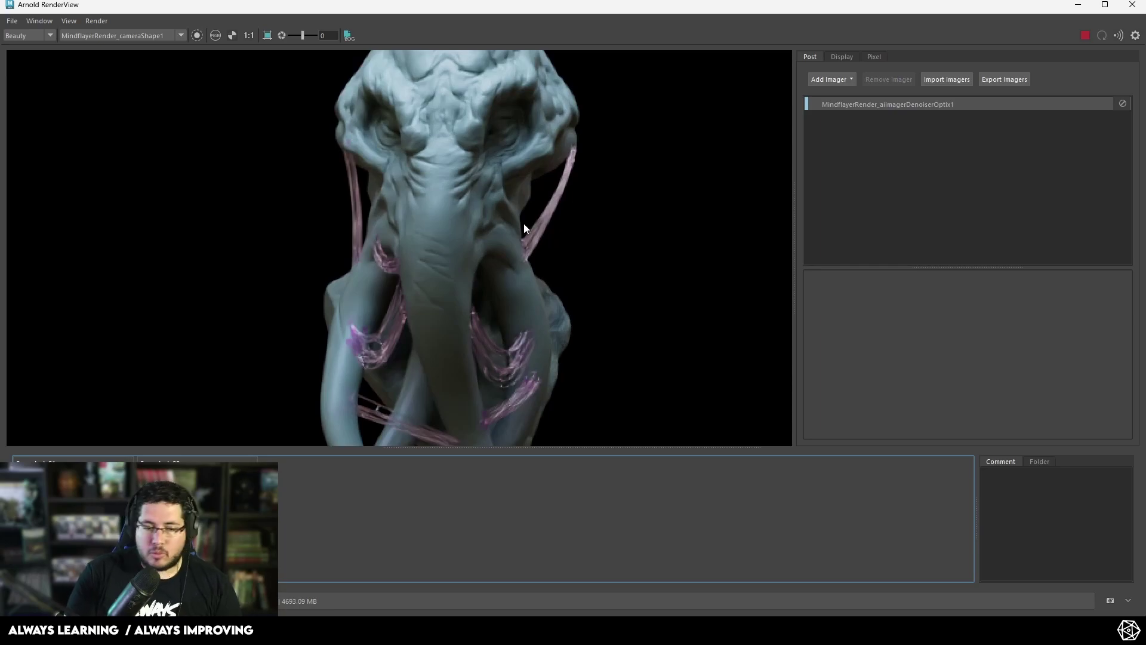
pyautogui.scroll(-3, 525, 228)
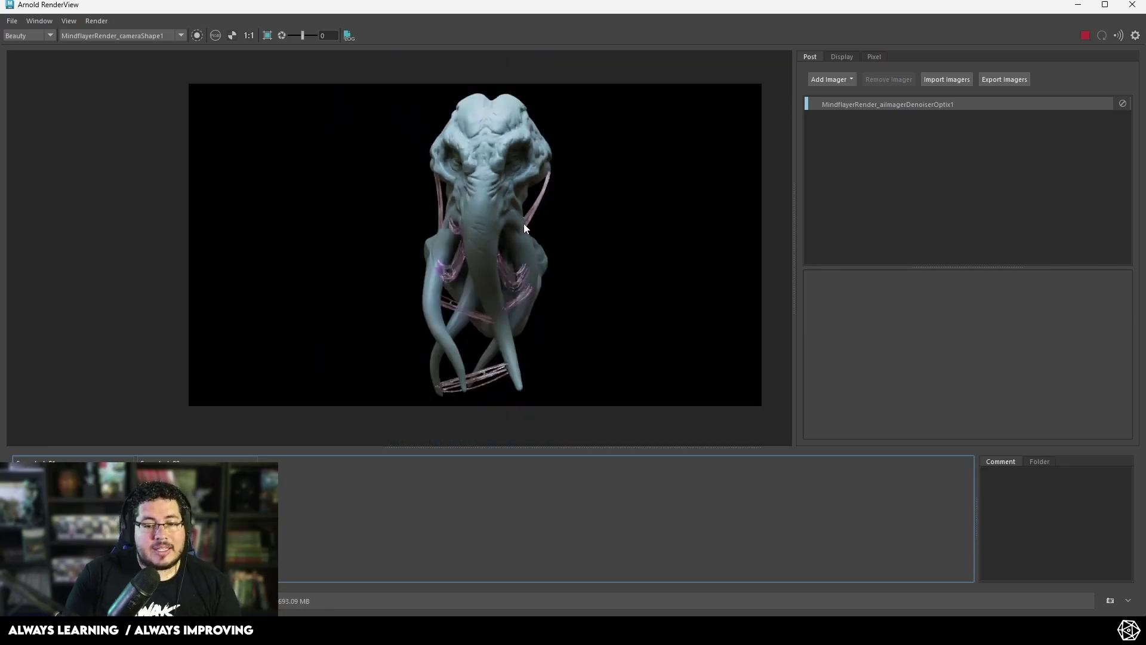